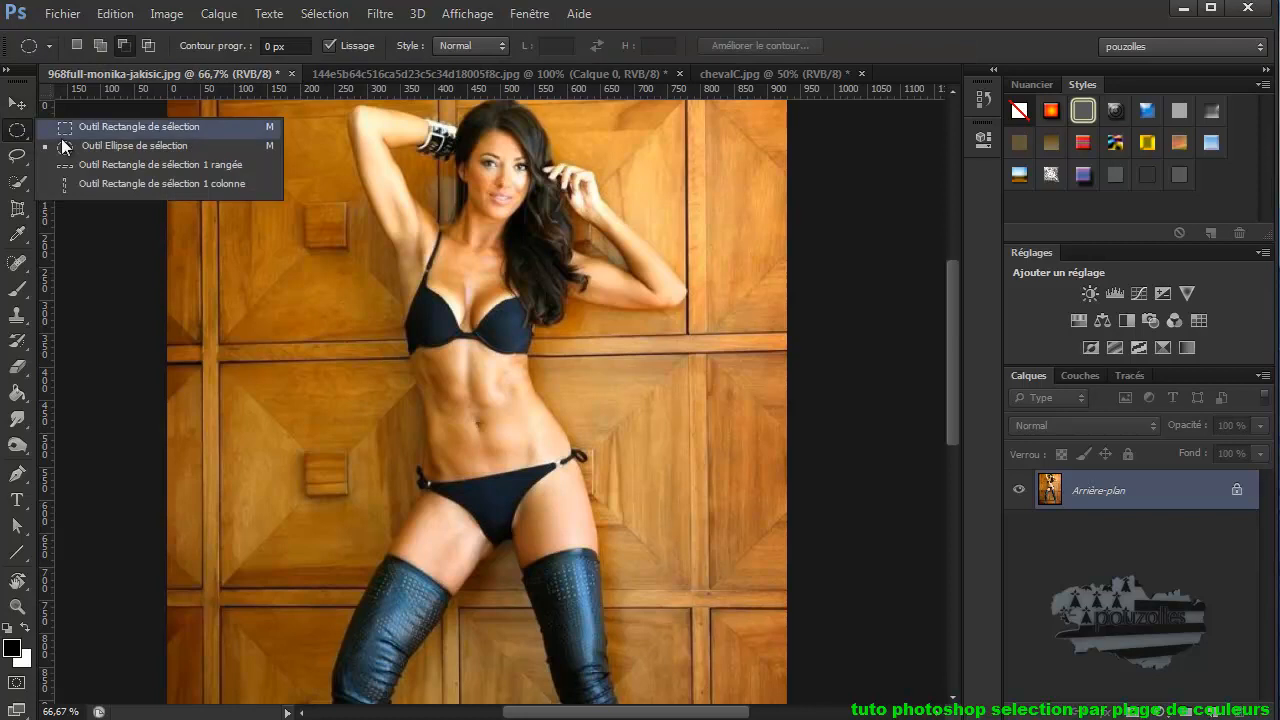
# - Examine the available marquee, lasso, quick selection and magic wand tools
pyautogui.click(122, 126)
pyautogui.click(18, 158)
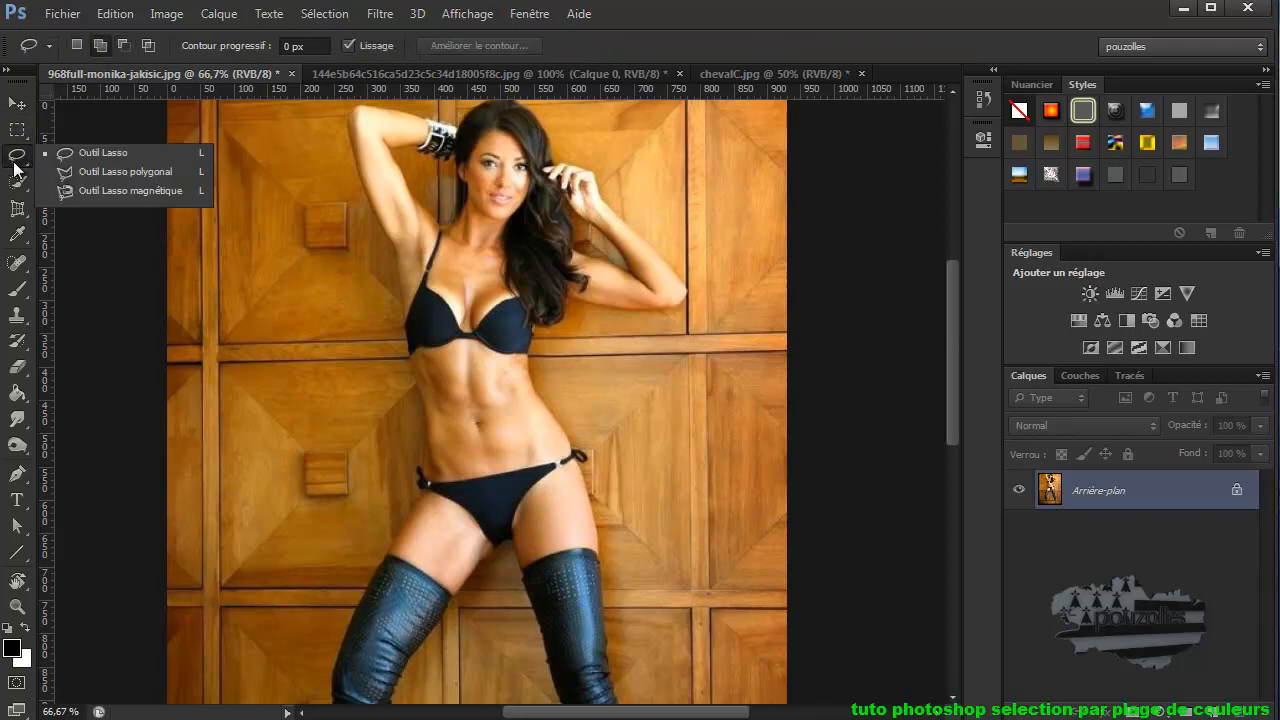
pyautogui.click(115, 153)
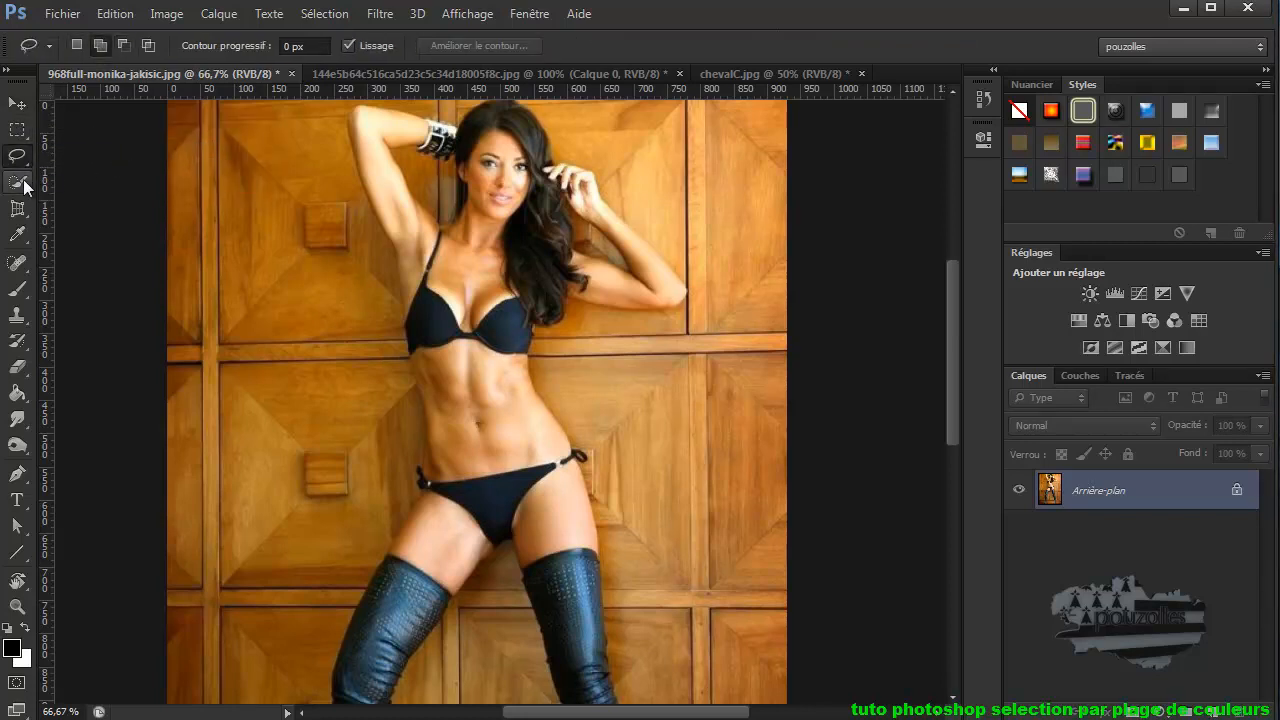
pyautogui.click(17, 182)
pyautogui.click(122, 196)
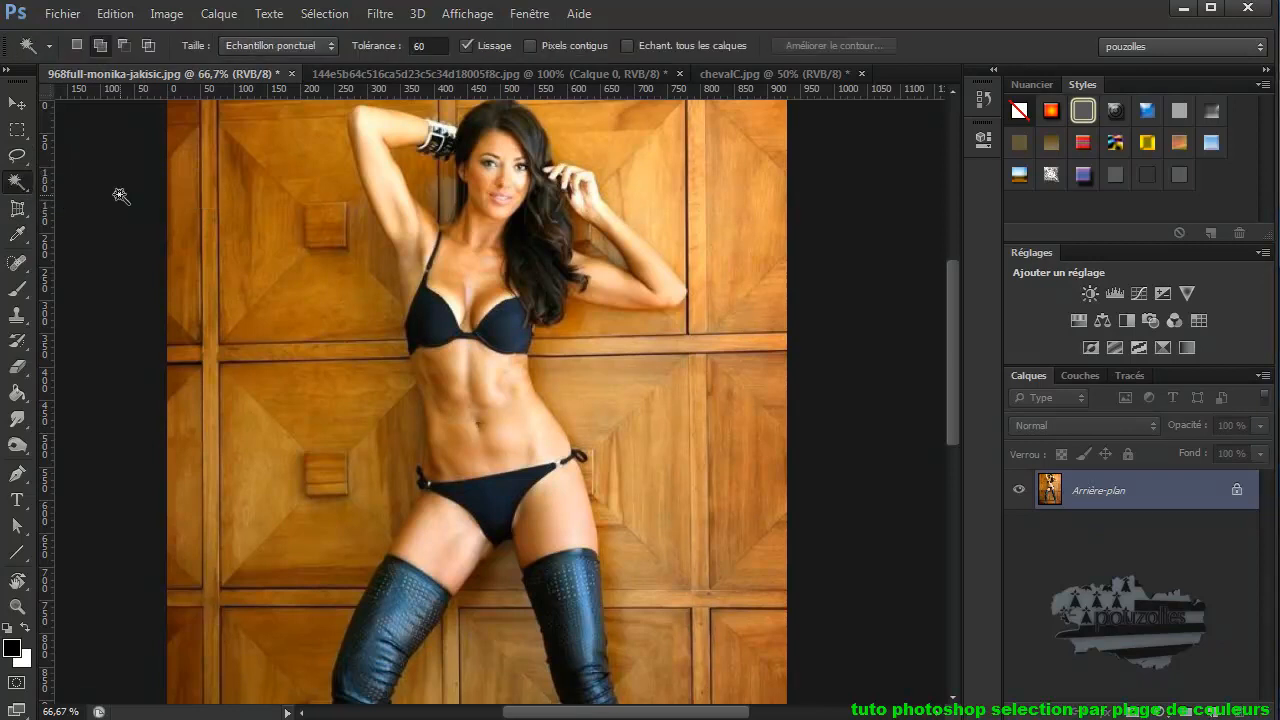
pyautogui.click(22, 133)
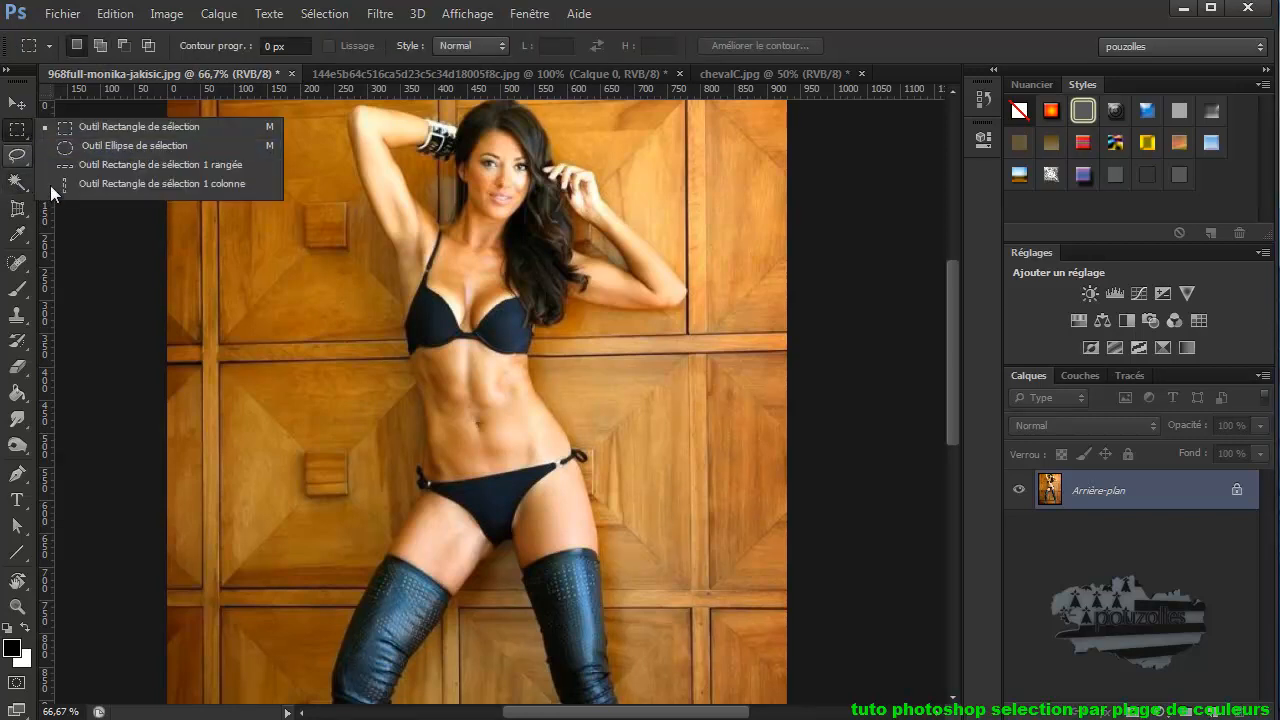
pyautogui.click(130, 249)
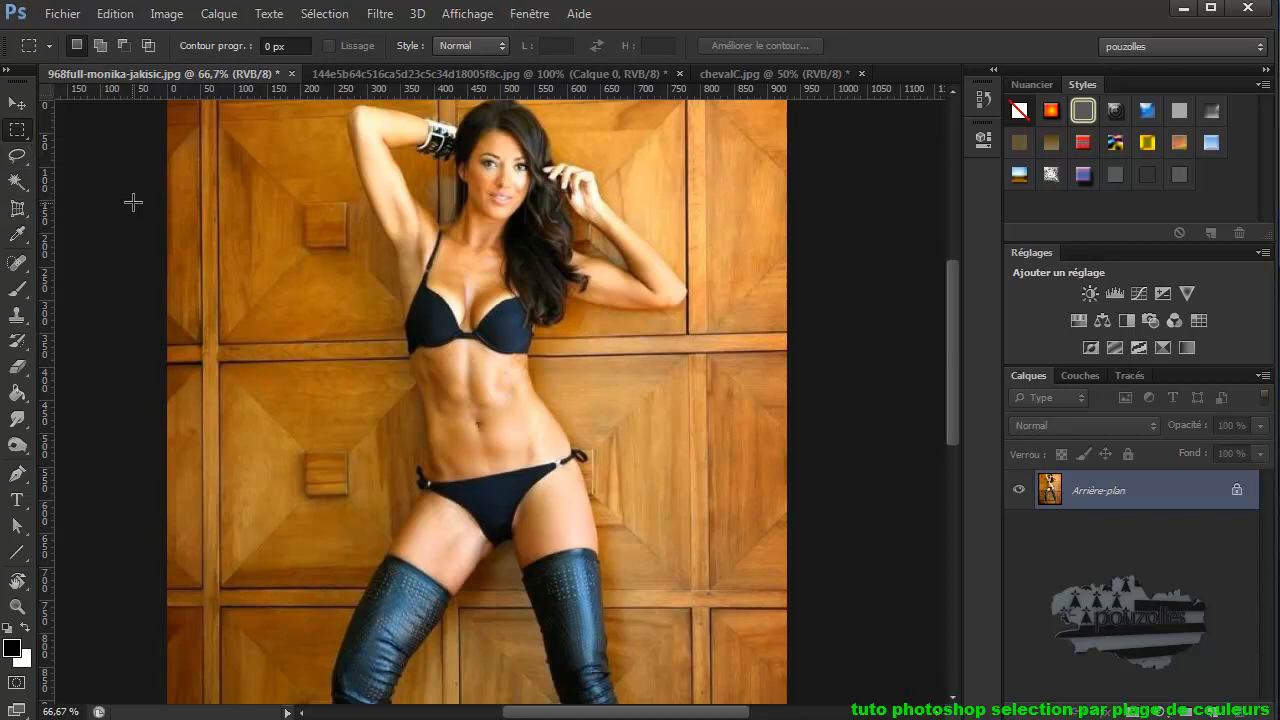
pyautogui.click(17, 181)
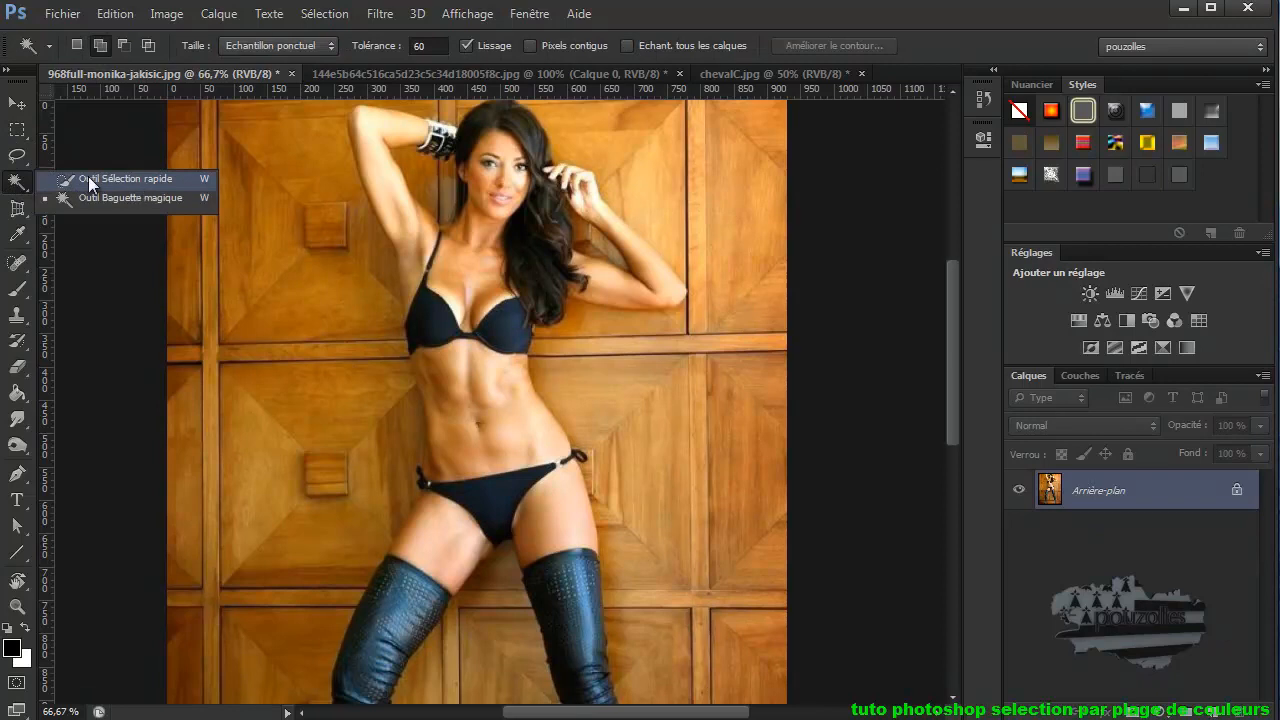
pyautogui.click(105, 280)
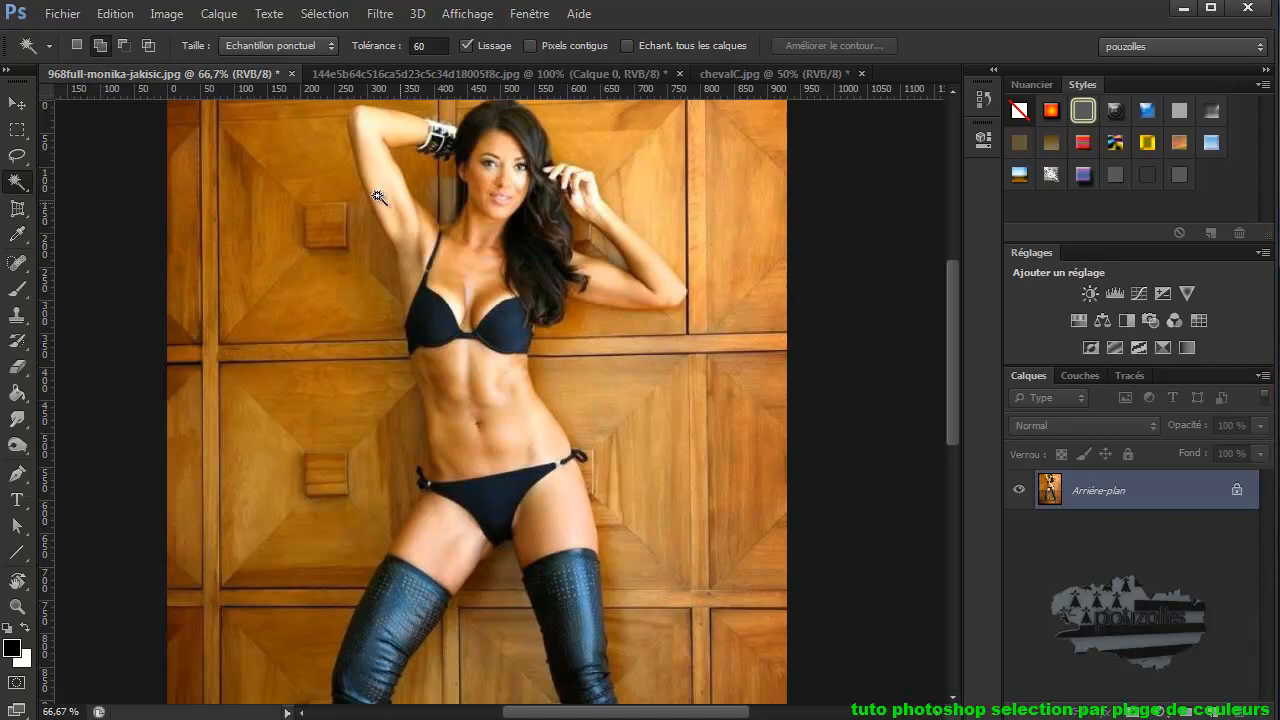
# - Select the entire image and clear that selection again
pyautogui.click(331, 22)
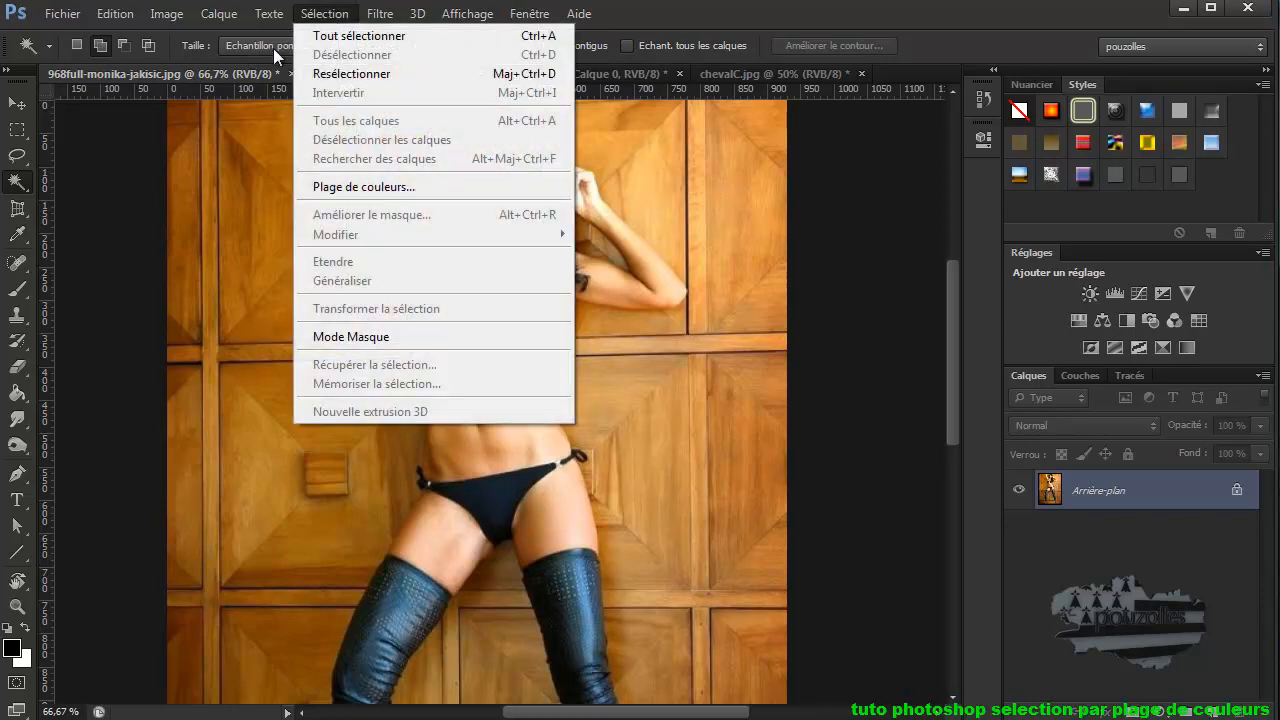
pyautogui.click(372, 37)
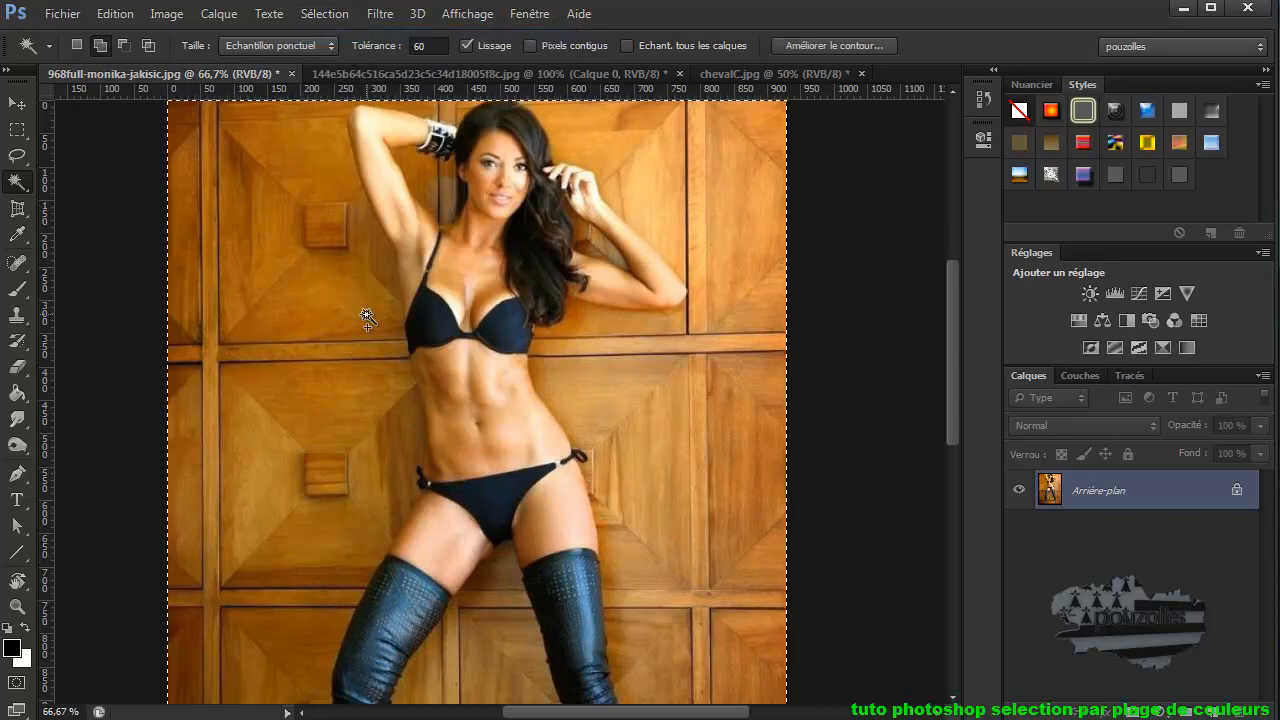
pyautogui.click(316, 14)
pyautogui.click(340, 55)
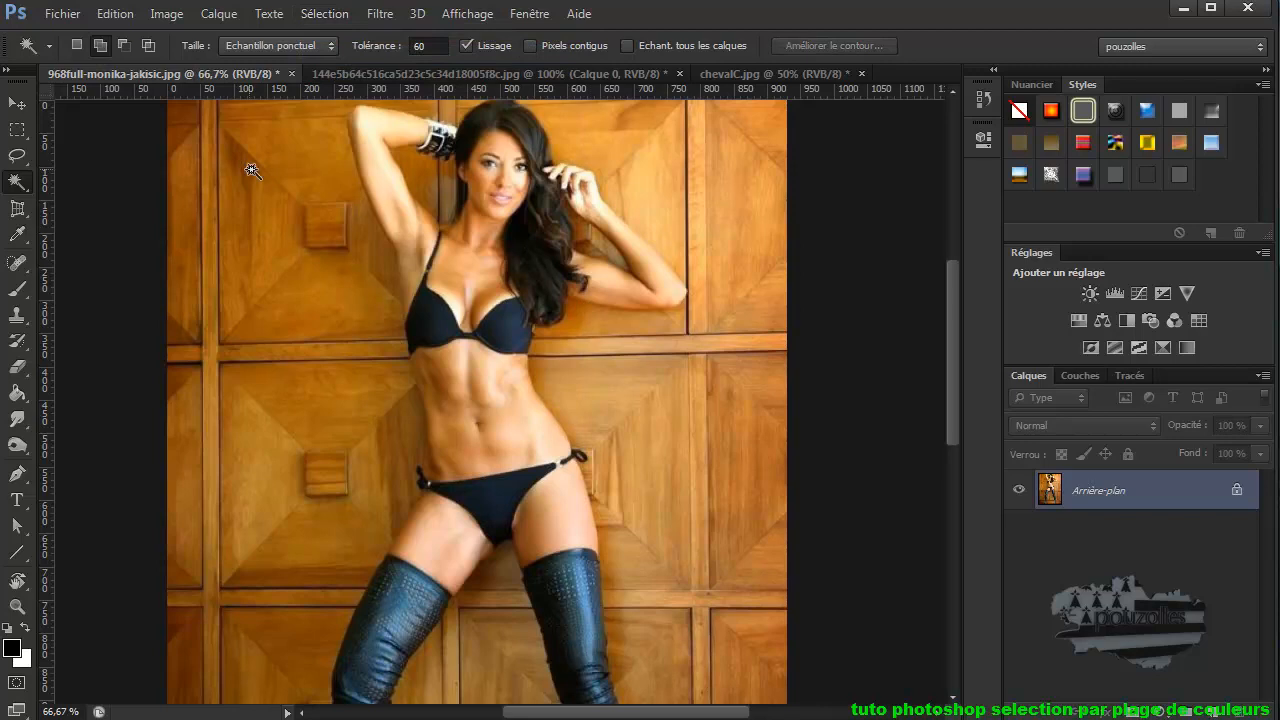
# - Draw a wide rectangular selection across the chest and arms, and invert it to cover the area outside the rectangle
pyautogui.click(17, 129)
pyautogui.moveTo(251, 186); pyautogui.dragTo(716, 381)
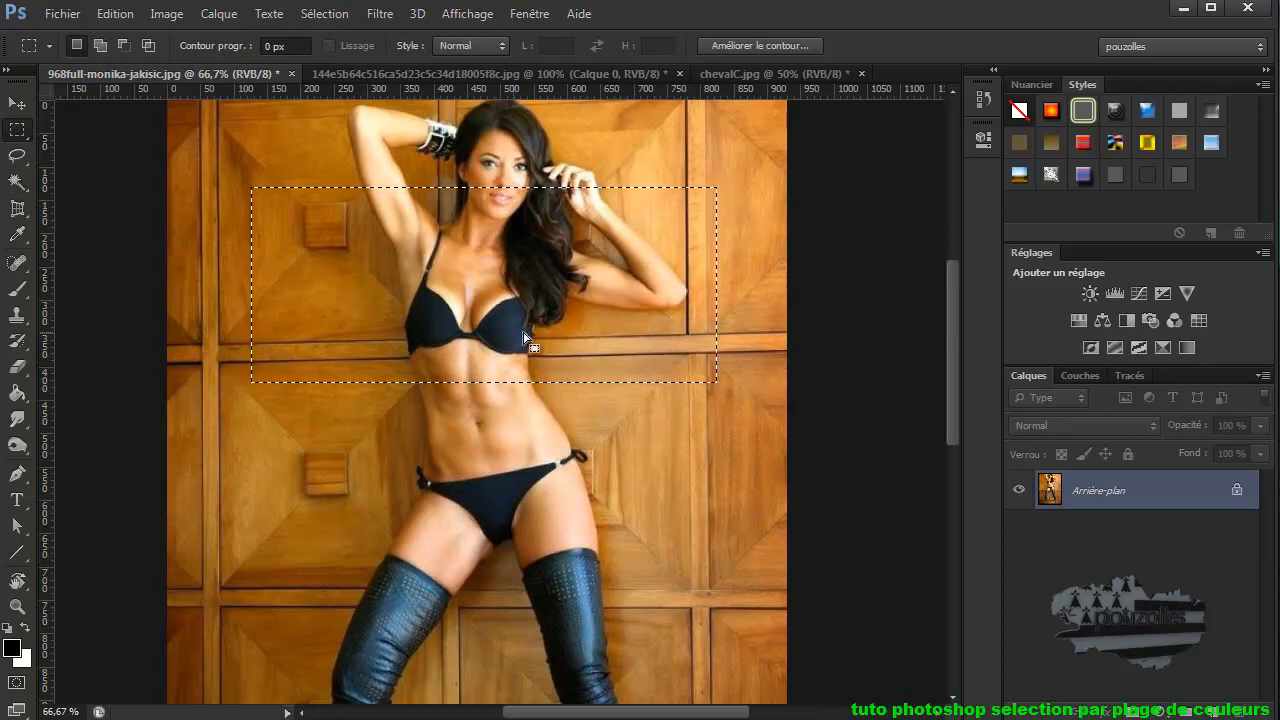
pyautogui.click(330, 14)
pyautogui.click(333, 93)
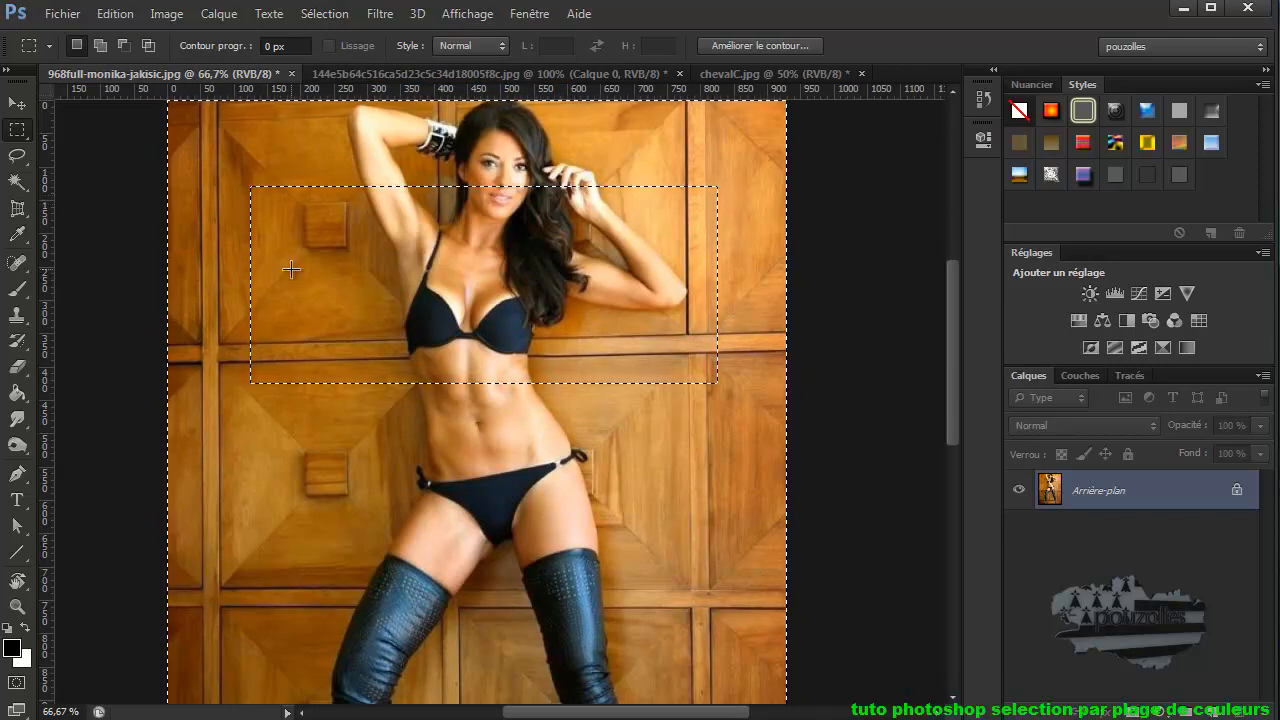
# - Fill the area outside the rectangle with the background color at 100% opacity in Normal mode, and undo the fill
pyautogui.press('i')
pyautogui.hotkey('shift', 'F5')
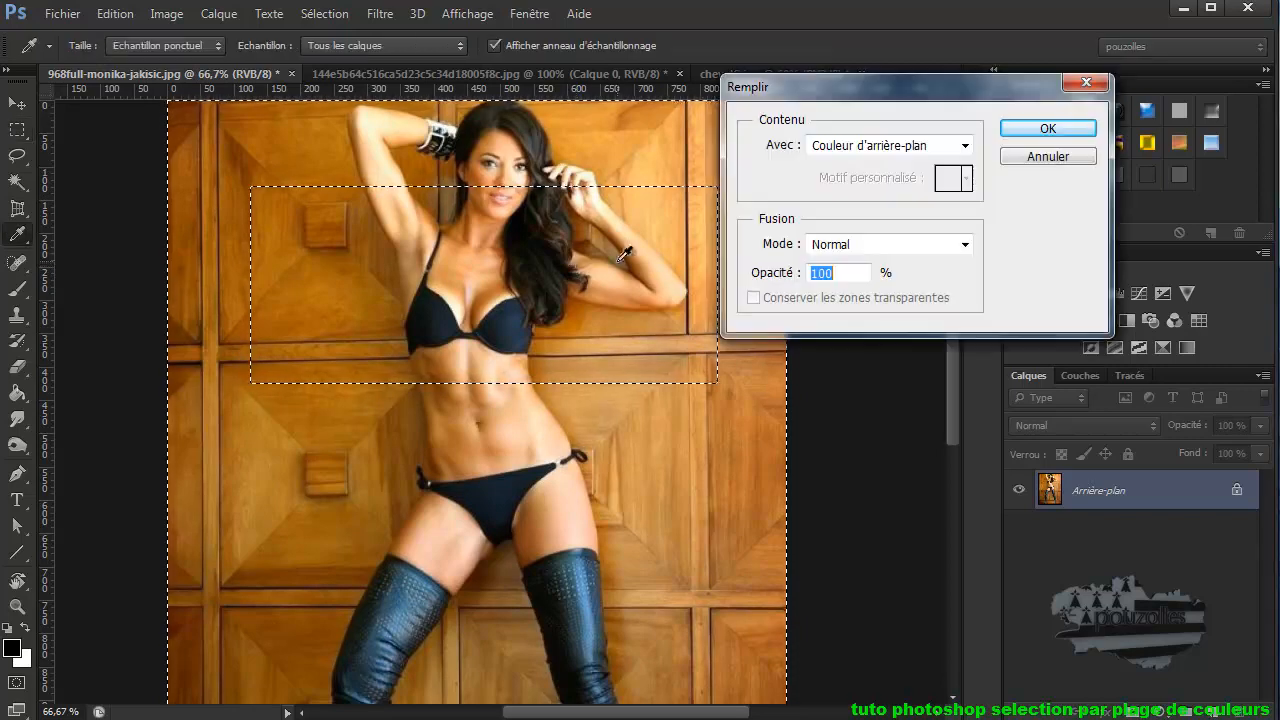
pyautogui.click(1045, 131)
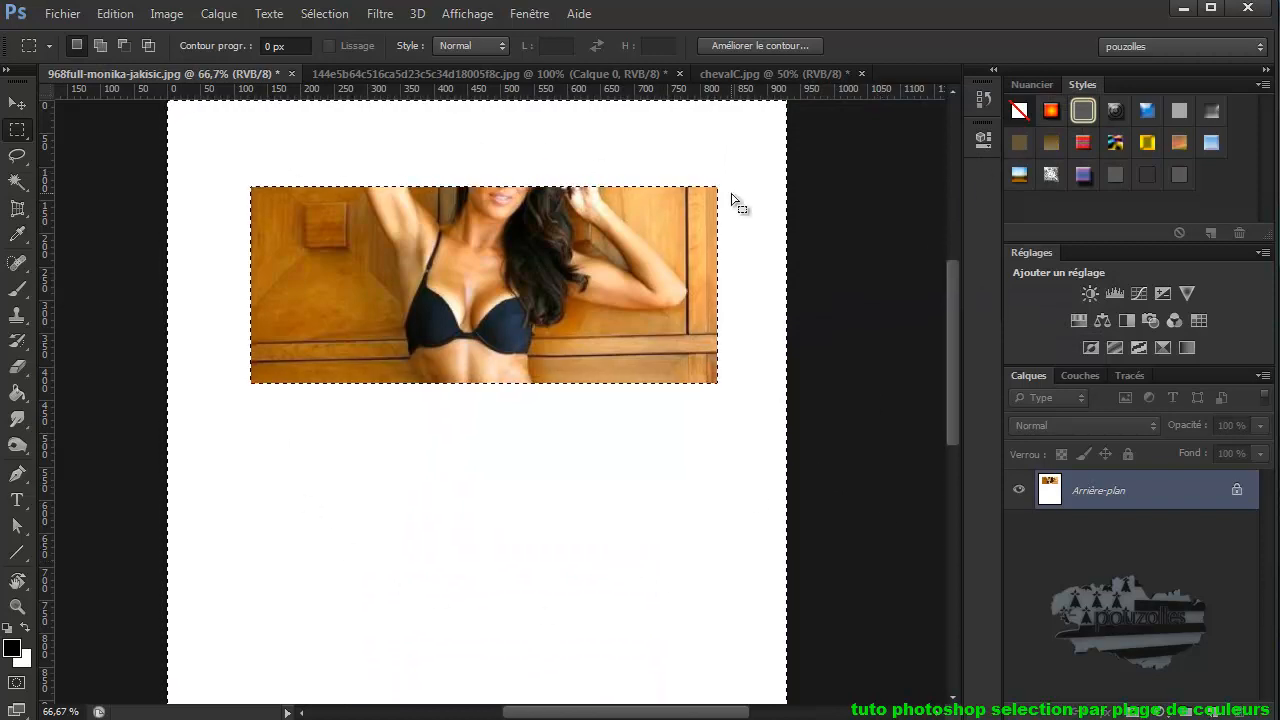
pyautogui.click(112, 14)
pyautogui.click(111, 36)
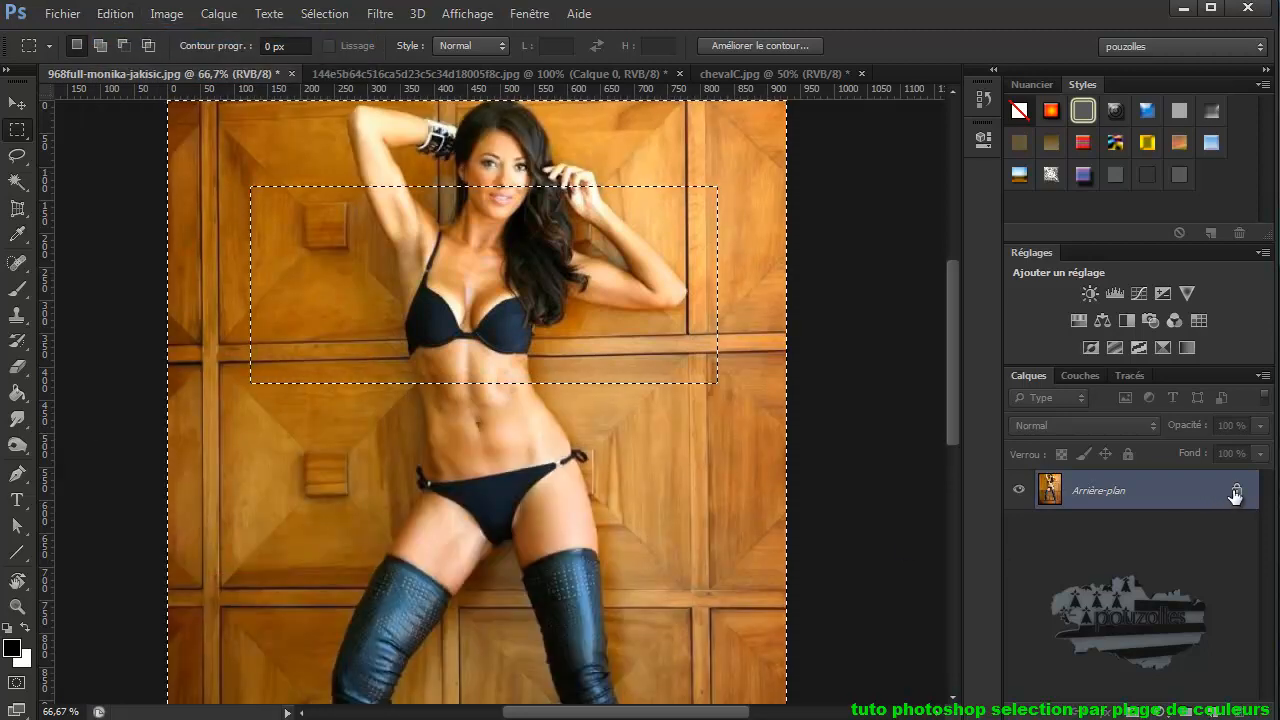
# - Unlock the background layer and delete its pixels outside the rectangle
pyautogui.moveTo(1240, 695); pyautogui.dragTo(1240, 697)
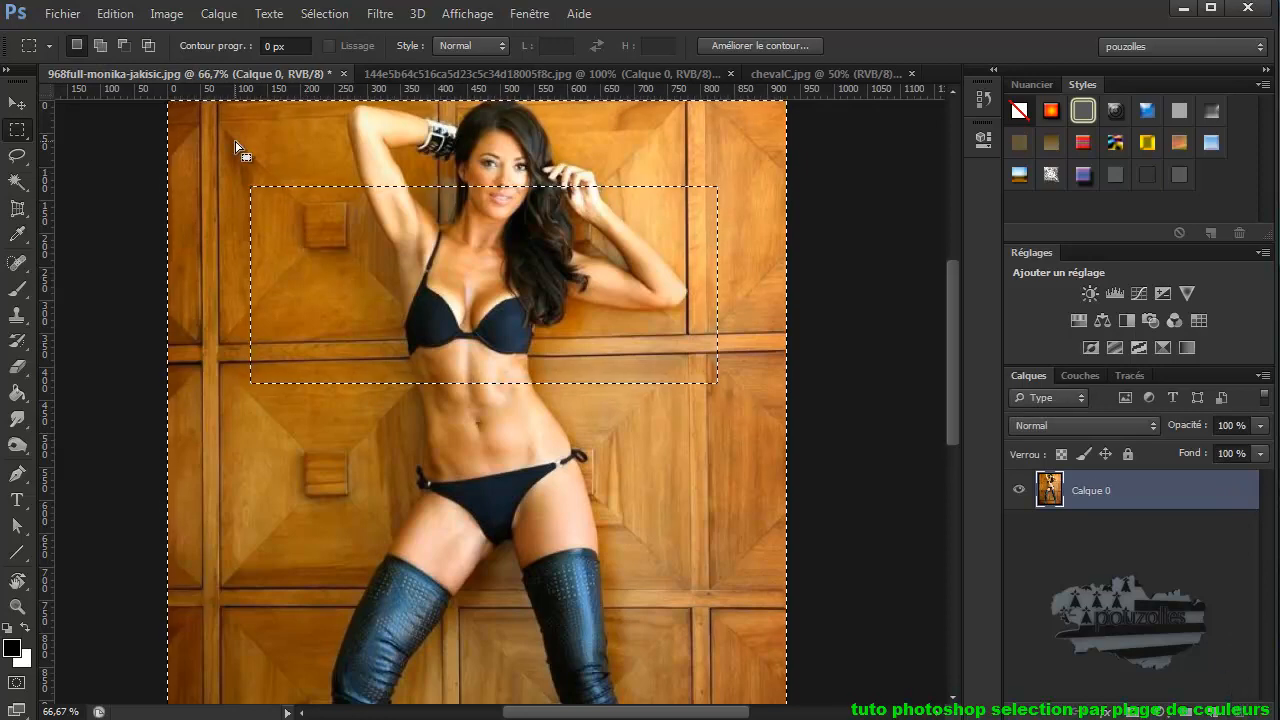
pyautogui.press('Delete')
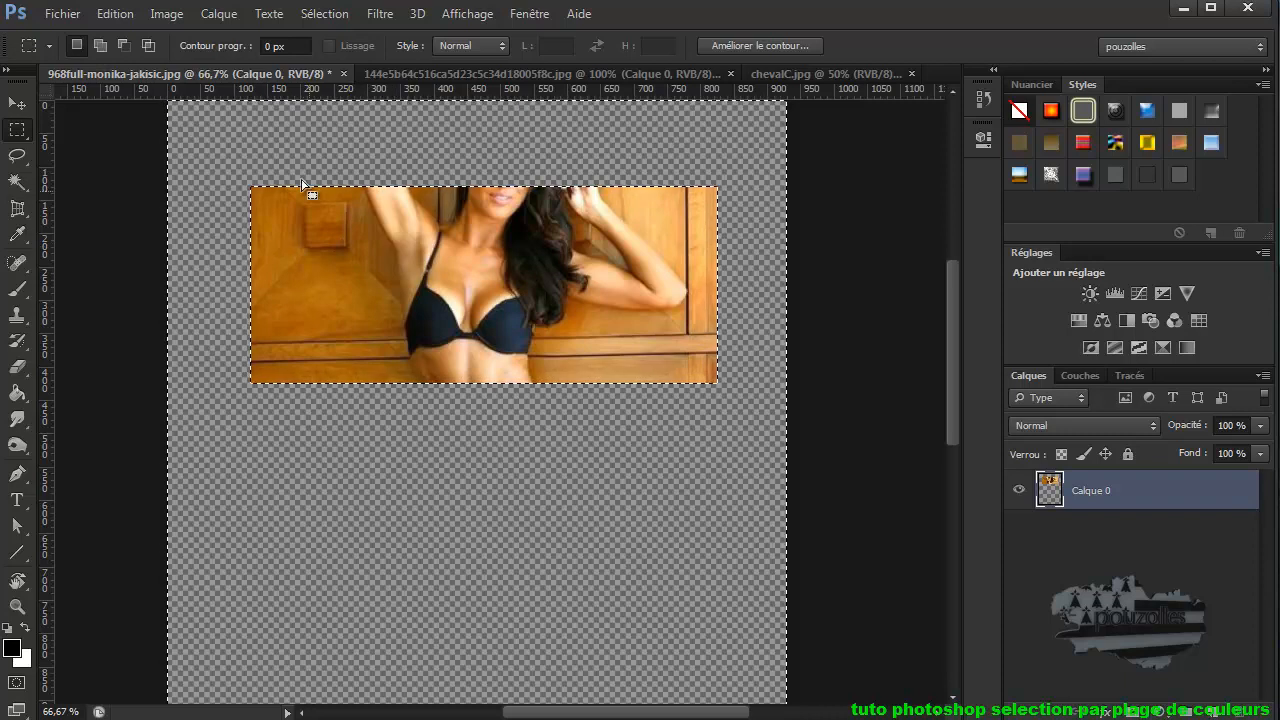
# - Undo the deletion outside the rectangle and clear the selection
pyautogui.click(113, 14)
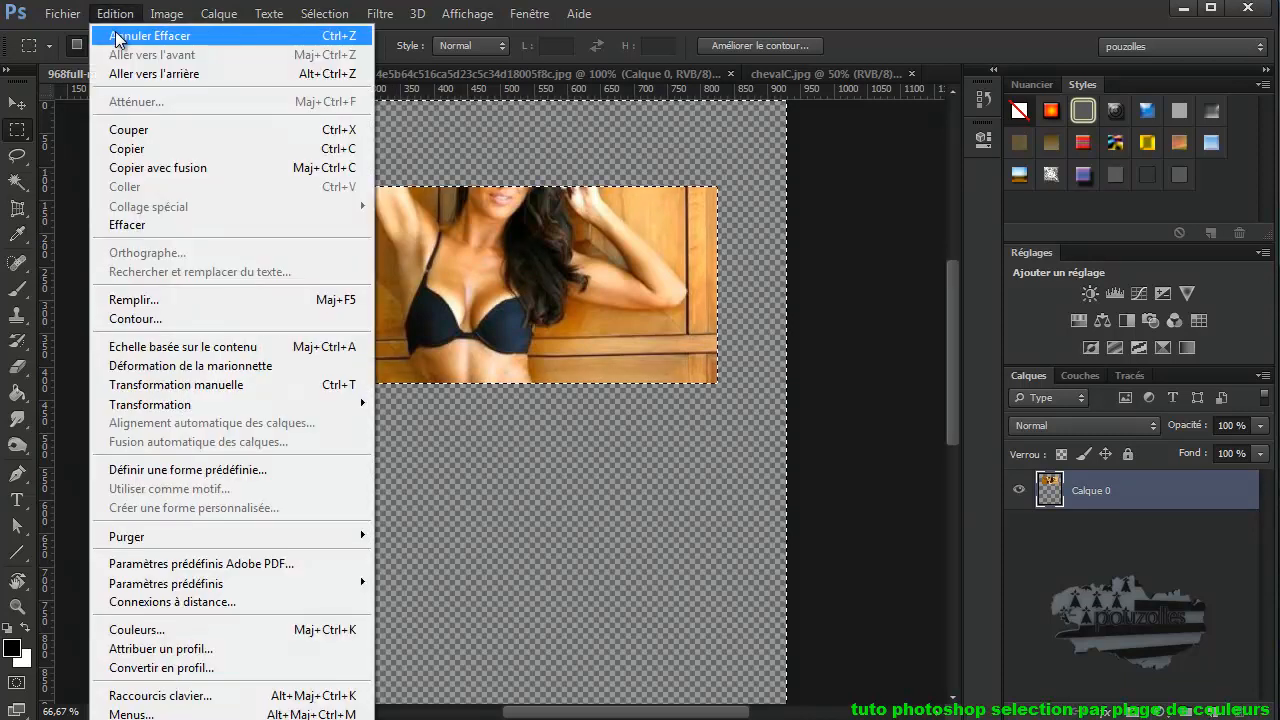
pyautogui.click(120, 31)
pyautogui.click(115, 14)
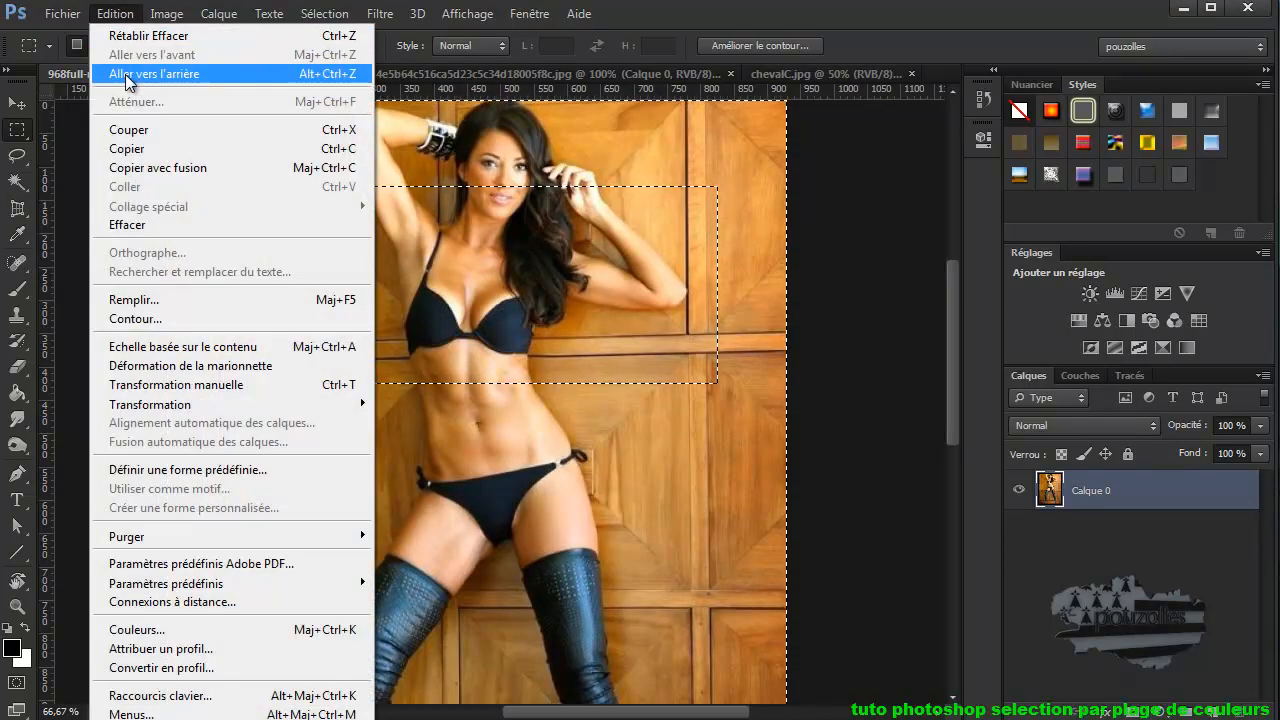
pyautogui.press('Escape')
pyautogui.click(340, 16)
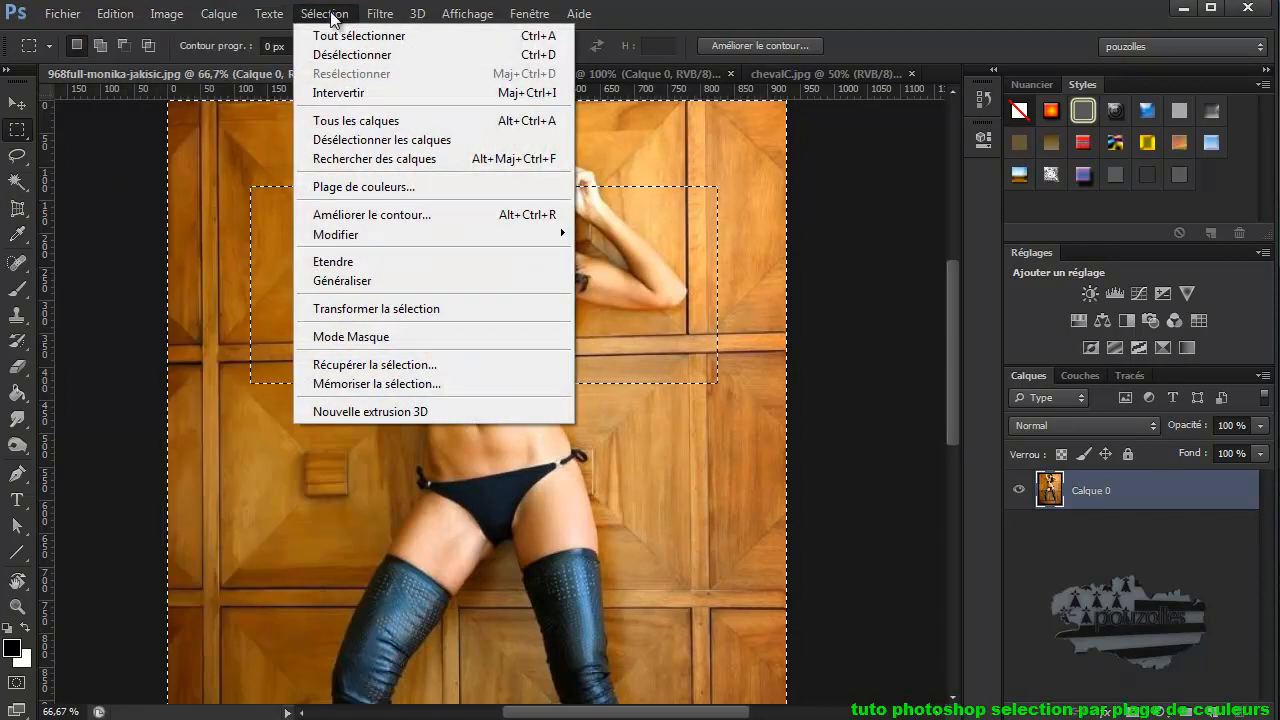
pyautogui.click(333, 54)
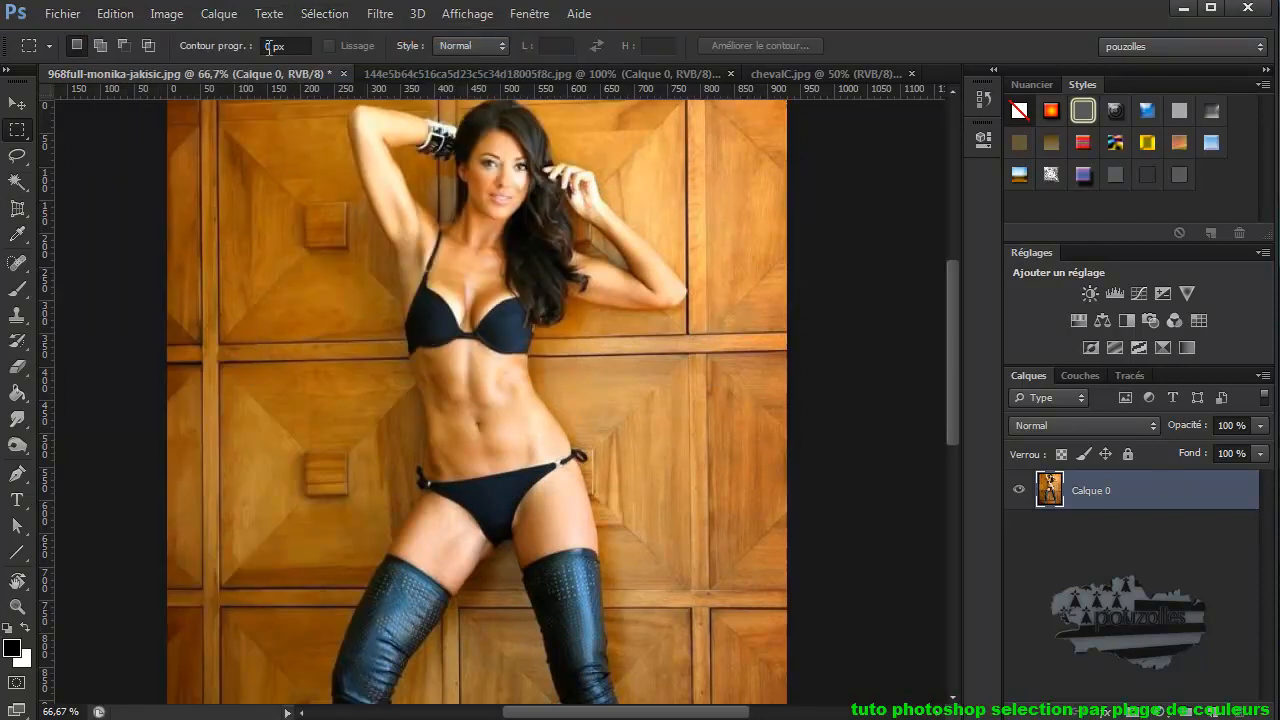
# - Select the light wood tone beside the bent arm with Color Range, sampling the color at a tolerance of 87
pyautogui.click(318, 16)
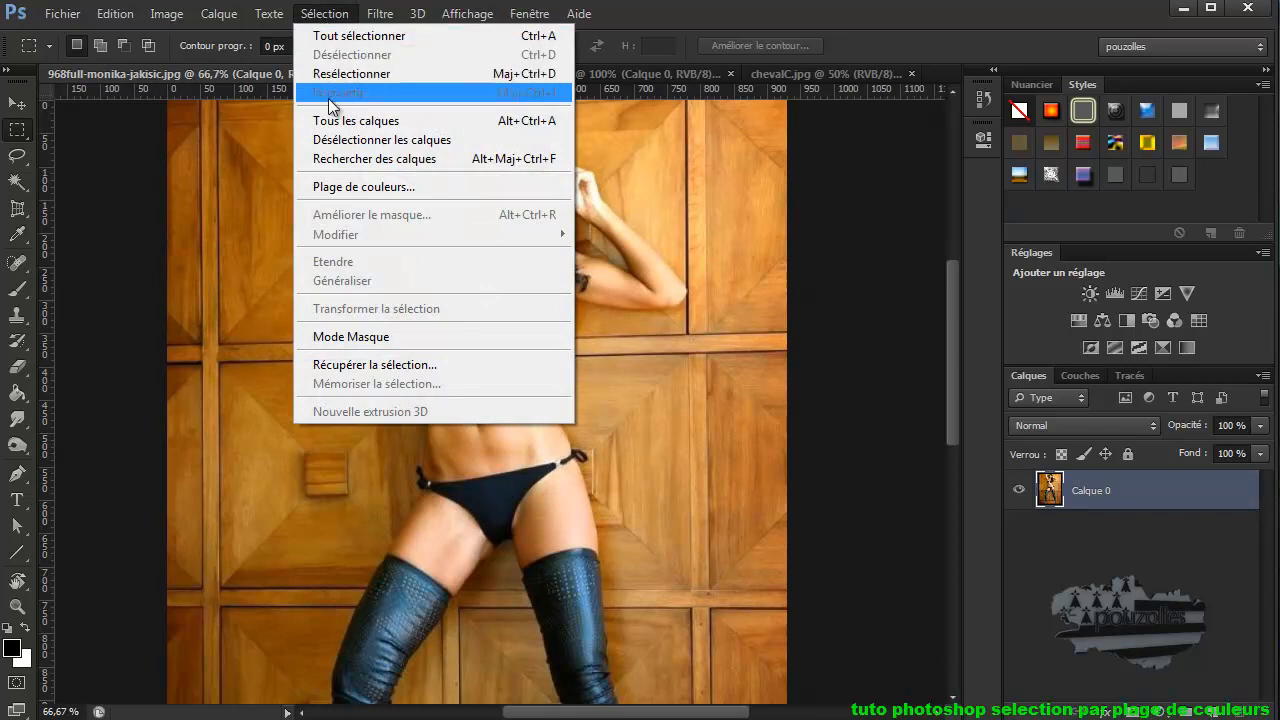
pyautogui.click(350, 193)
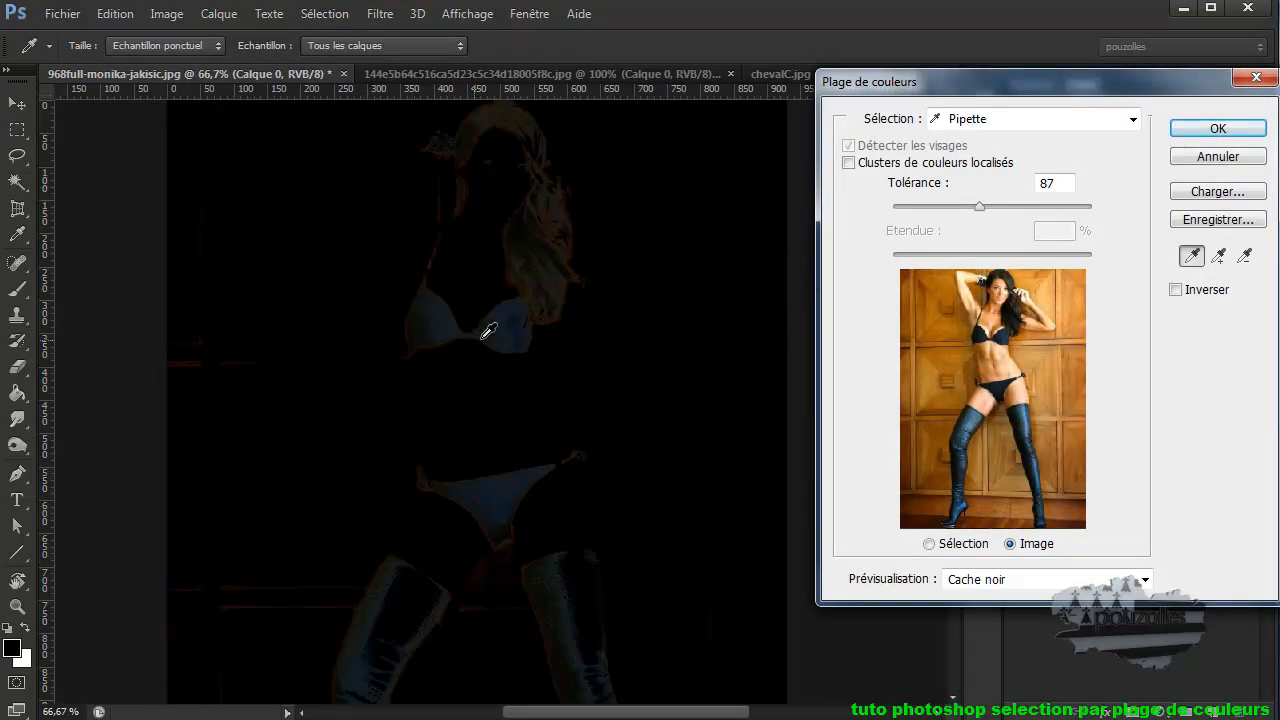
pyautogui.click(667, 213)
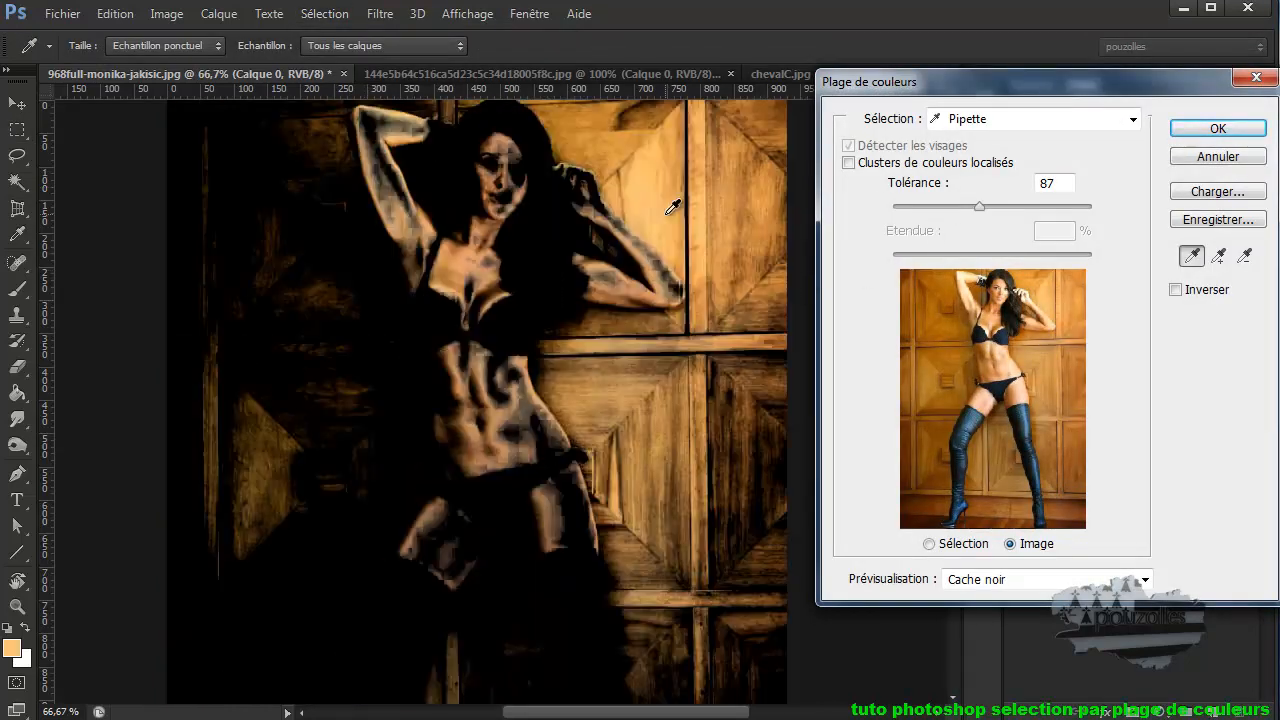
pyautogui.click(1221, 129)
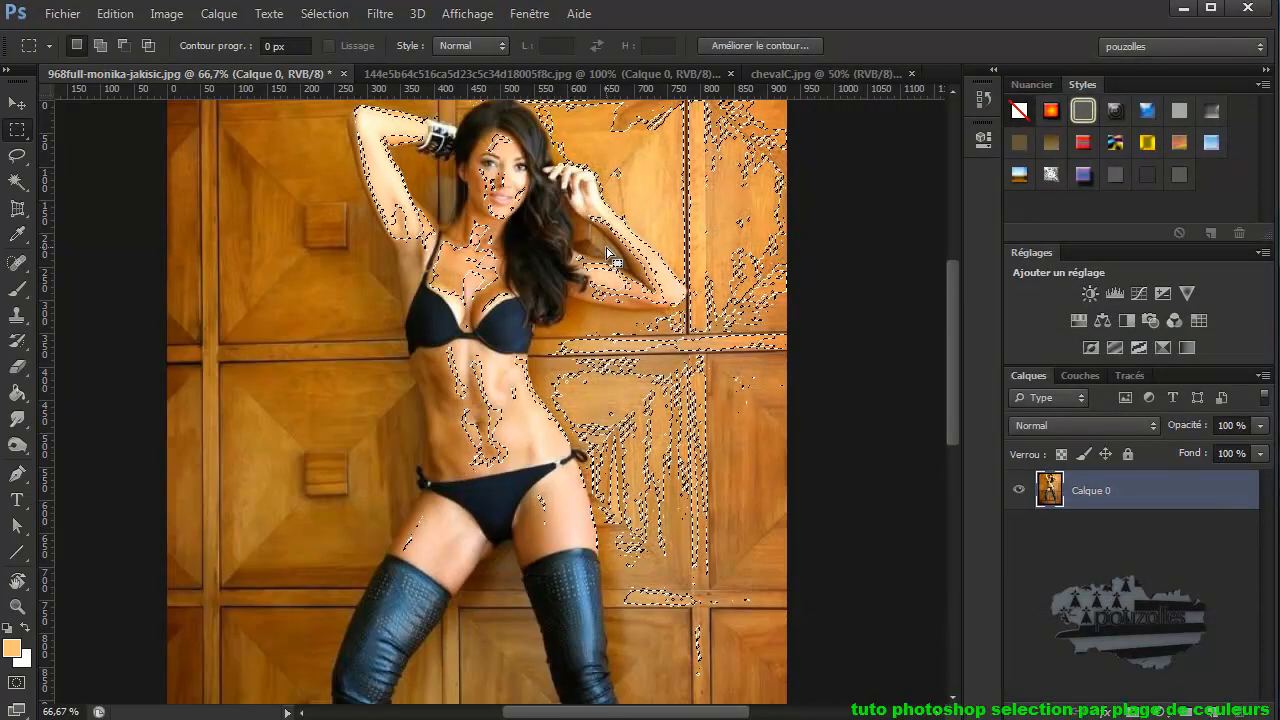
# - Clear the color-based selection, then select the entire image and deselect it
pyautogui.click(116, 14)
pyautogui.moveTo(324, 14)
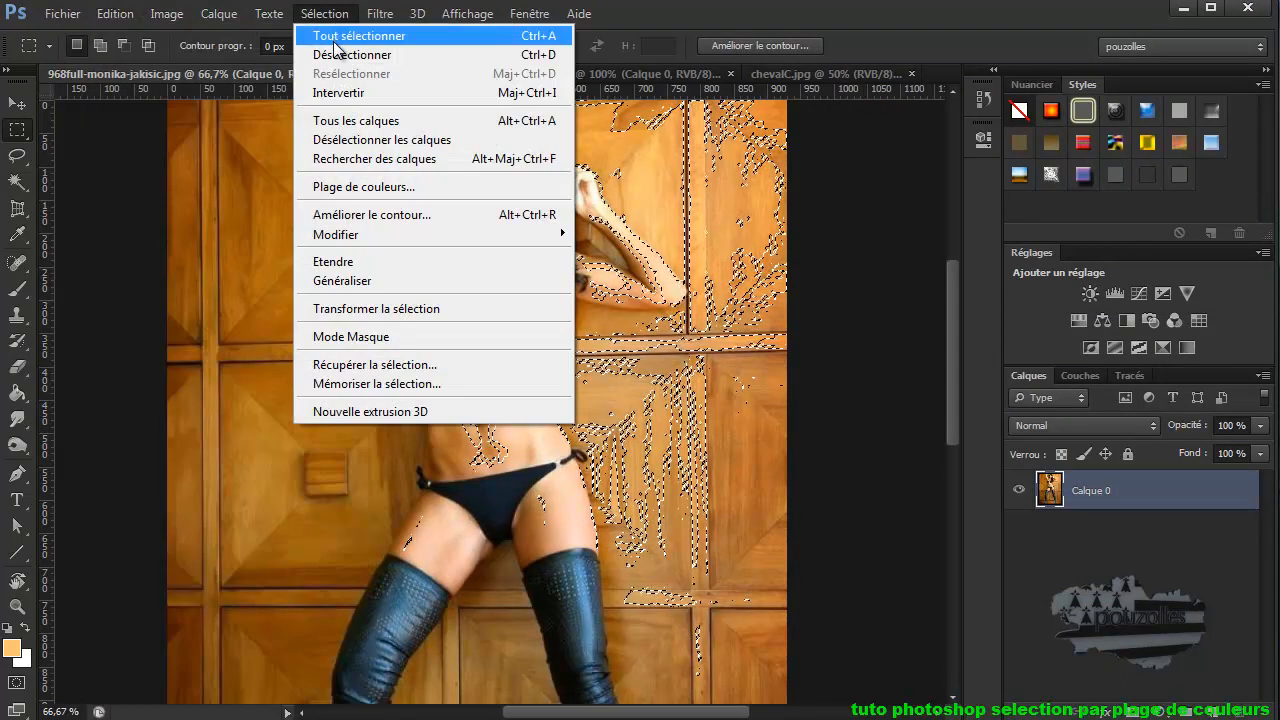
pyautogui.click(335, 54)
pyautogui.click(324, 16)
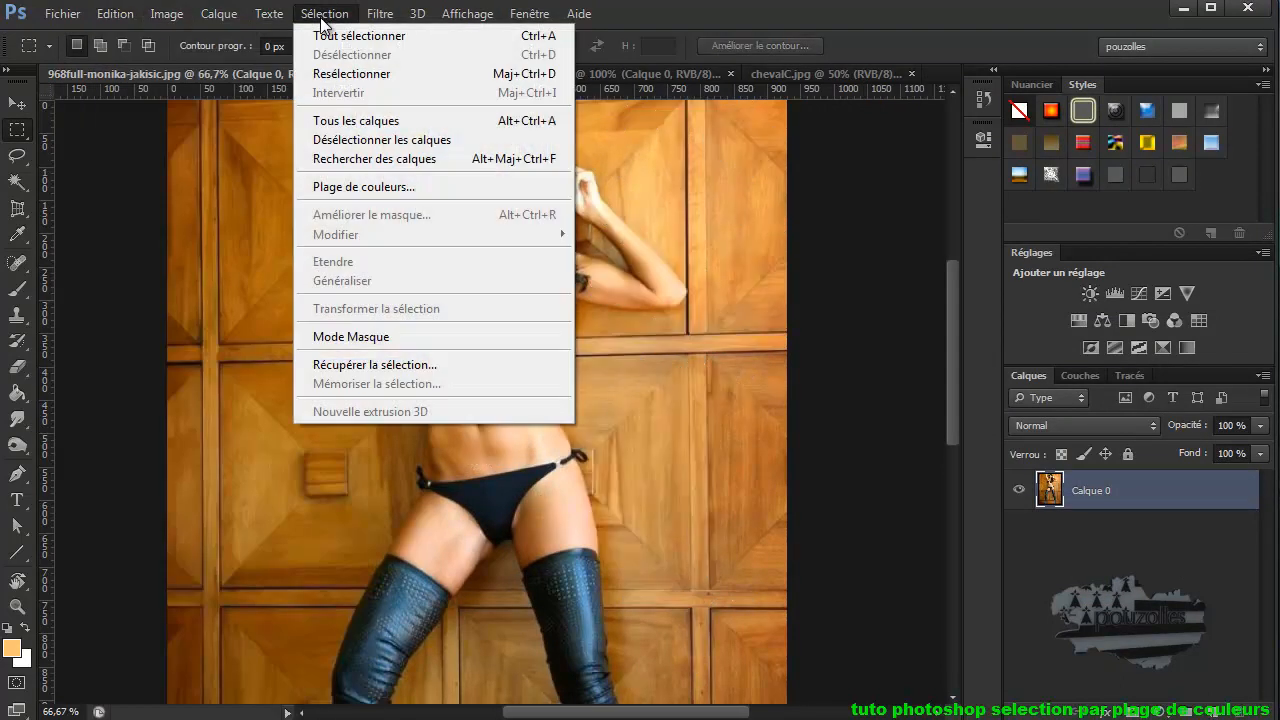
pyautogui.click(324, 37)
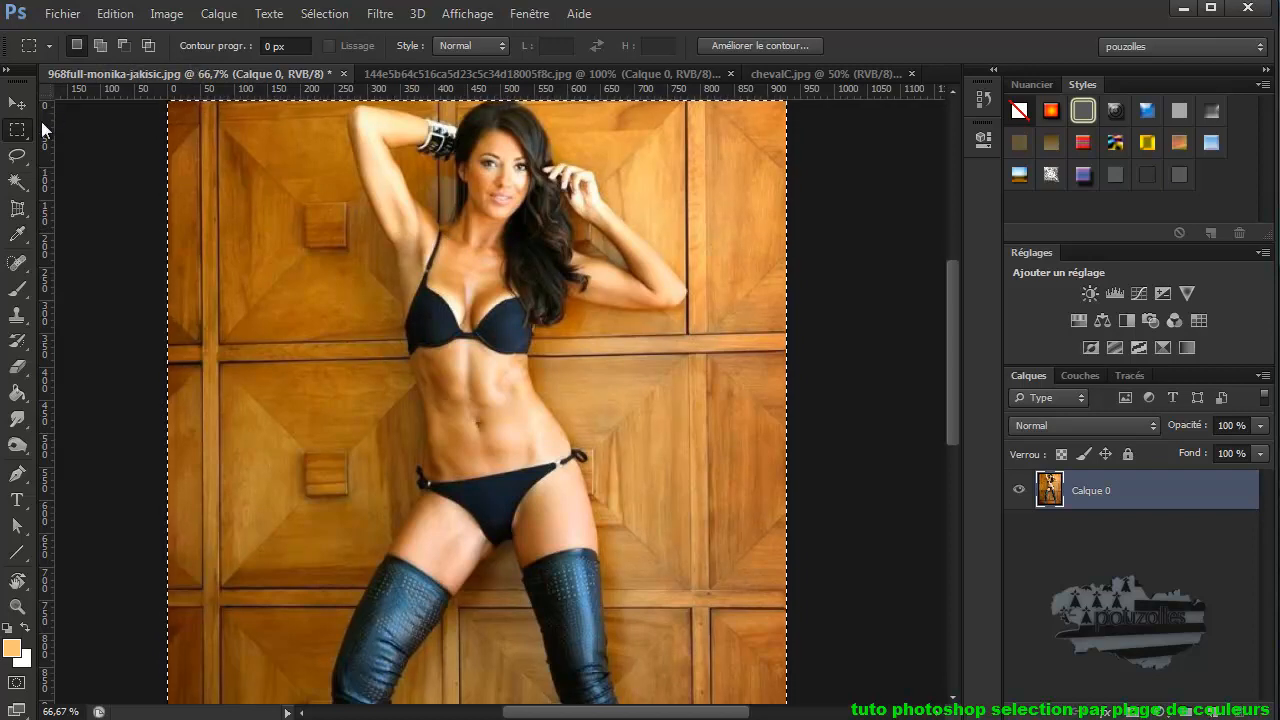
pyautogui.click(324, 14)
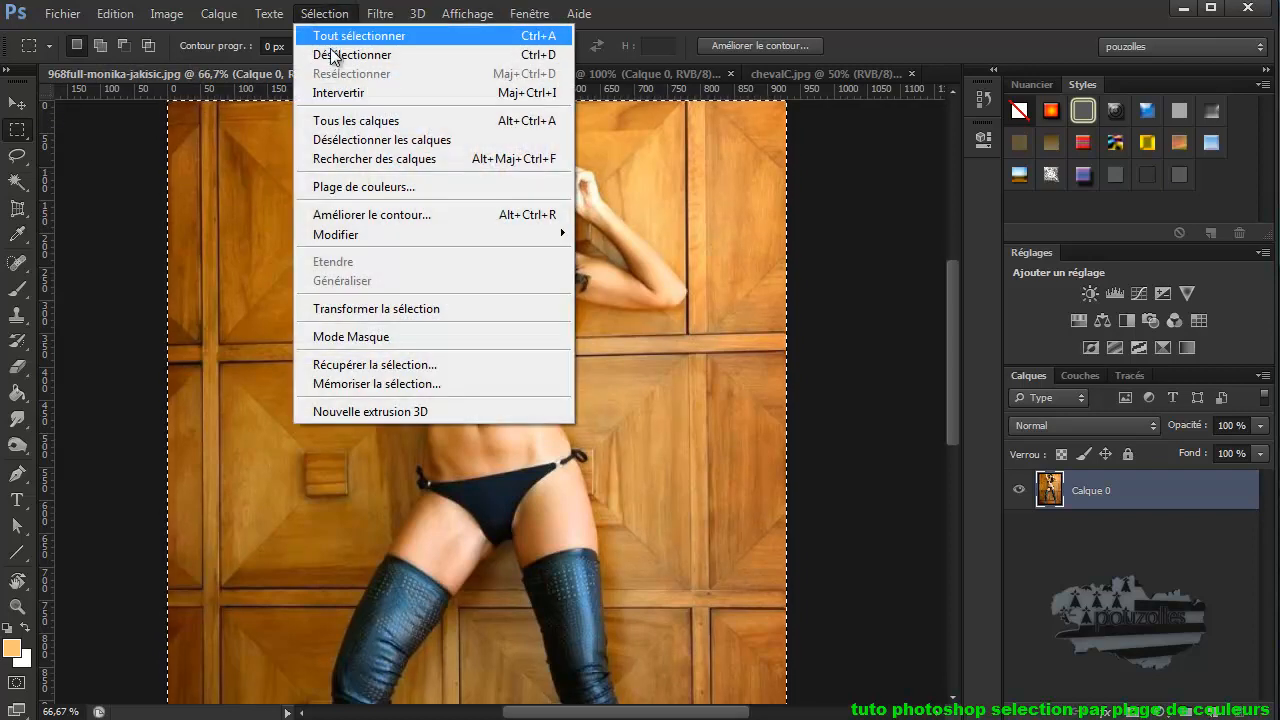
pyautogui.click(328, 54)
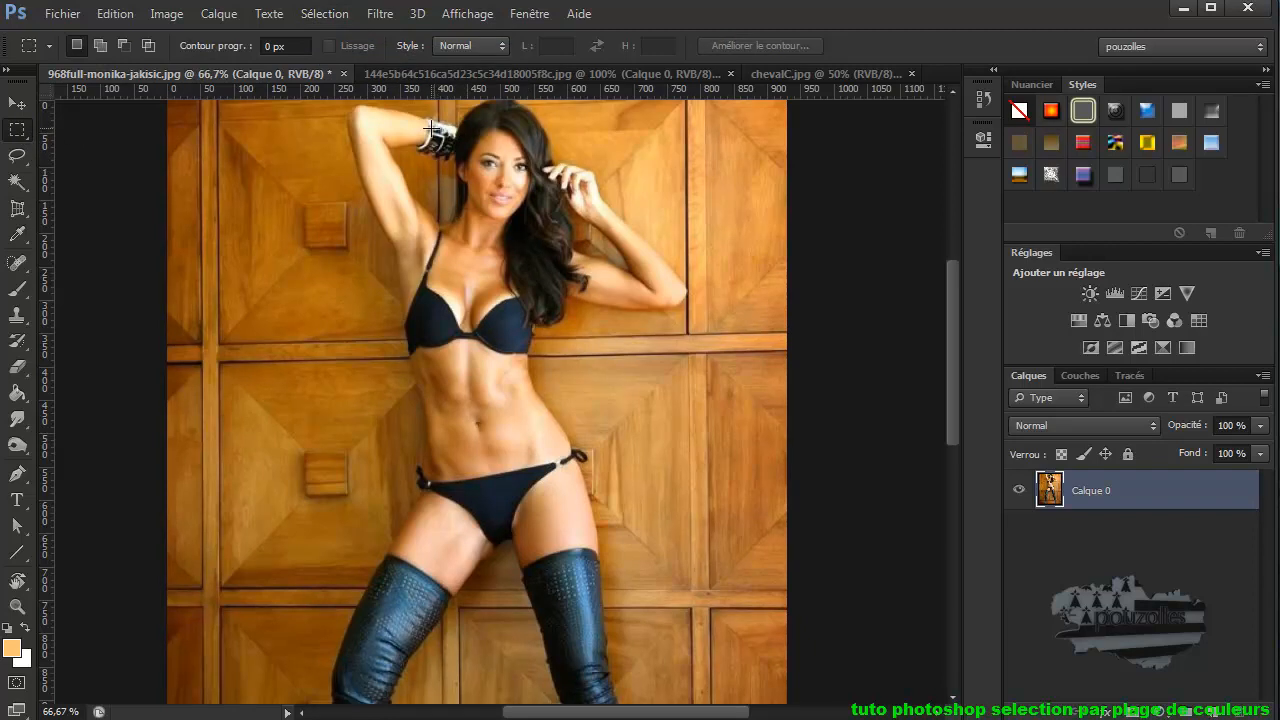
# - Draw a rectangular selection around the face and preview Color Range within it, closing the dialog without applying
pyautogui.moveTo(431, 128); pyautogui.dragTo(585, 272)
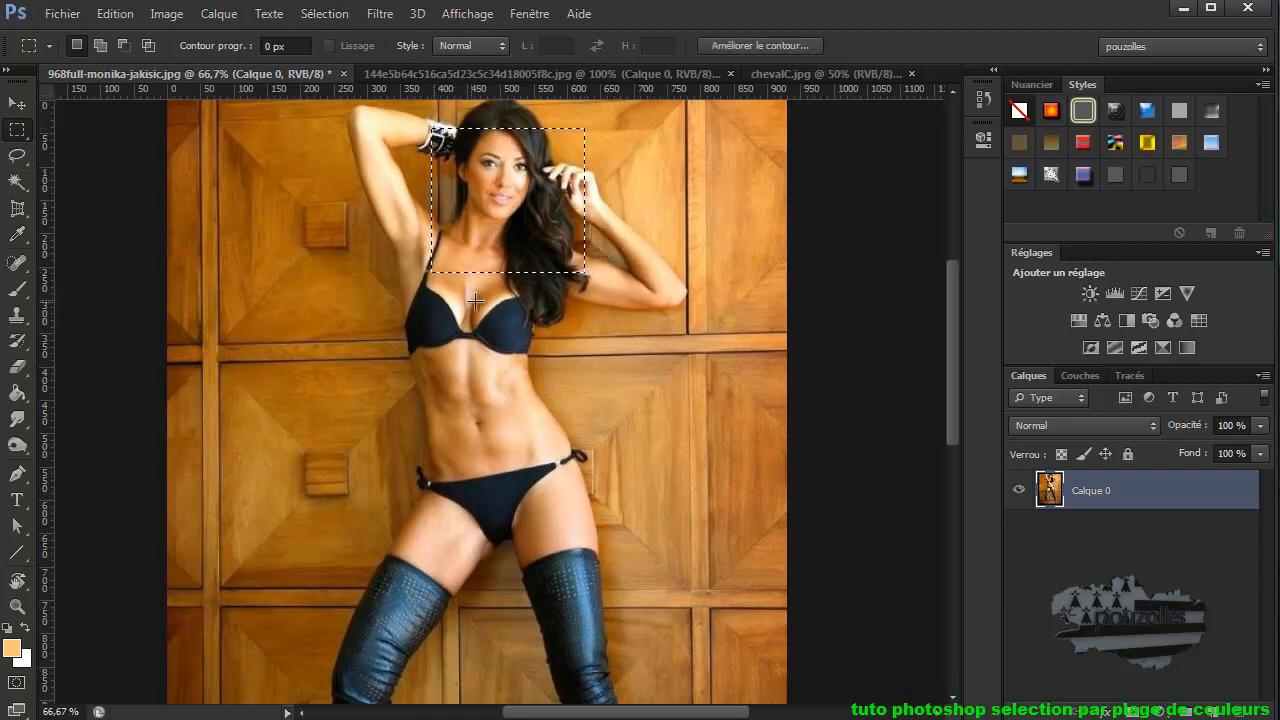
pyautogui.click(326, 13)
pyautogui.click(349, 187)
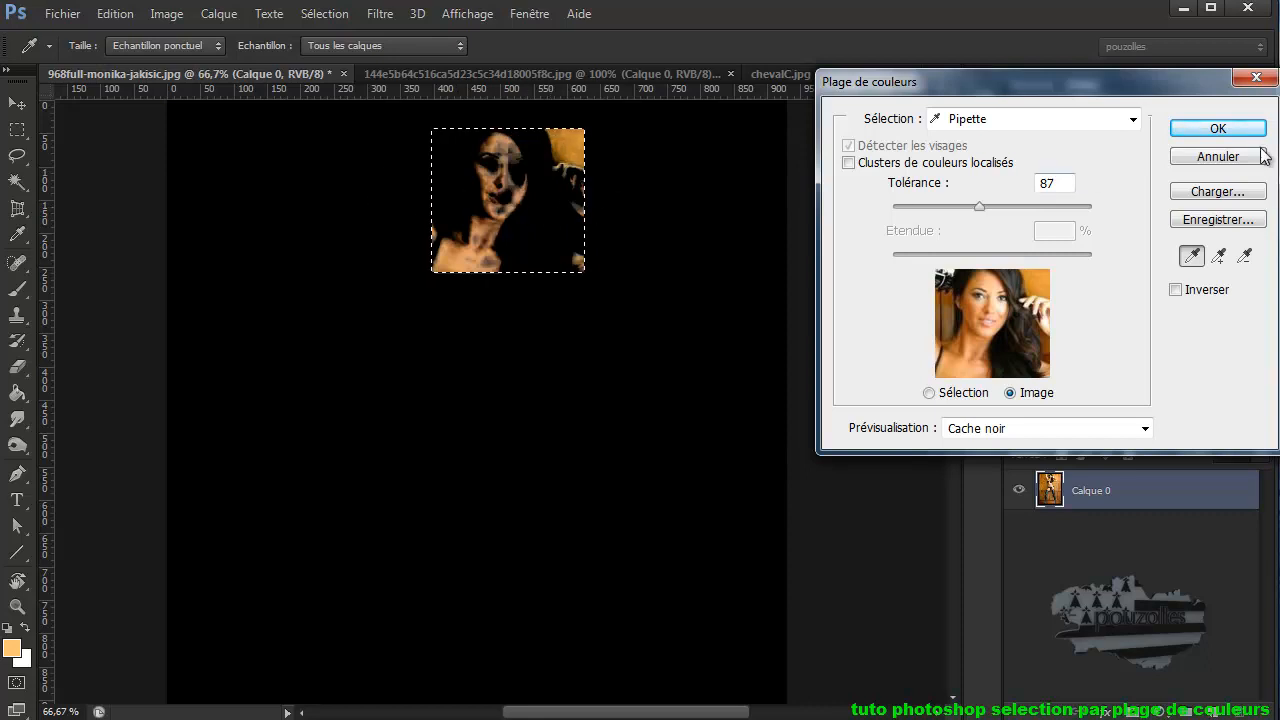
pyautogui.click(1260, 78)
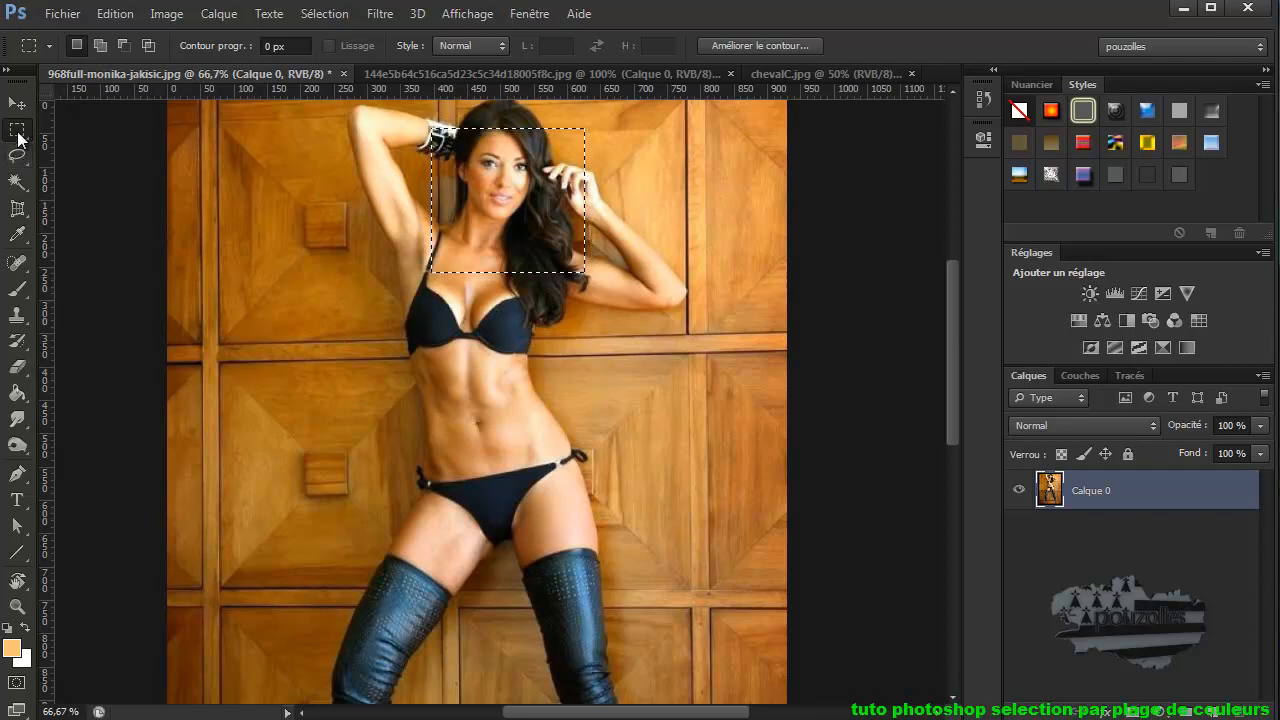
# - Replace the rectangle around the face with a new elliptical selection spanning the waist and the adjacent wooden panel
pyautogui.rightClick(17, 130)
pyautogui.click(81, 140)
pyautogui.moveTo(244, 190); pyautogui.dragTo(497, 432)
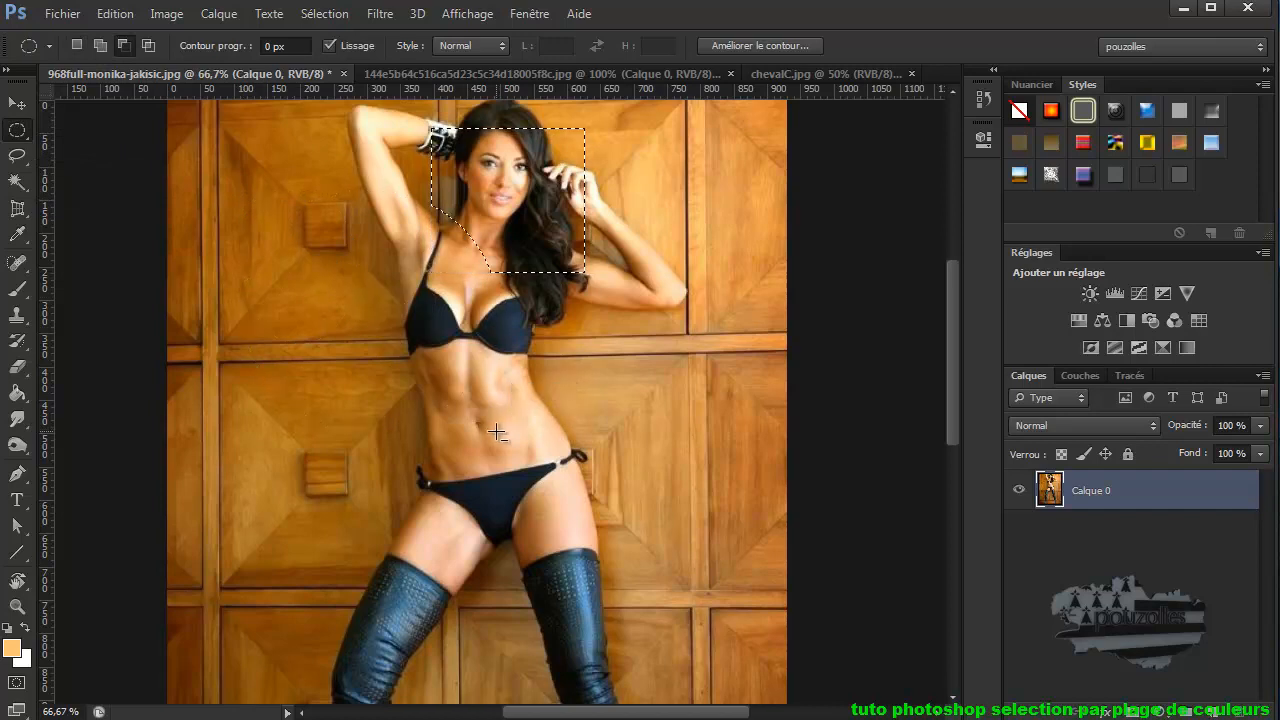
pyautogui.click(75, 45)
pyautogui.moveTo(241, 266); pyautogui.dragTo(503, 489)
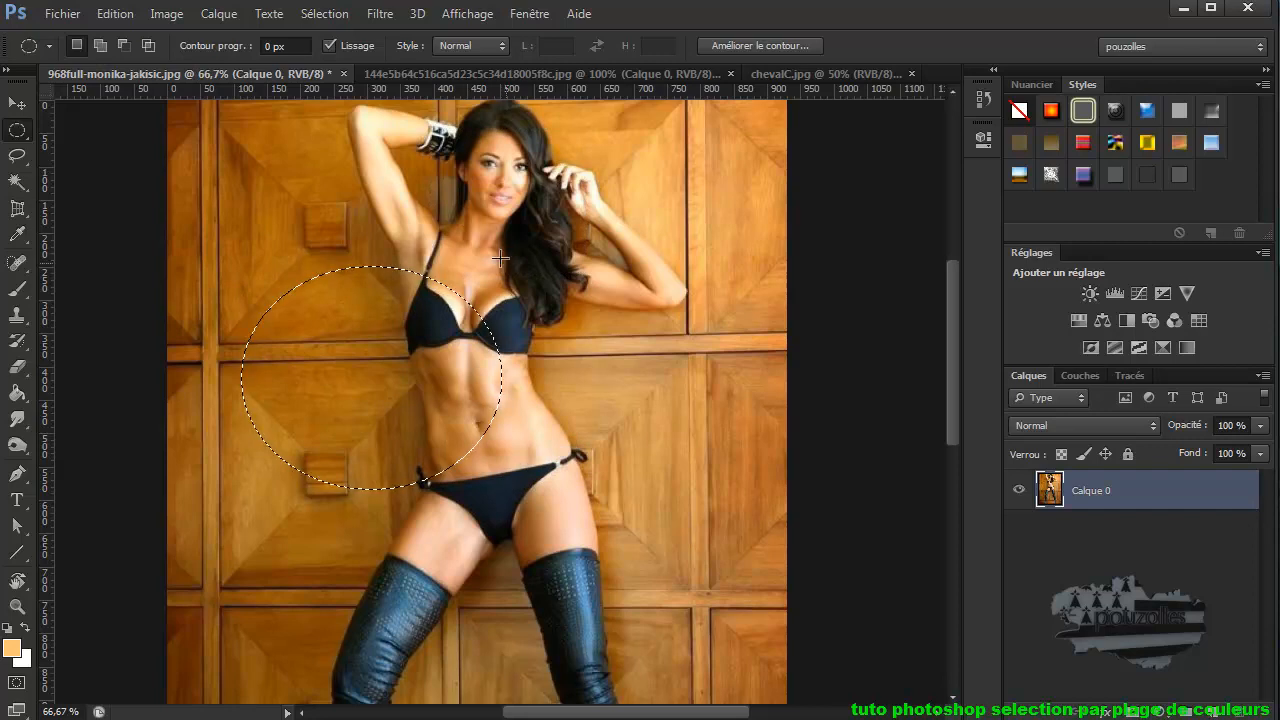
# - Preview Color Range within the elliptical selection, closing the dialog without applying
pyautogui.click(326, 14)
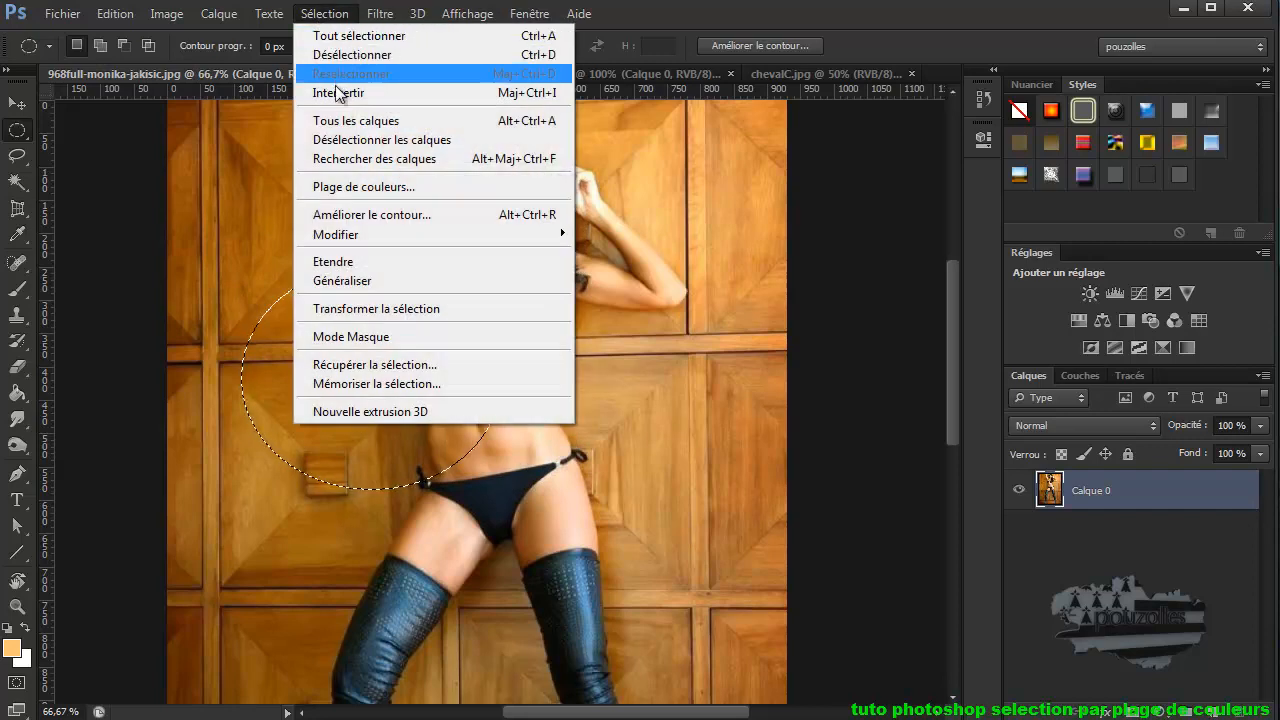
pyautogui.click(355, 188)
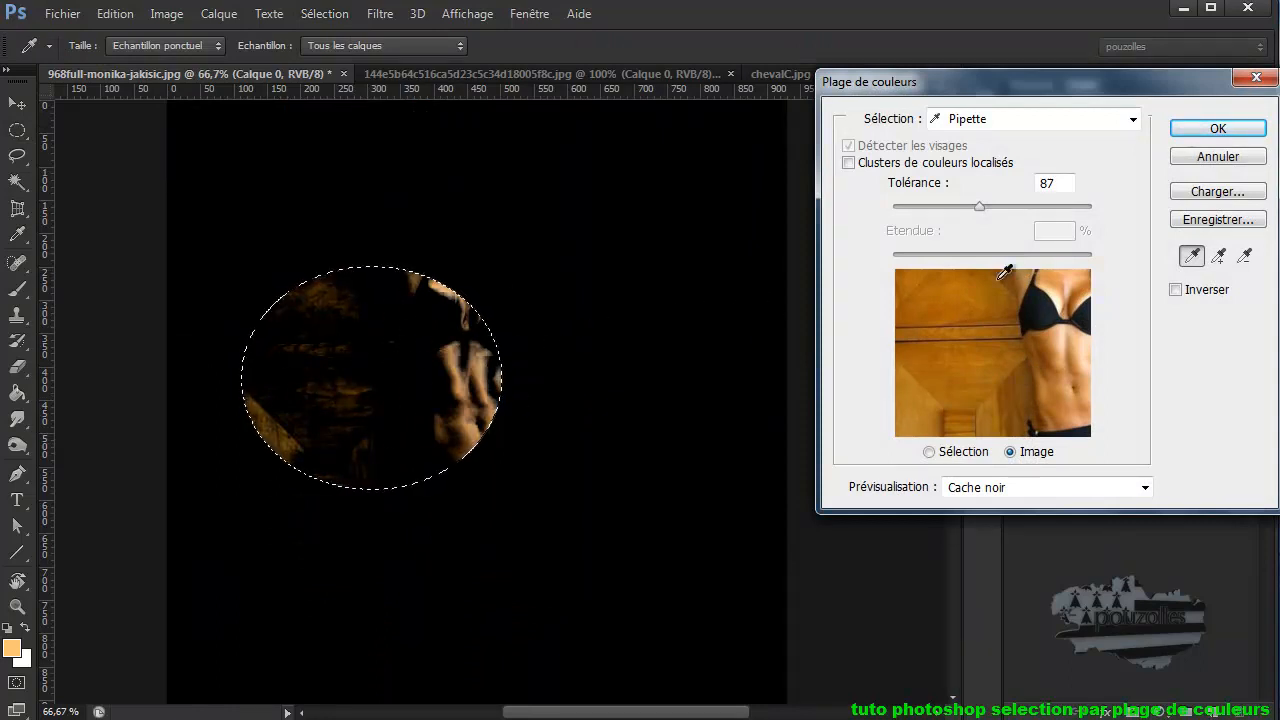
pyautogui.click(1256, 78)
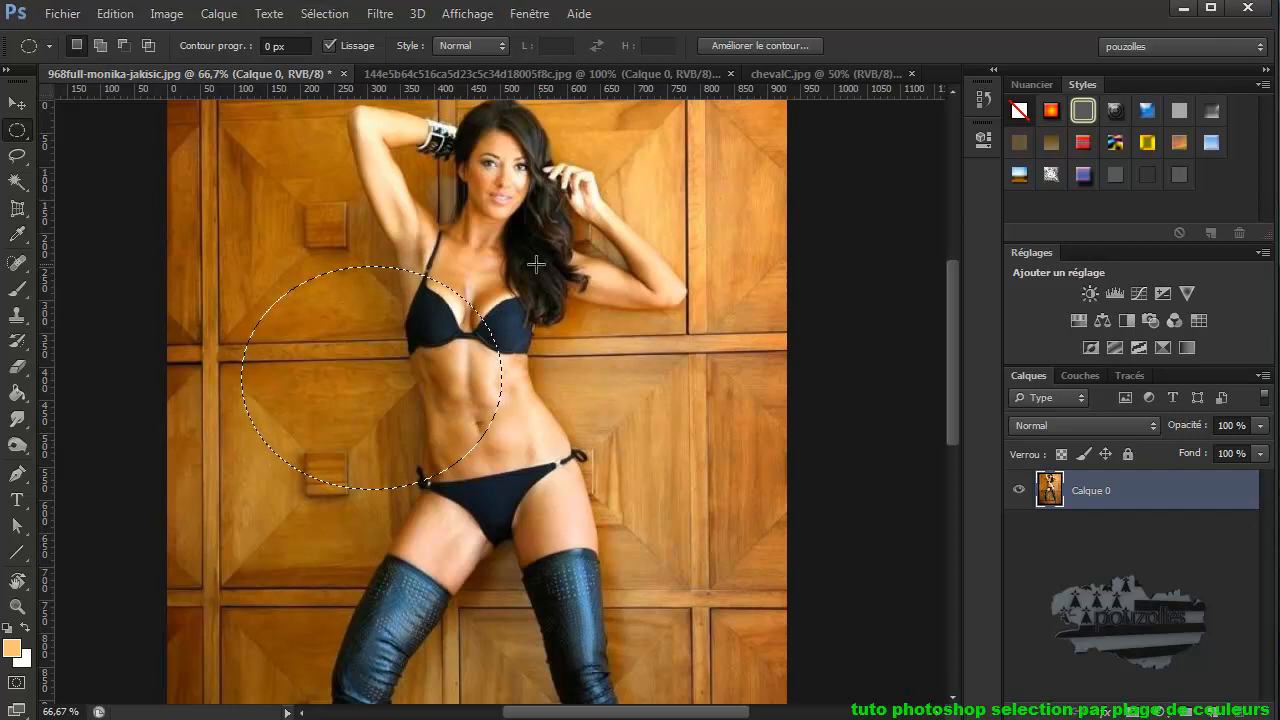
# - Deselect the elliptical area and look over the commands offered for the image without a selection
pyautogui.rightClick(569, 257)
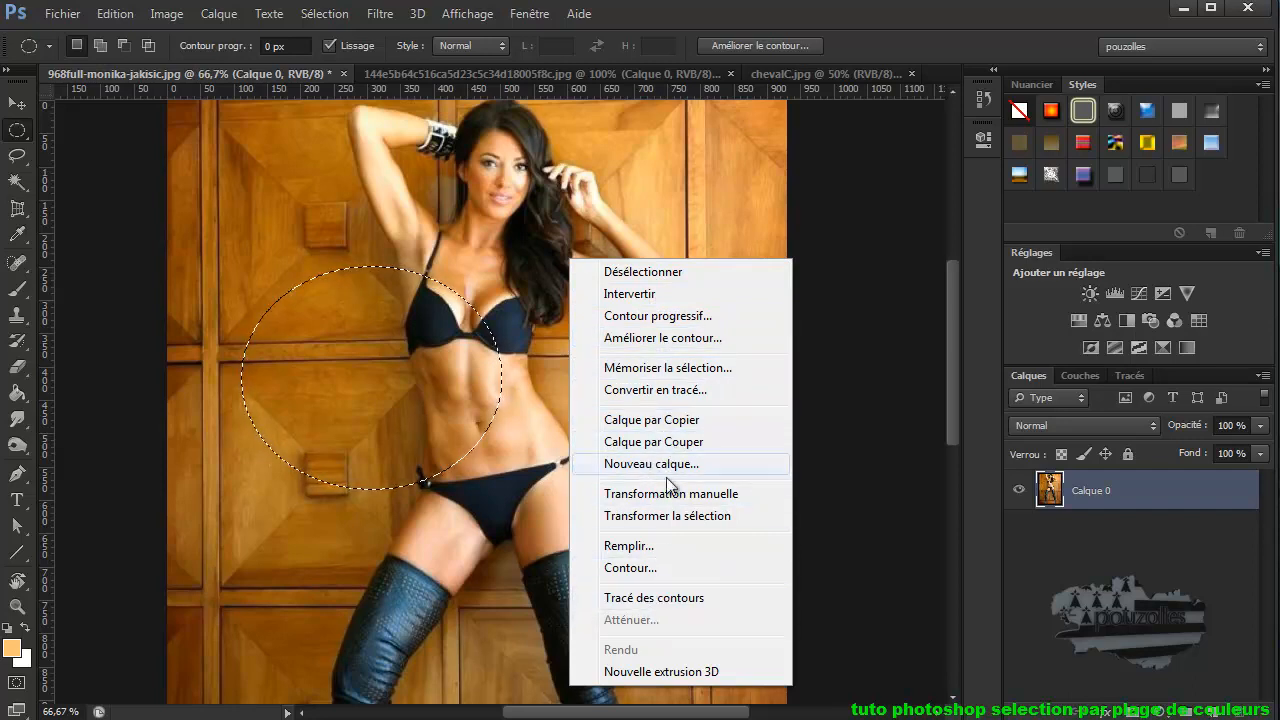
pyautogui.click(643, 273)
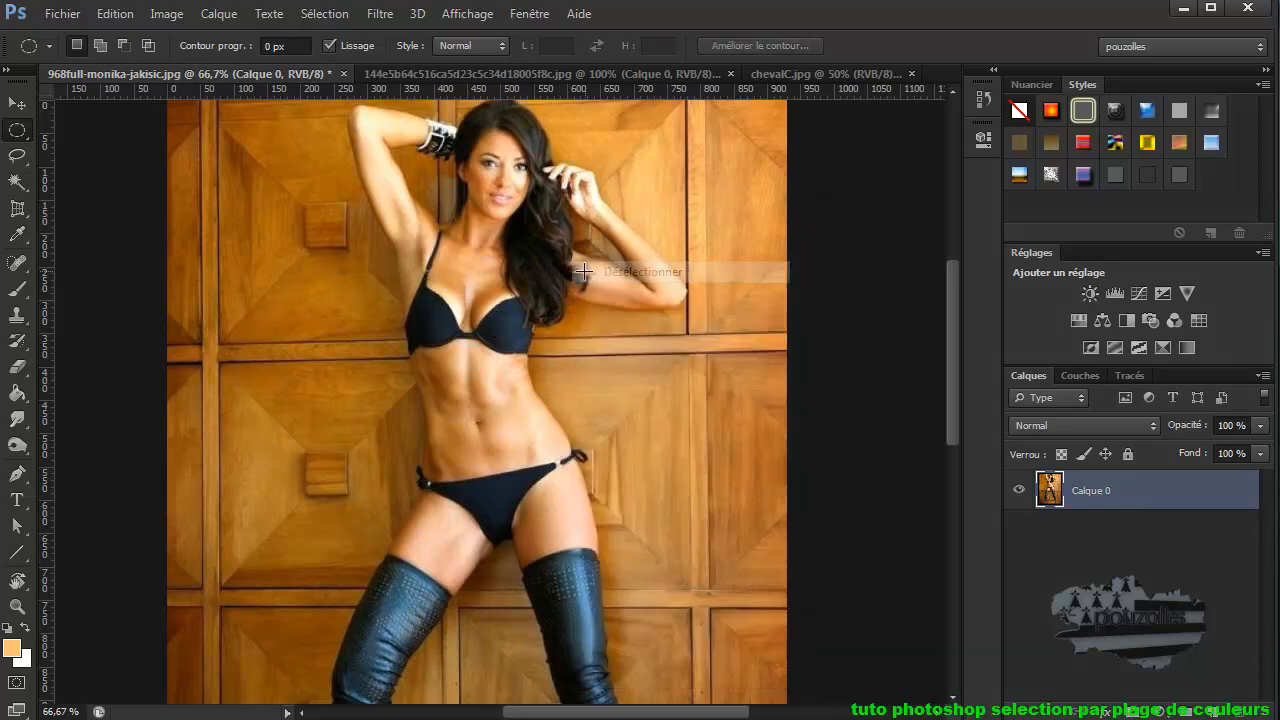
pyautogui.rightClick(455, 236)
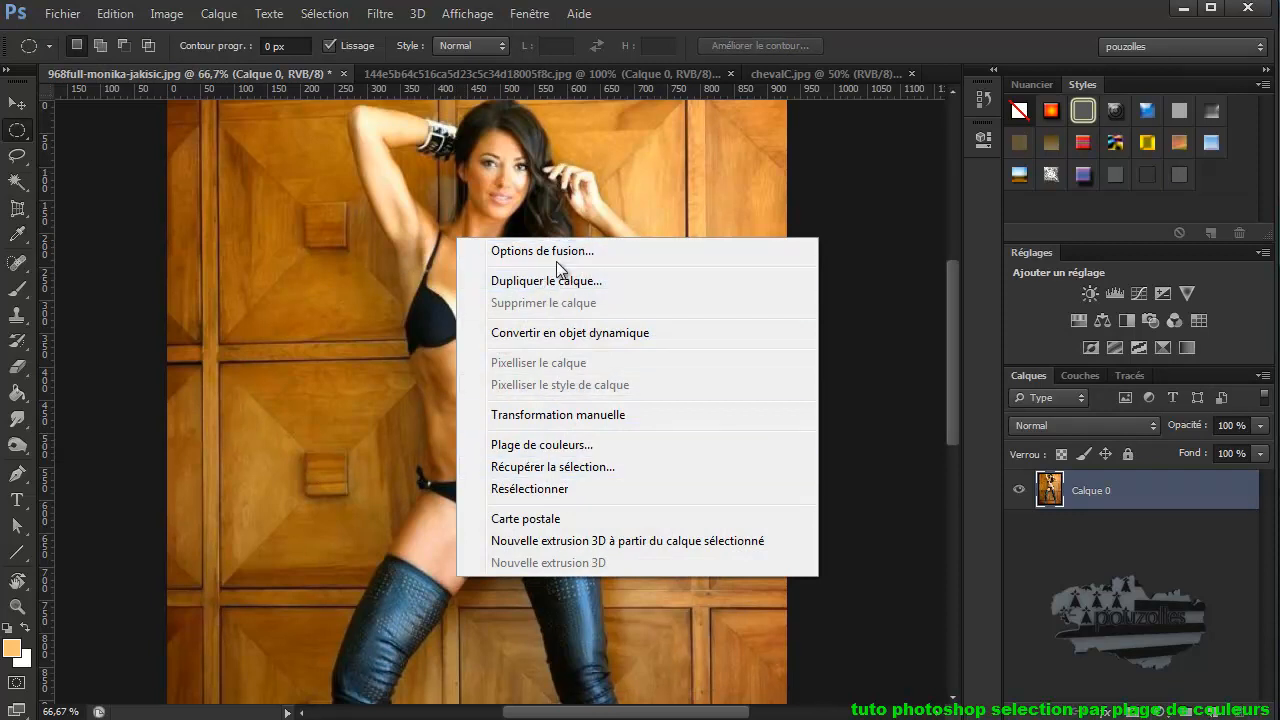
pyautogui.click(392, 327)
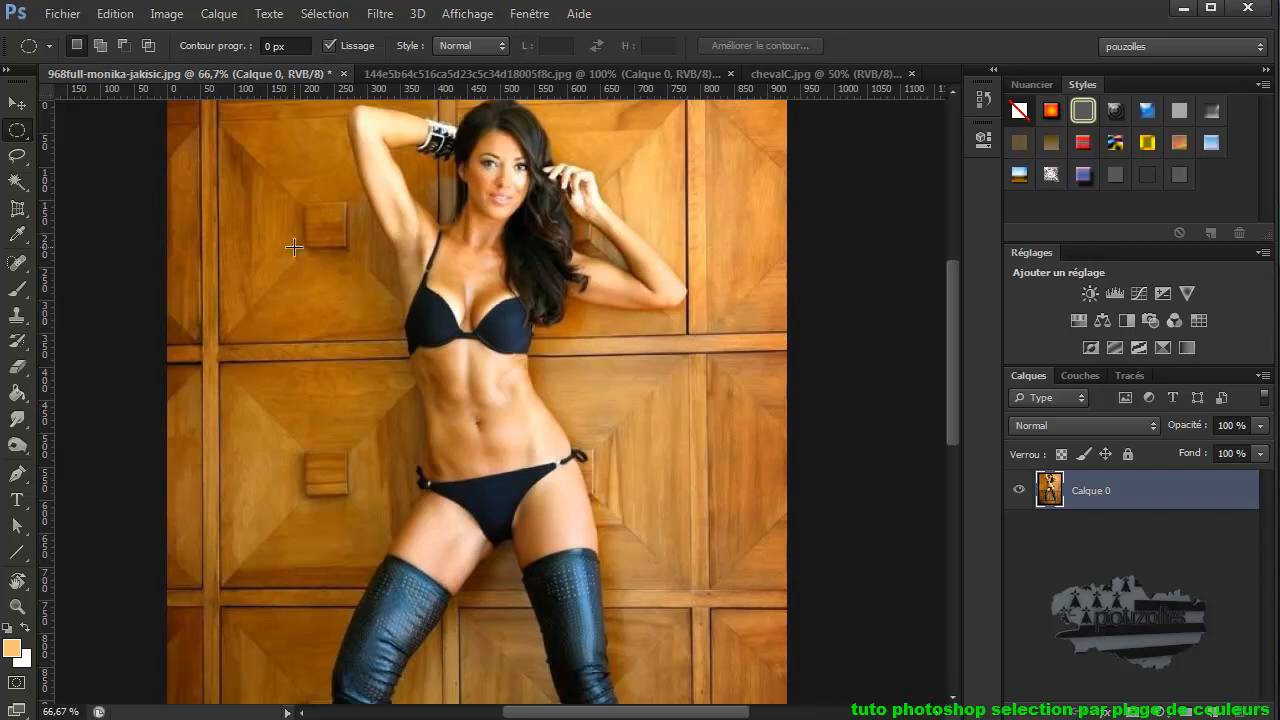
# - Select the entire image and open Color Range on it, moving the dialog closer to the photo
pyautogui.click(327, 15)
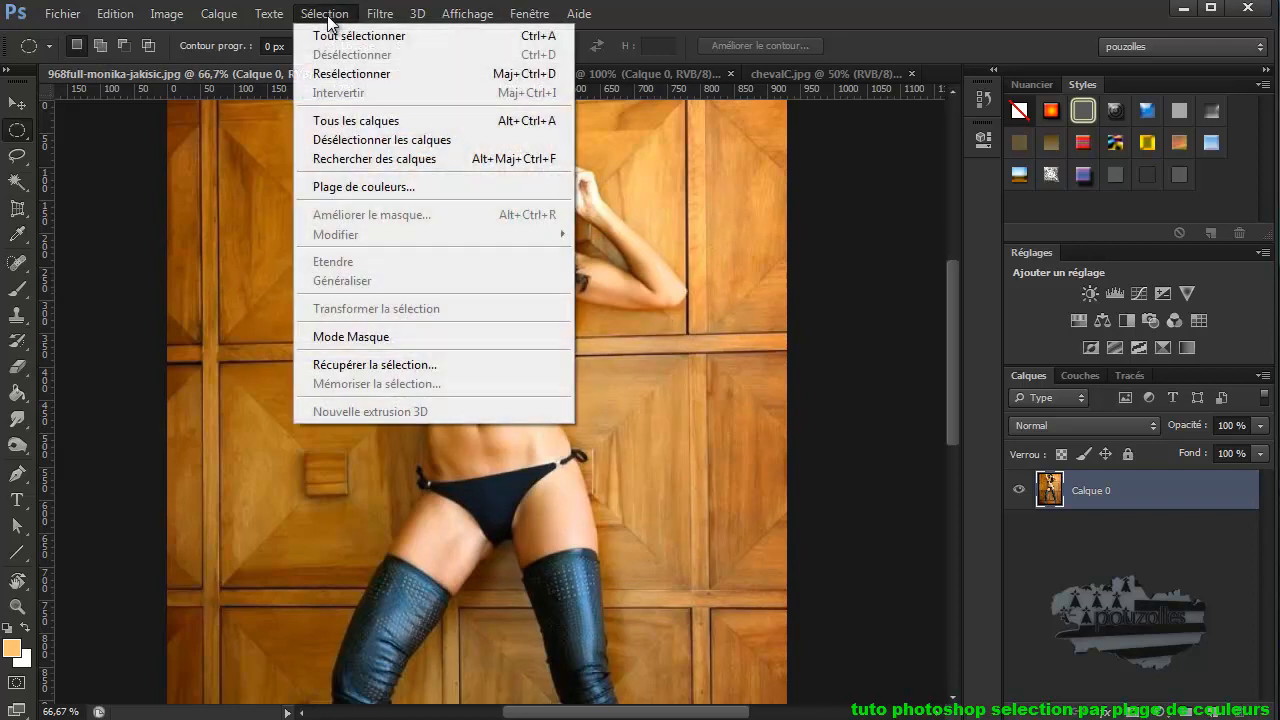
pyautogui.click(350, 37)
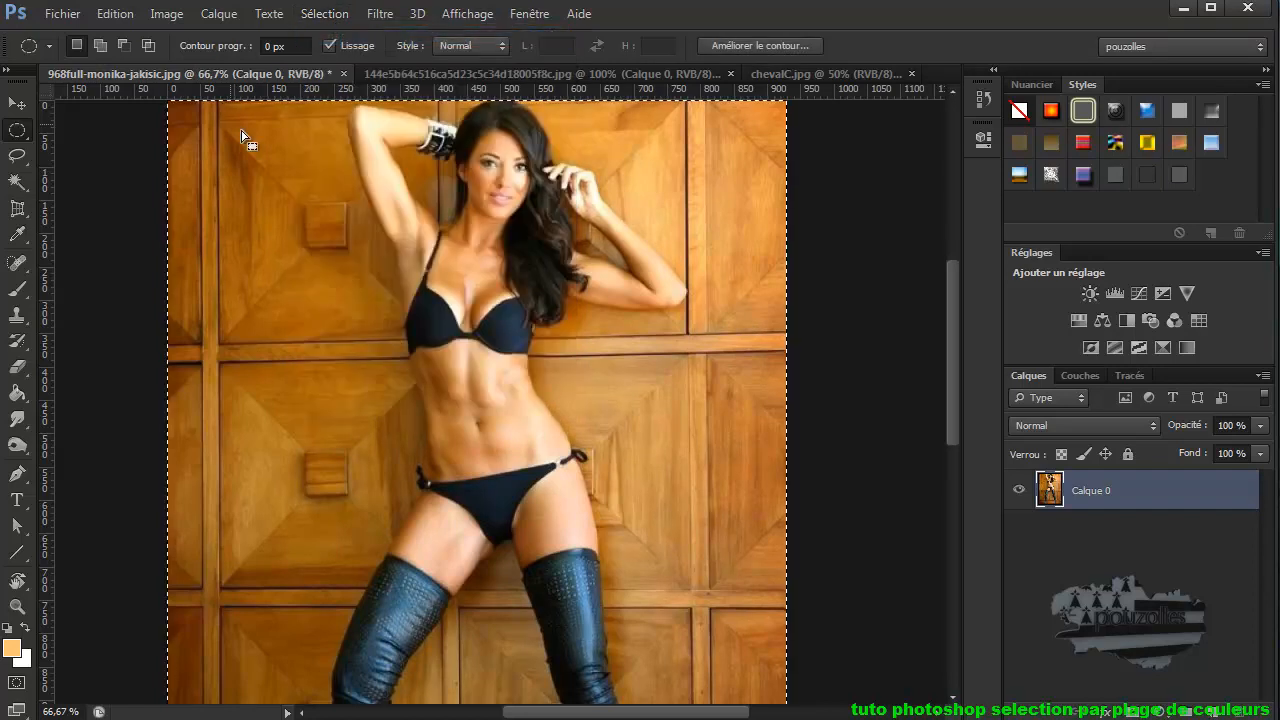
pyautogui.click(323, 18)
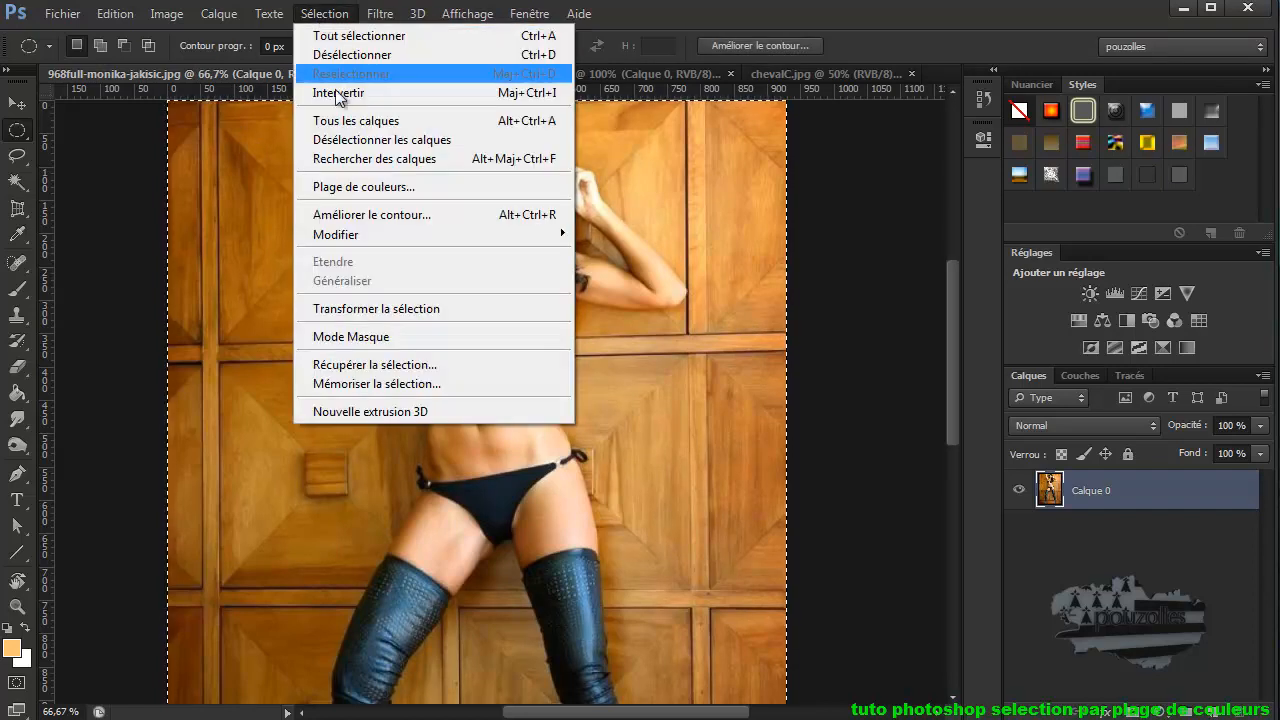
pyautogui.click(356, 193)
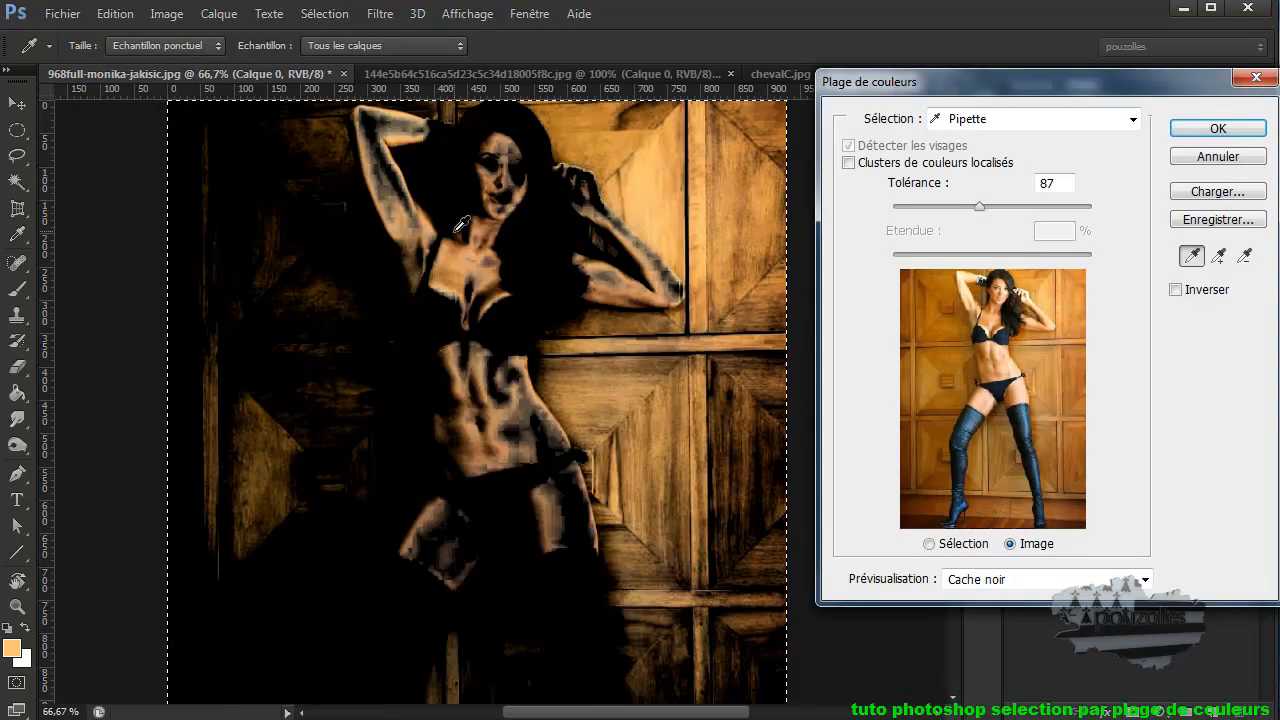
pyautogui.moveTo(1038, 93); pyautogui.dragTo(917, 109)
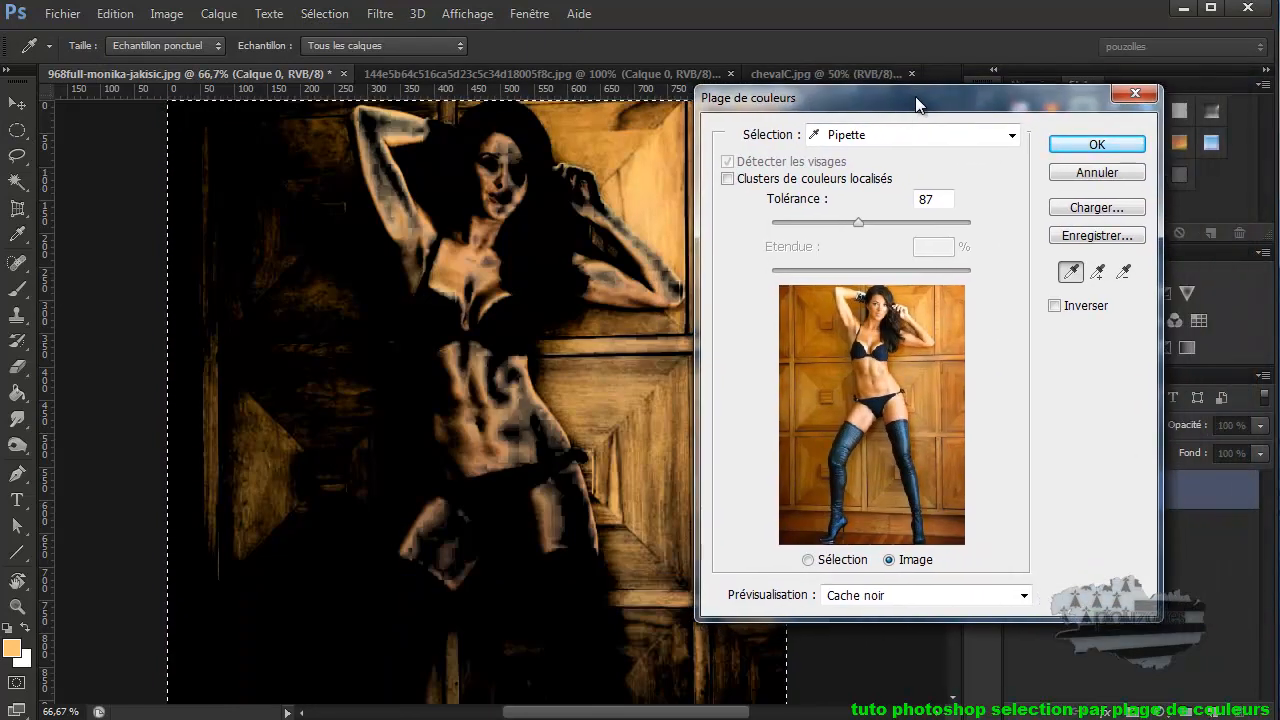
# - Preview the Rouges, Jaunes and Verts presets in Color Range, keeping the dialog clear of the image
pyautogui.click(1013, 136)
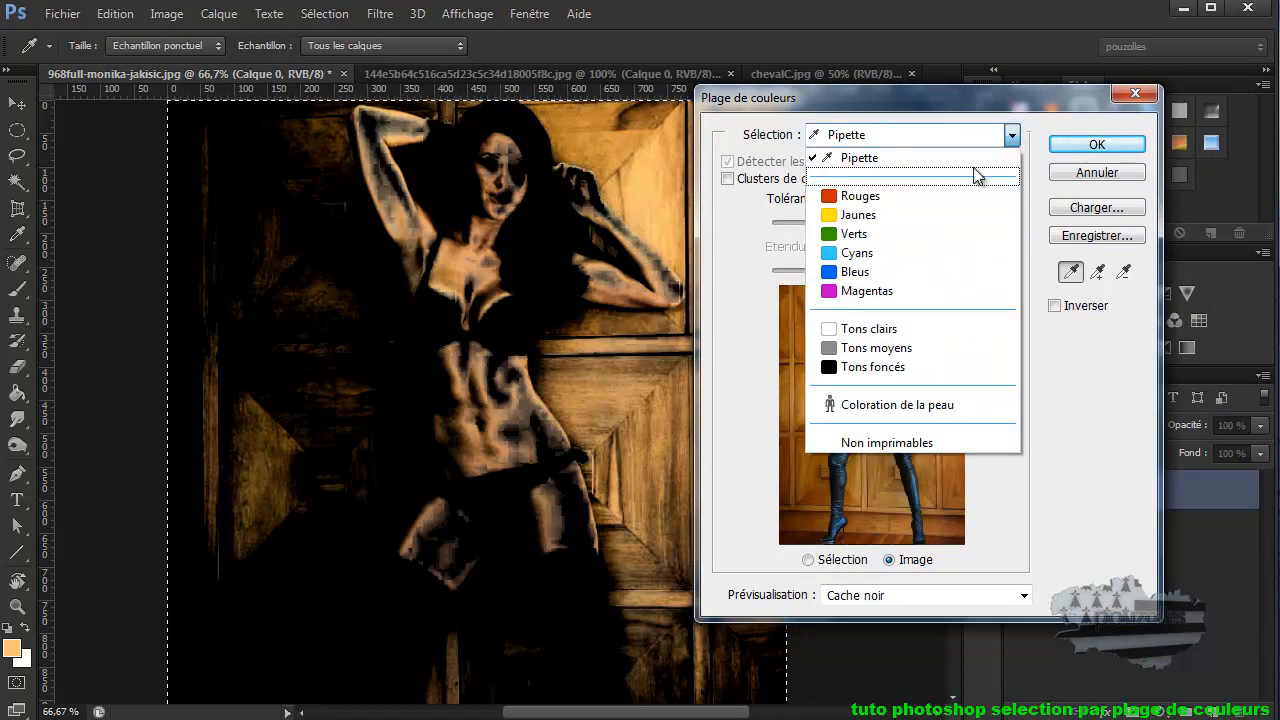
pyautogui.click(890, 196)
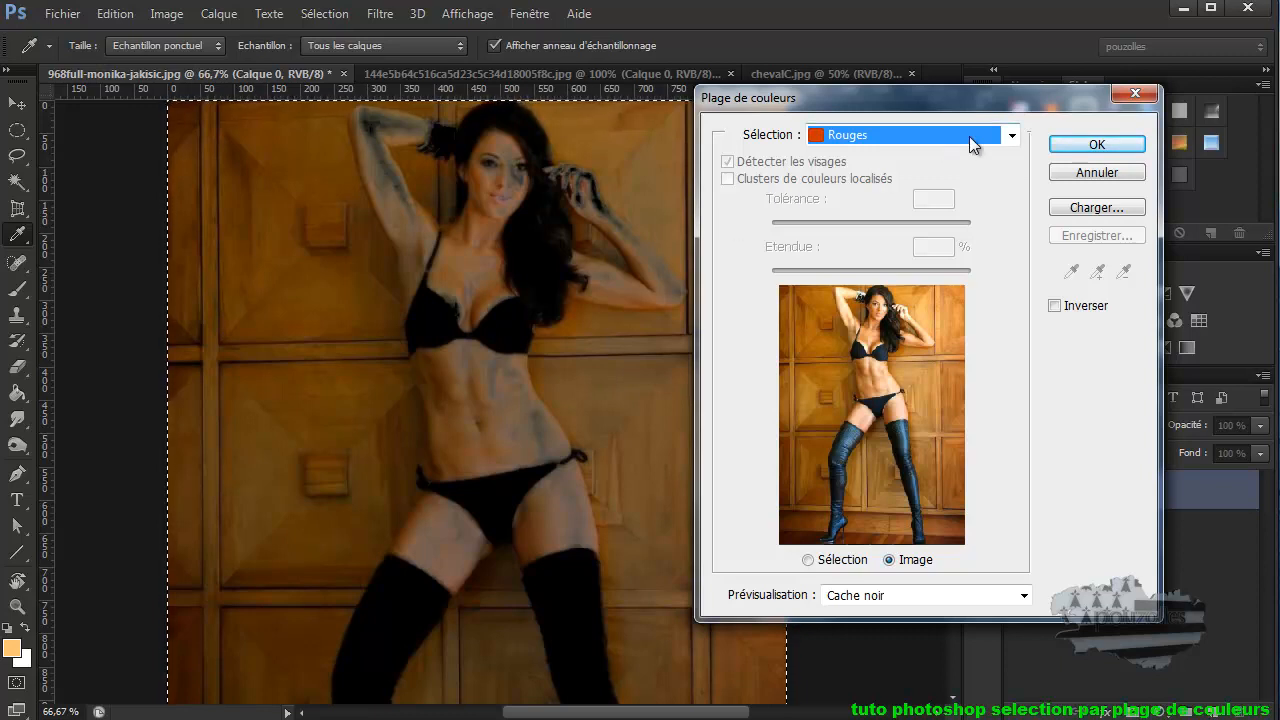
pyautogui.click(1013, 141)
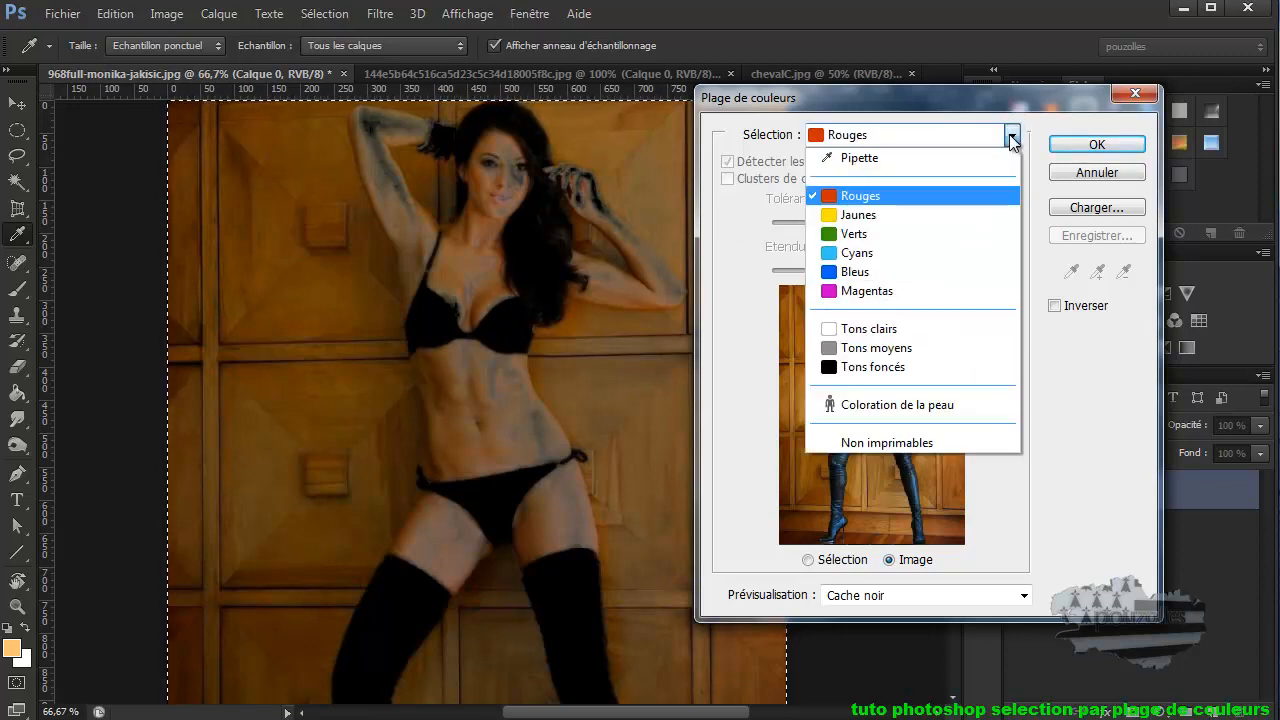
pyautogui.click(953, 211)
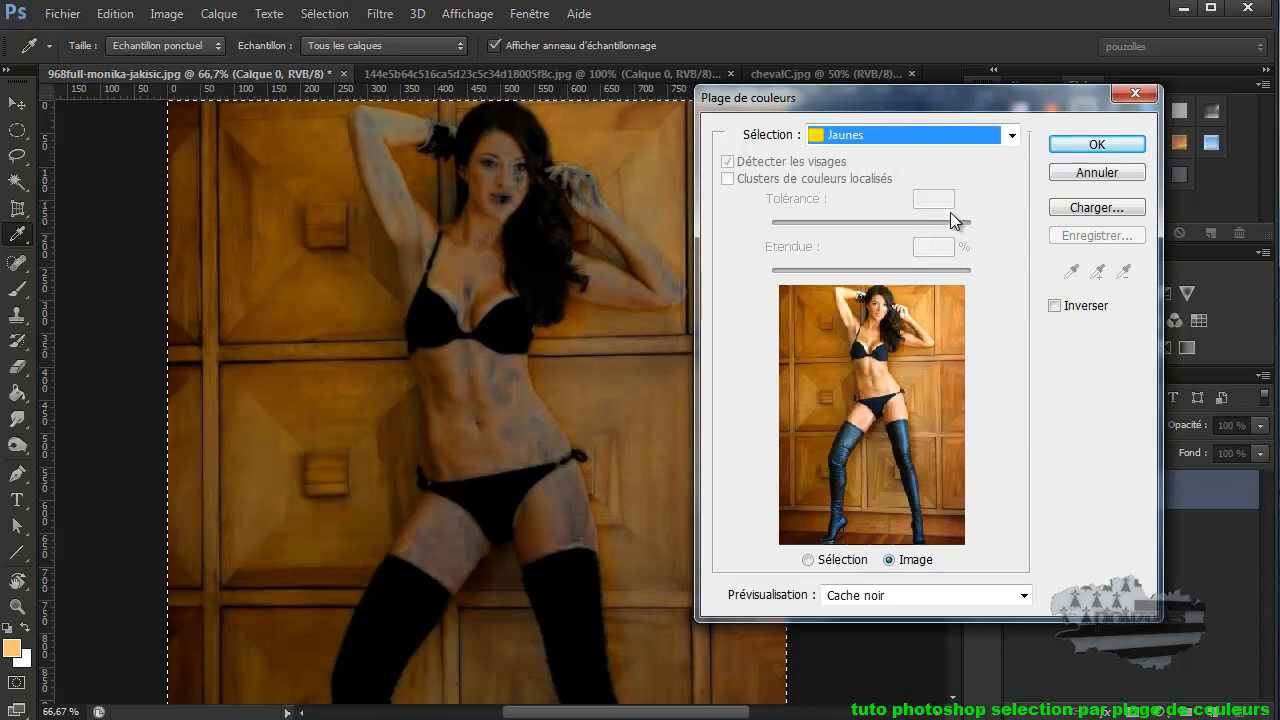
pyautogui.click(1013, 141)
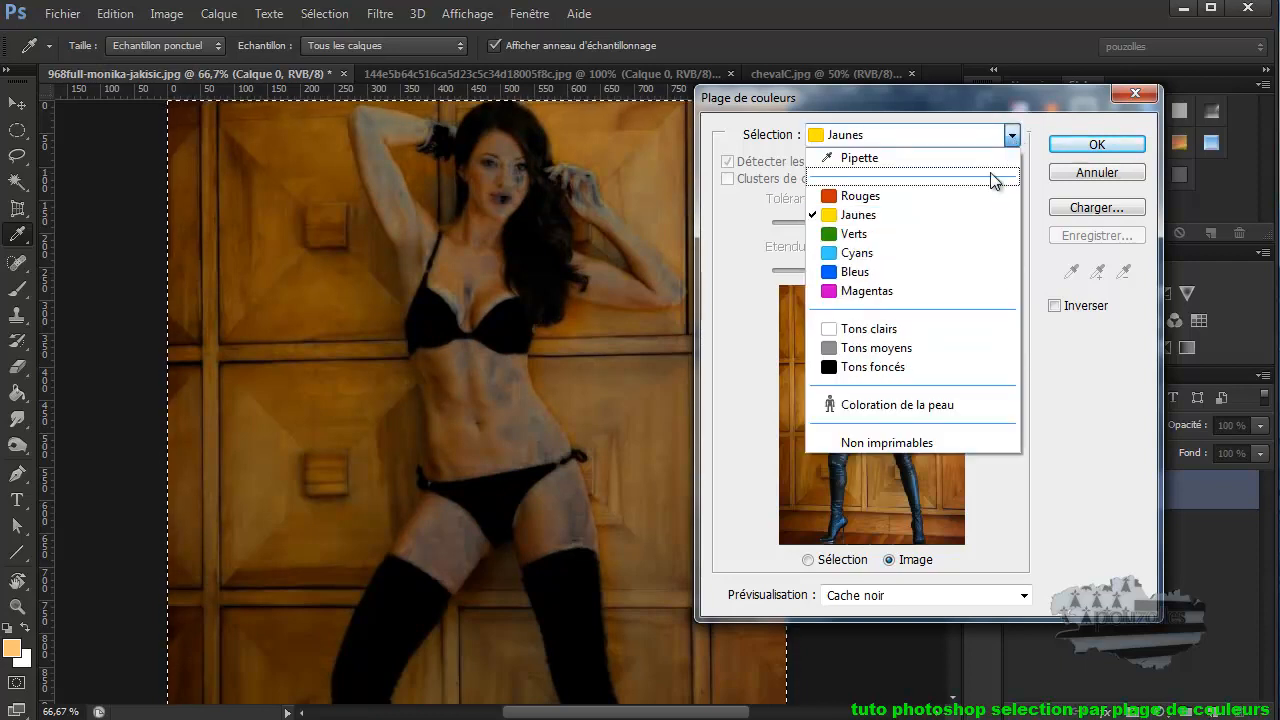
pyautogui.click(935, 242)
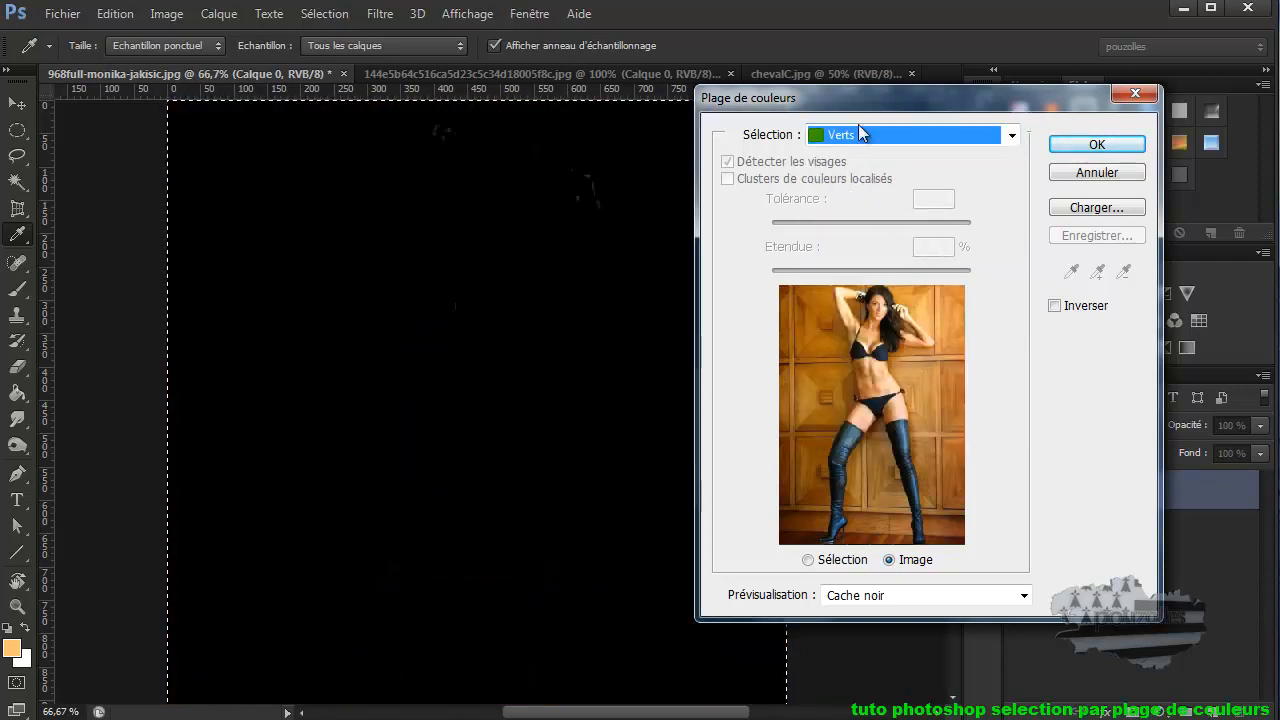
pyautogui.moveTo(877, 105); pyautogui.dragTo(987, 151)
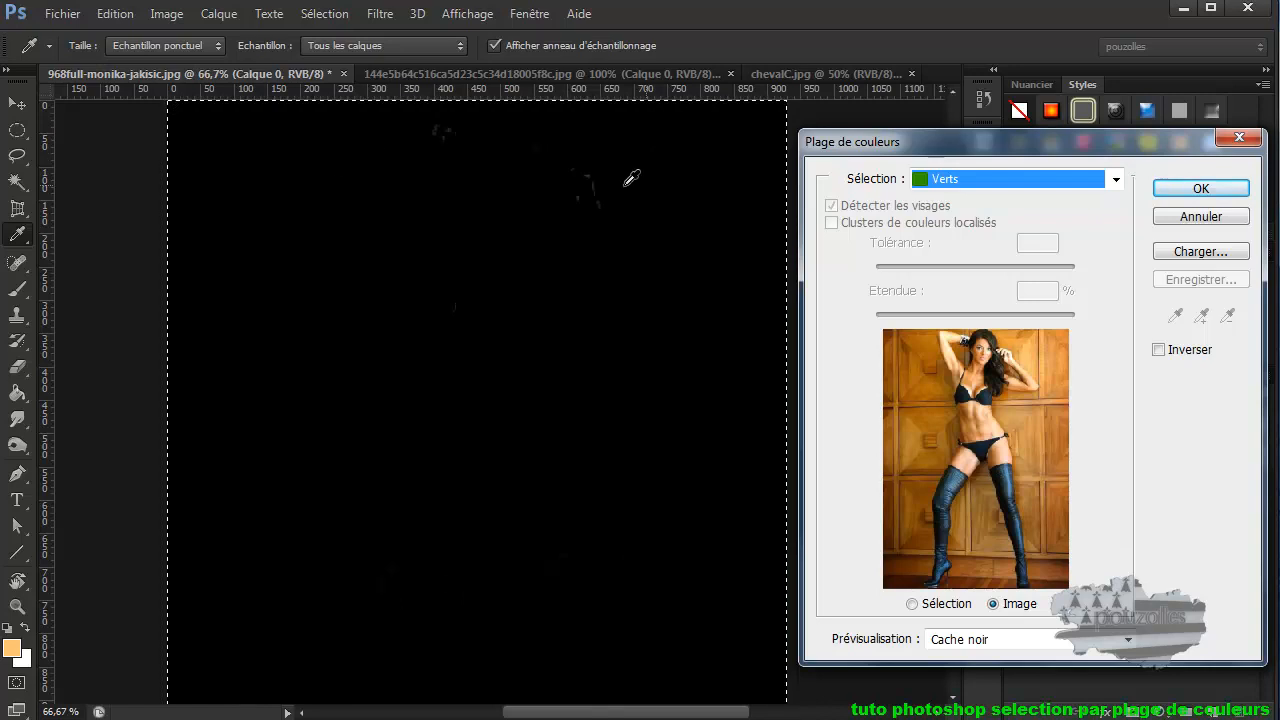
# - Preview the Cyans, Bleus and Magentas presets of Color Range on the photo
pyautogui.click(1116, 180)
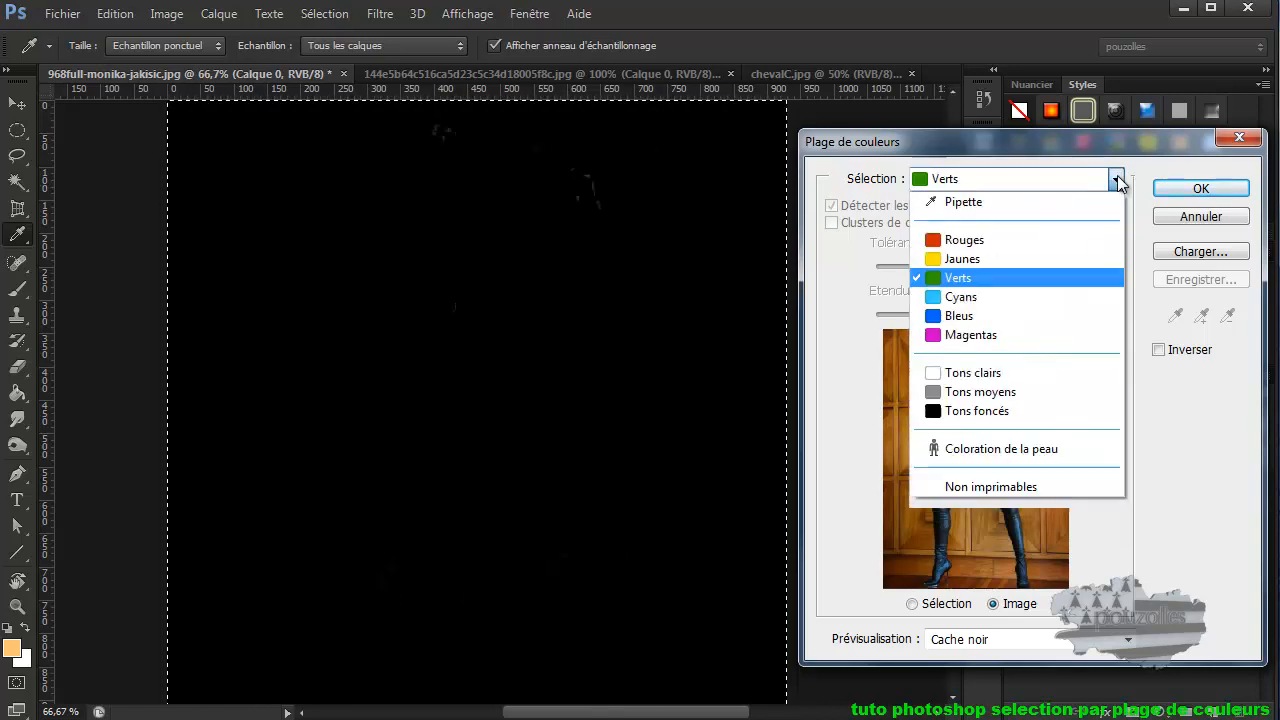
pyautogui.click(1062, 298)
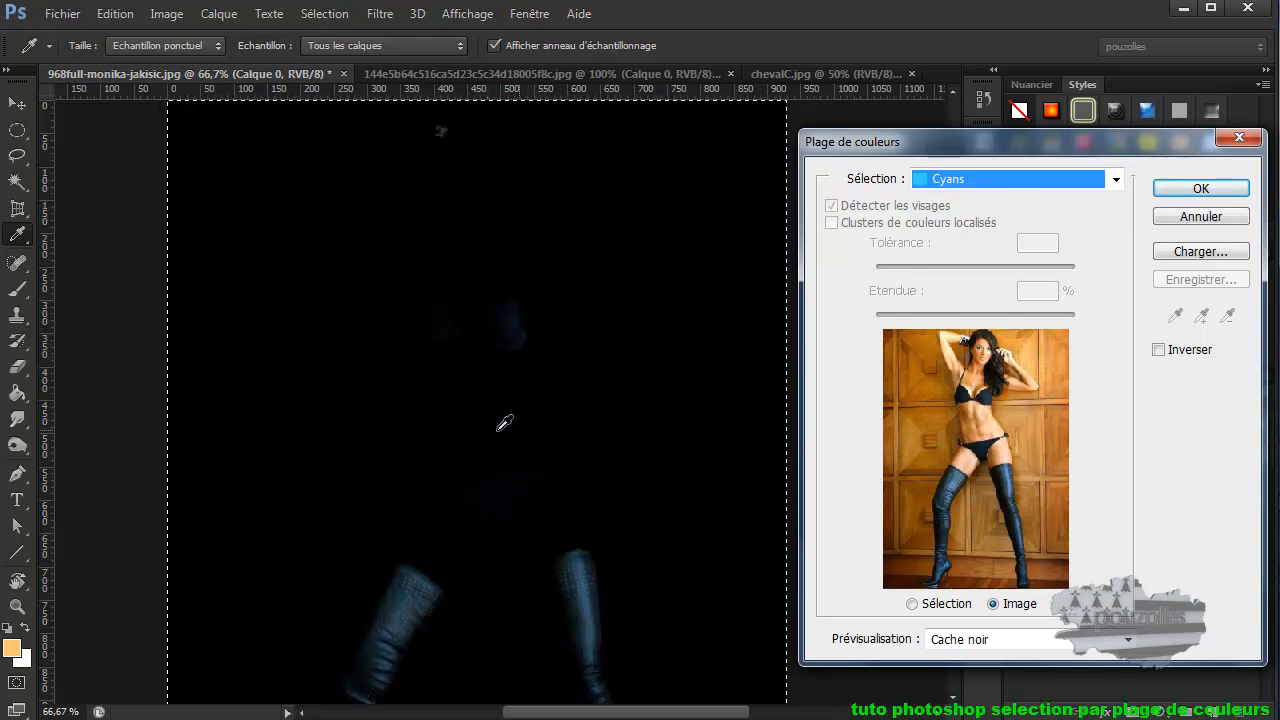
pyautogui.click(1116, 179)
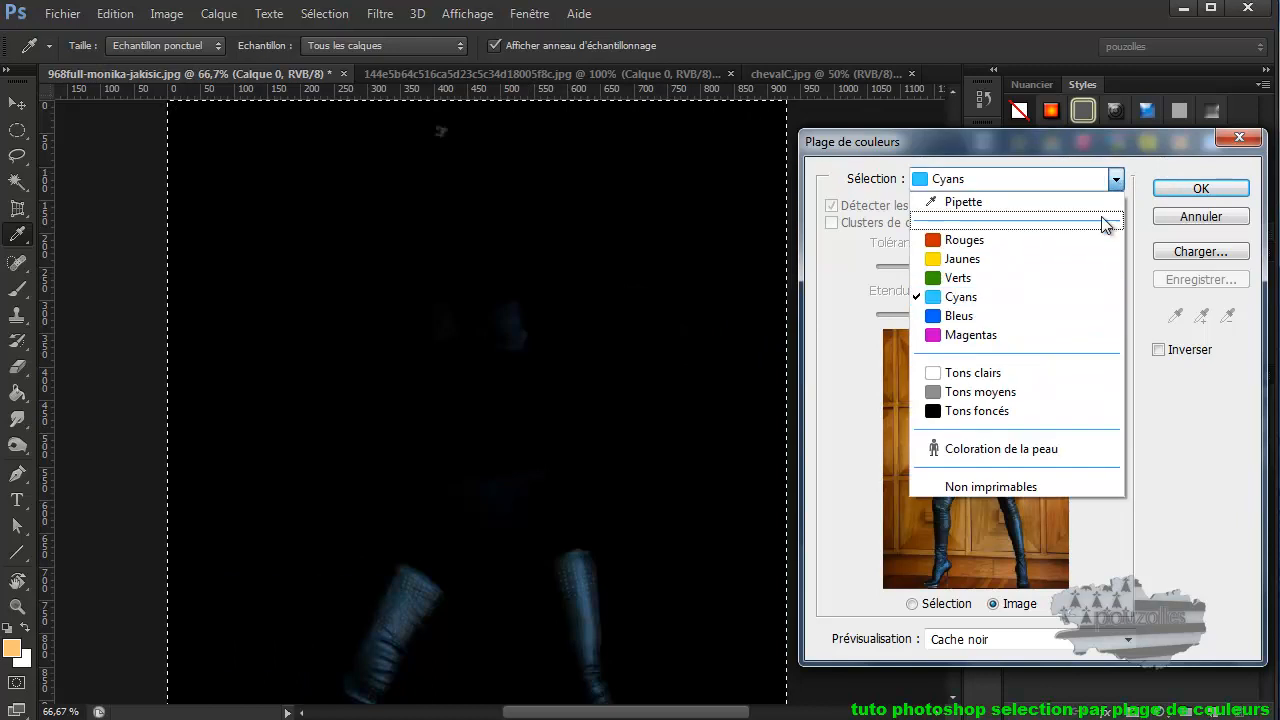
pyautogui.click(1063, 314)
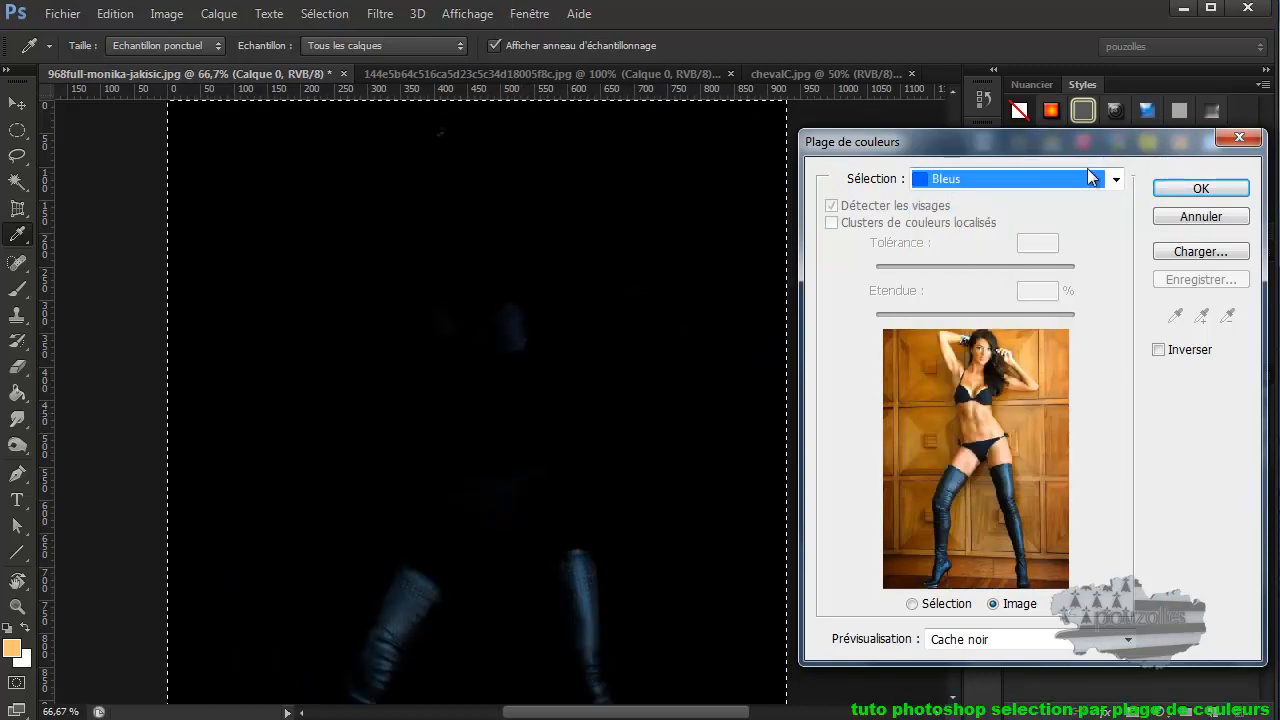
pyautogui.click(1116, 179)
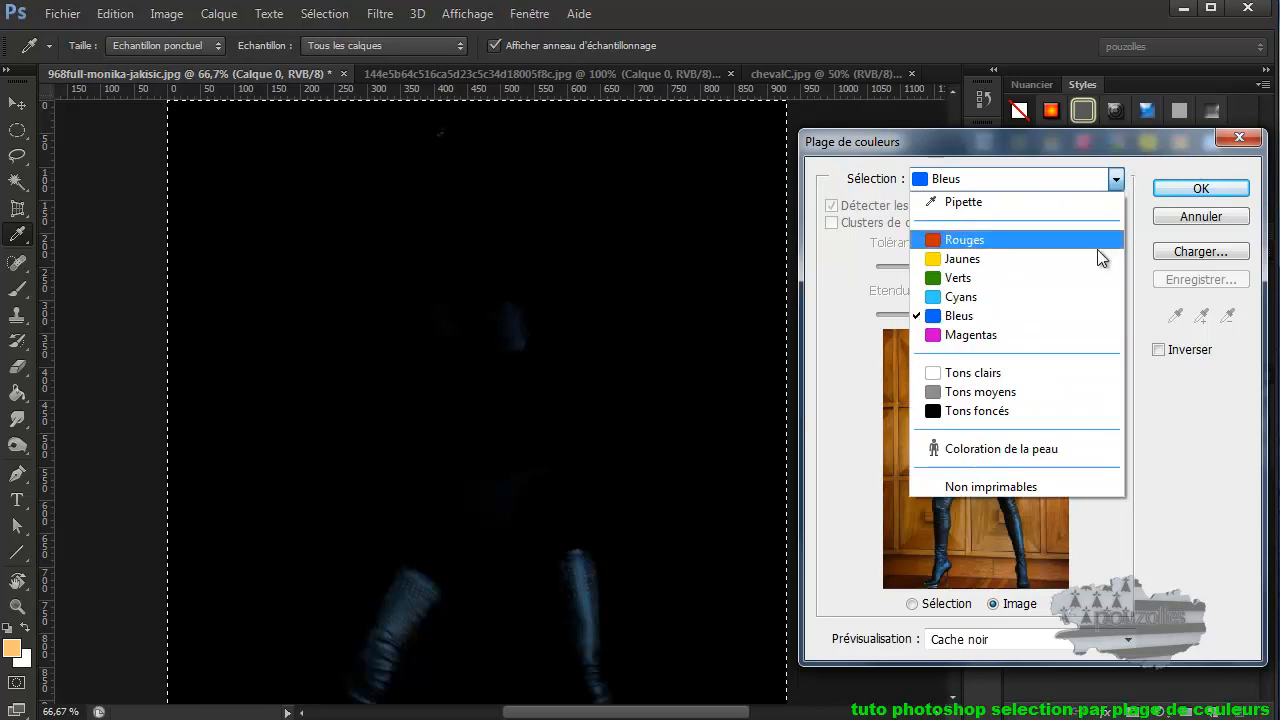
pyautogui.click(1060, 333)
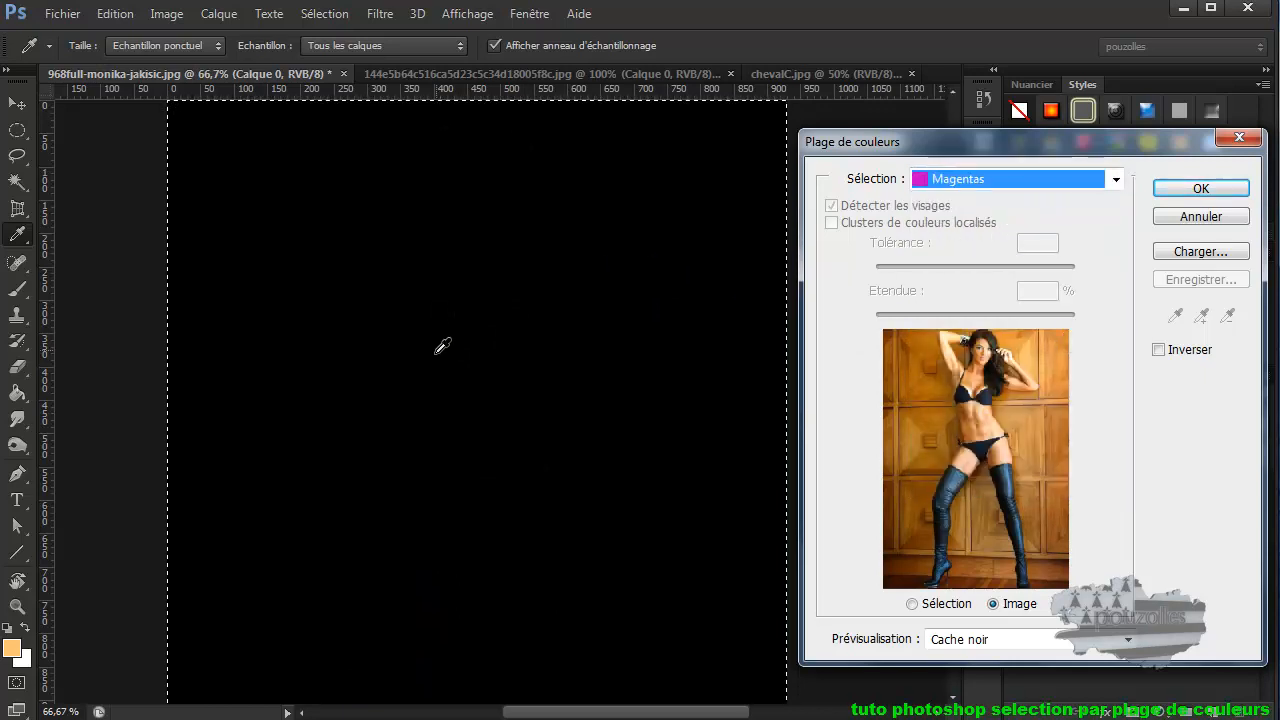
# - Preview the tonal presets Tons clairs, Tons moyens and Tons foncés of Color Range on the photo
pyautogui.click(1116, 180)
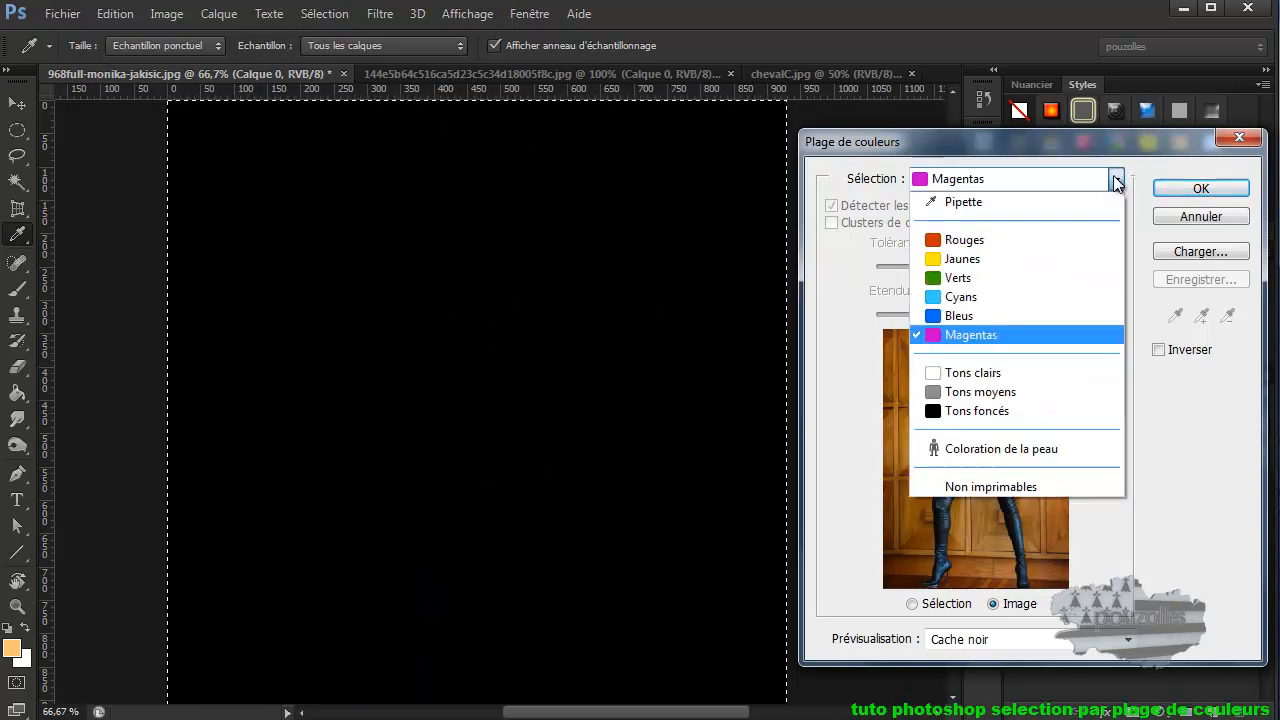
pyautogui.click(985, 373)
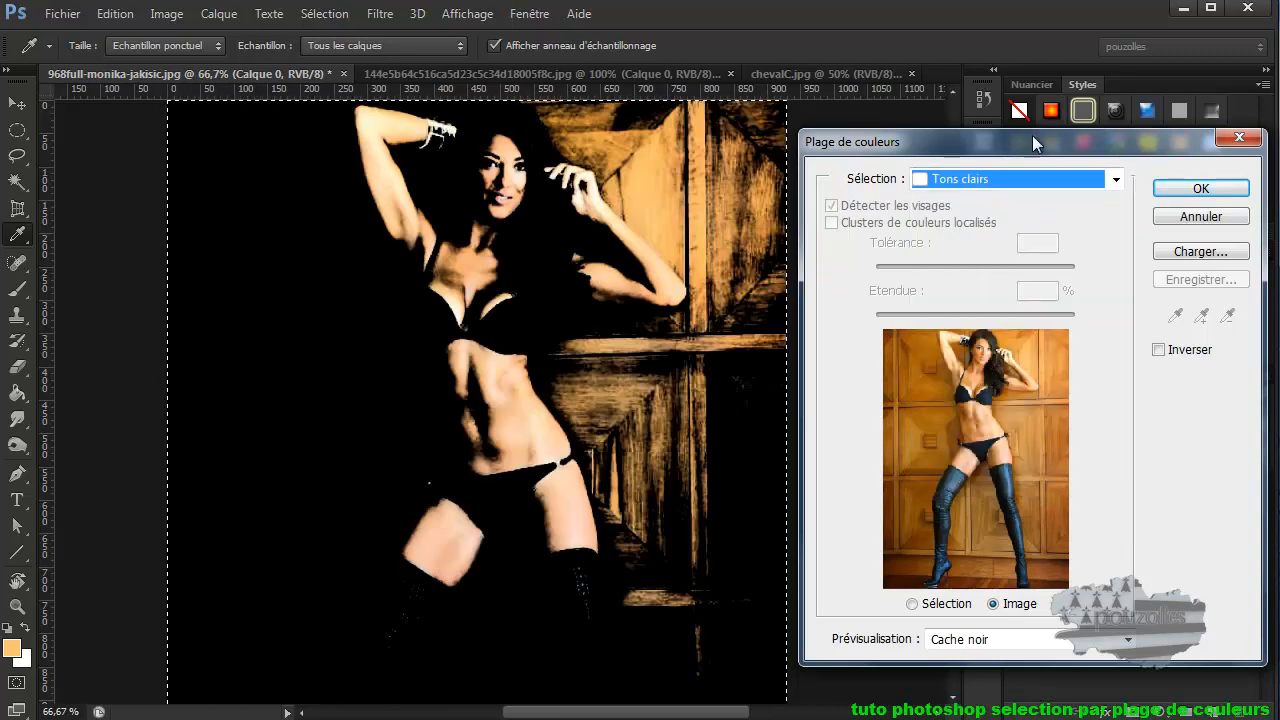
pyautogui.moveTo(1037, 151); pyautogui.dragTo(1058, 135)
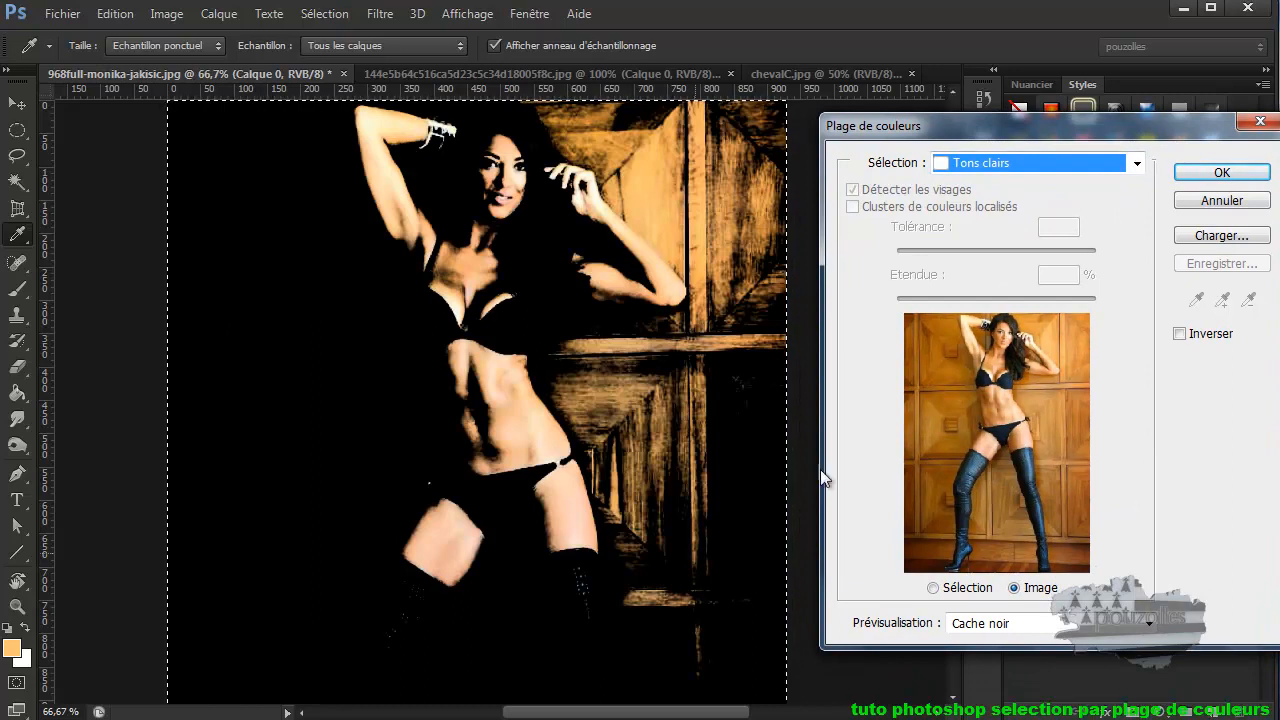
pyautogui.click(1136, 164)
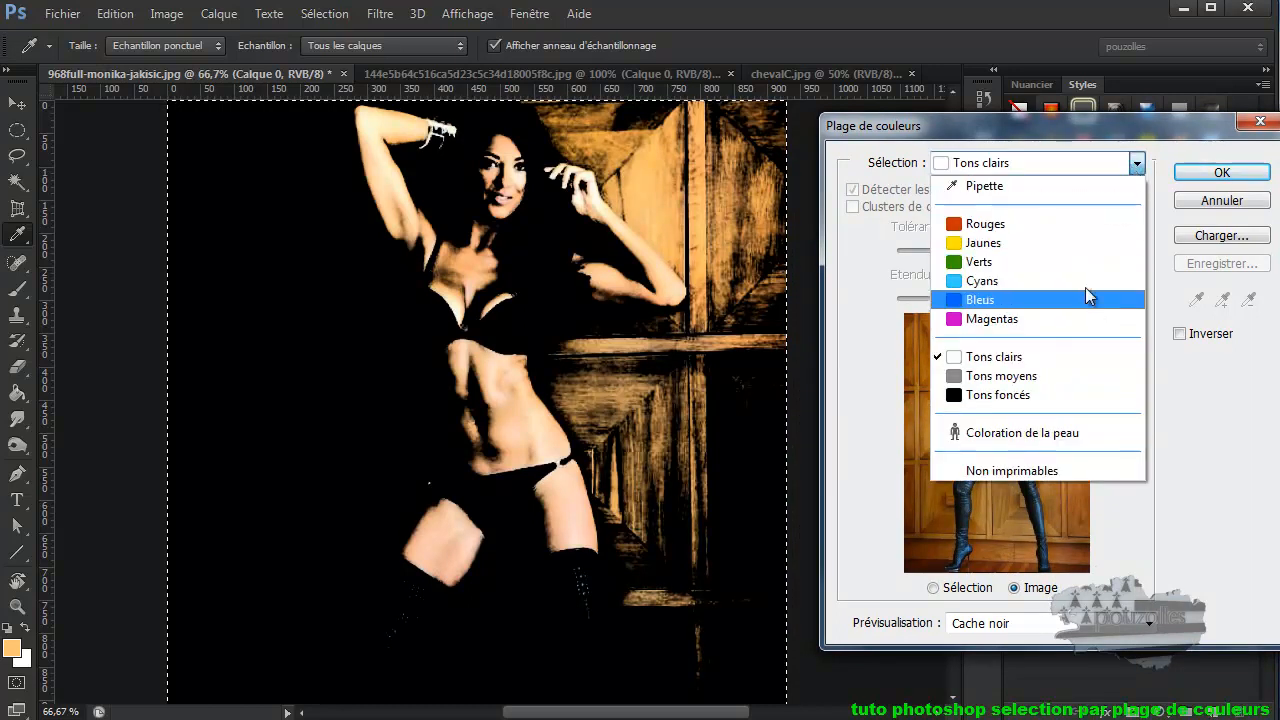
pyautogui.click(1059, 375)
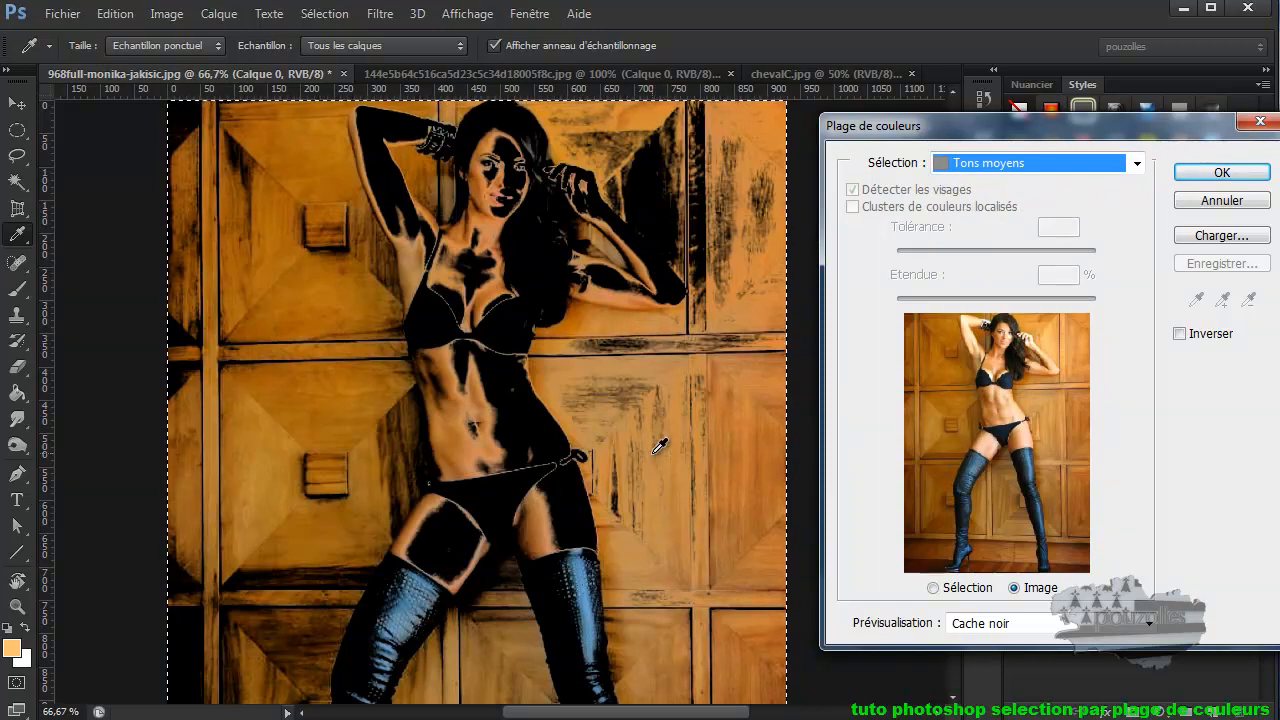
pyautogui.click(1136, 163)
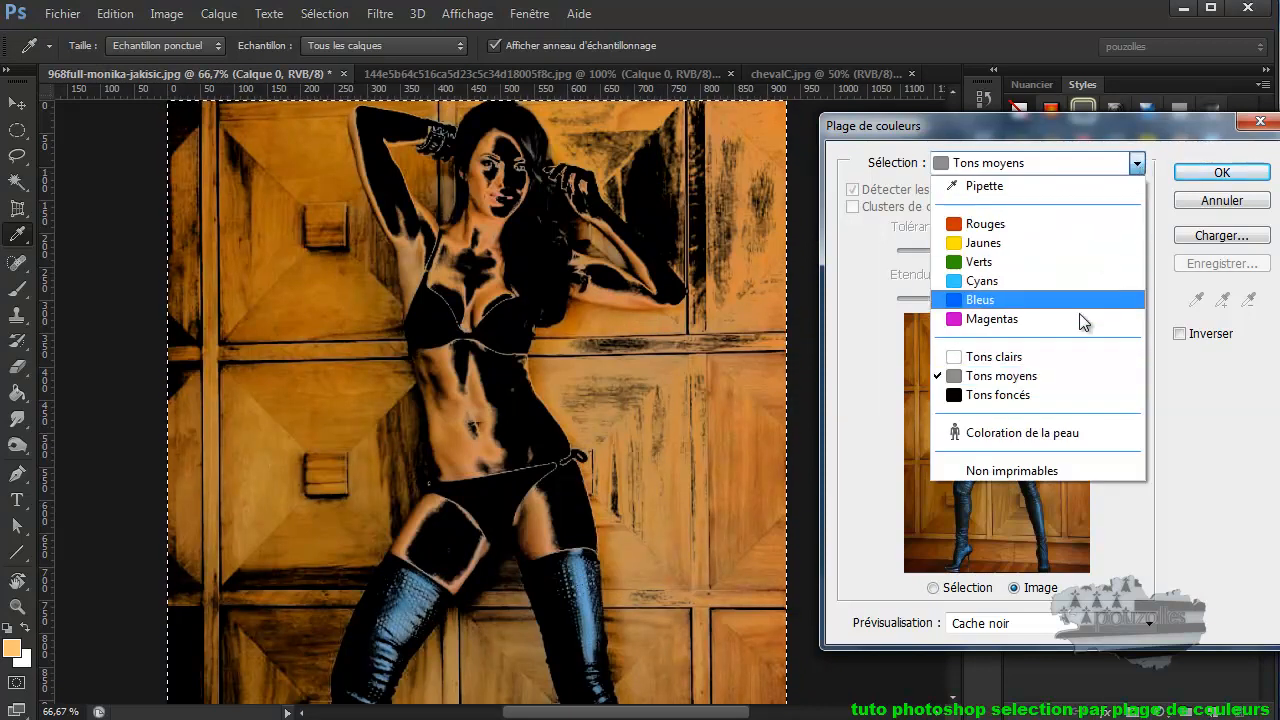
pyautogui.click(1057, 395)
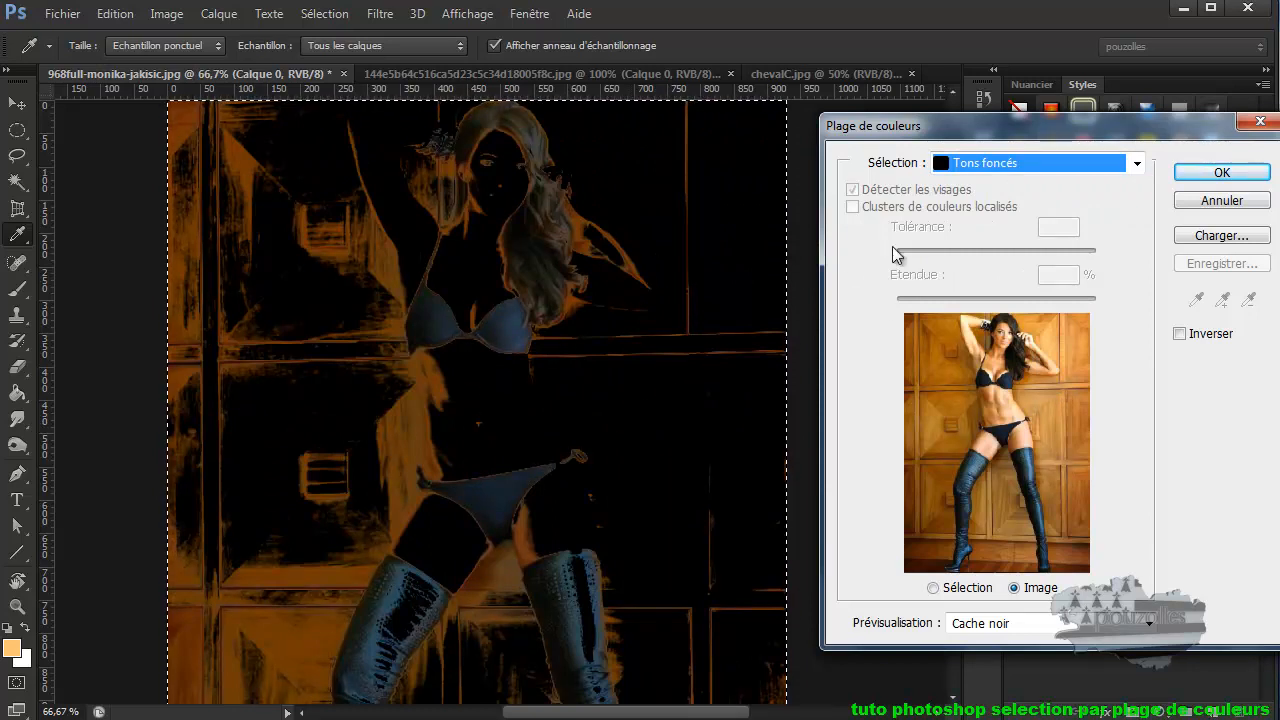
# - Set Color Range to Coloration de la peau and turn off face detection
pyautogui.click(1136, 163)
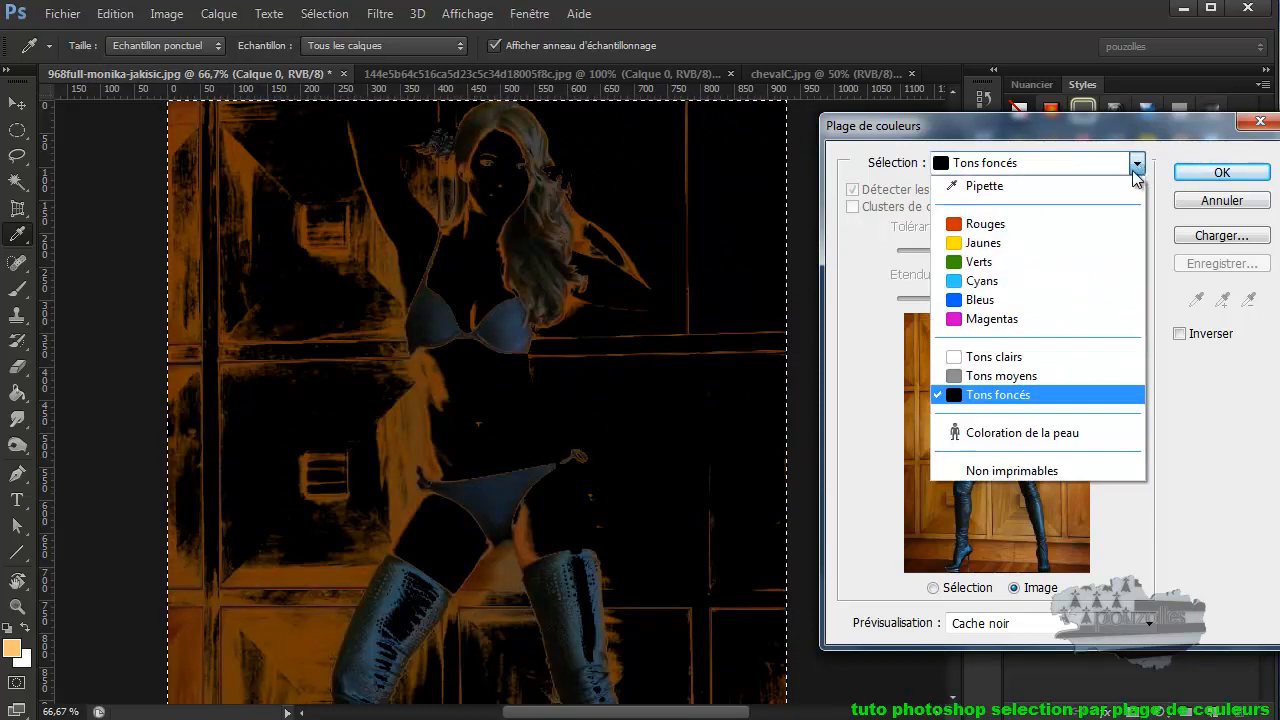
pyautogui.click(1008, 433)
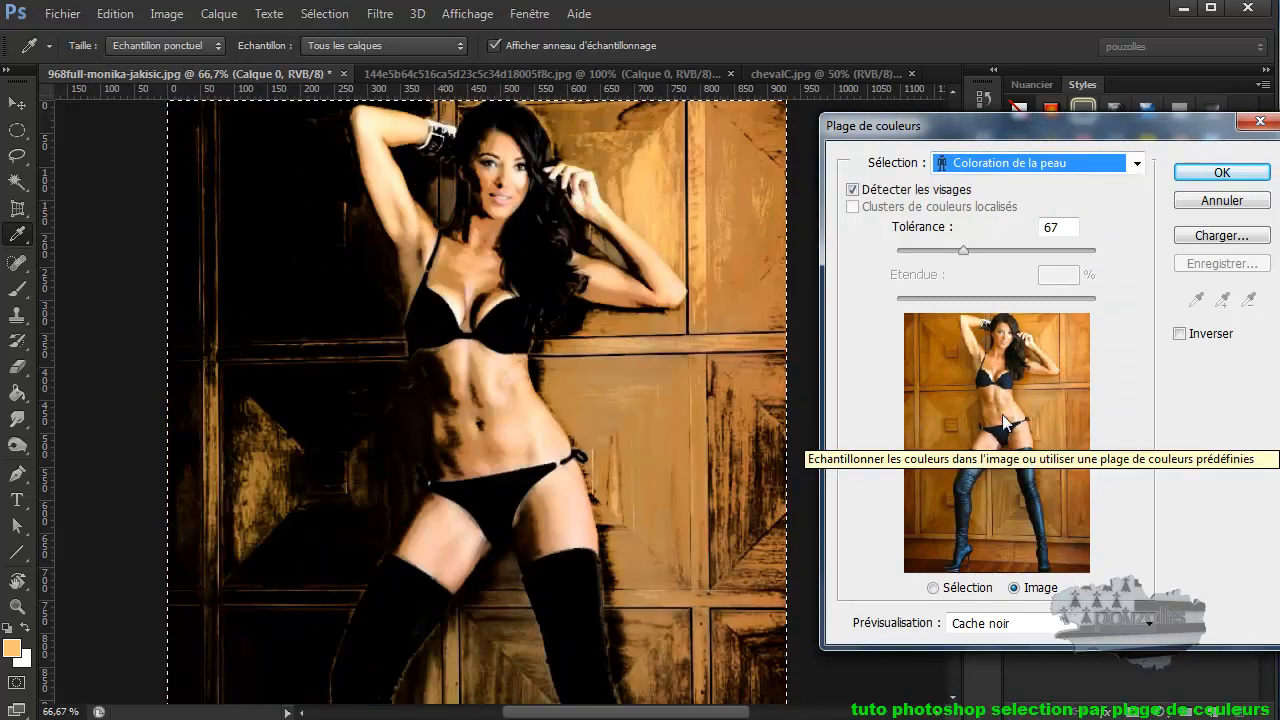
pyautogui.click(852, 189)
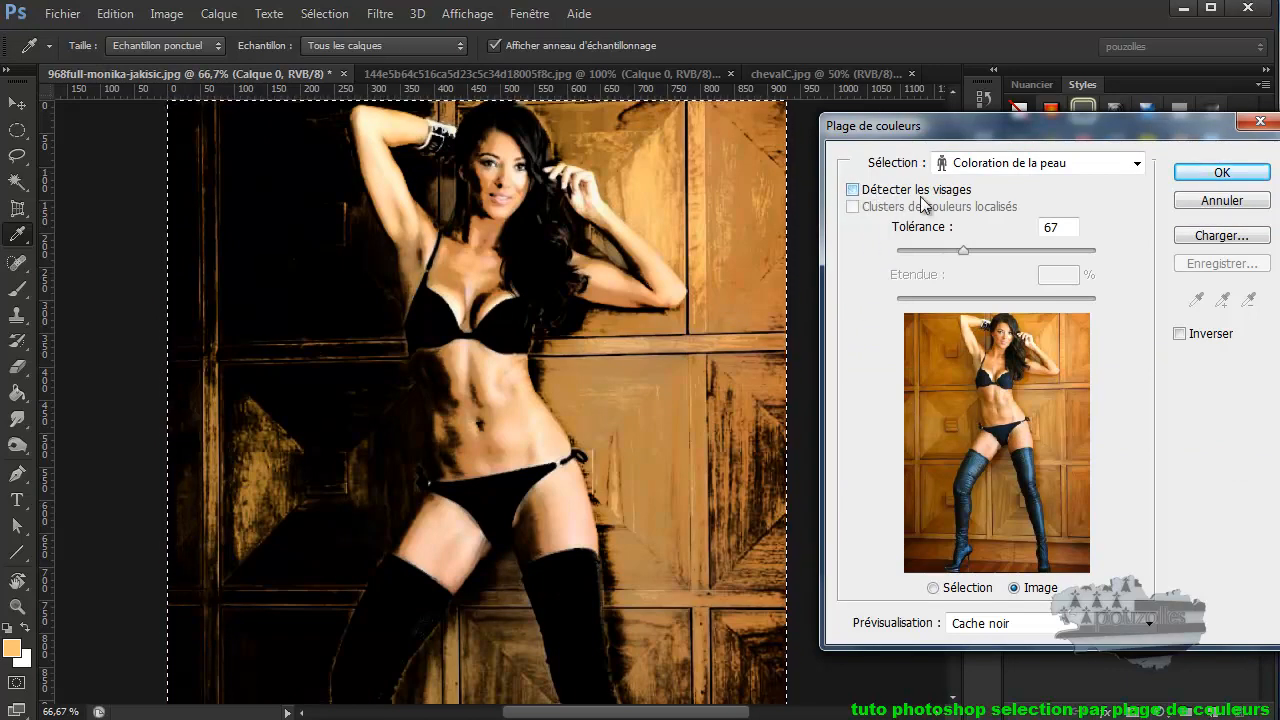
# - Turn face detection back on and apply the Coloration de la peau color range as a selection
pyautogui.click(853, 190)
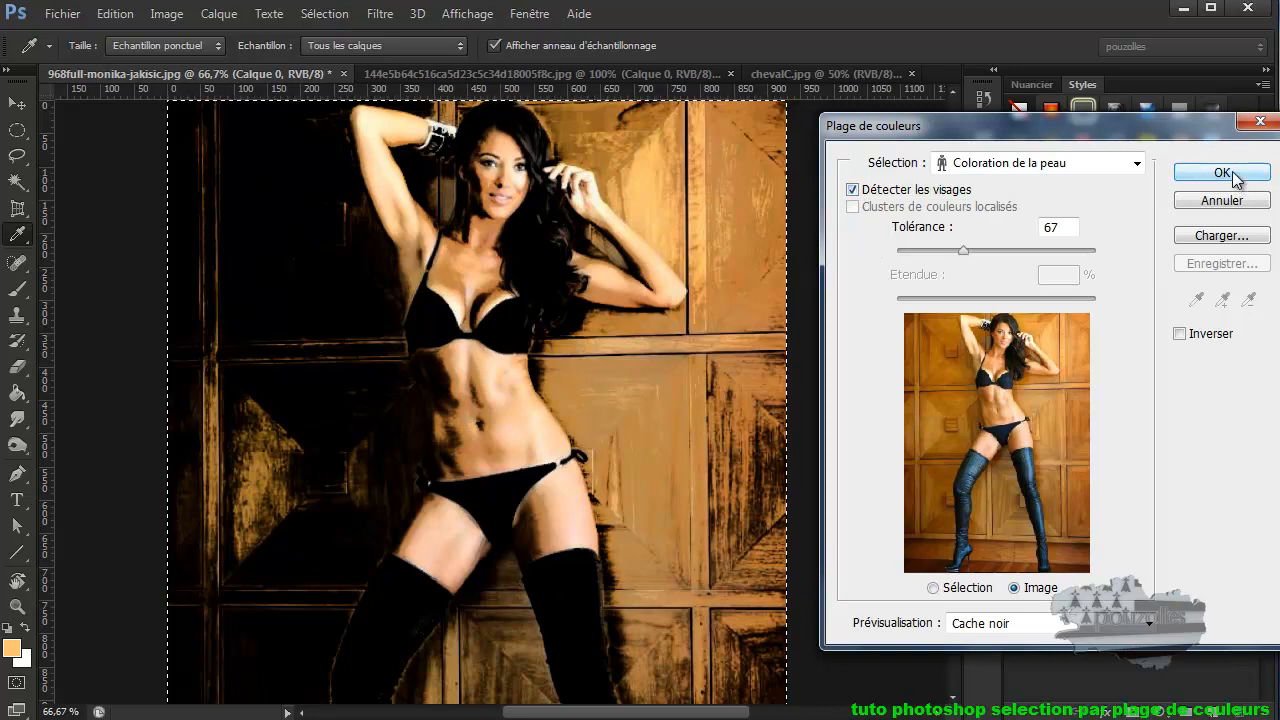
pyautogui.click(1222, 173)
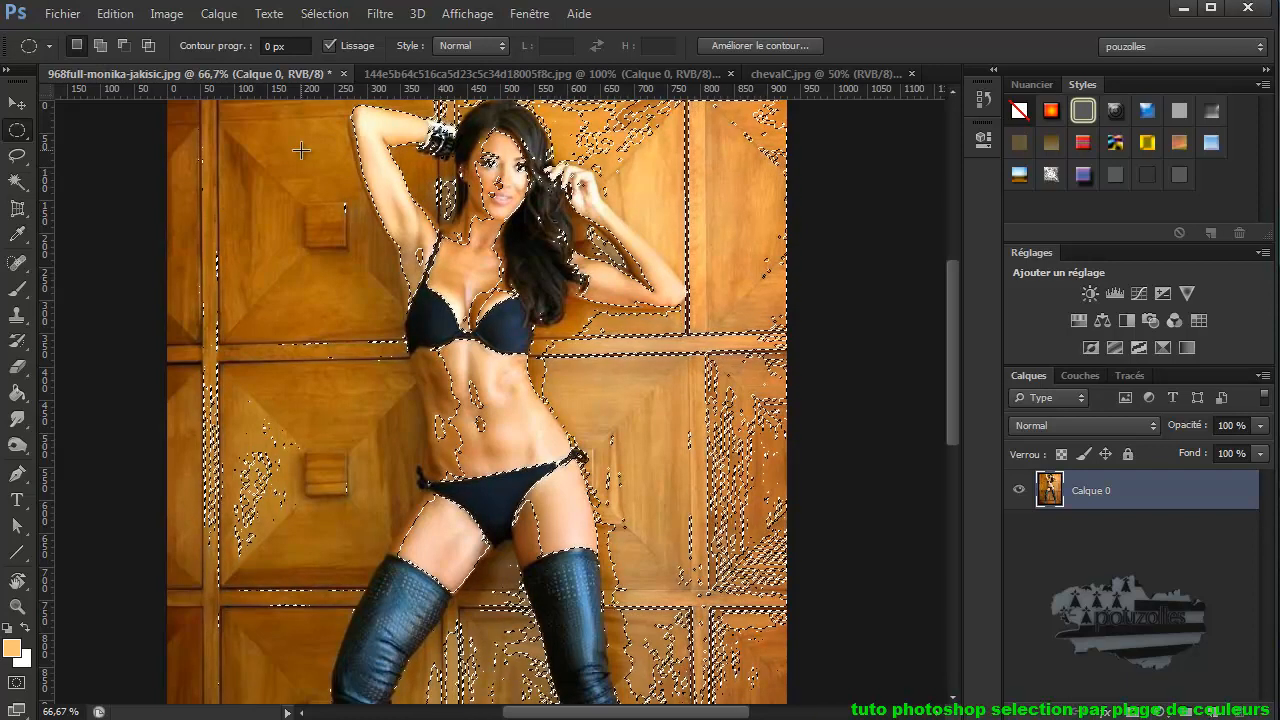
# - Deselect the skin tone selection, select the whole image, and reopen Color Range
pyautogui.click(324, 13)
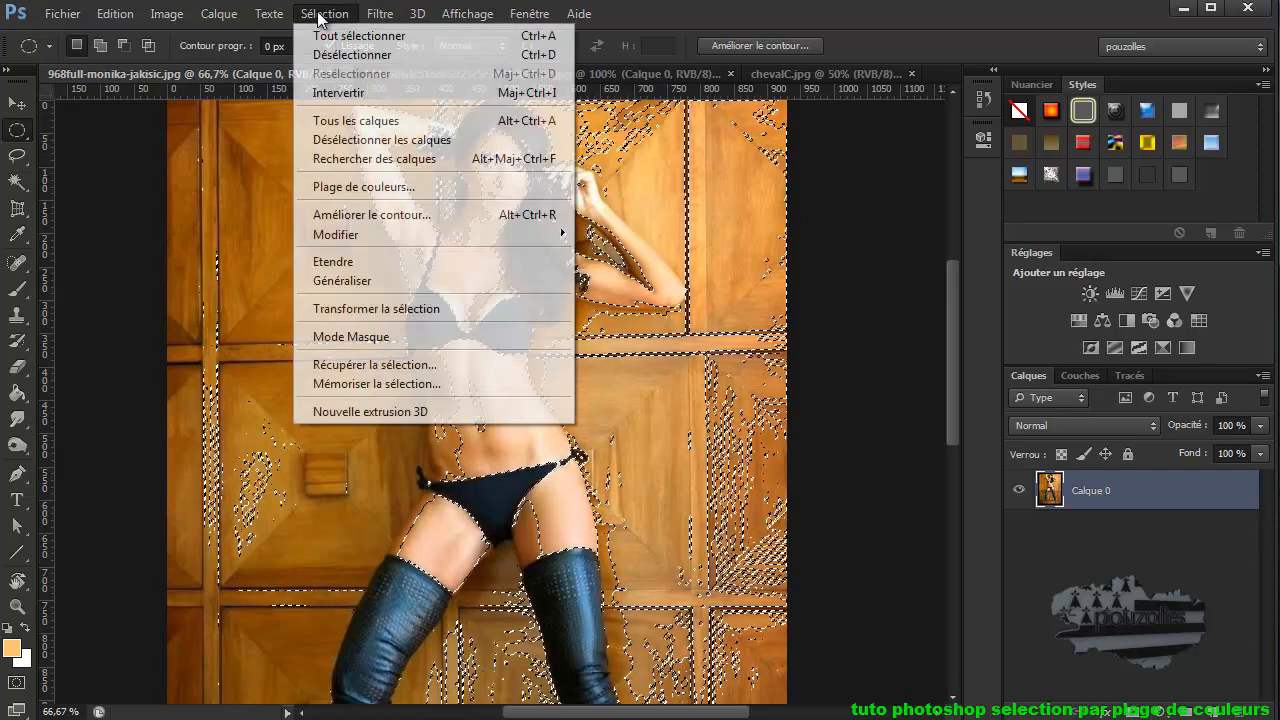
pyautogui.click(345, 54)
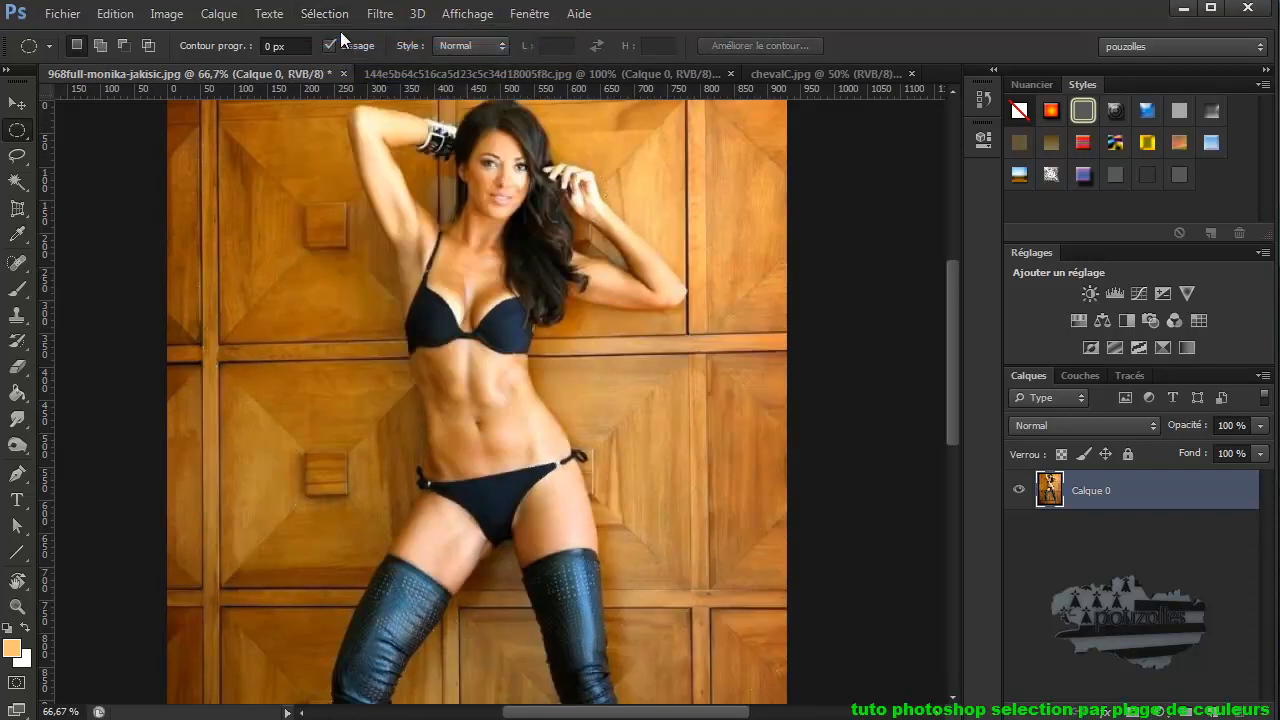
pyautogui.click(328, 14)
pyautogui.click(357, 36)
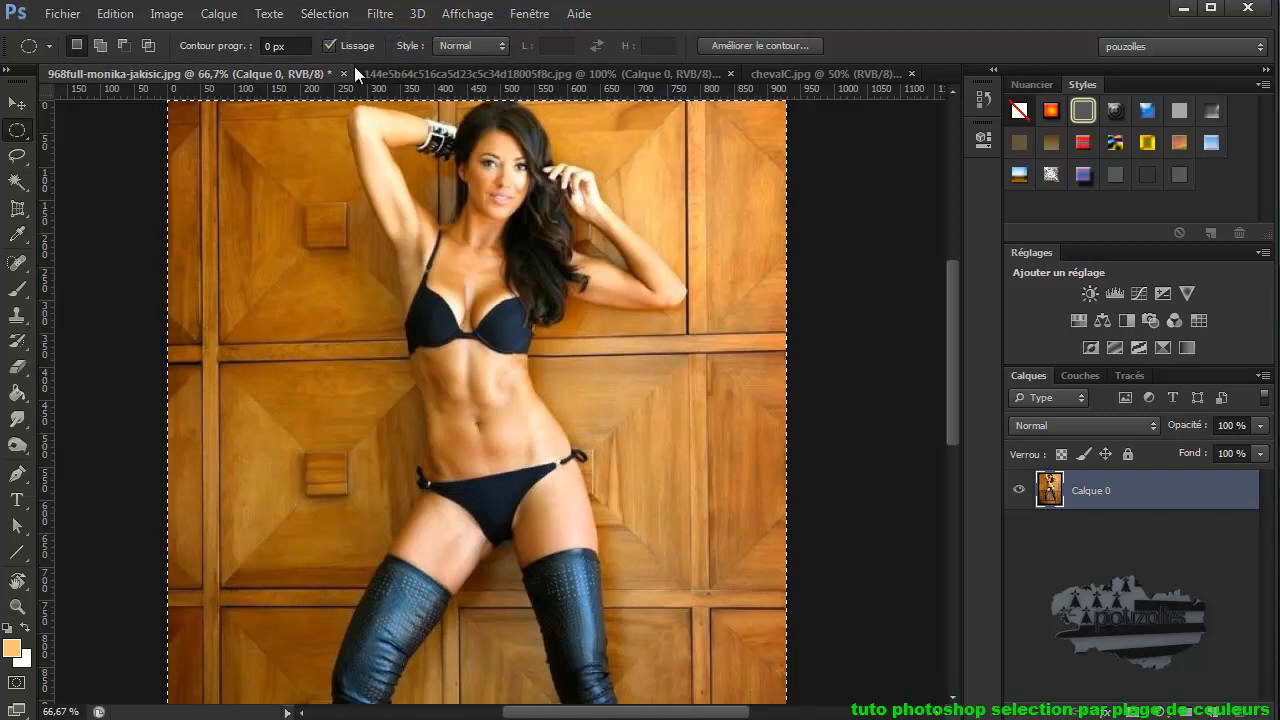
pyautogui.click(332, 13)
pyautogui.click(383, 186)
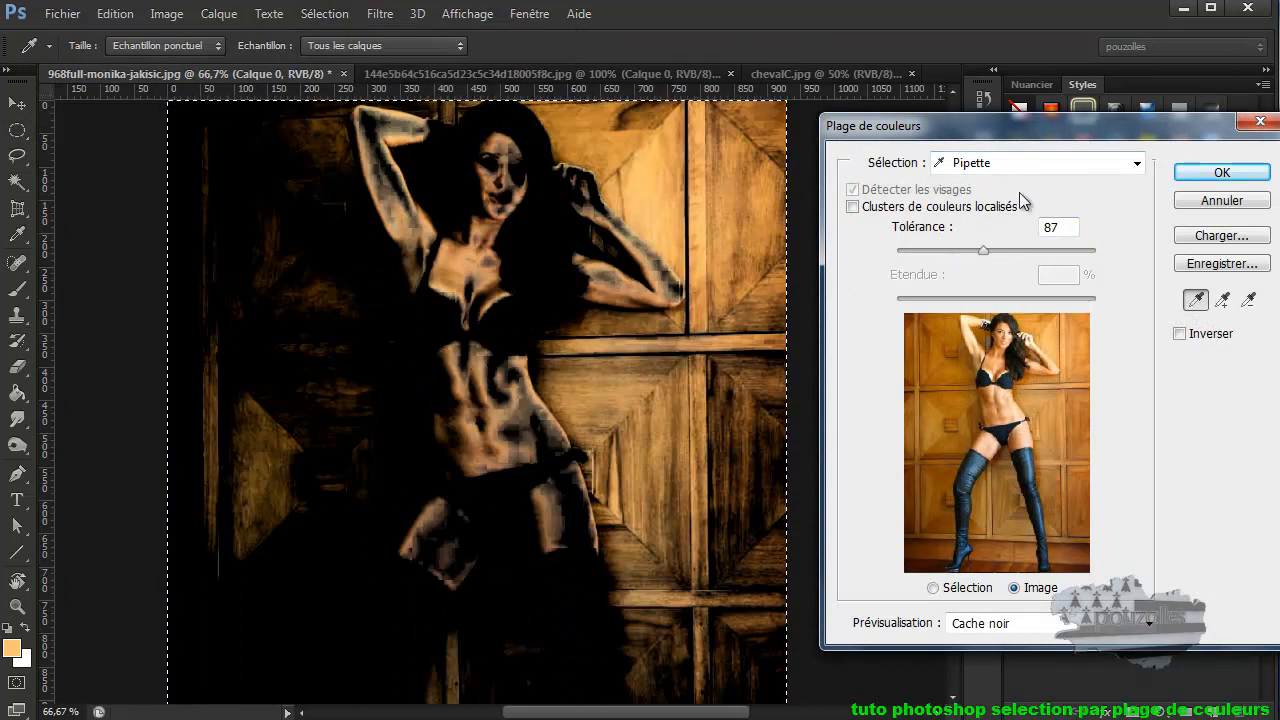
# - Set the Pipette tolerance to 46 and sample wood panel colors on the darker side and the brighter upper corner of the photo
pyautogui.moveTo(1050, 137); pyautogui.dragTo(1040, 73)
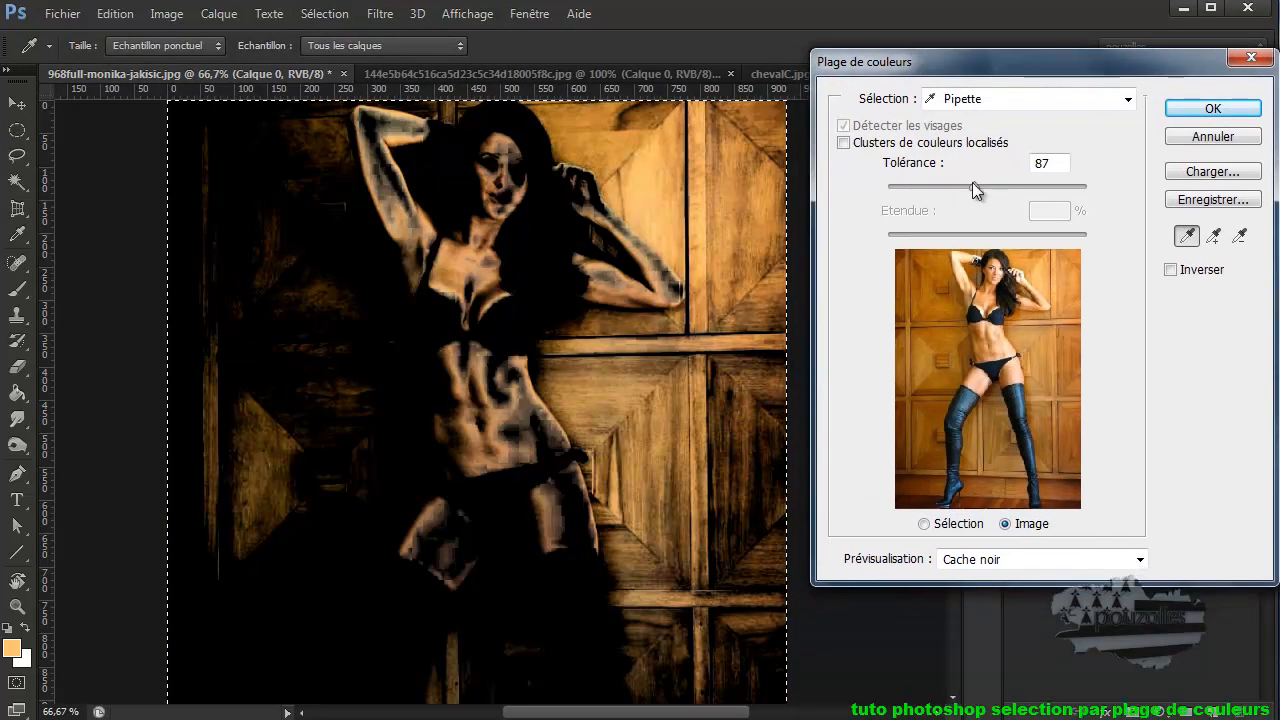
pyautogui.click(934, 186)
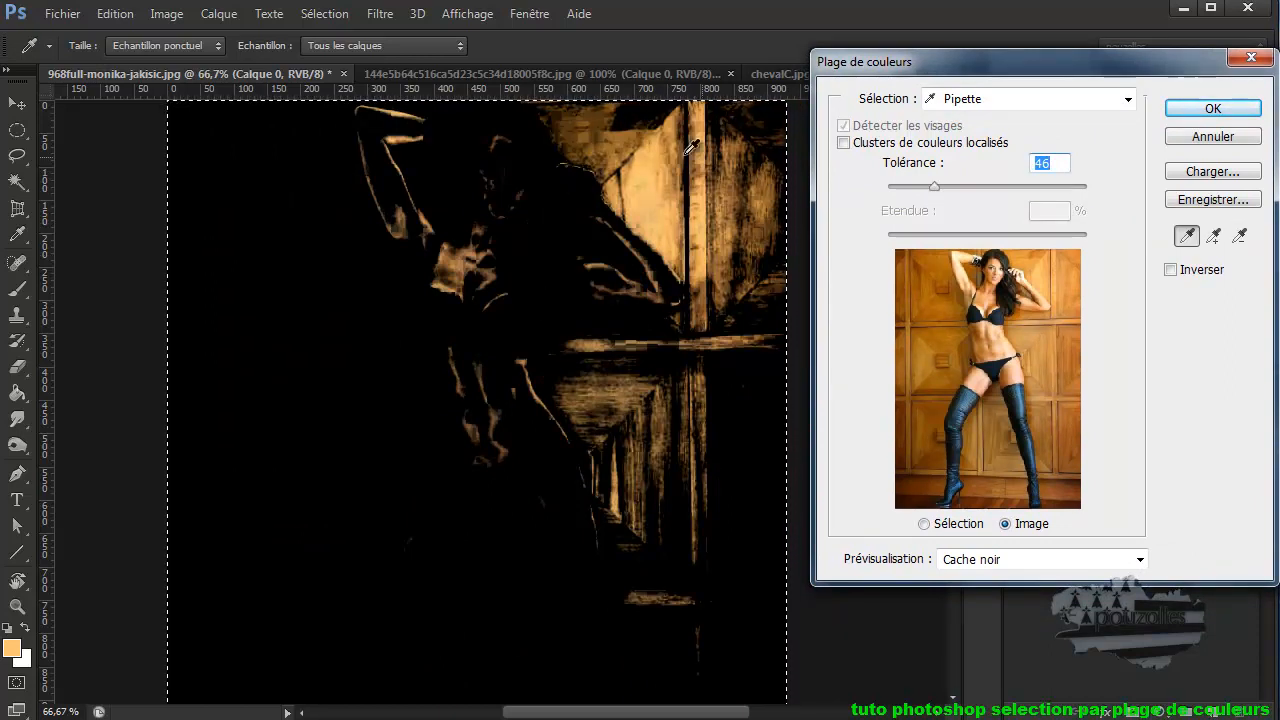
pyautogui.click(253, 183)
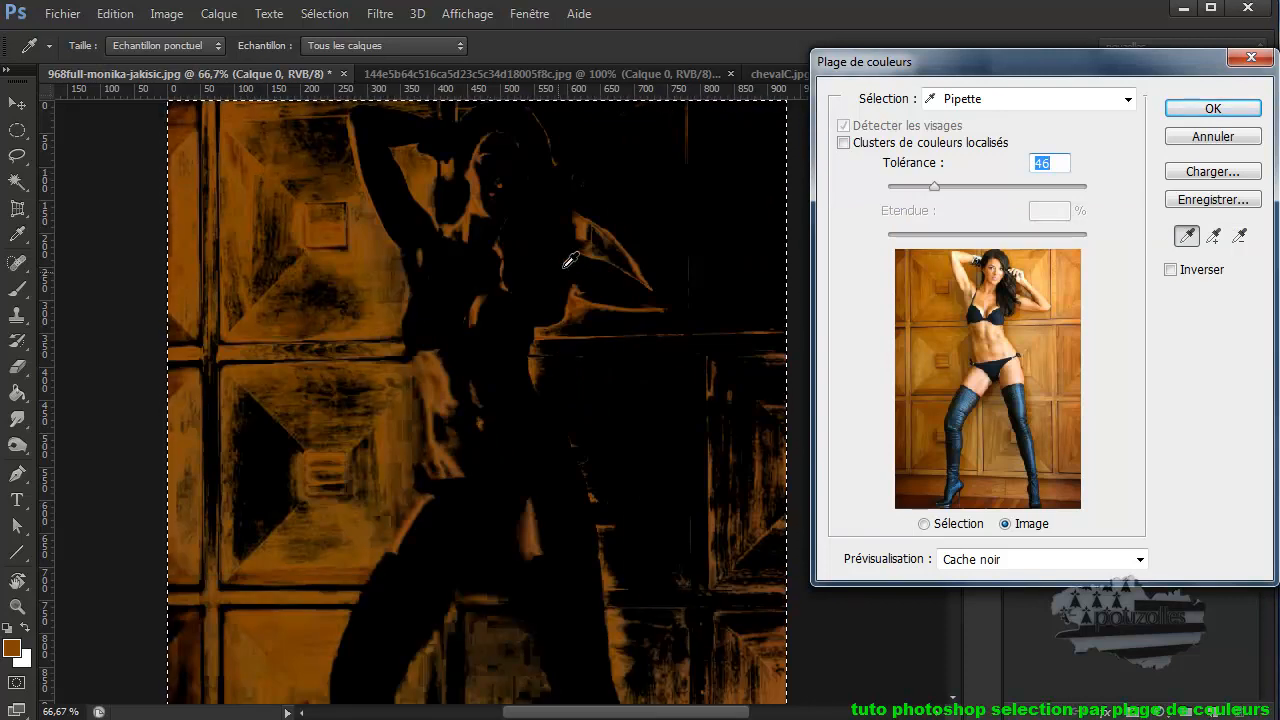
pyautogui.click(1068, 265)
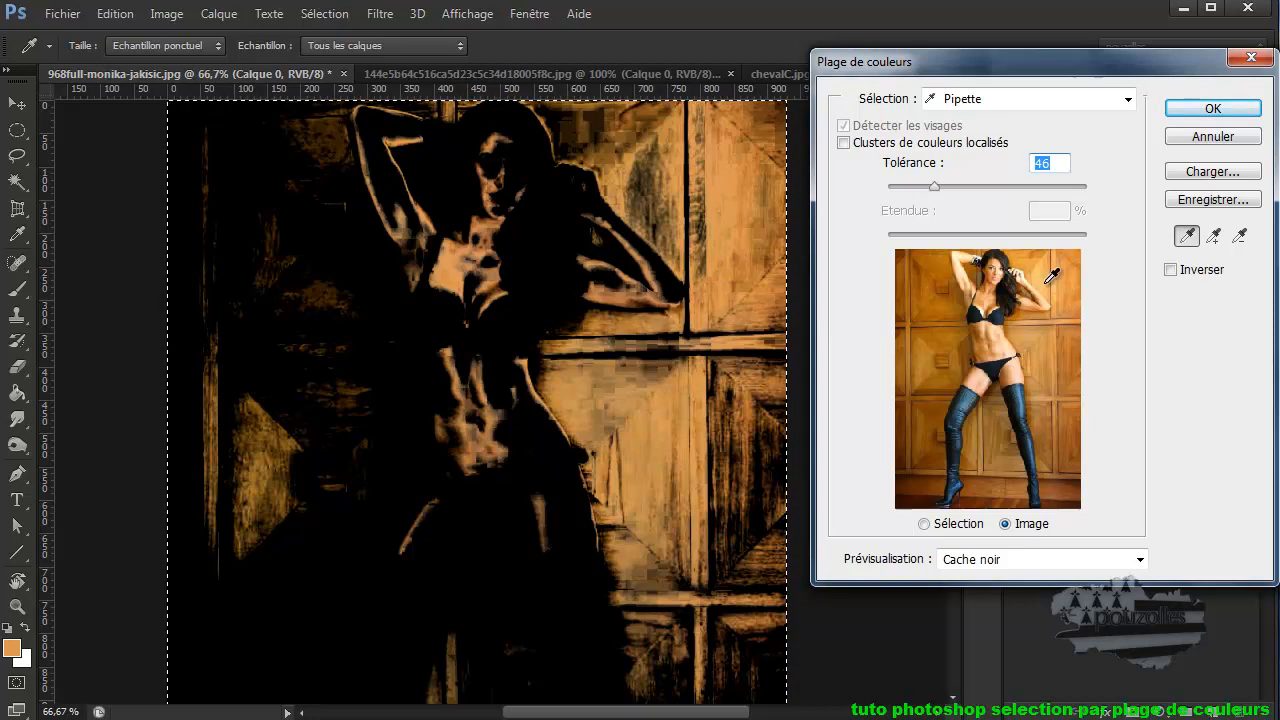
# - Add the remaining wood panel tones and the dark background between the legs to the sampled colors, and apply the selection
pyautogui.click(1216, 240)
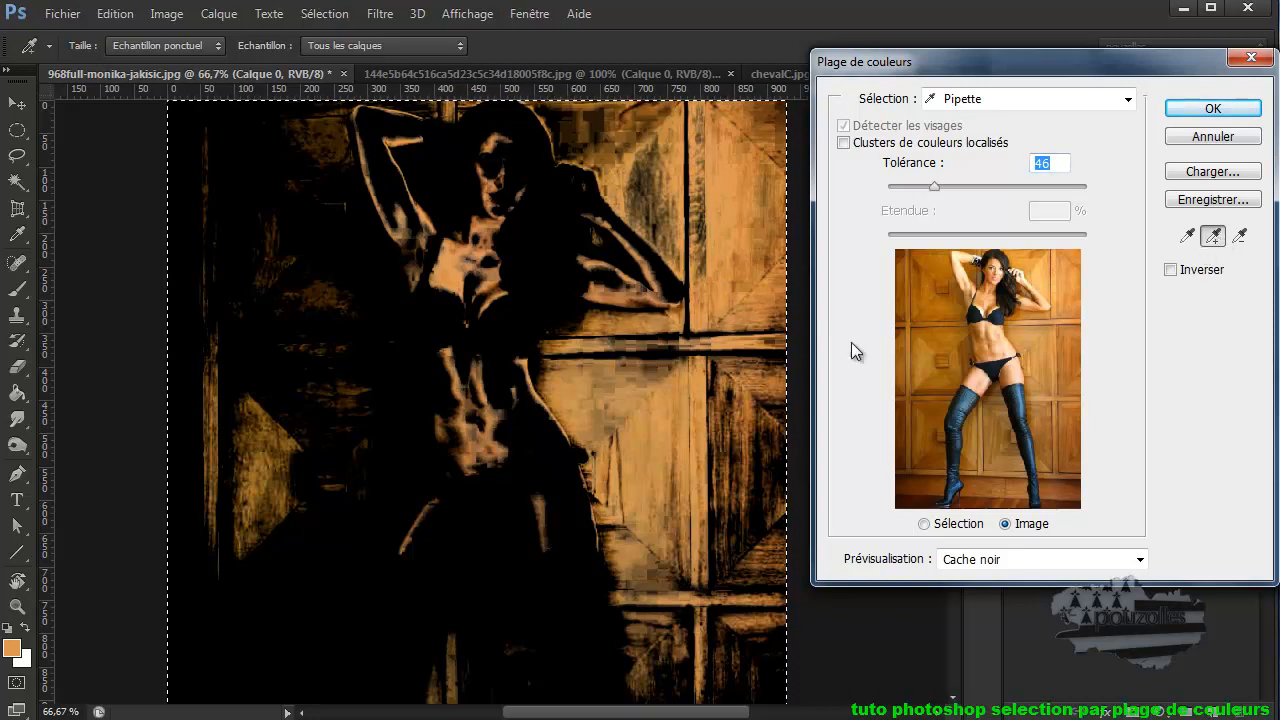
pyautogui.click(306, 167)
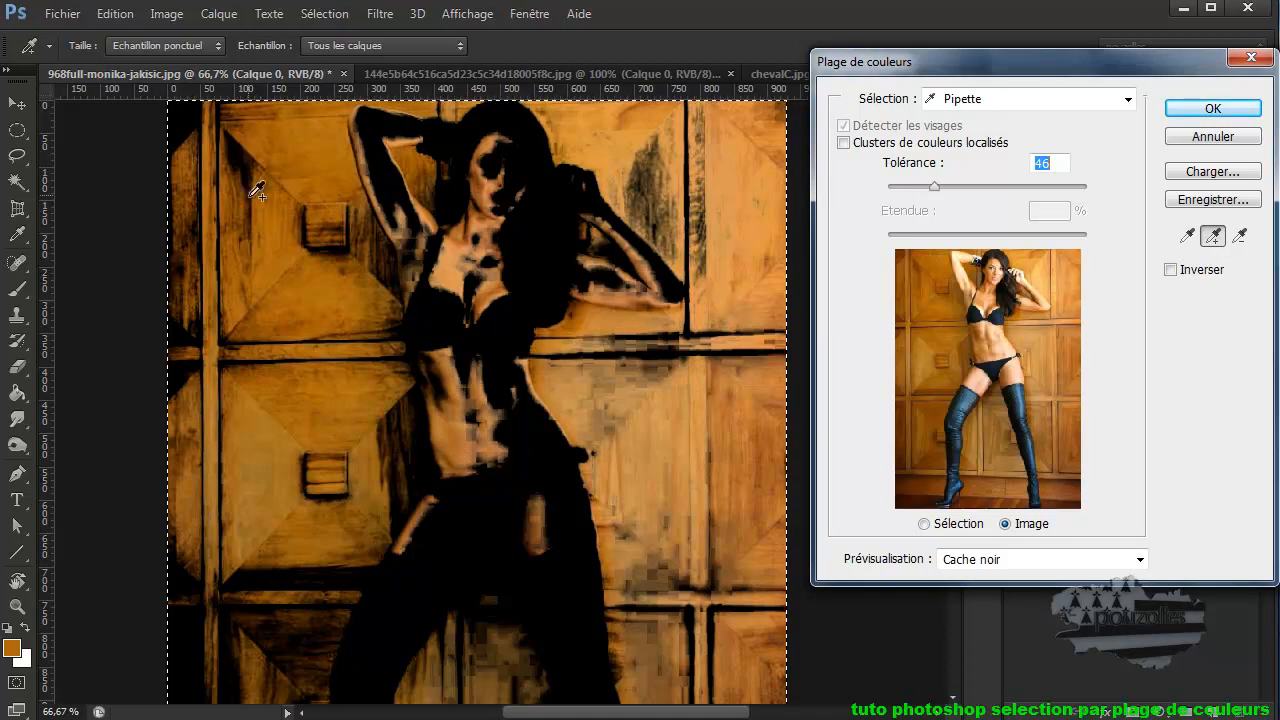
pyautogui.click(245, 146)
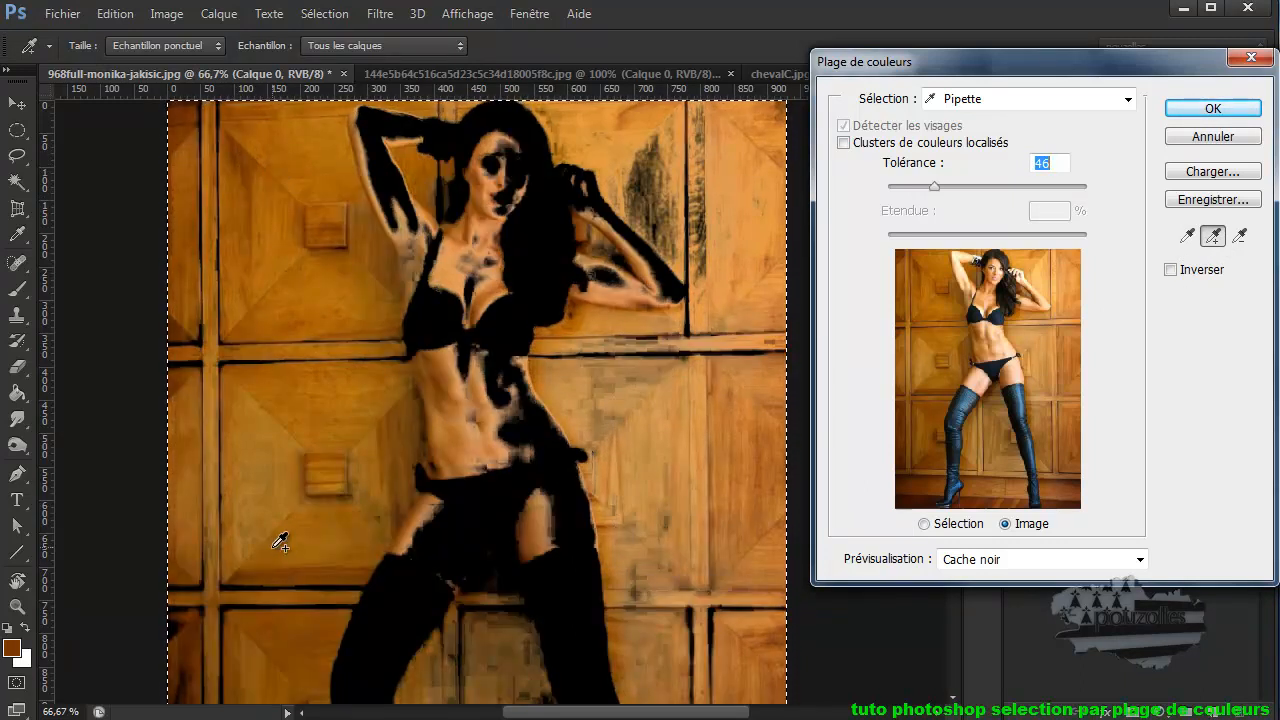
pyautogui.click(494, 574)
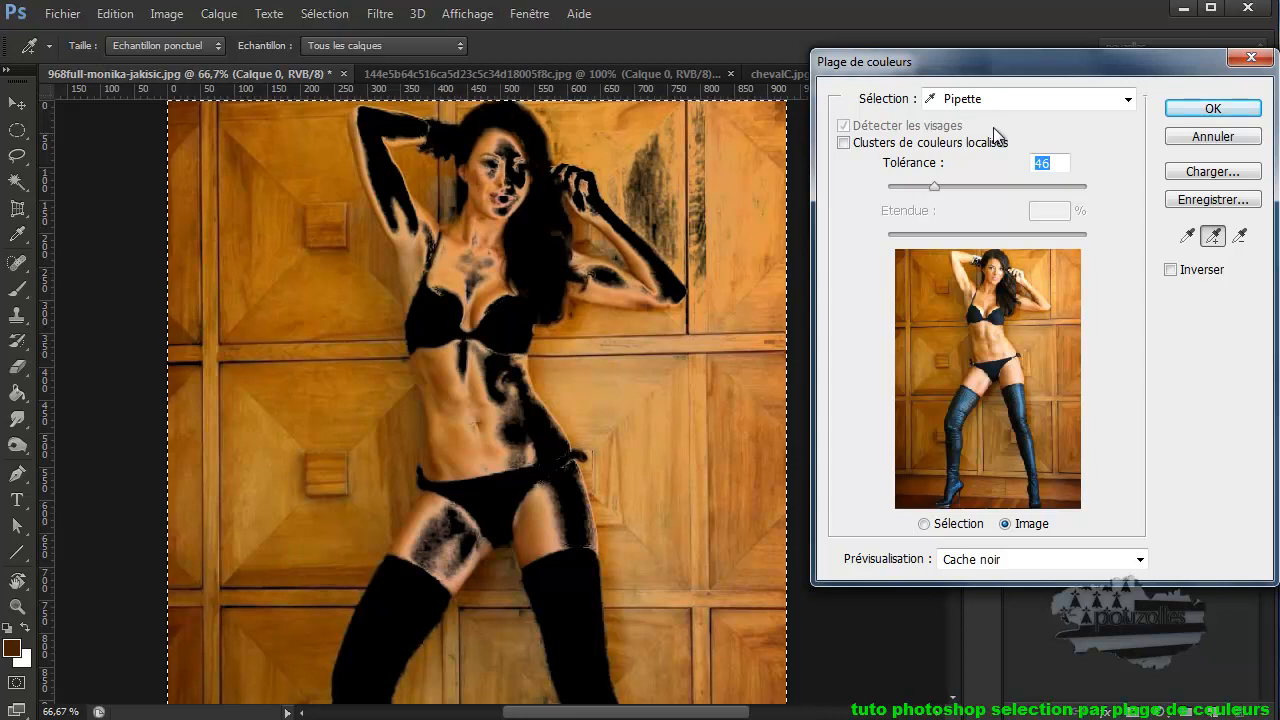
pyautogui.click(1220, 107)
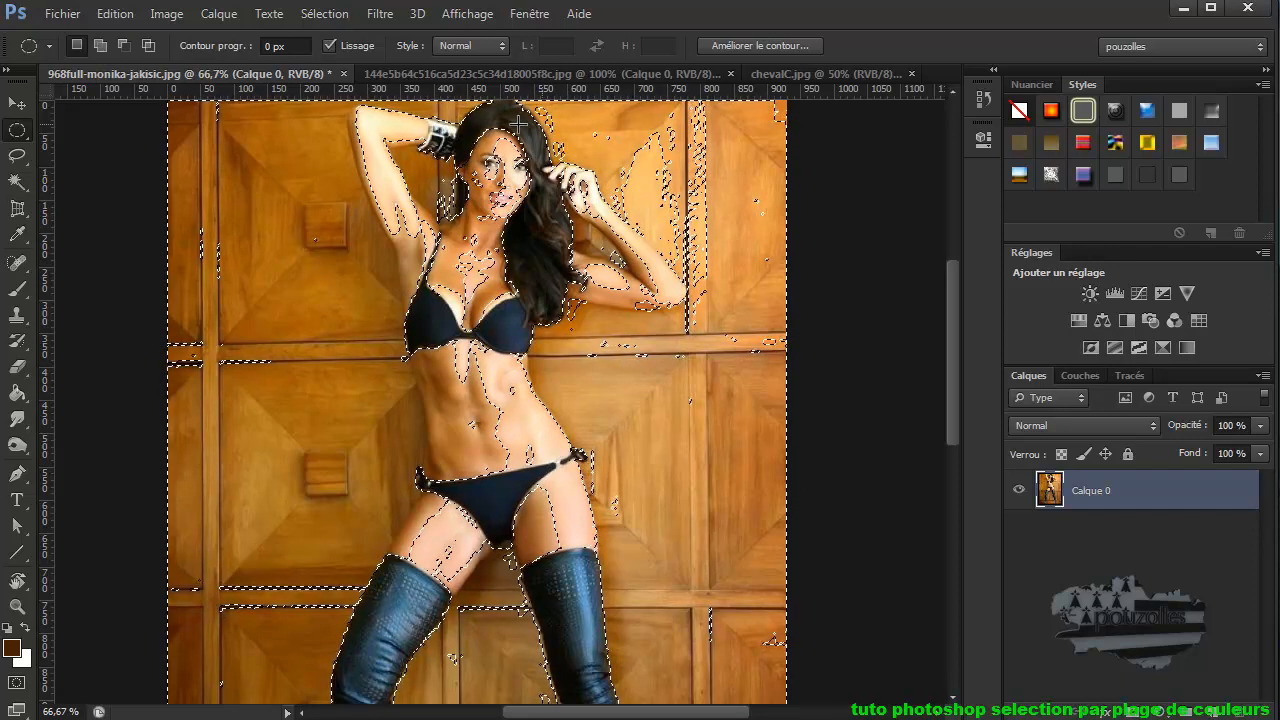
# - Switch to the photo of the couple in front of the foliage and select the entire image
pyautogui.click(439, 72)
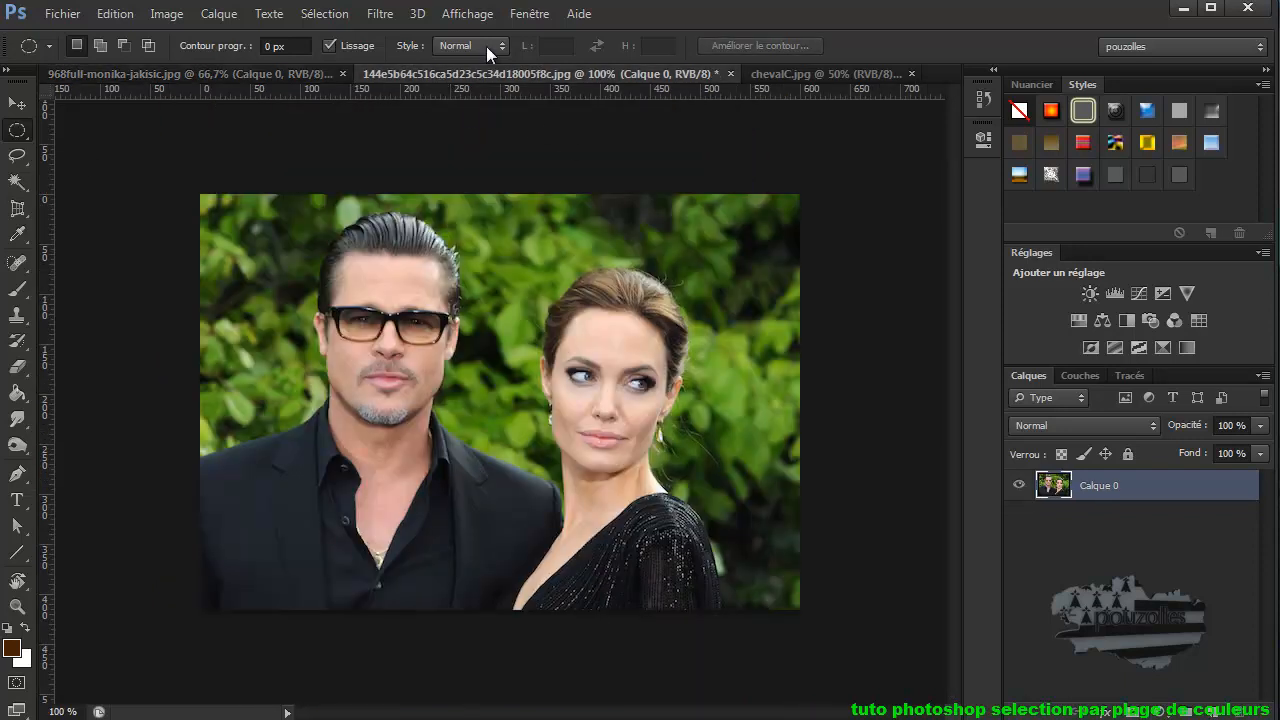
pyautogui.click(318, 14)
pyautogui.click(338, 37)
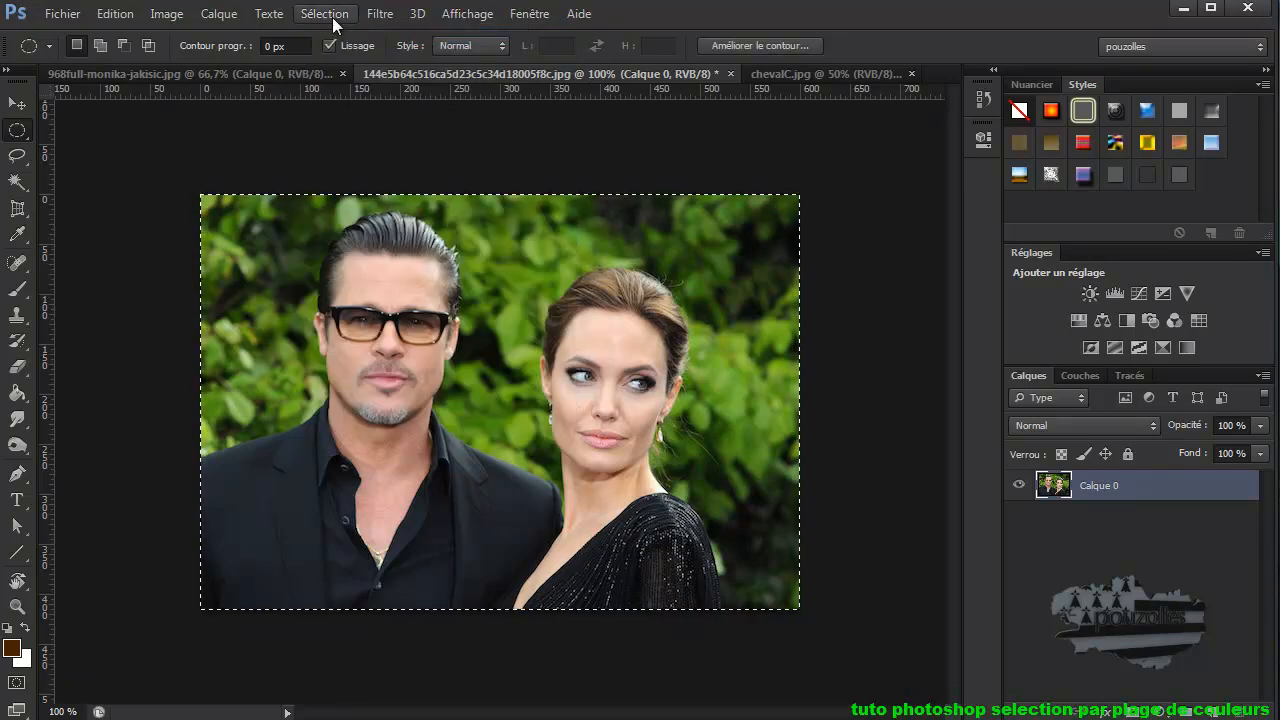
# - Select the couple's skin tones using Color Range with the Coloration de la peau preset and face detection on
pyautogui.click(334, 20)
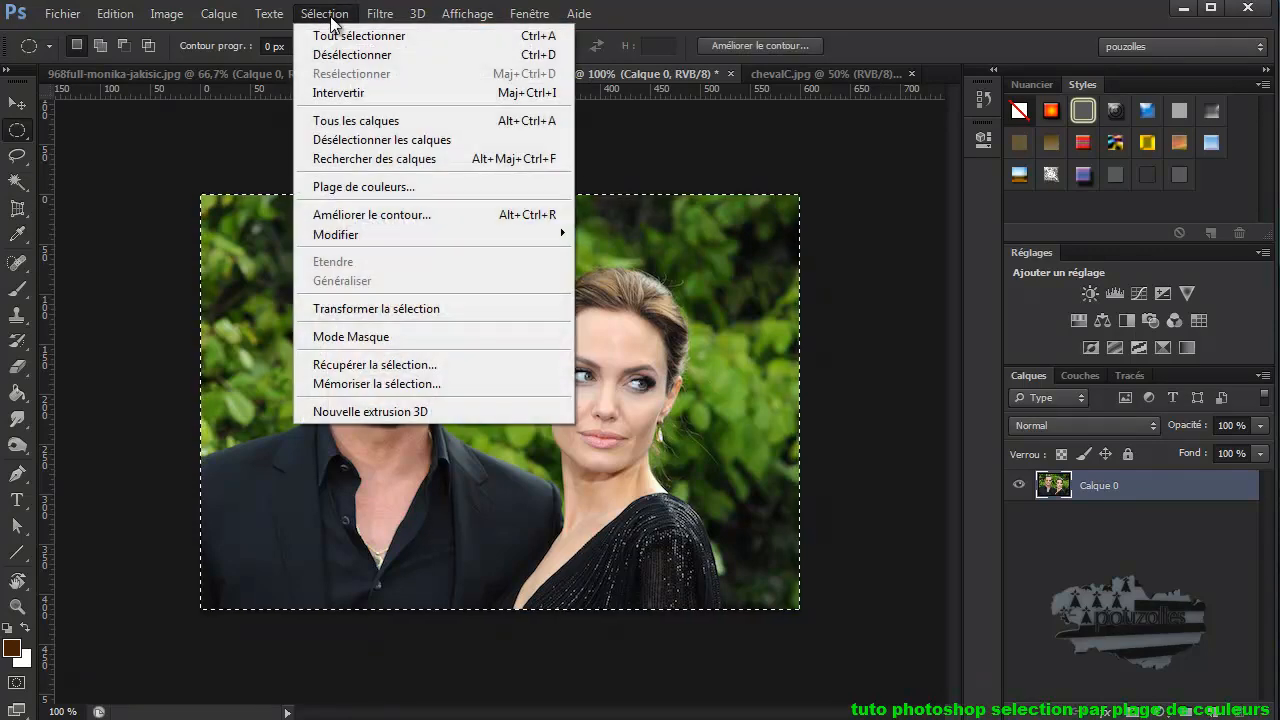
pyautogui.click(356, 190)
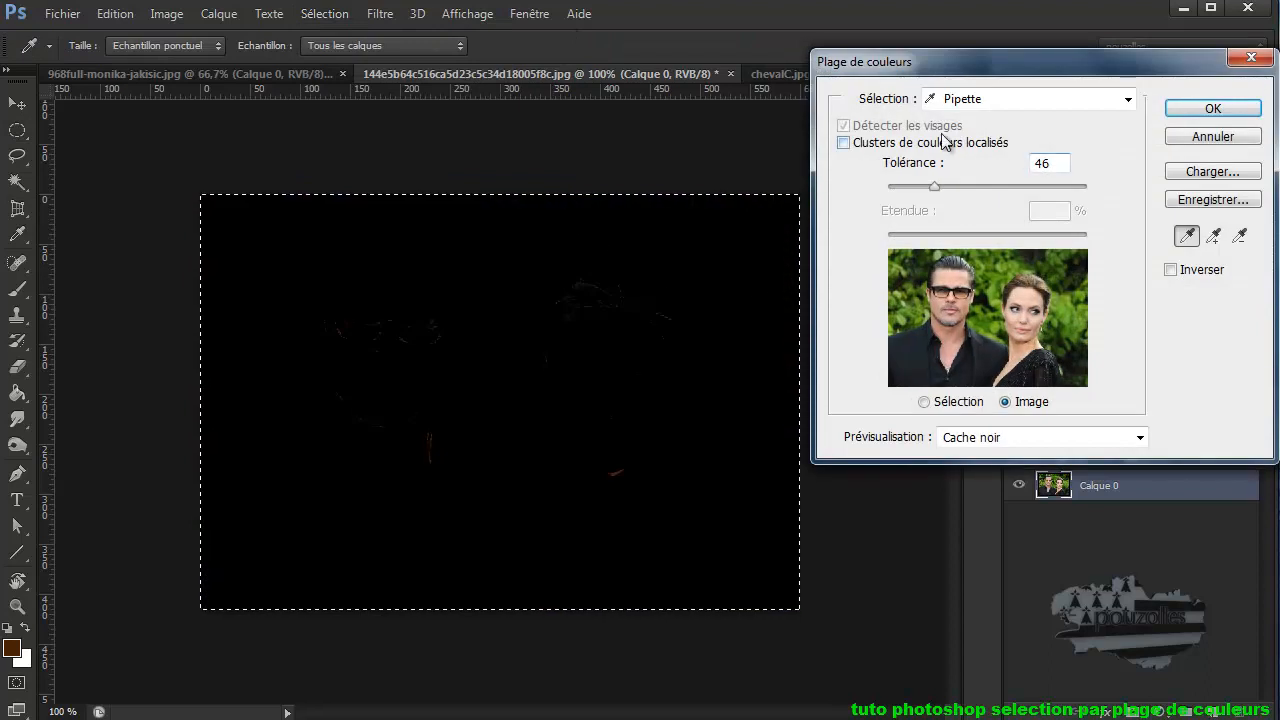
pyautogui.click(1022, 100)
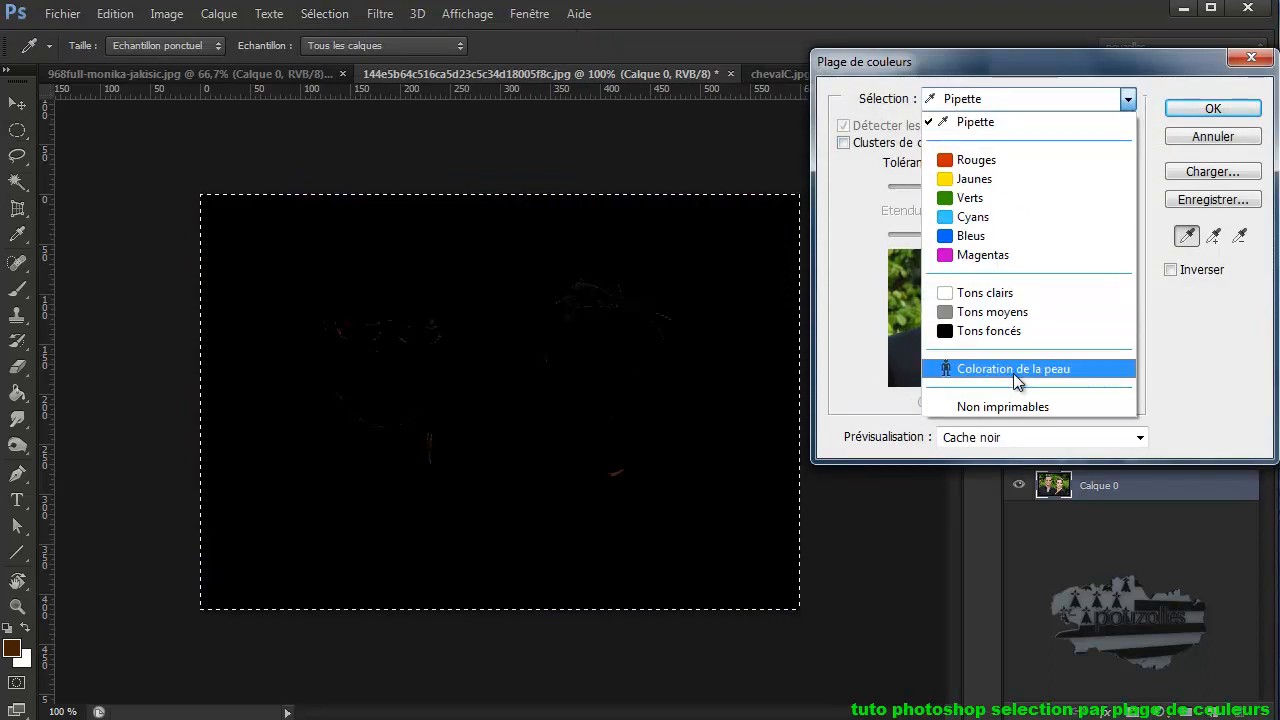
pyautogui.click(1014, 370)
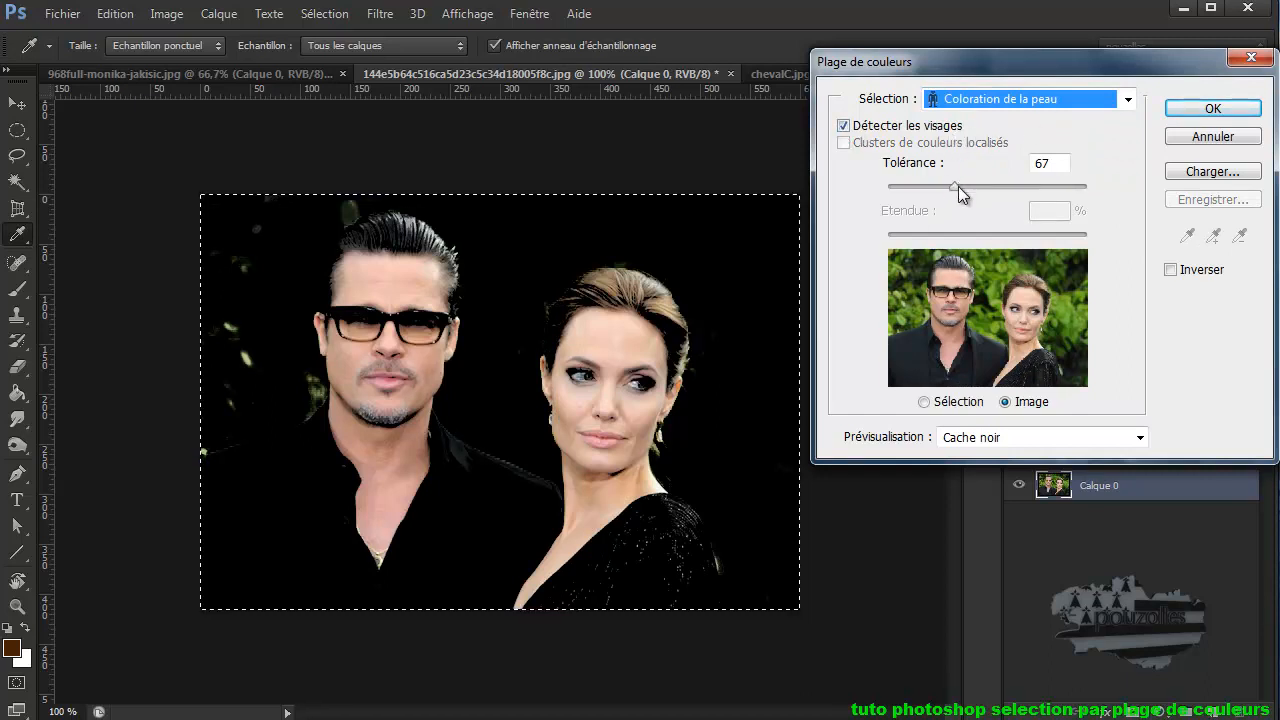
pyautogui.click(1210, 109)
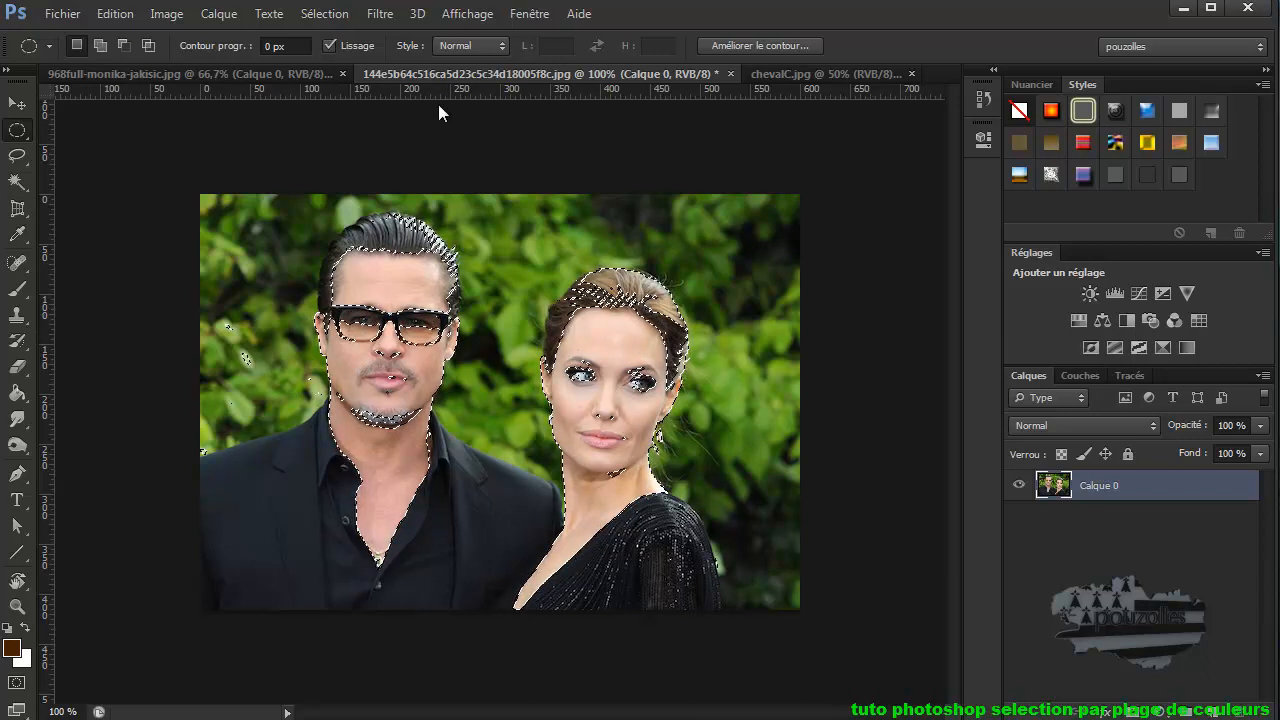
# - Select the entire couple photo again and reopen Color Range
pyautogui.click(335, 15)
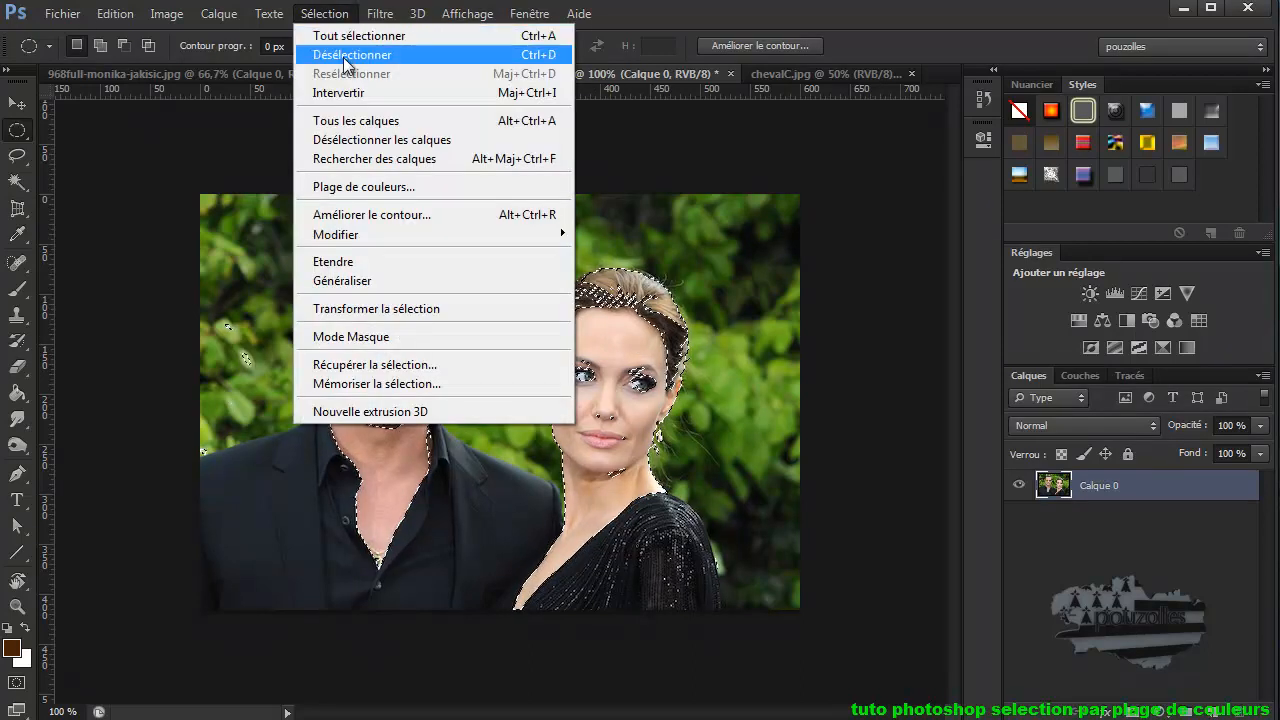
pyautogui.click(347, 36)
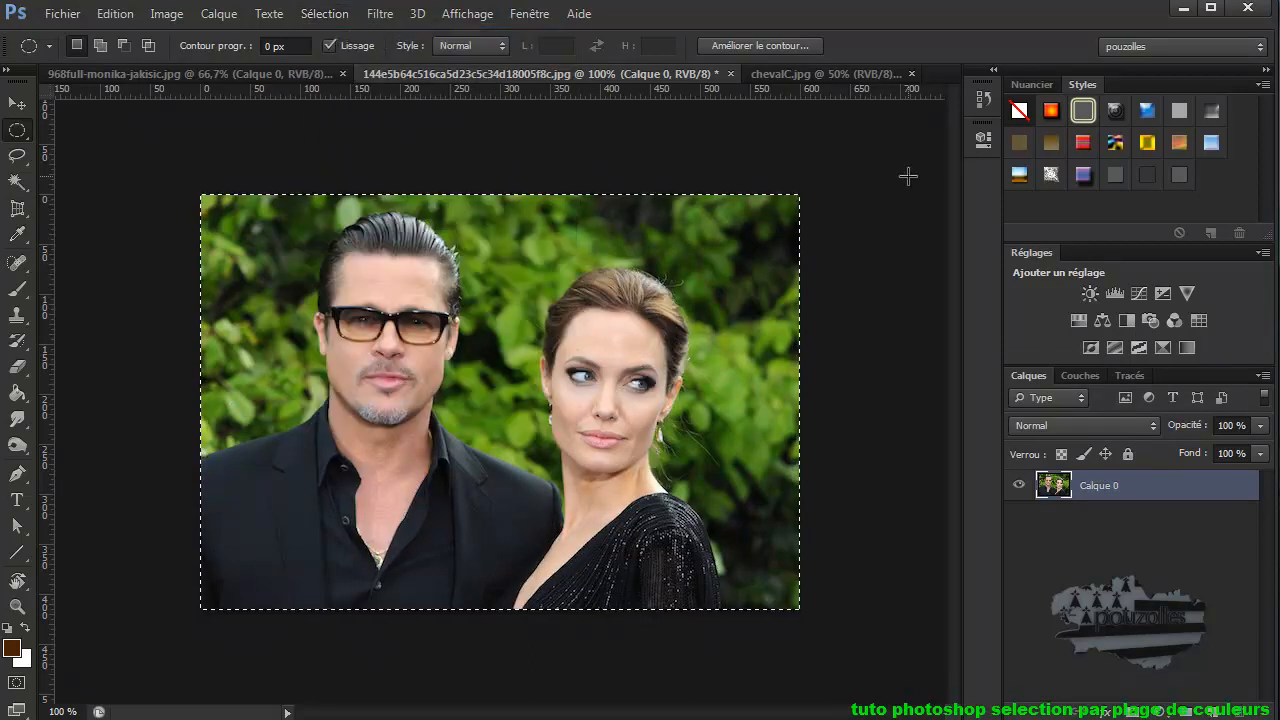
pyautogui.click(335, 14)
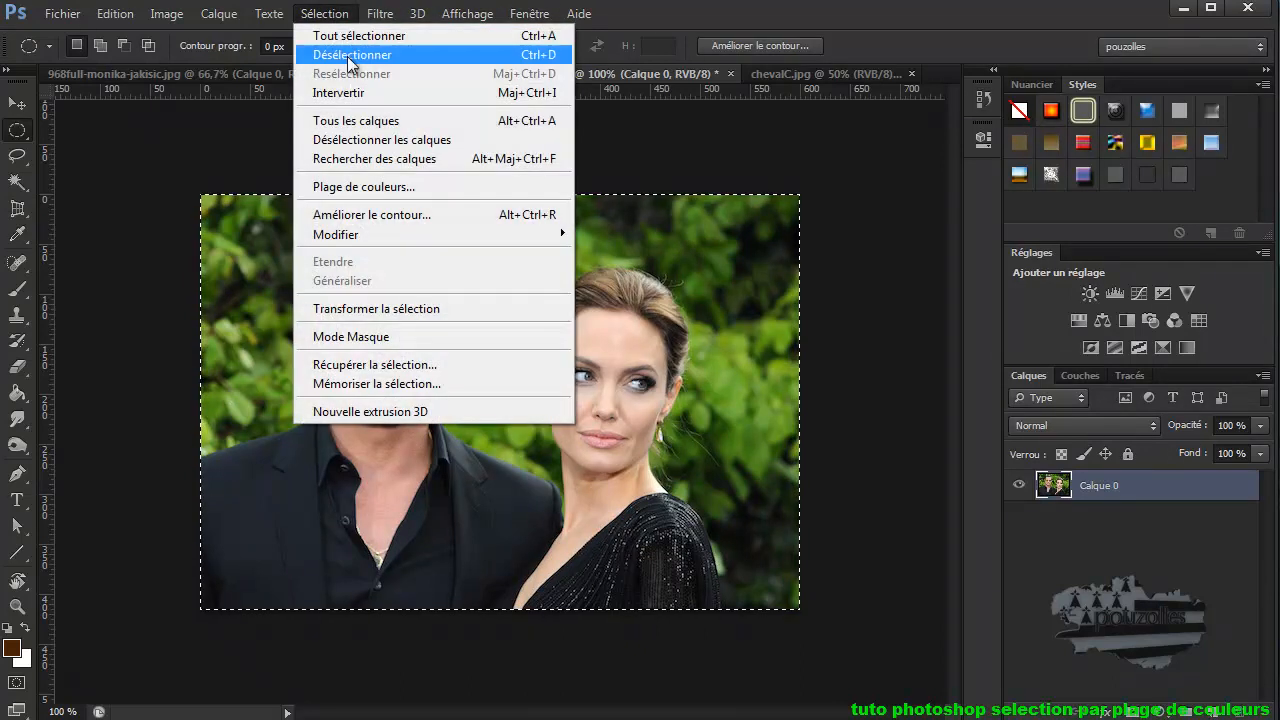
pyautogui.click(330, 186)
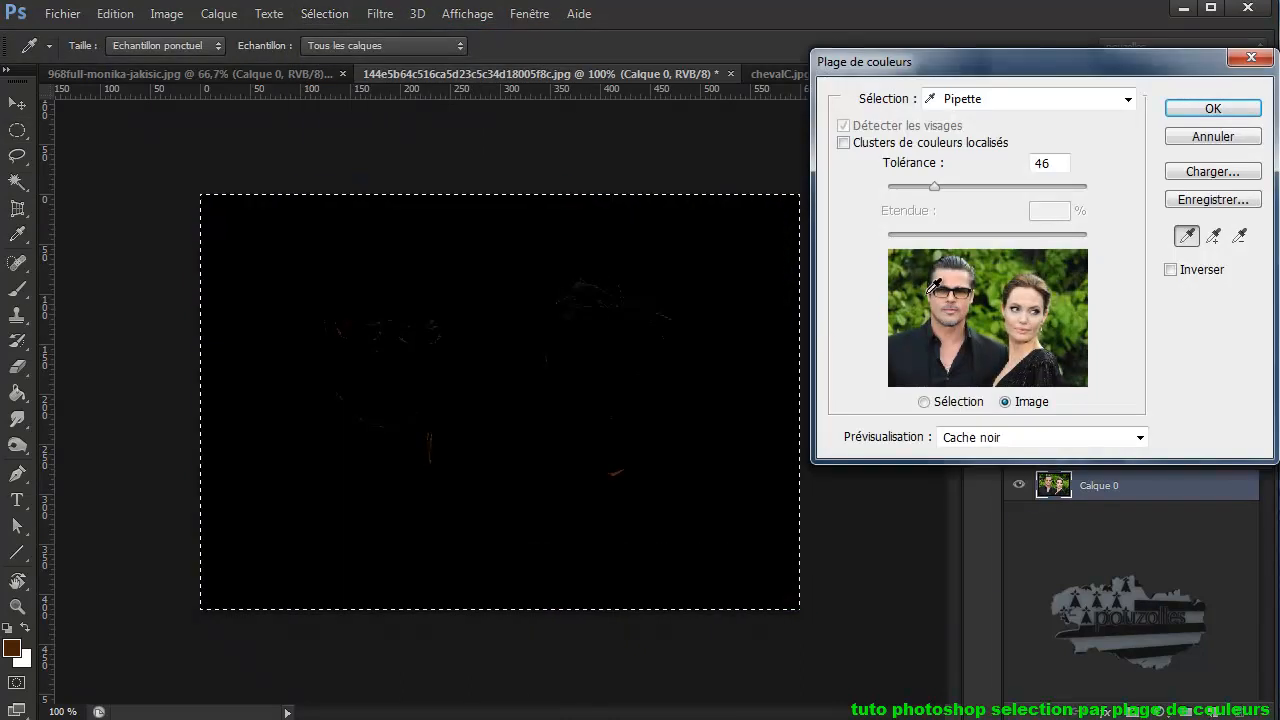
# - Set Color Range to Coloration de la peau with a tolerance of 100 and apply it as a selection
pyautogui.moveTo(941, 192); pyautogui.dragTo(981, 192)
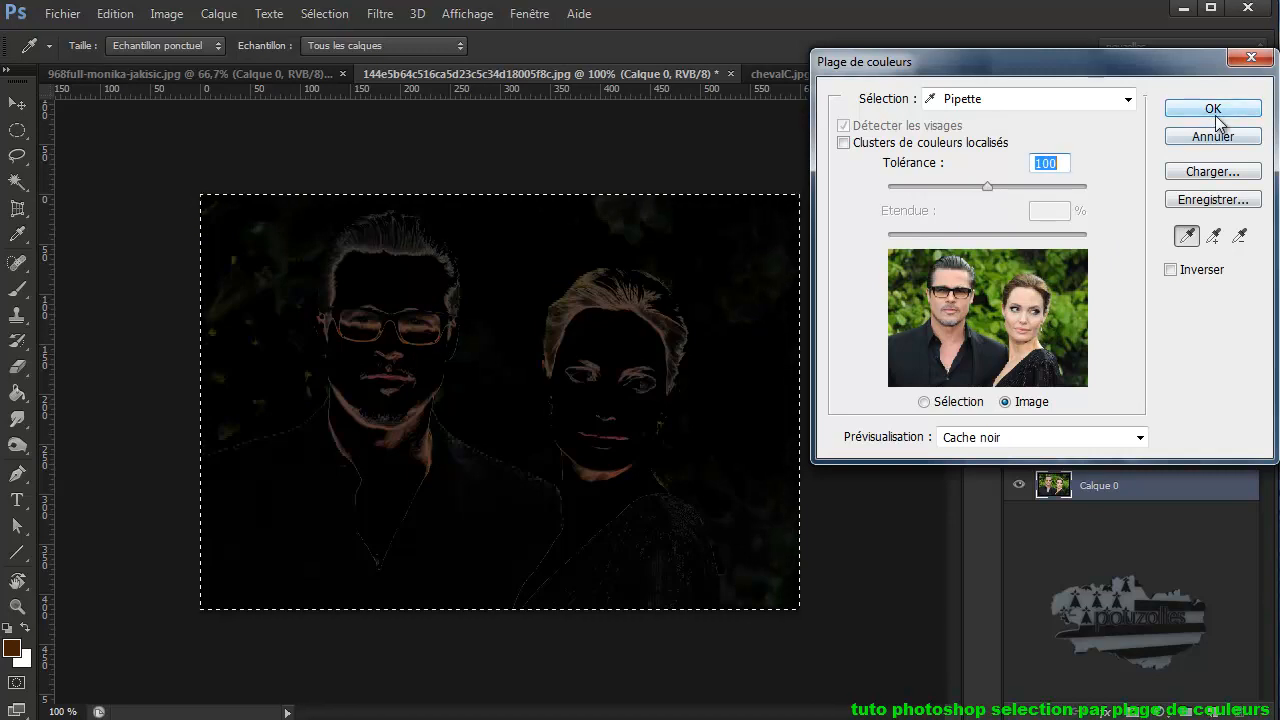
pyautogui.click(1118, 104)
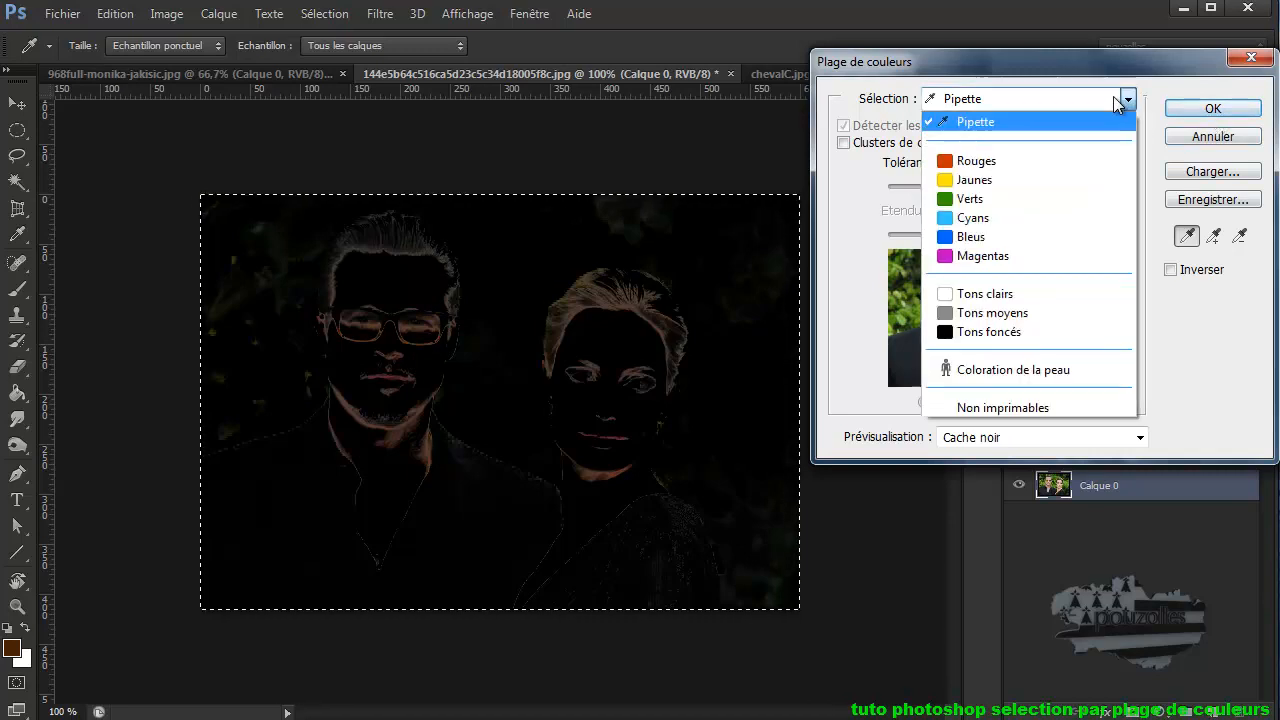
pyautogui.click(1000, 368)
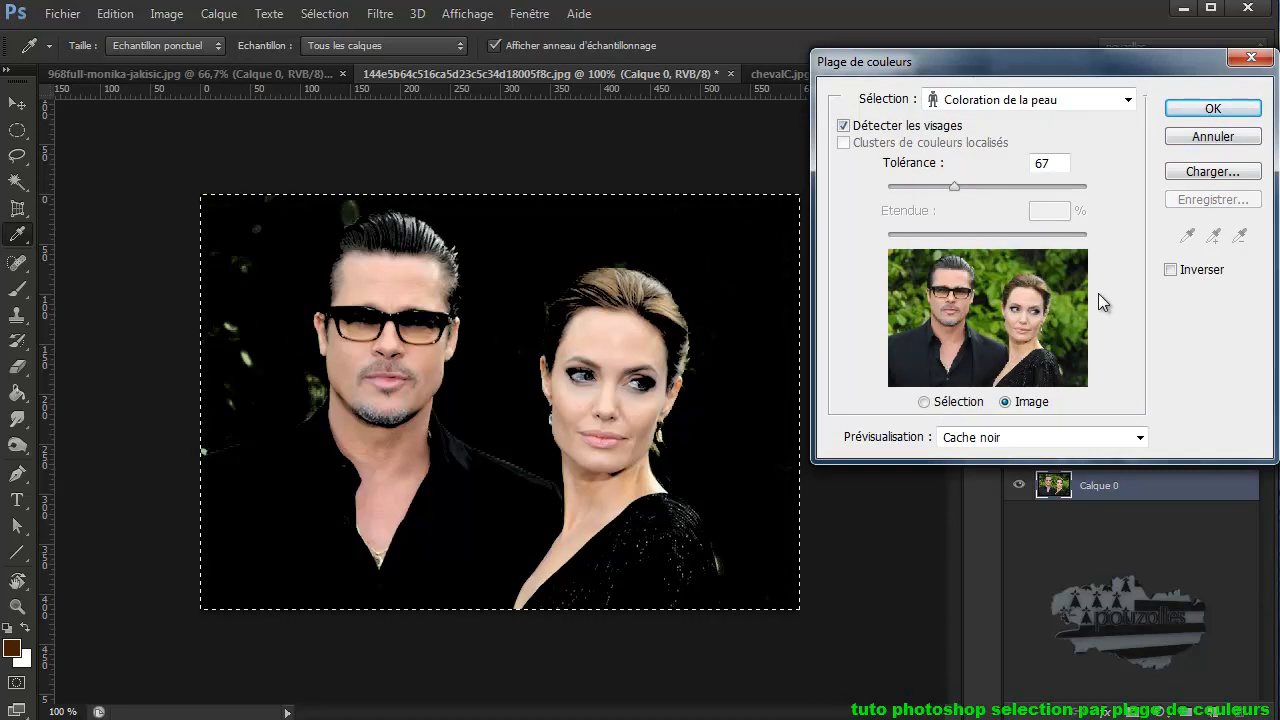
pyautogui.click(976, 186)
pyautogui.moveTo(977, 184)
pyautogui.mouseDown()
pyautogui.moveTo(1041, 190)
pyautogui.moveTo(987, 189)
pyautogui.mouseUp()
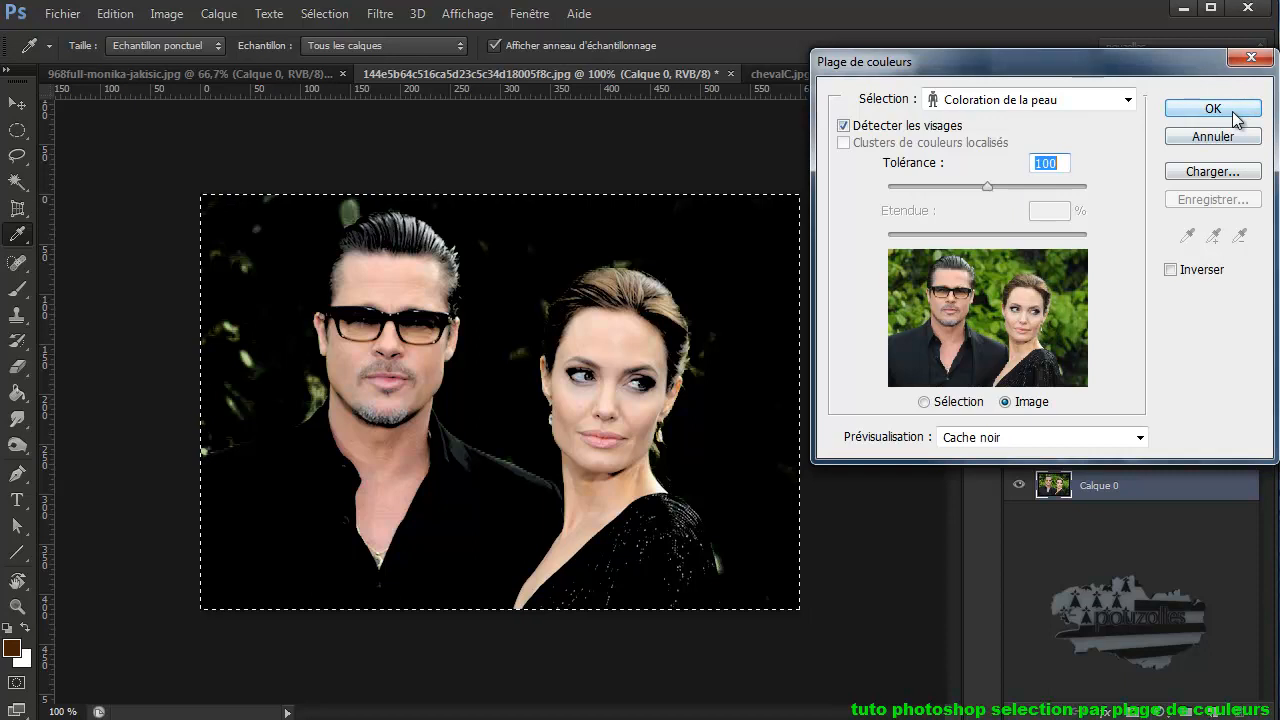
pyautogui.click(1237, 110)
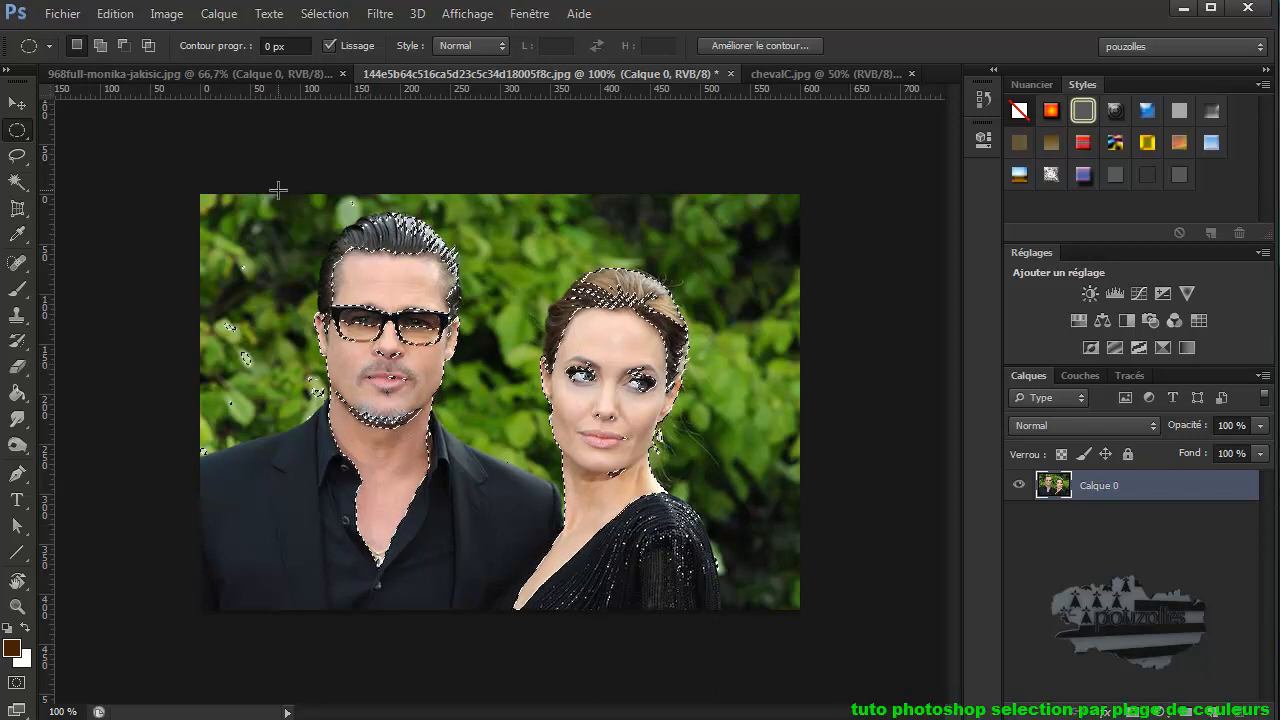
# - Subtract the stray selected spots in the foliage beside the man's face with the Lasso tool
pyautogui.click(18, 157)
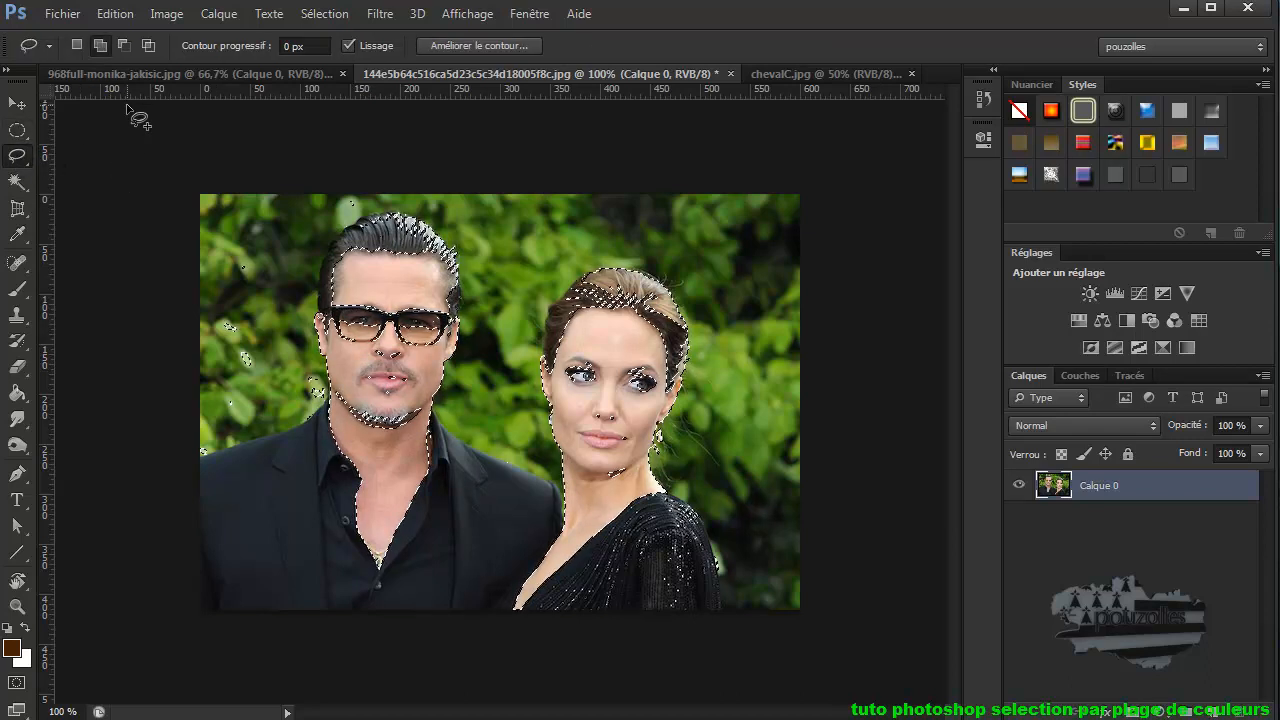
pyautogui.click(122, 42)
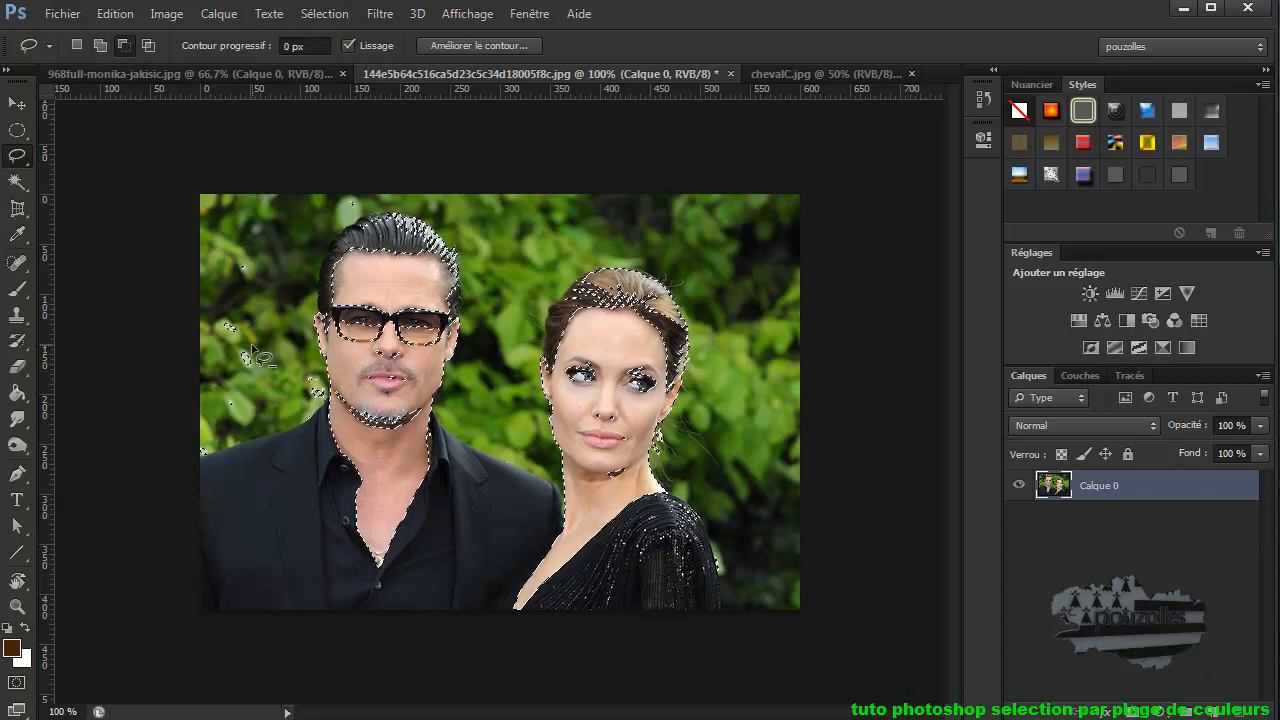
pyautogui.moveTo(280, 210); pyautogui.dragTo(287, 311)
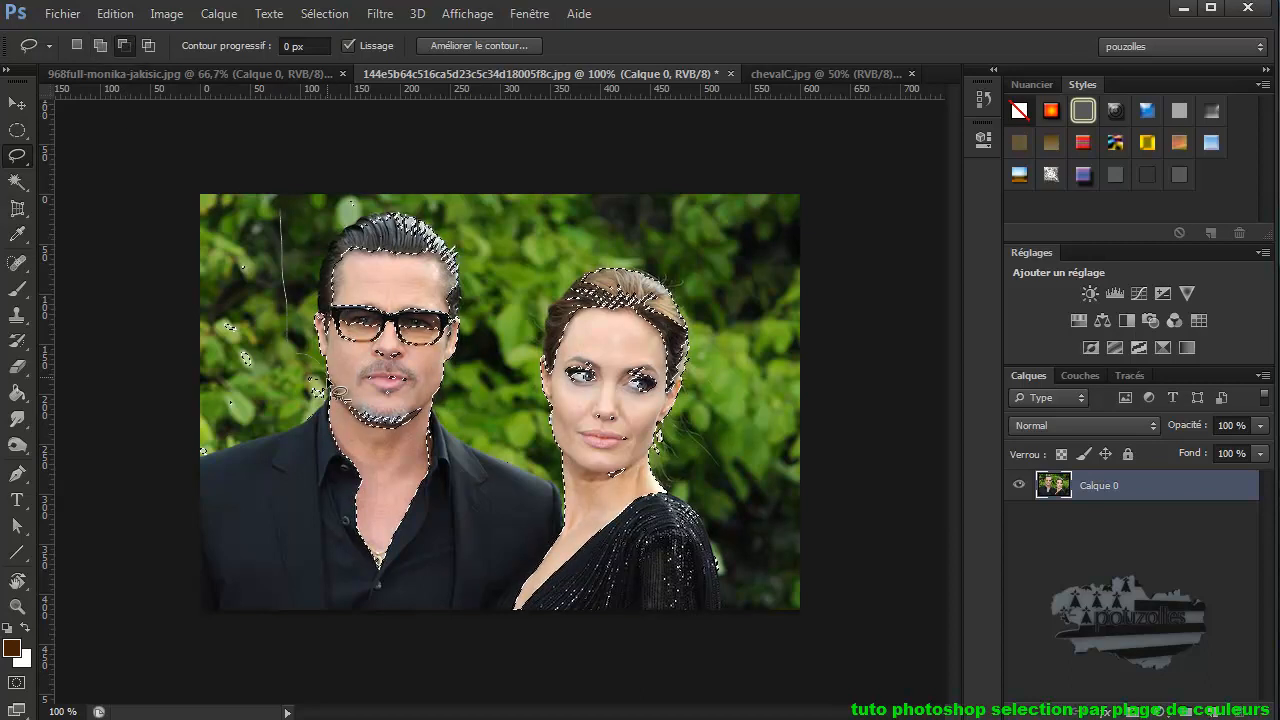
pyautogui.moveTo(268, 428)
pyautogui.mouseDown()
pyautogui.moveTo(203, 426)
pyautogui.moveTo(196, 413)
pyautogui.moveTo(255, 262)
pyautogui.mouseUp()
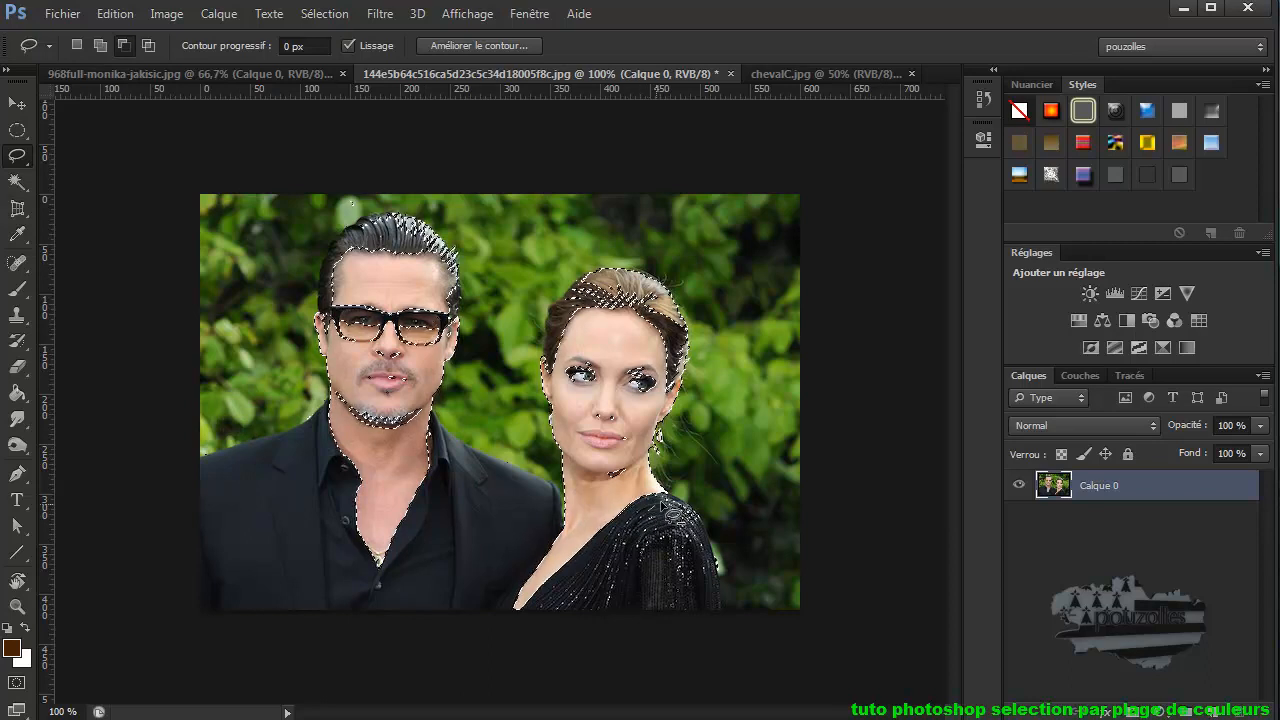
# - Subtract the stray spots on the woman's dress and add her unselected eye, nose, mouth and chin details with the Lasso tool
pyautogui.moveTo(725, 616)
pyautogui.mouseDown()
pyautogui.moveTo(622, 679)
pyautogui.moveTo(584, 640)
pyautogui.moveTo(584, 585)
pyautogui.moveTo(630, 546)
pyautogui.mouseUp()
pyautogui.click(593, 452)
pyautogui.click(683, 297)
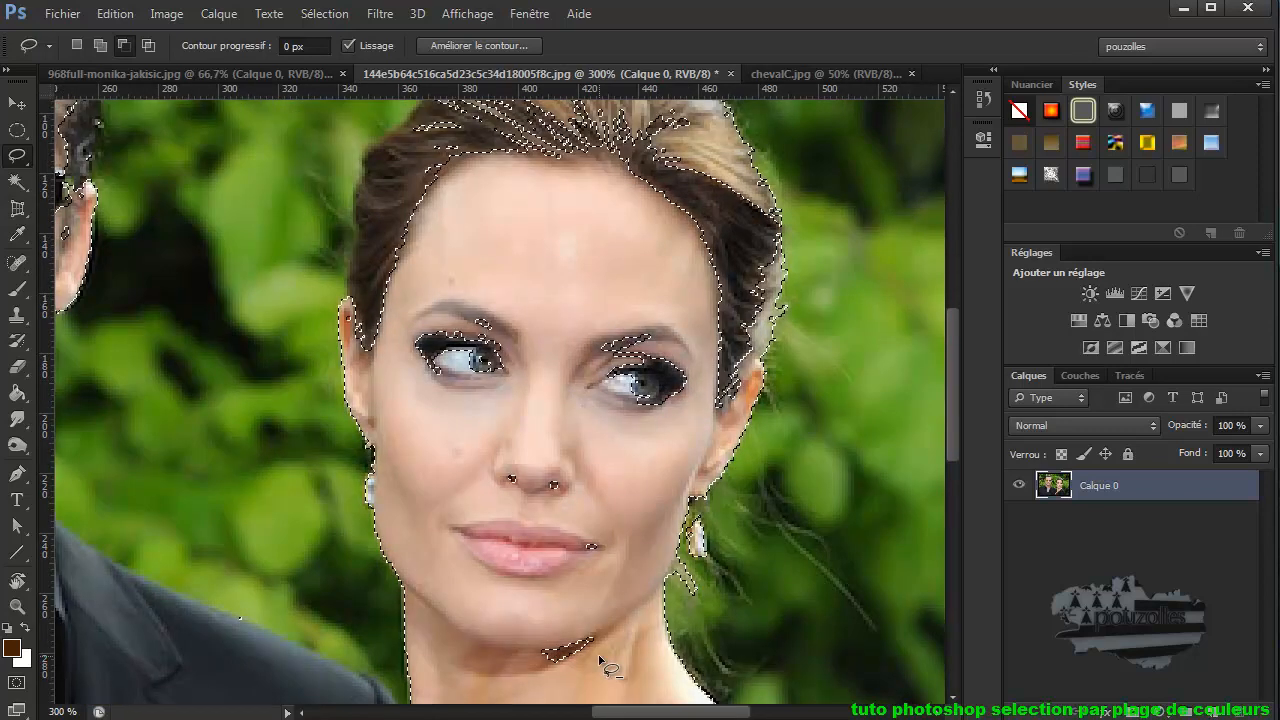
pyautogui.click(97, 46)
pyautogui.moveTo(546, 270)
pyautogui.mouseDown()
pyautogui.moveTo(452, 430)
pyautogui.moveTo(430, 310)
pyautogui.moveTo(545, 271)
pyautogui.moveTo(620, 468)
pyautogui.moveTo(700, 360)
pyautogui.moveTo(577, 302)
pyautogui.mouseUp()
pyautogui.moveTo(633, 445)
pyautogui.mouseDown()
pyautogui.moveTo(609, 655)
pyautogui.moveTo(543, 683)
pyautogui.moveTo(476, 583)
pyautogui.moveTo(456, 404)
pyautogui.moveTo(563, 380)
pyautogui.mouseUp()
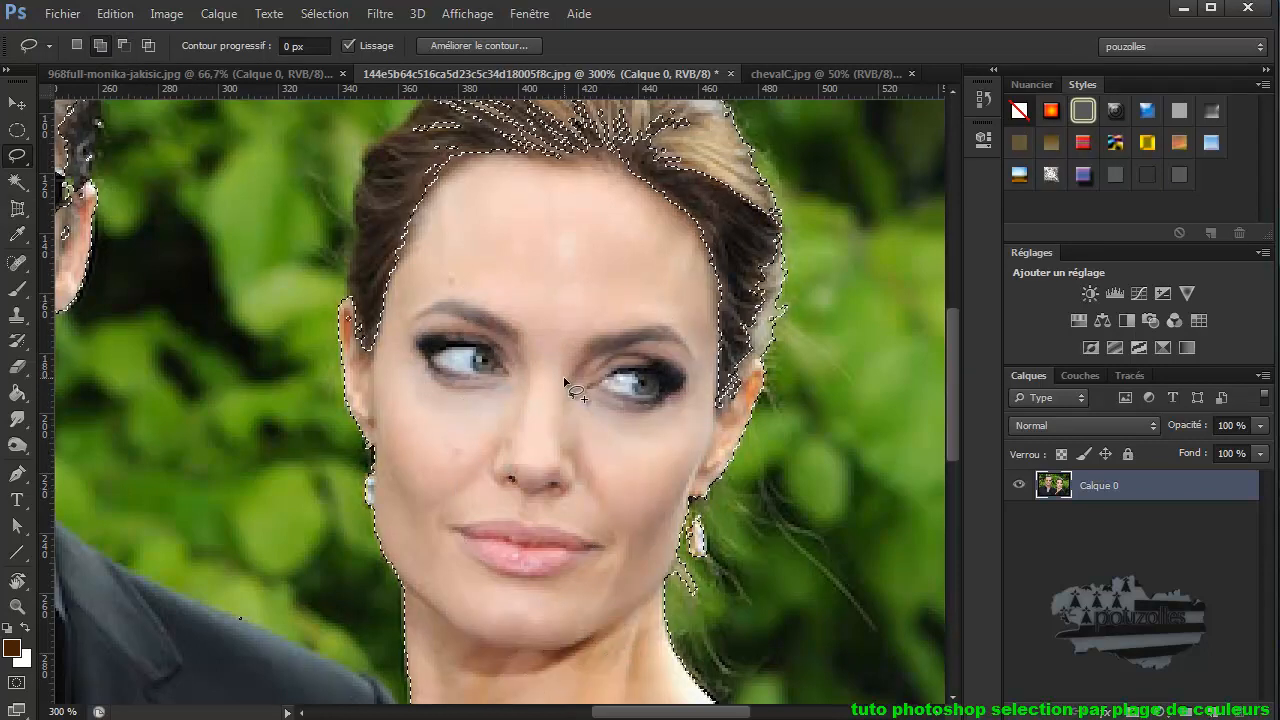
# - Add the unselected hair around the woman's forehead to the selection with the Lasso tool
pyautogui.scroll(3, 560, 334)
pyautogui.scroll(5, 490, 415)
pyautogui.moveTo(484, 231)
pyautogui.mouseDown()
pyautogui.moveTo(364, 352)
pyautogui.moveTo(348, 406)
pyautogui.moveTo(347, 492)
pyautogui.moveTo(420, 600)
pyautogui.moveTo(632, 455)
pyautogui.moveTo(662, 425)
pyautogui.moveTo(648, 420)
pyautogui.mouseUp()
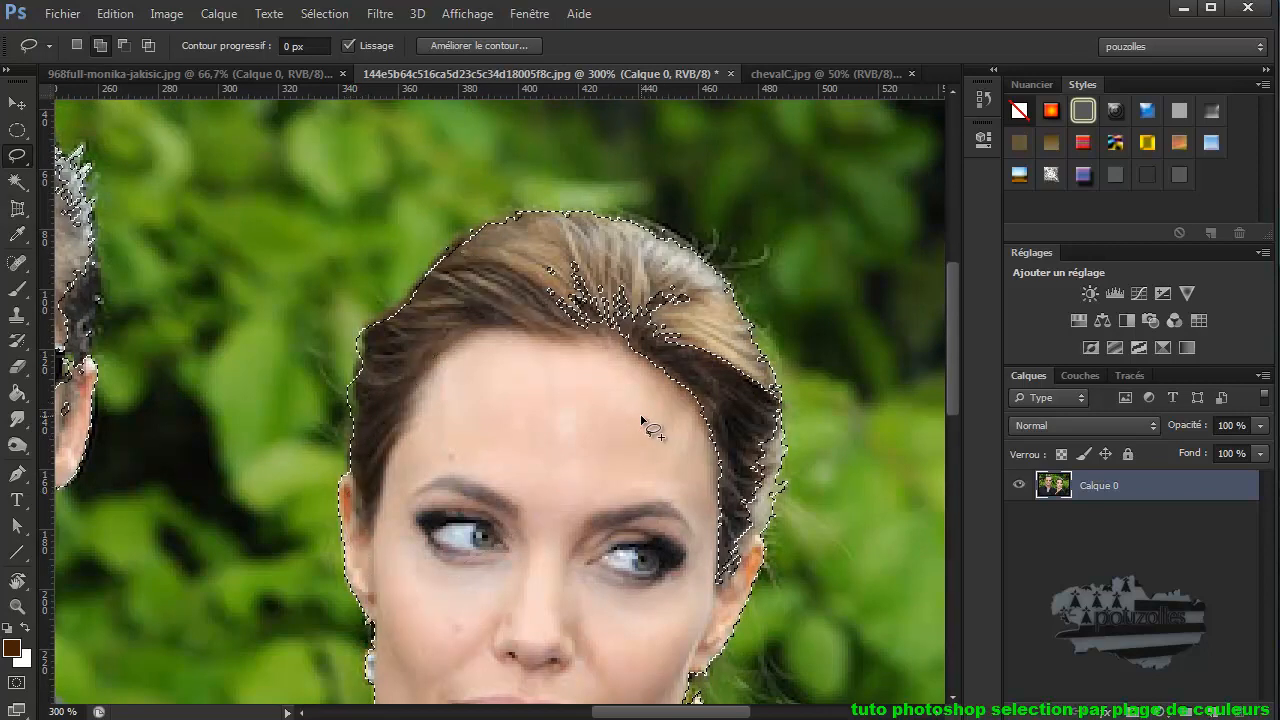
pyautogui.scroll(-5, 545, 455)
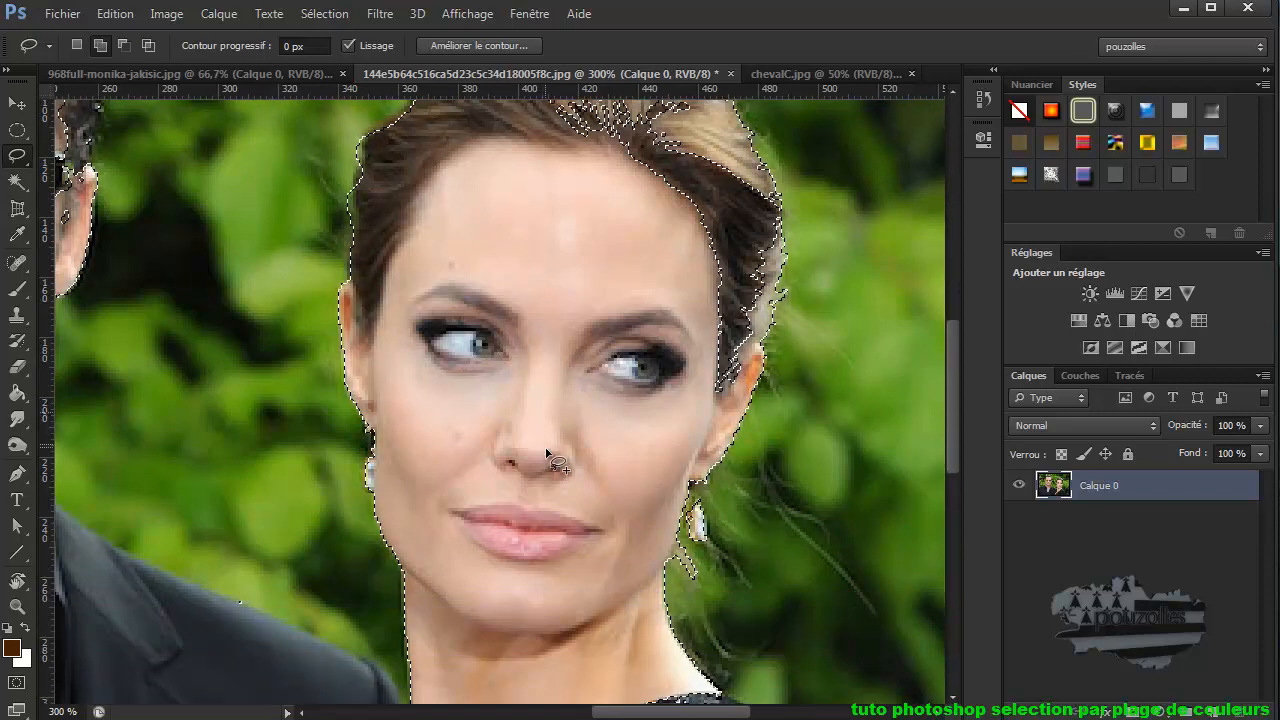
pyautogui.scroll(-3, 548, 458)
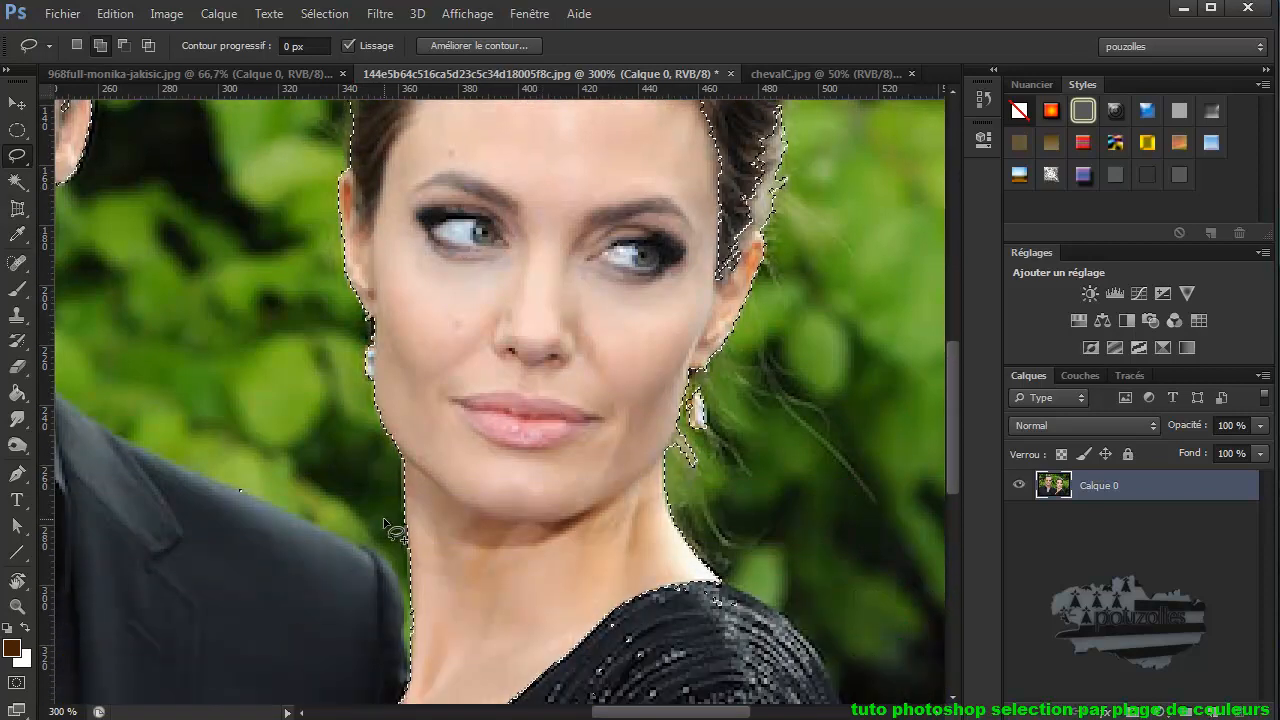
pyautogui.scroll(-4, 443, 509)
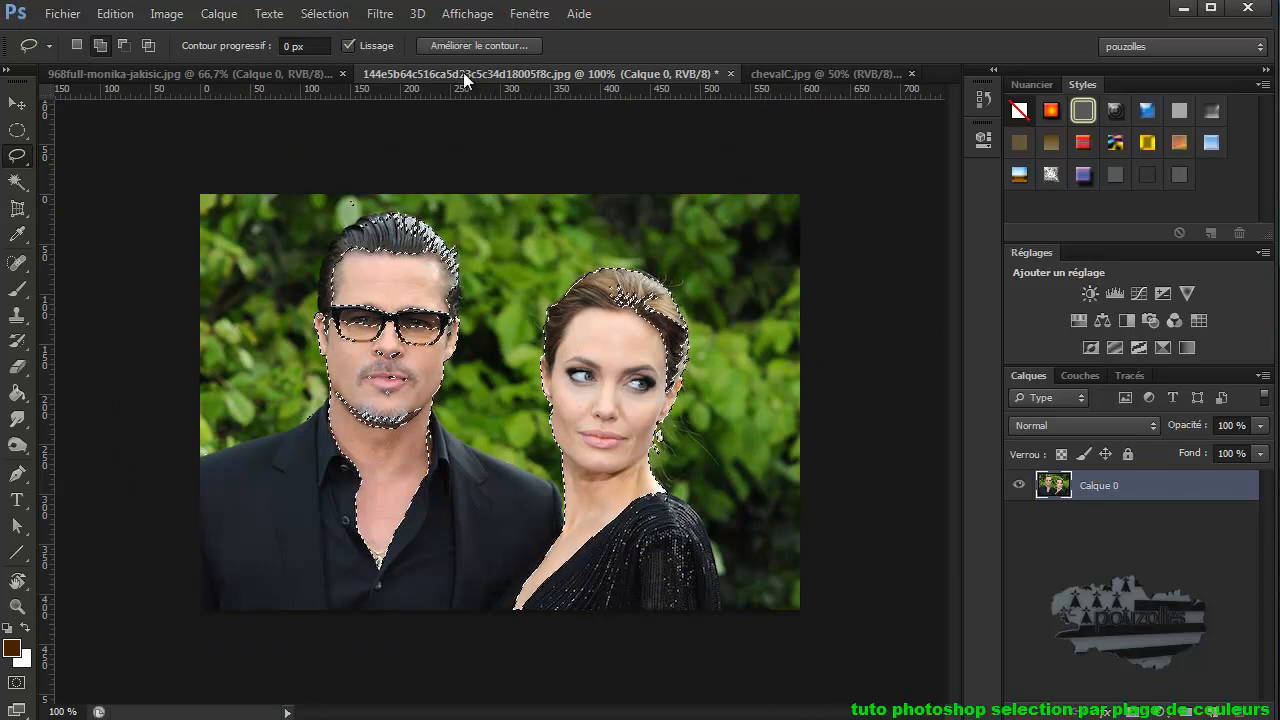
# - Switch to the chevalC.jpg horse photo, select the whole image and open Color Range
pyautogui.click(826, 73)
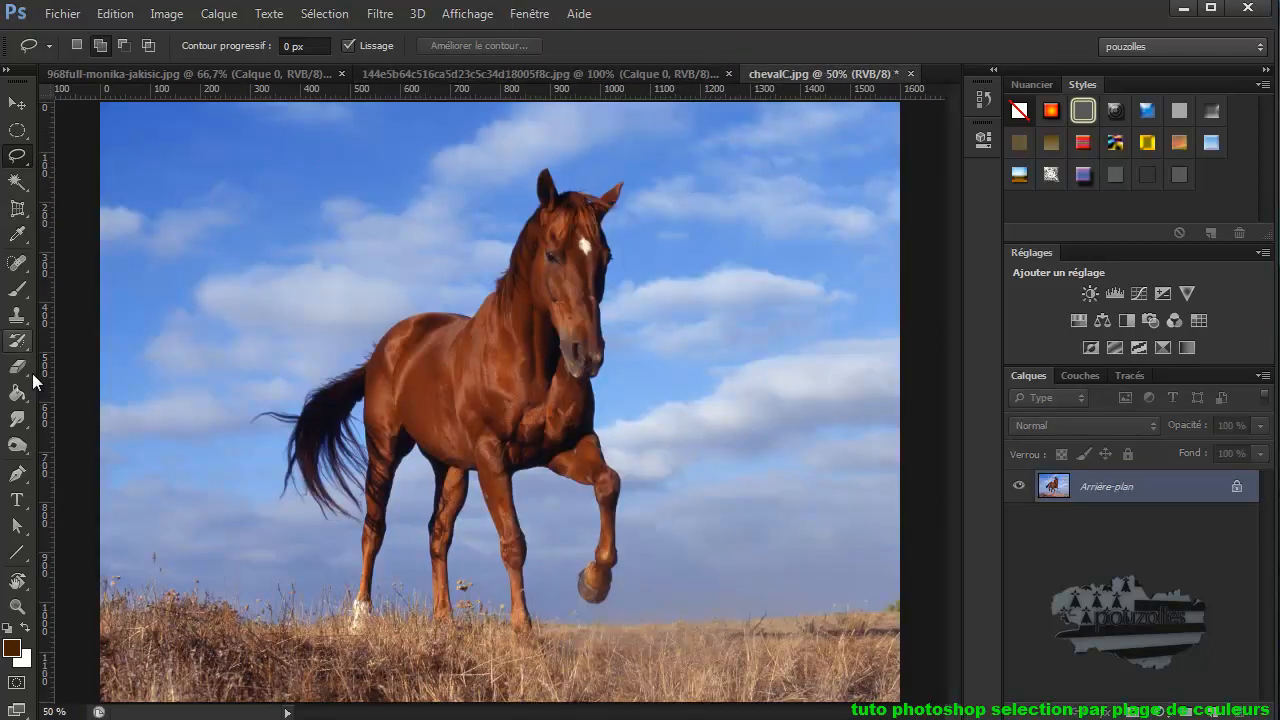
pyautogui.click(17, 103)
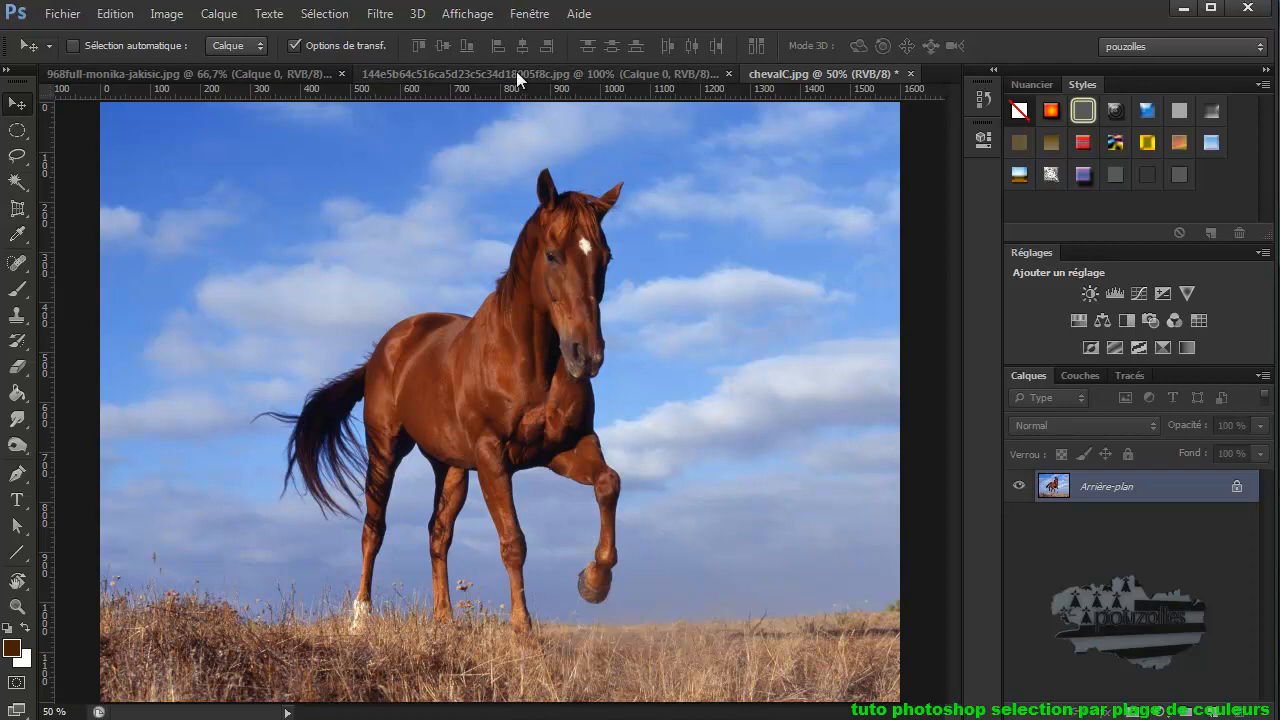
pyautogui.click(318, 15)
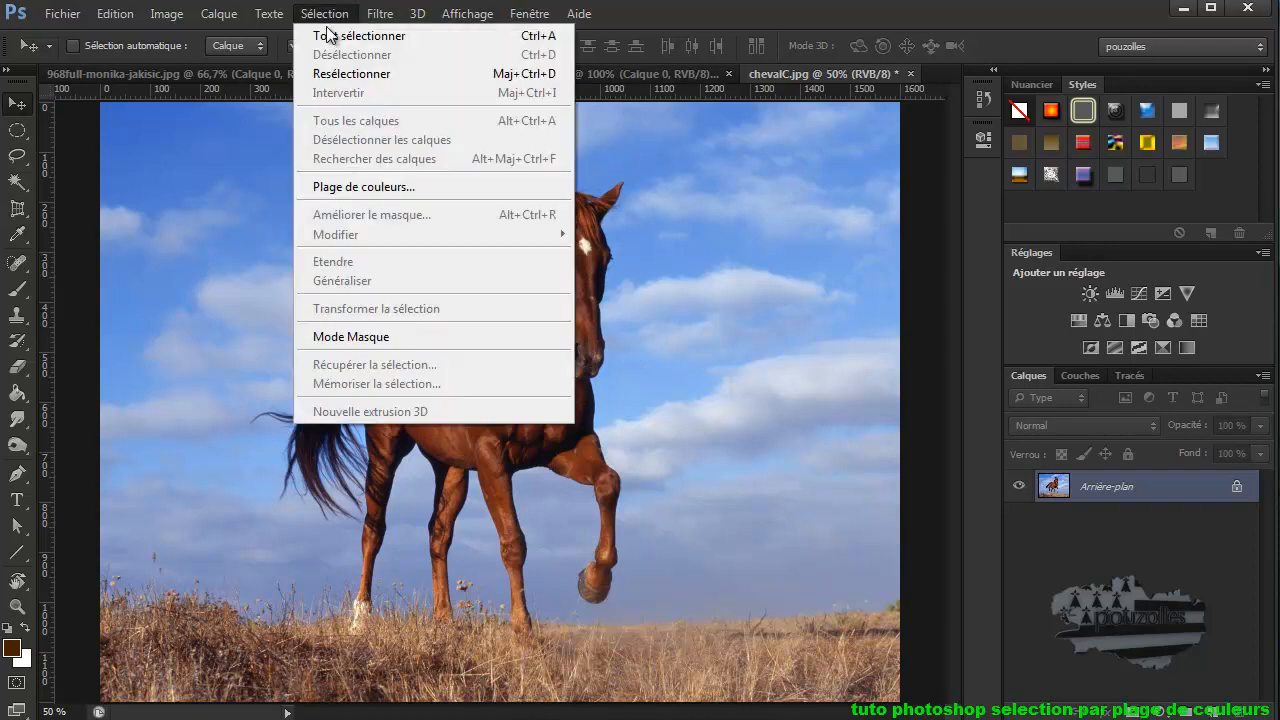
pyautogui.click(330, 36)
pyautogui.click(324, 13)
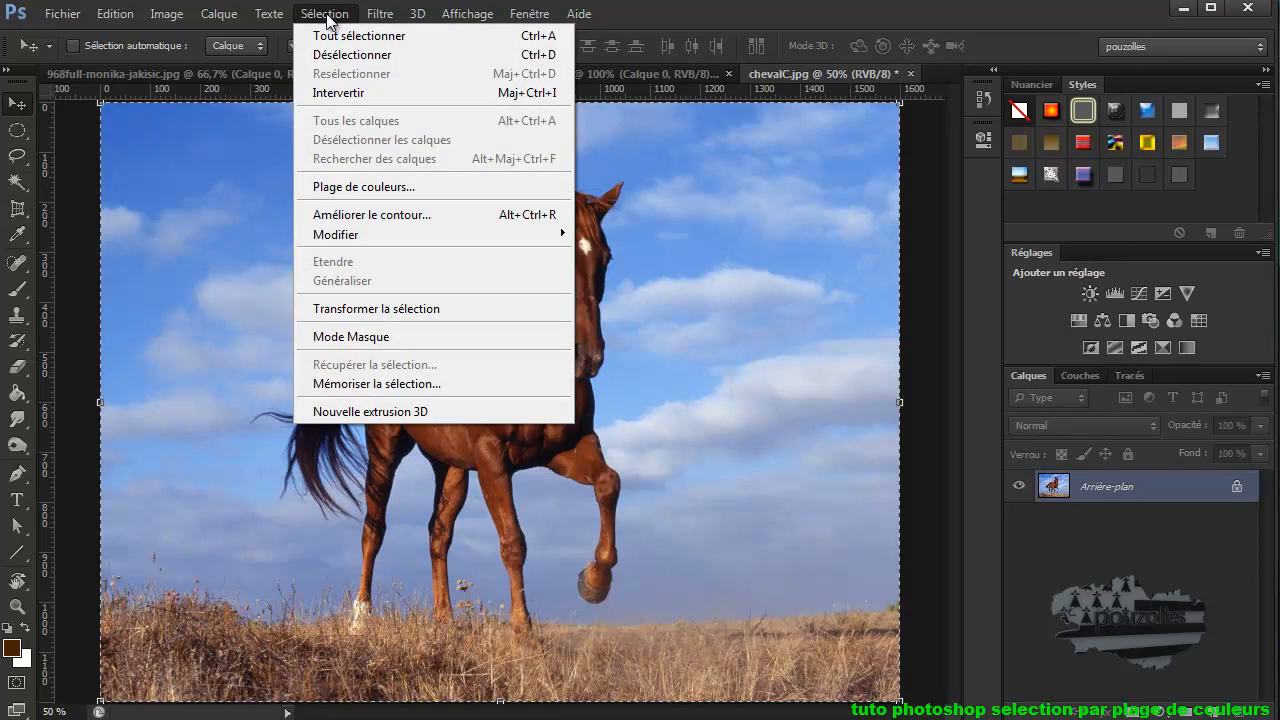
pyautogui.click(352, 188)
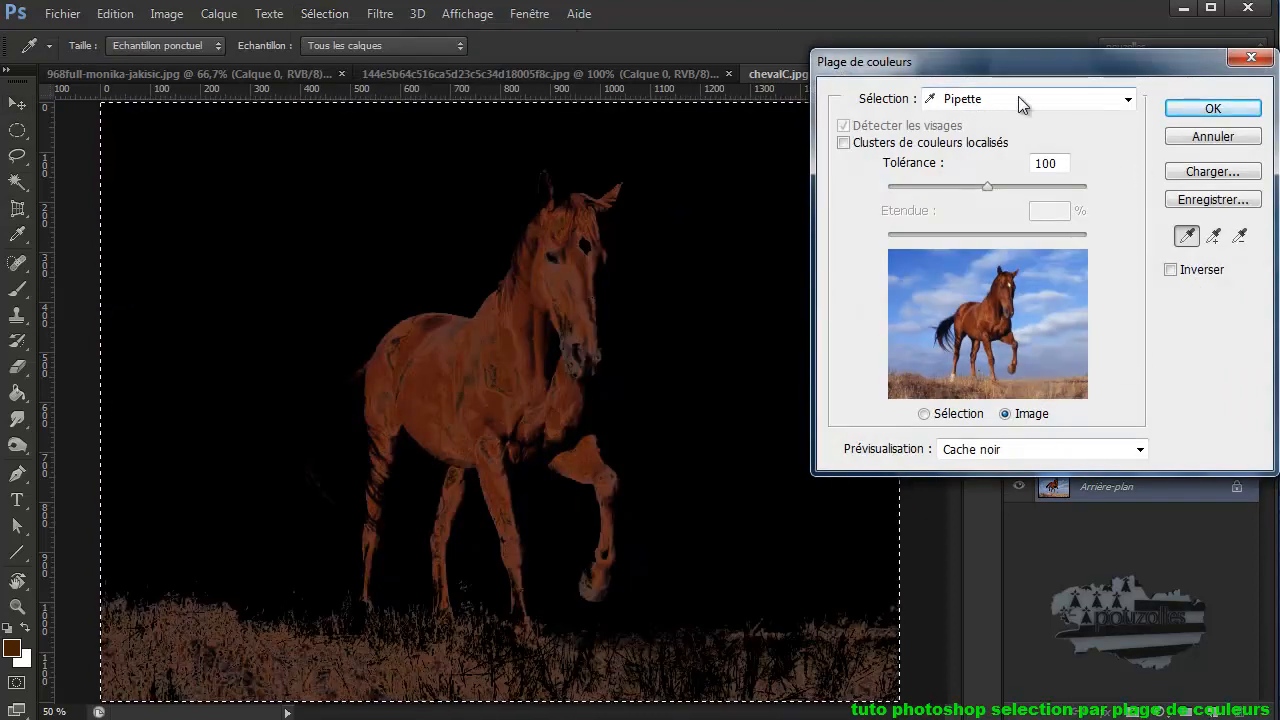
# - Set the Color Range tolerance to 49 and sample a light blue area of the sky behind the horse's tail
pyautogui.moveTo(988, 187); pyautogui.dragTo(937, 189)
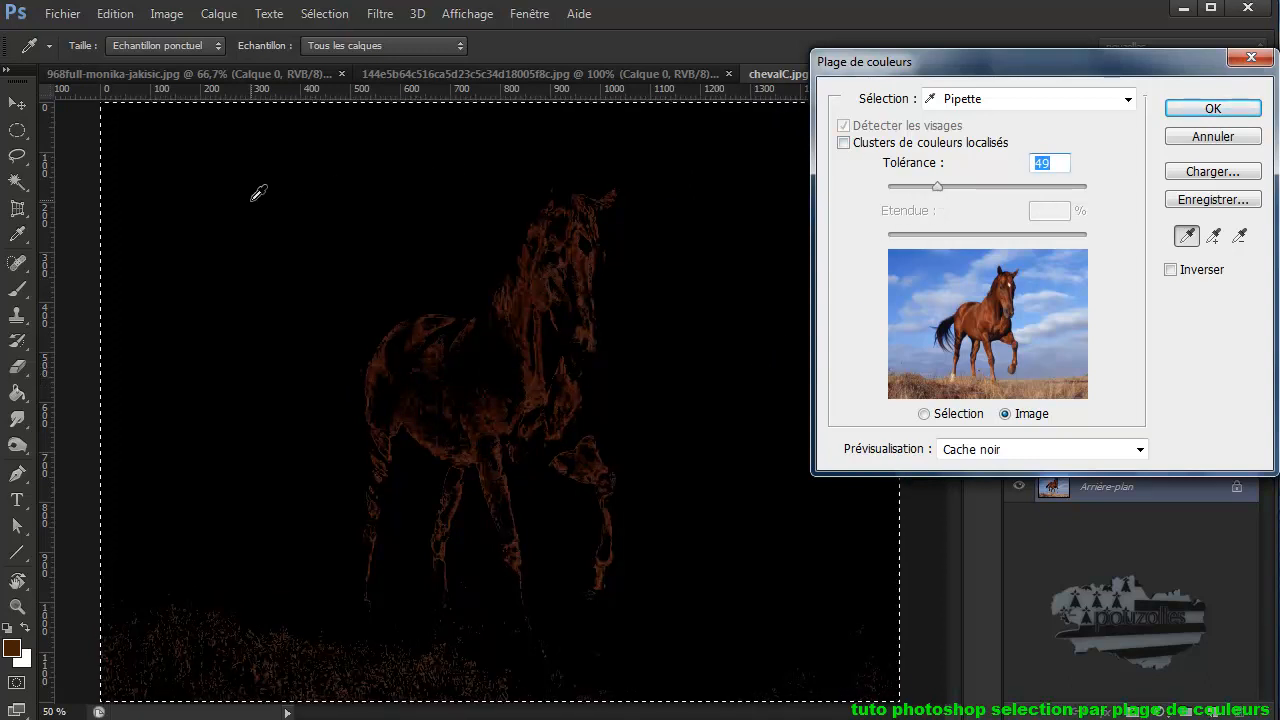
pyautogui.click(942, 263)
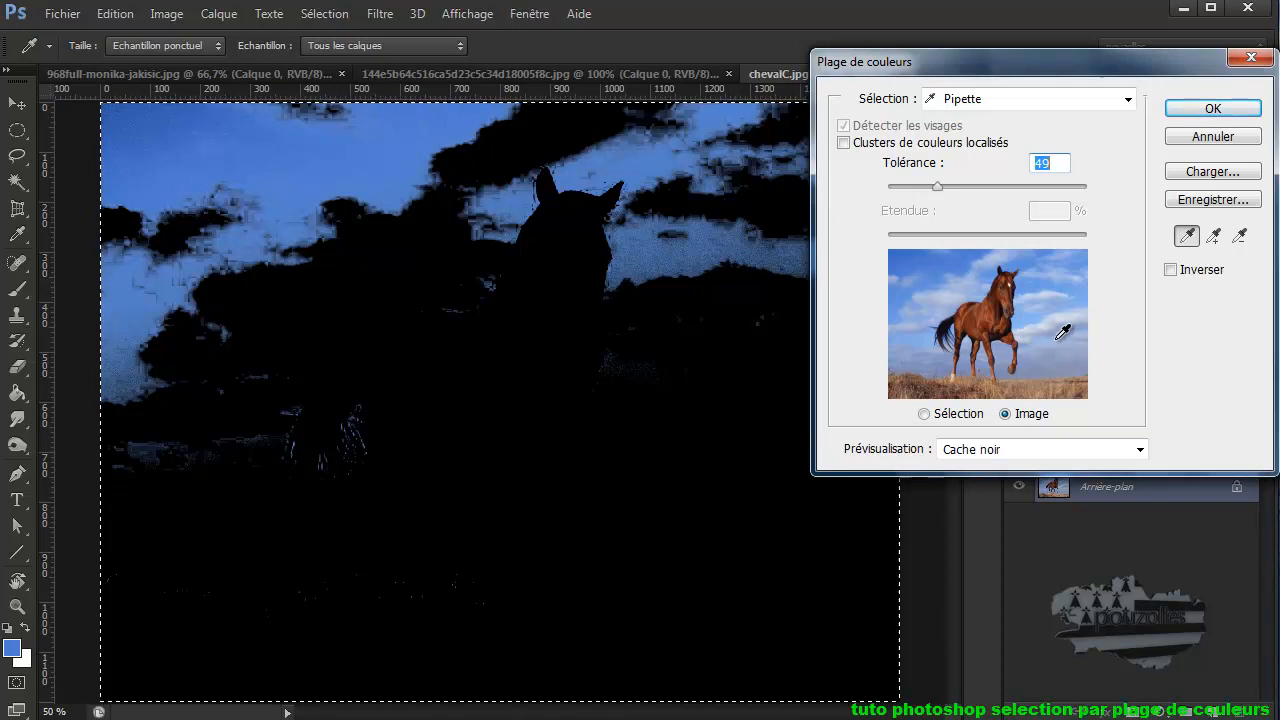
pyautogui.click(927, 339)
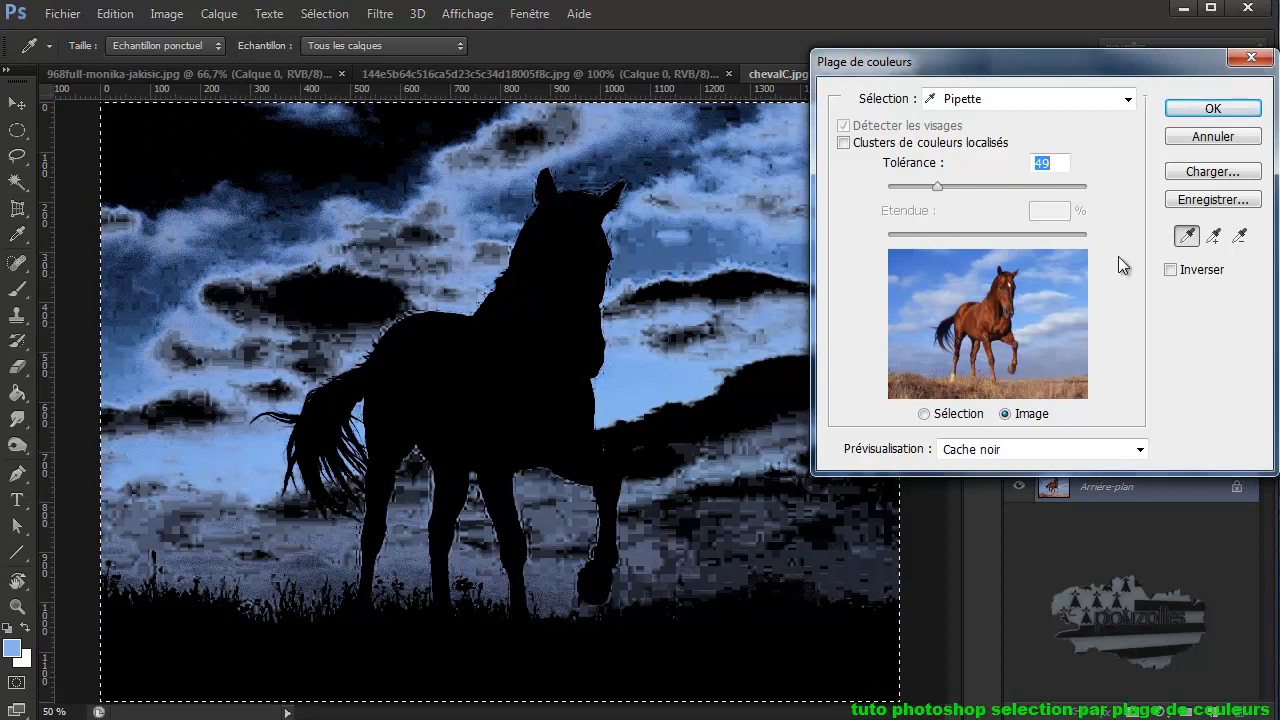
# - Add deeper blue and cloud tones from the sky to the sampled range in the preview image
pyautogui.click(1216, 242)
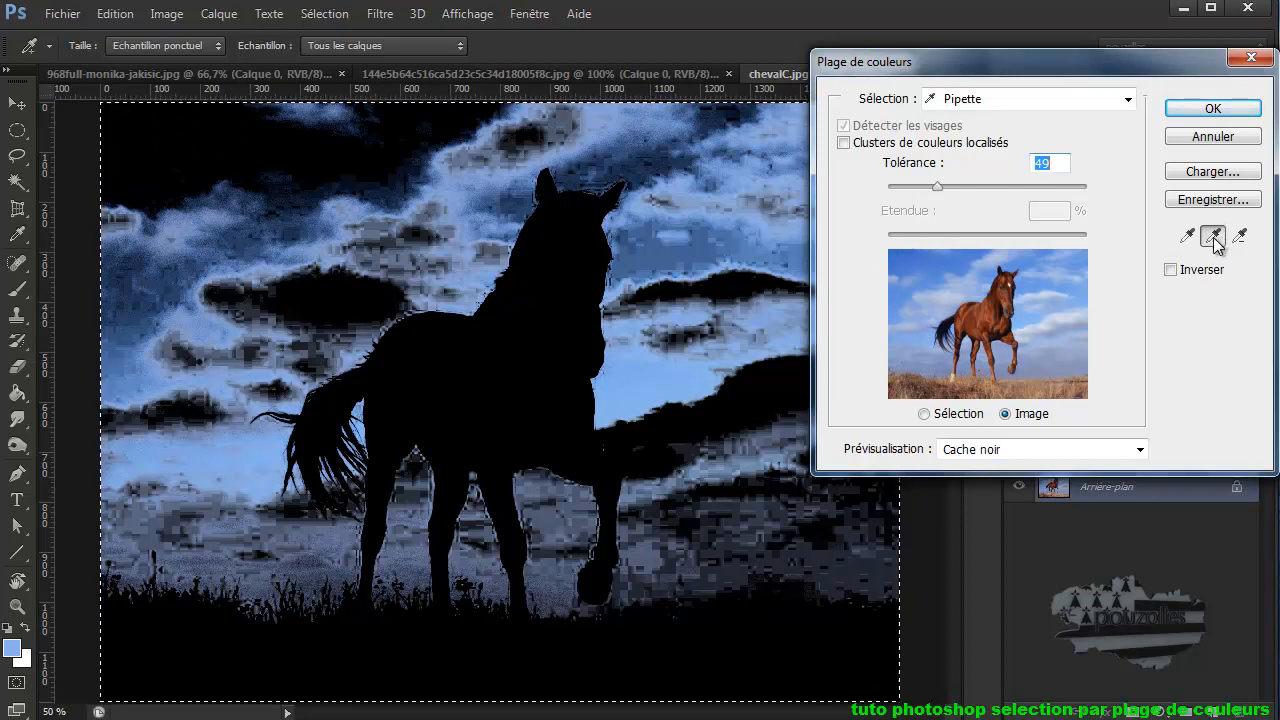
pyautogui.click(911, 261)
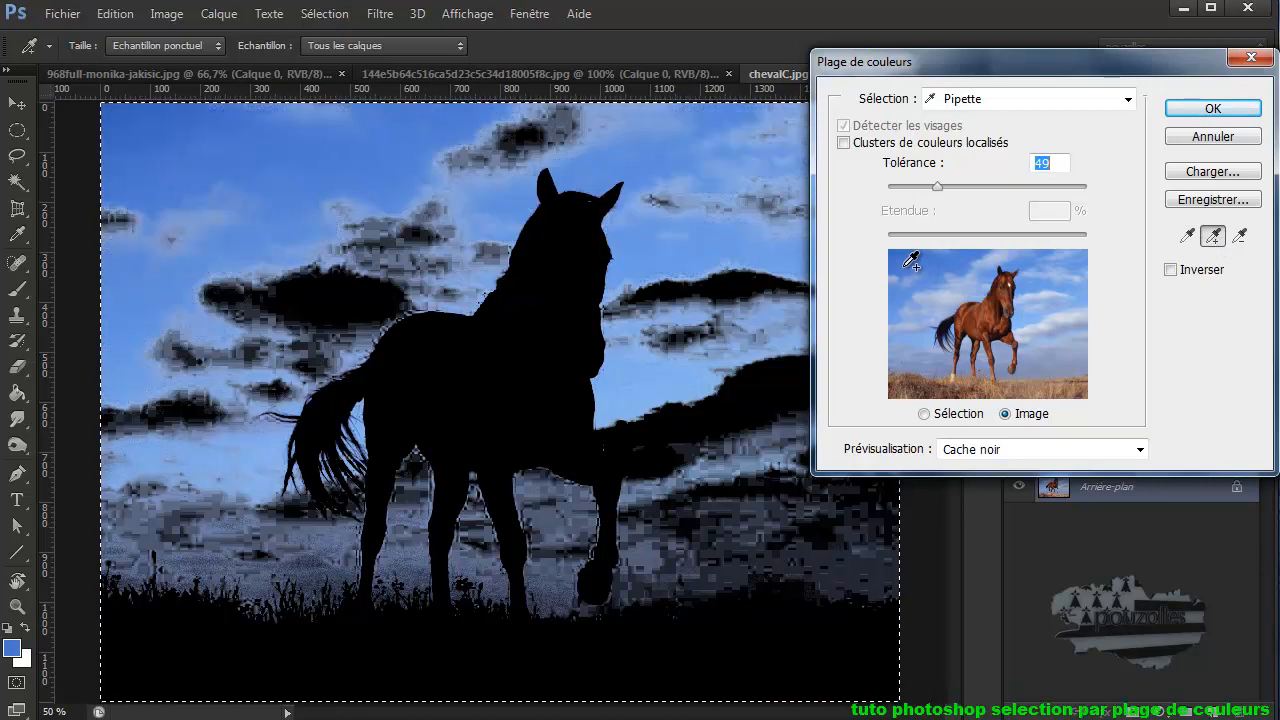
pyautogui.click(930, 289)
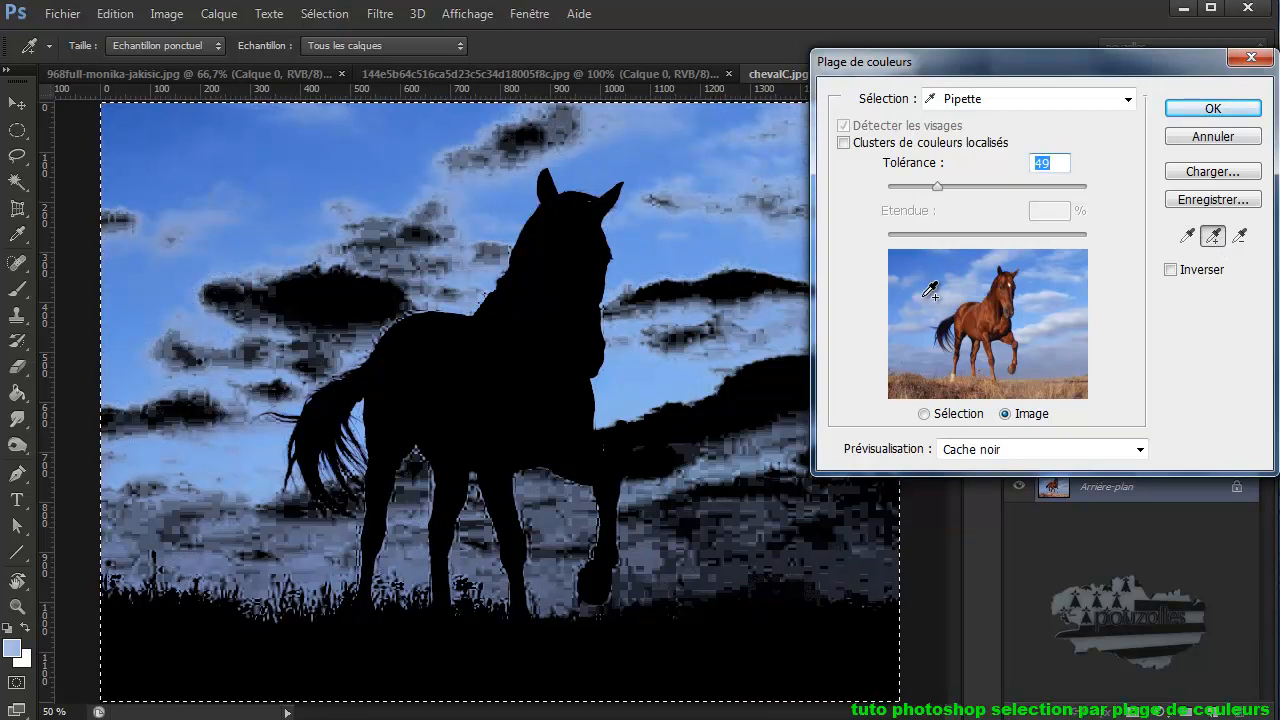
pyautogui.click(932, 303)
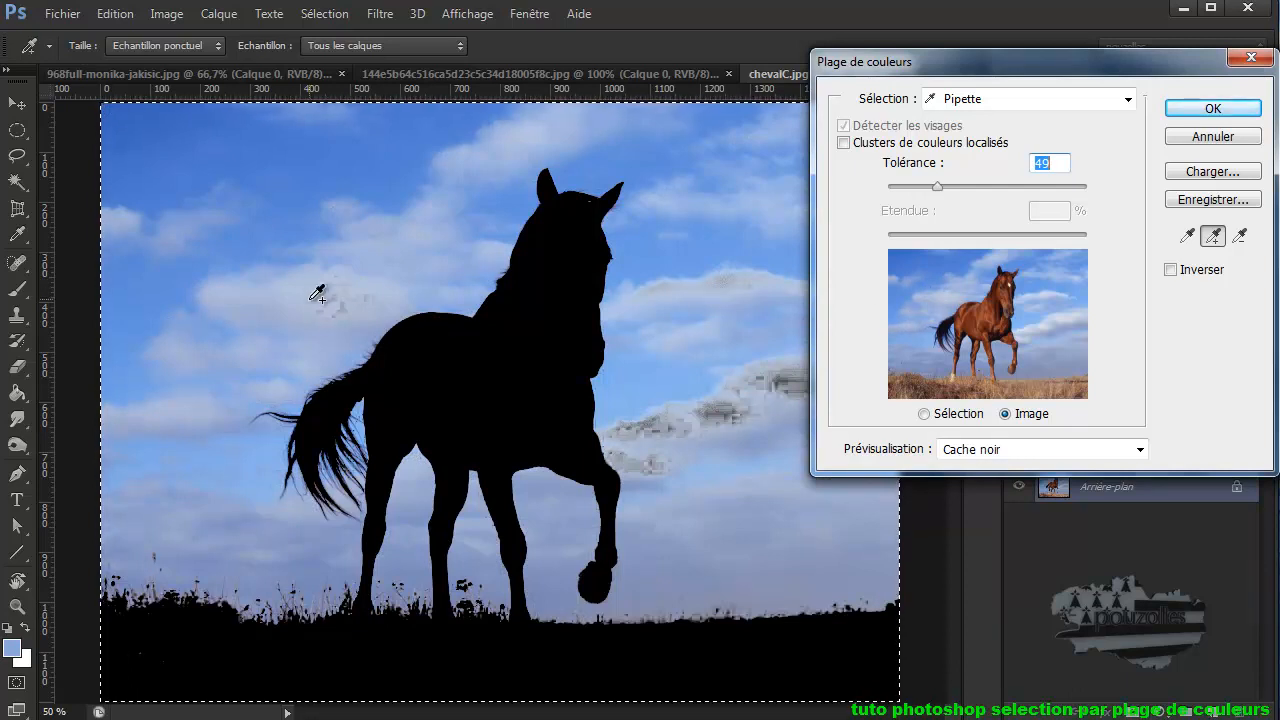
# - Add the remaining pale cloud tones from the photo to the range and apply the sky as a selection
pyautogui.click(346, 299)
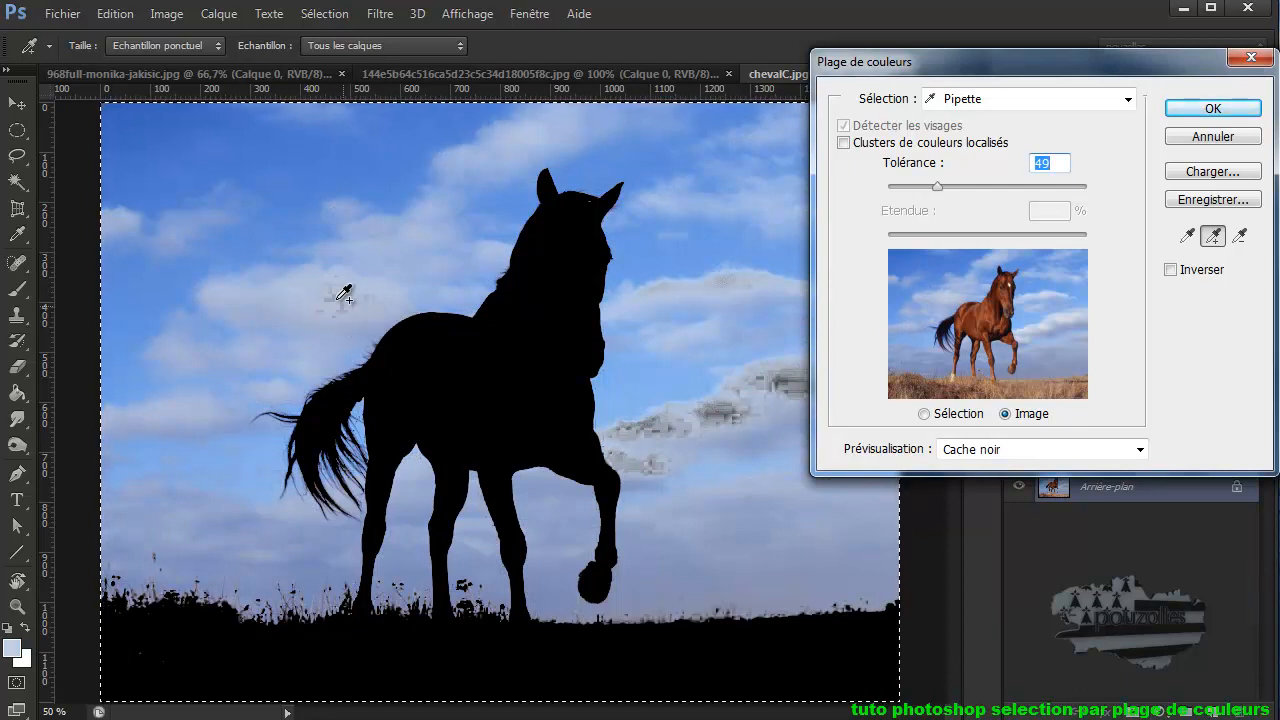
pyautogui.click(345, 289)
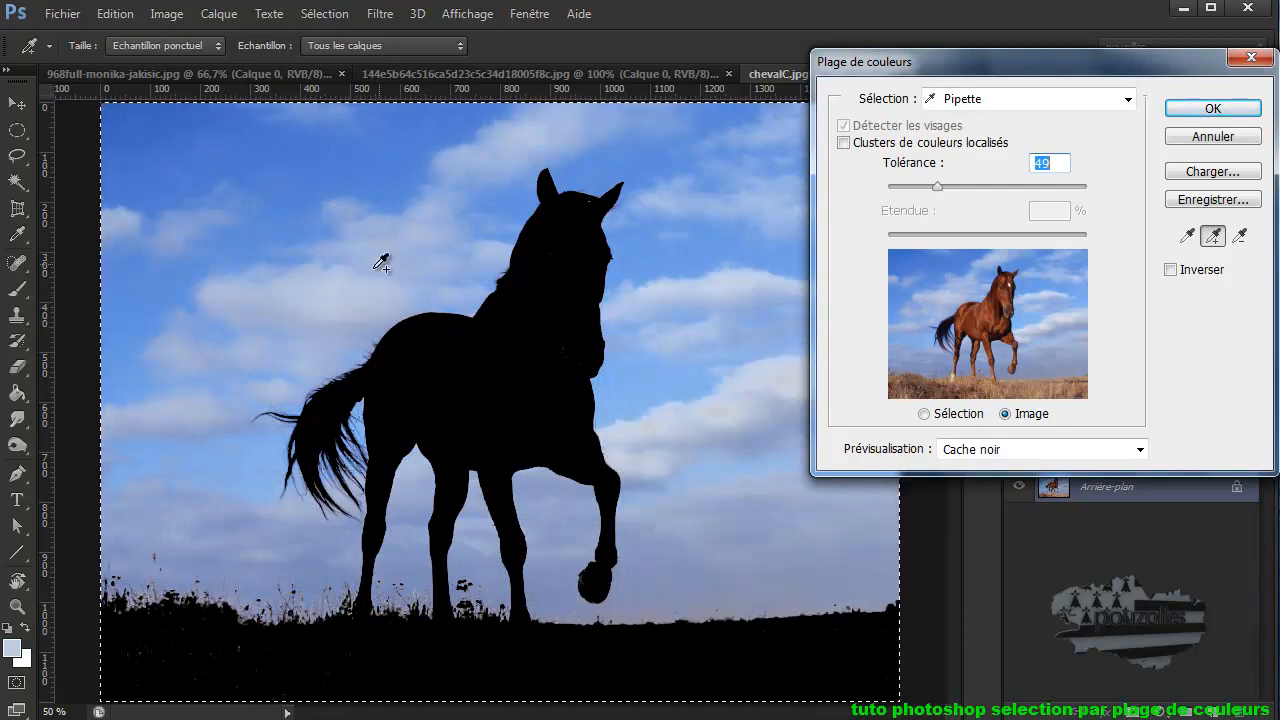
pyautogui.moveTo(1012, 62); pyautogui.dragTo(1119, 134)
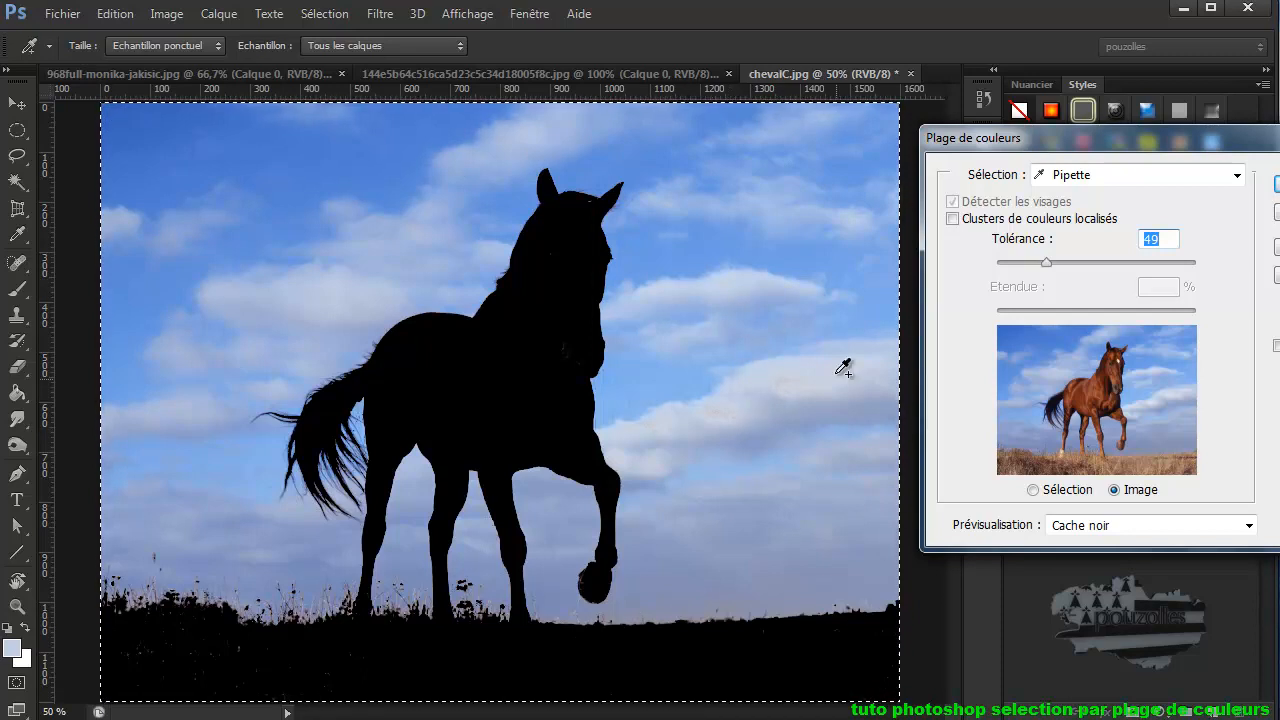
pyautogui.moveTo(1153, 138); pyautogui.dragTo(971, 155)
pyautogui.click(1146, 203)
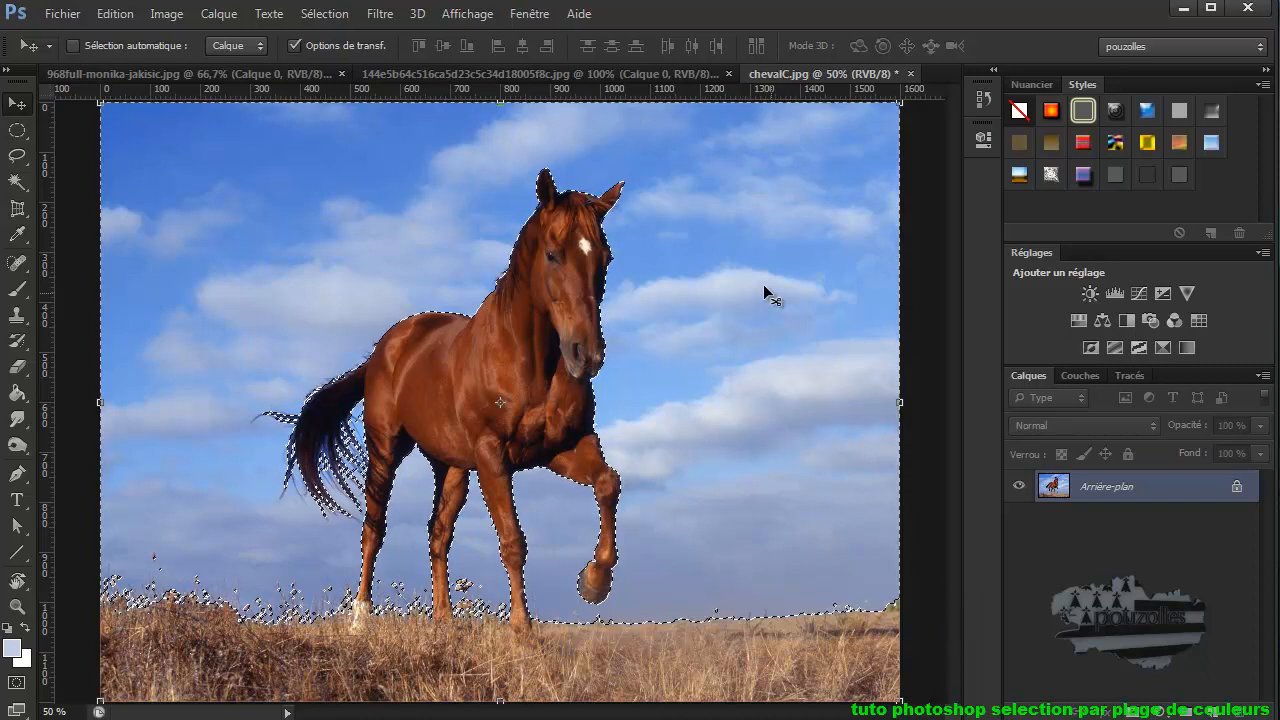
# - Set the Lasso tool to subtract from the selection for the stray patch in the horse's forelock
pyautogui.click(593, 207)
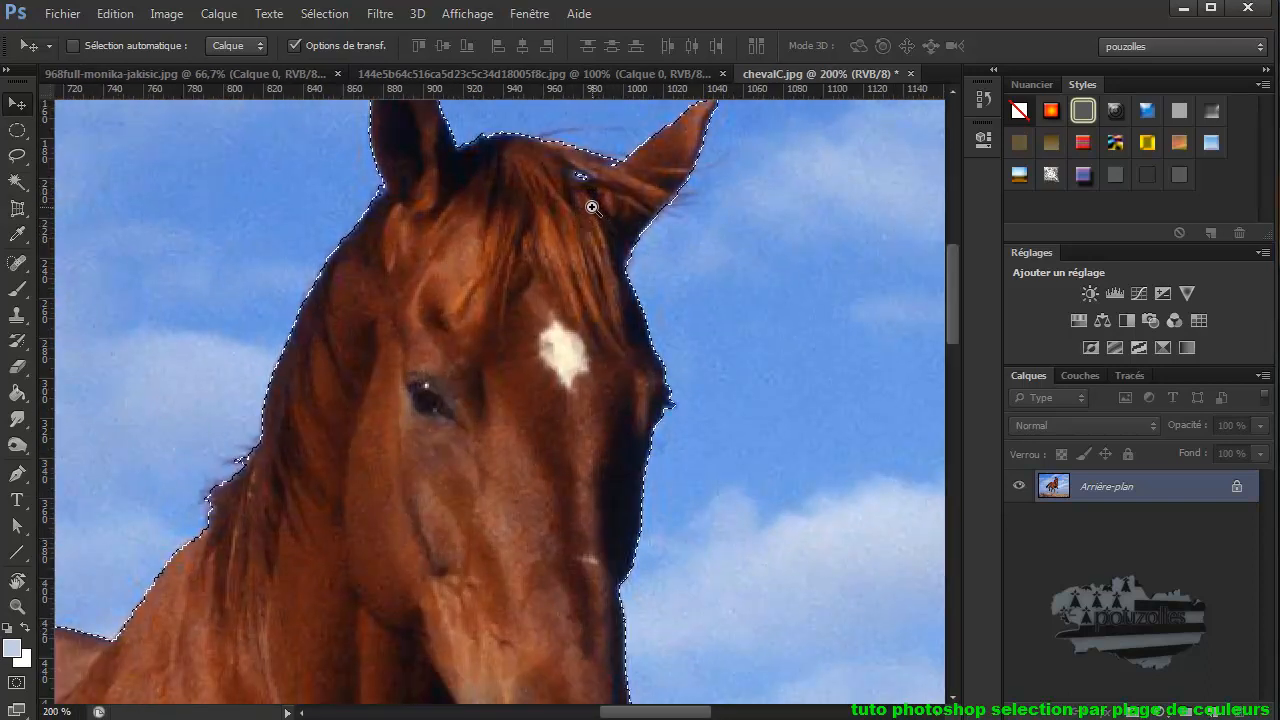
pyautogui.click(590, 205)
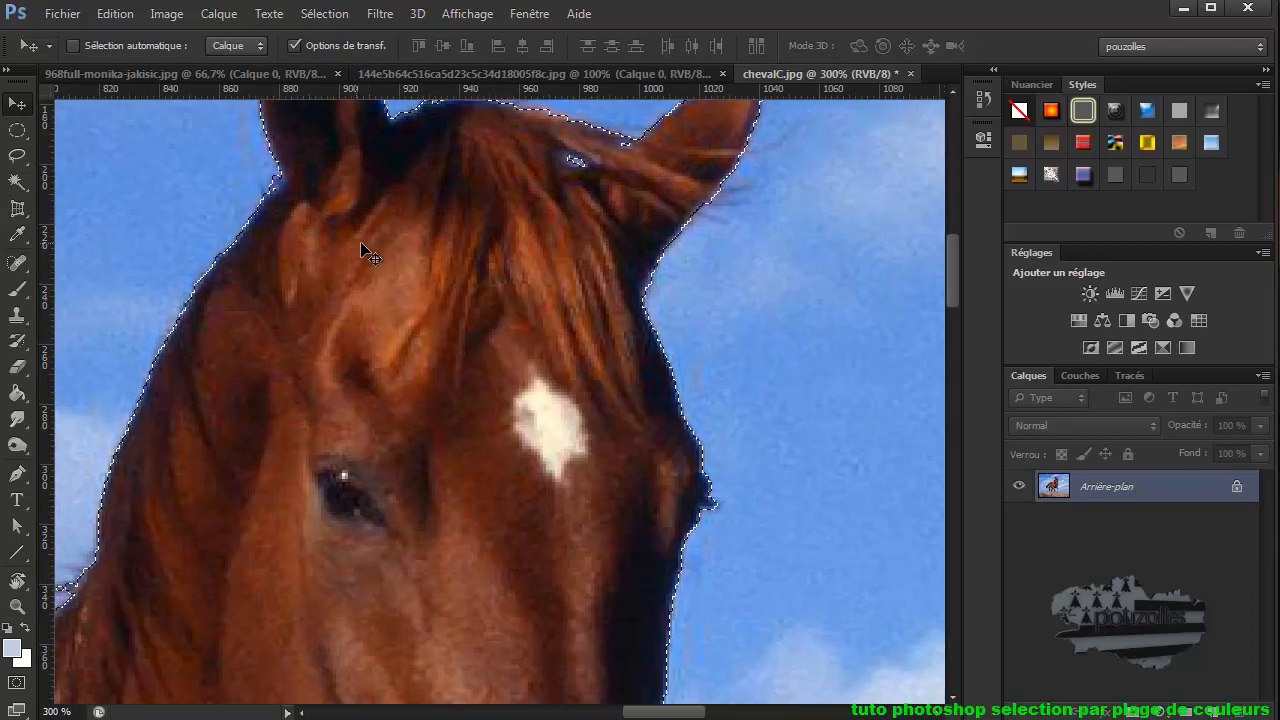
pyautogui.click(17, 156)
pyautogui.click(124, 46)
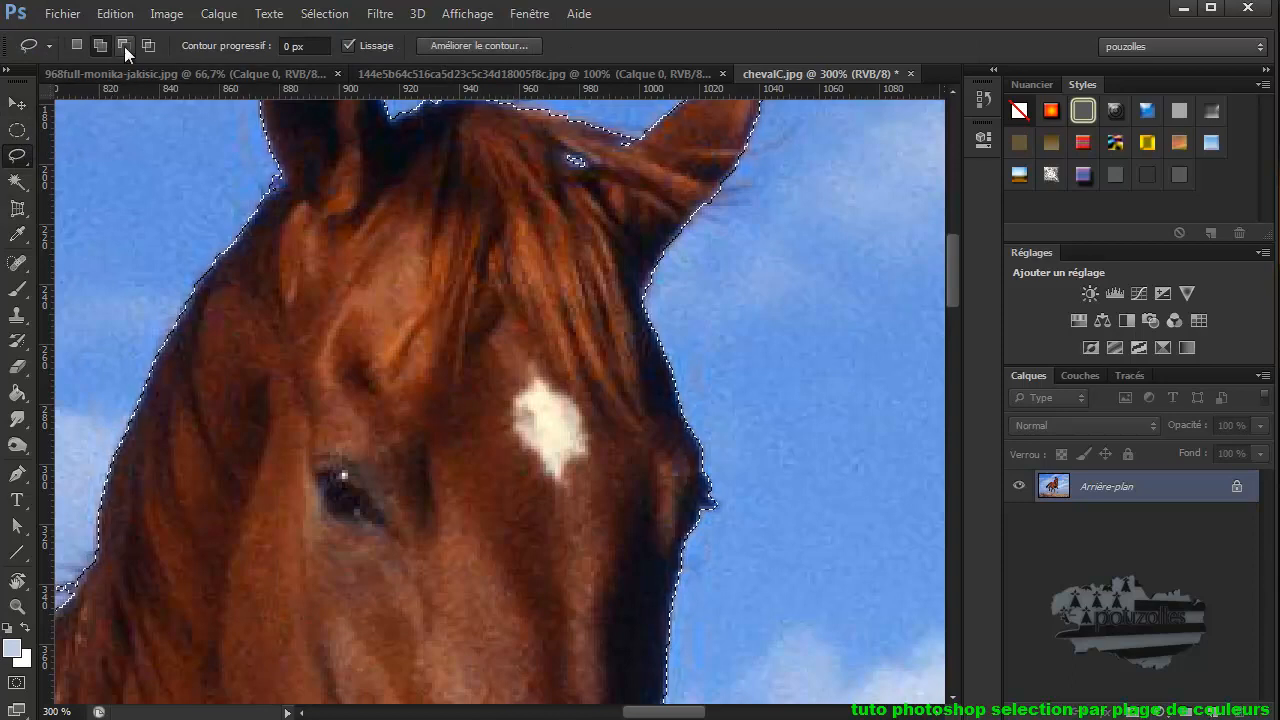
# - Examine the sky selection's edges around the horse's head, tail and legs and along the grass
pyautogui.keyDown('alt'); pyautogui.click(492, 337); pyautogui.keyUp('alt')
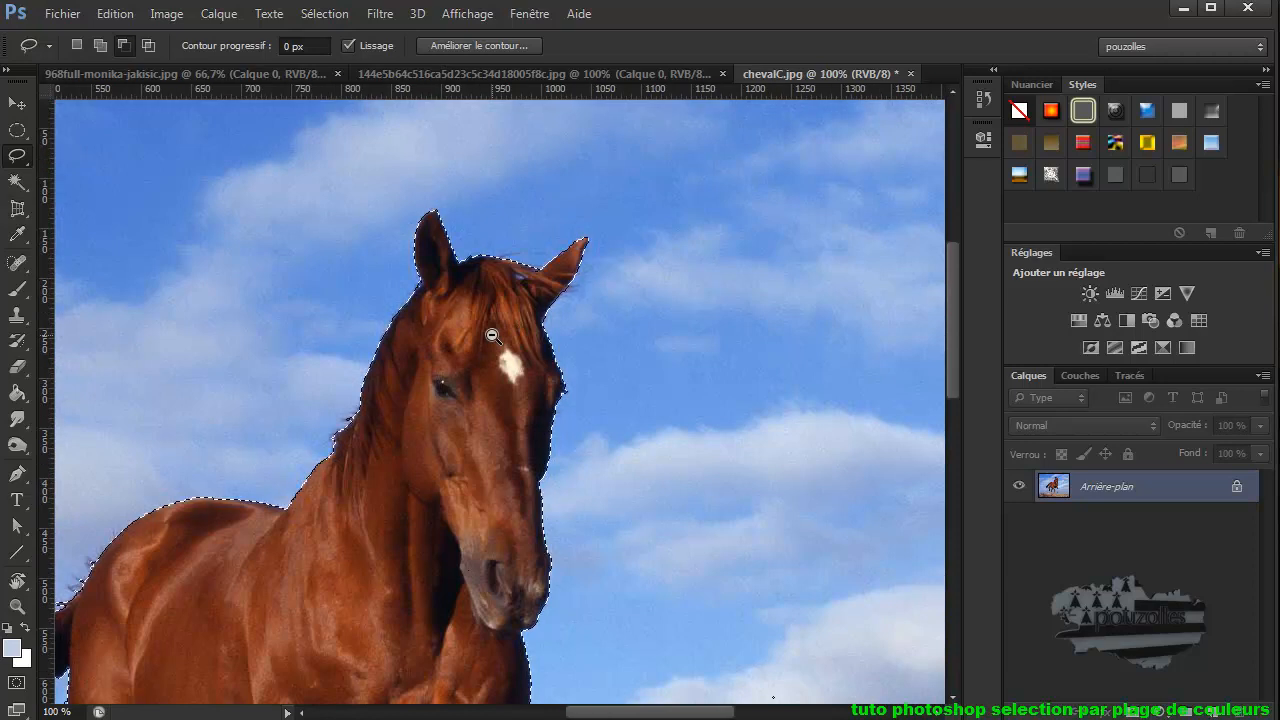
pyautogui.keyDown('alt'); pyautogui.click(492, 337); pyautogui.keyUp('alt')
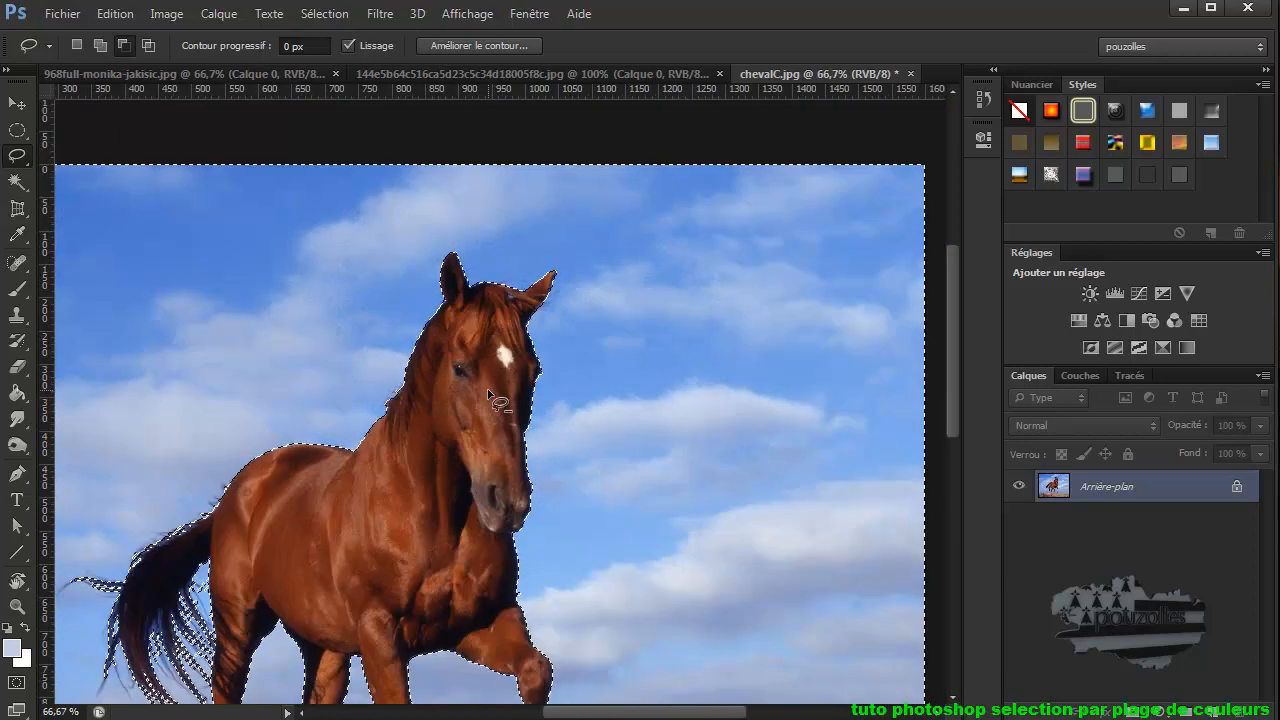
pyautogui.moveTo(950, 359); pyautogui.dragTo(954, 431)
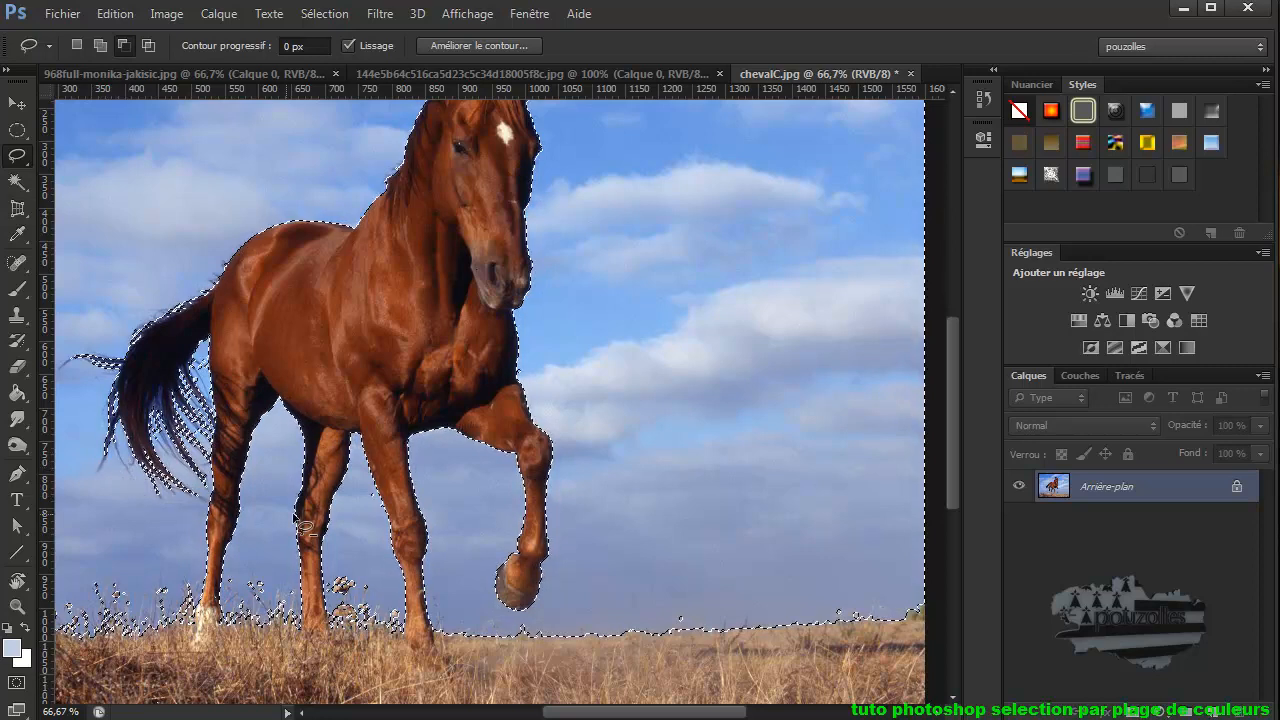
pyautogui.scroll(-3, 455, 500)
pyautogui.scroll(4, 455, 500)
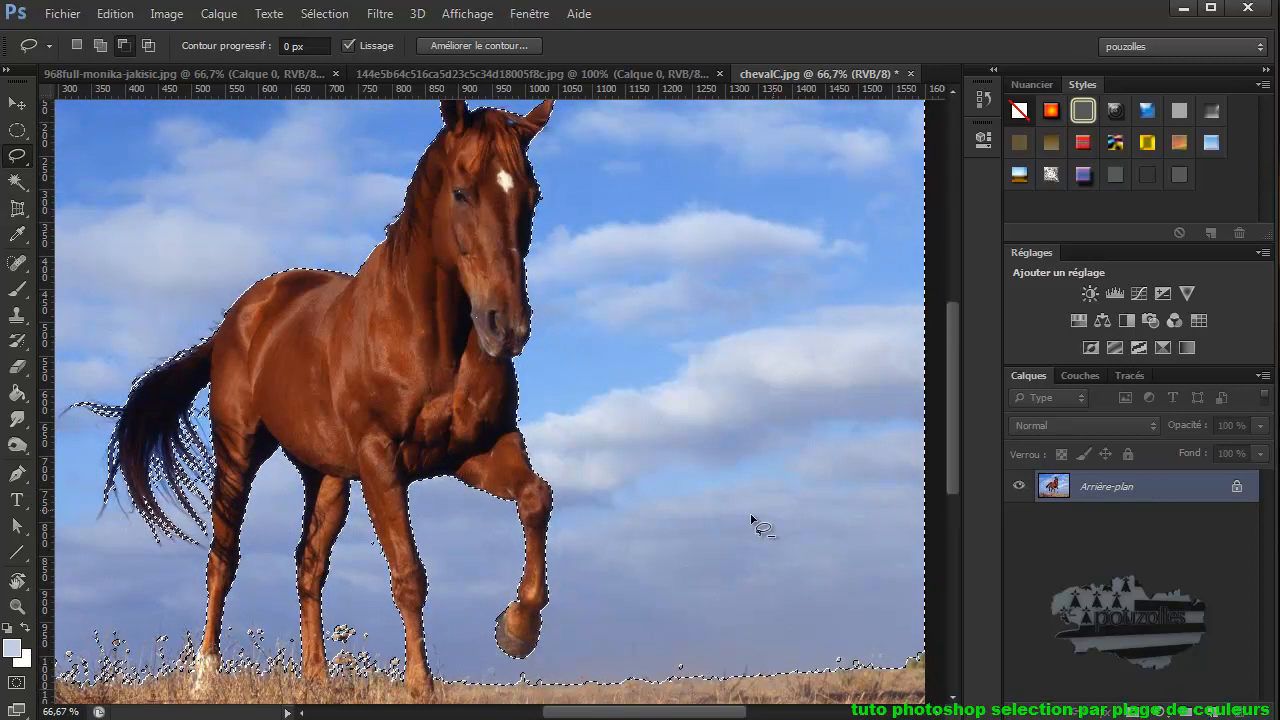
pyautogui.hotkey('ctrl', 'alt', 'z')
pyautogui.keyDown('ctrl'); pyautogui.keyDown('alt'); pyautogui.click(638, 500); pyautogui.keyUp('alt'); pyautogui.keyUp('ctrl')
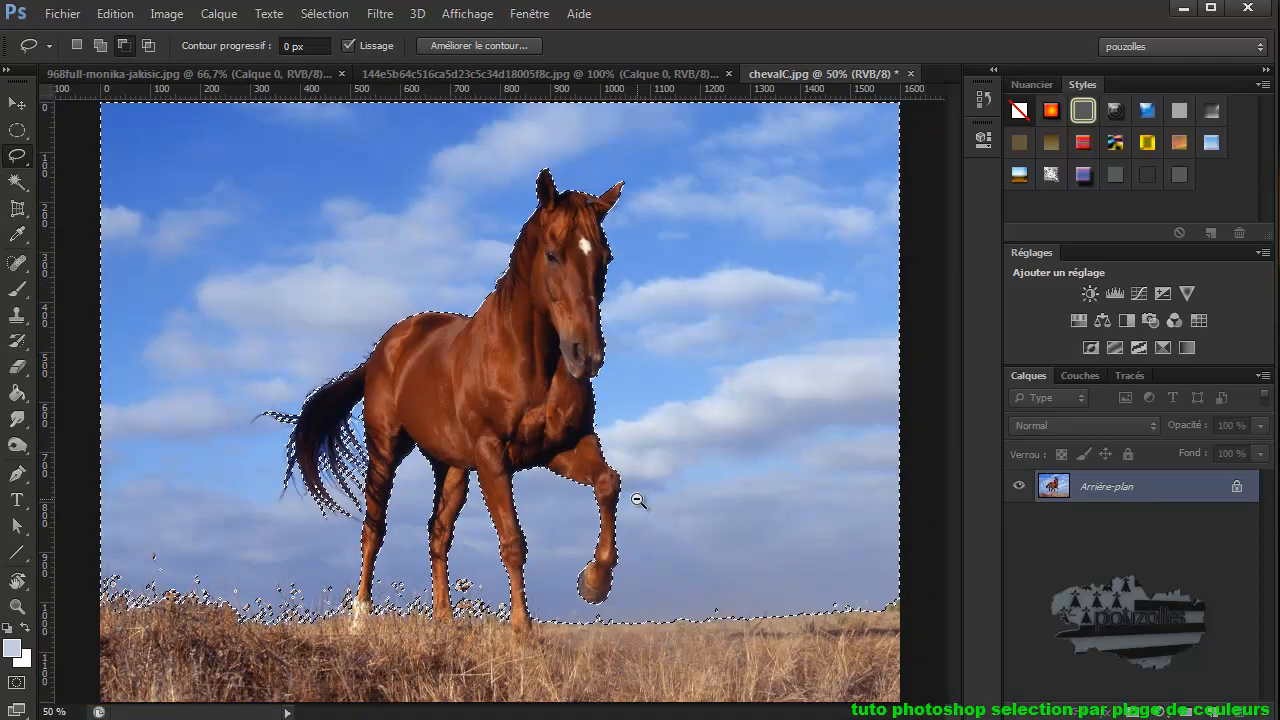
pyautogui.keyDown('ctrl'); pyautogui.keyDown('alt'); pyautogui.click(638, 500); pyautogui.keyUp('alt'); pyautogui.keyUp('ctrl')
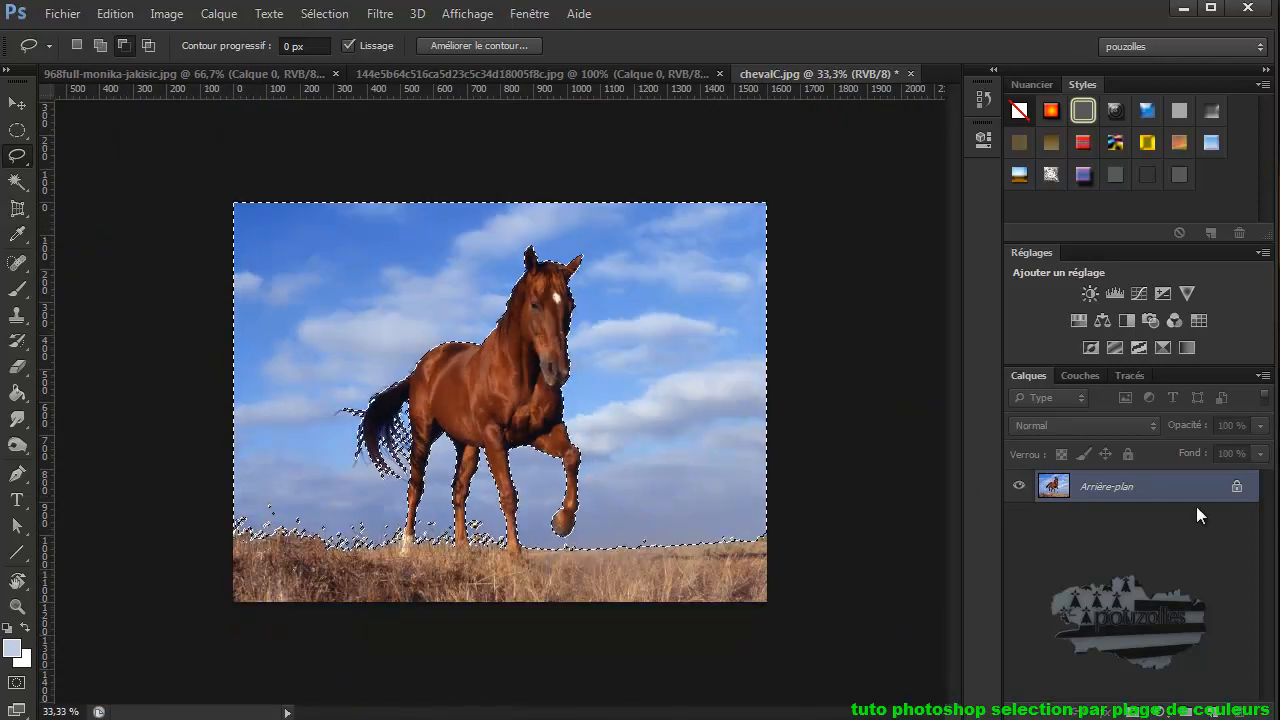
# - Duplicate the background layer, hide the original and delete the selected sky from the copy
pyautogui.moveTo(1177, 492); pyautogui.dragTo(1213, 712)
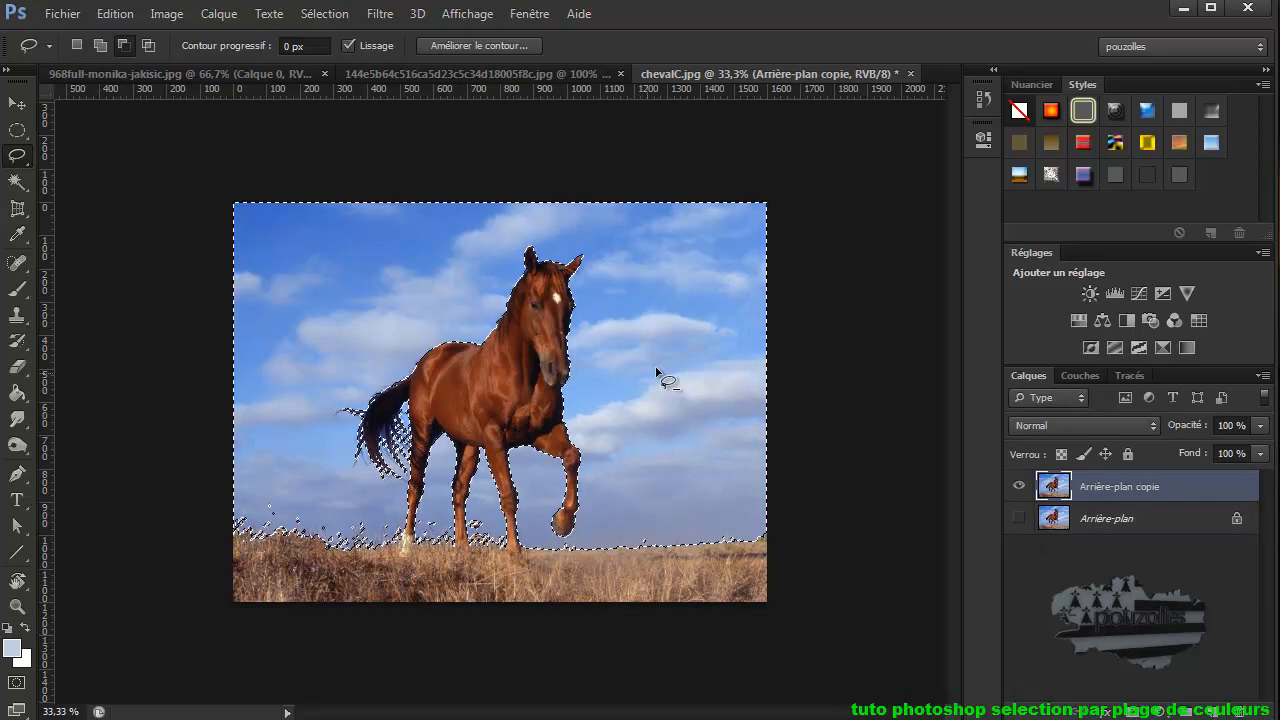
pyautogui.press('Delete')
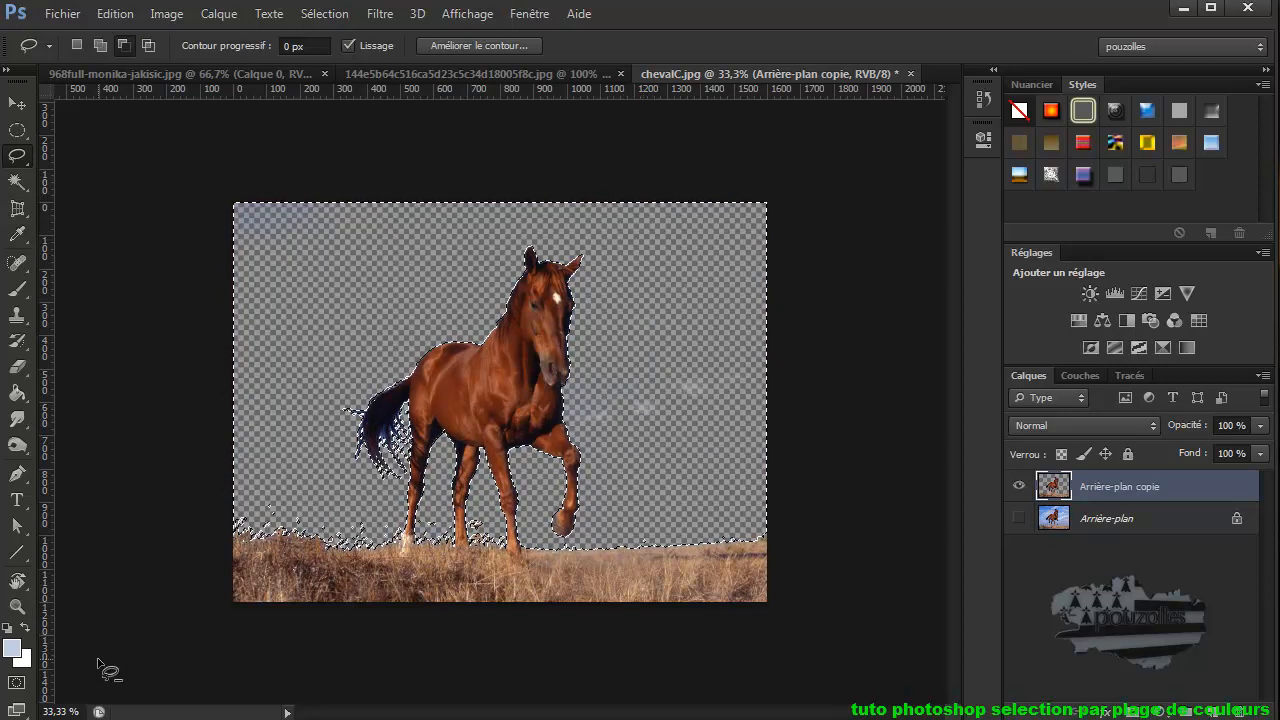
pyautogui.hotkey('ctrl', 'd')
# - Add a new empty layer above the horse cutout layer
pyautogui.keyDown('ctrl'); pyautogui.click(650, 412); pyautogui.keyUp('ctrl')
pyautogui.keyDown('ctrl'); pyautogui.click(735, 420); pyautogui.keyUp('ctrl')
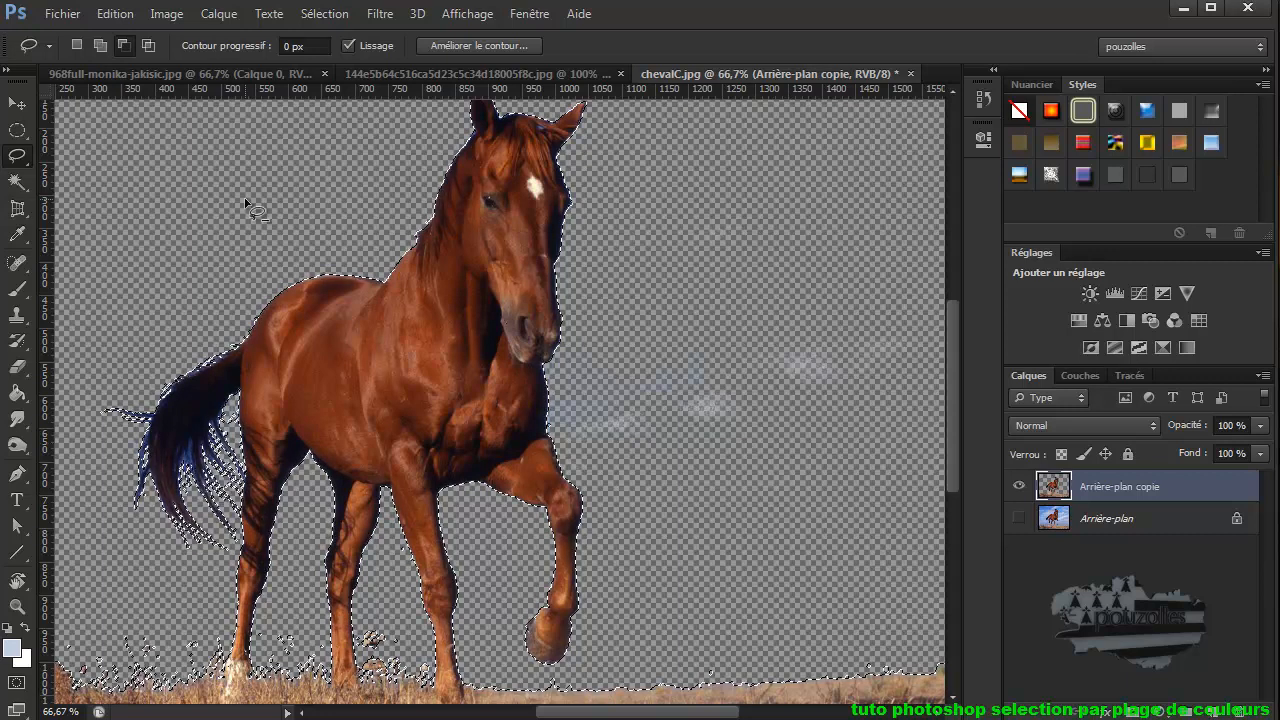
pyautogui.click(1214, 712)
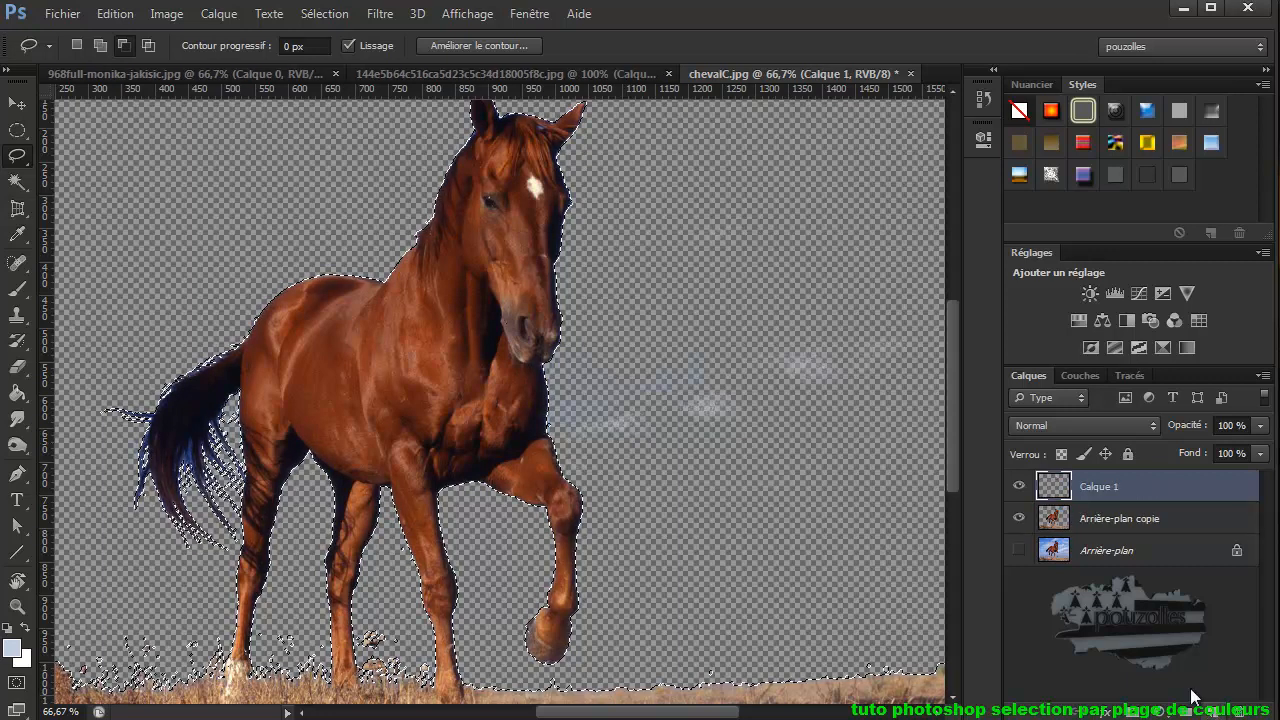
# - Restore the default colours and fill the sky selection on the new layer with black using the Paint Bucket
pyautogui.click(8, 632)
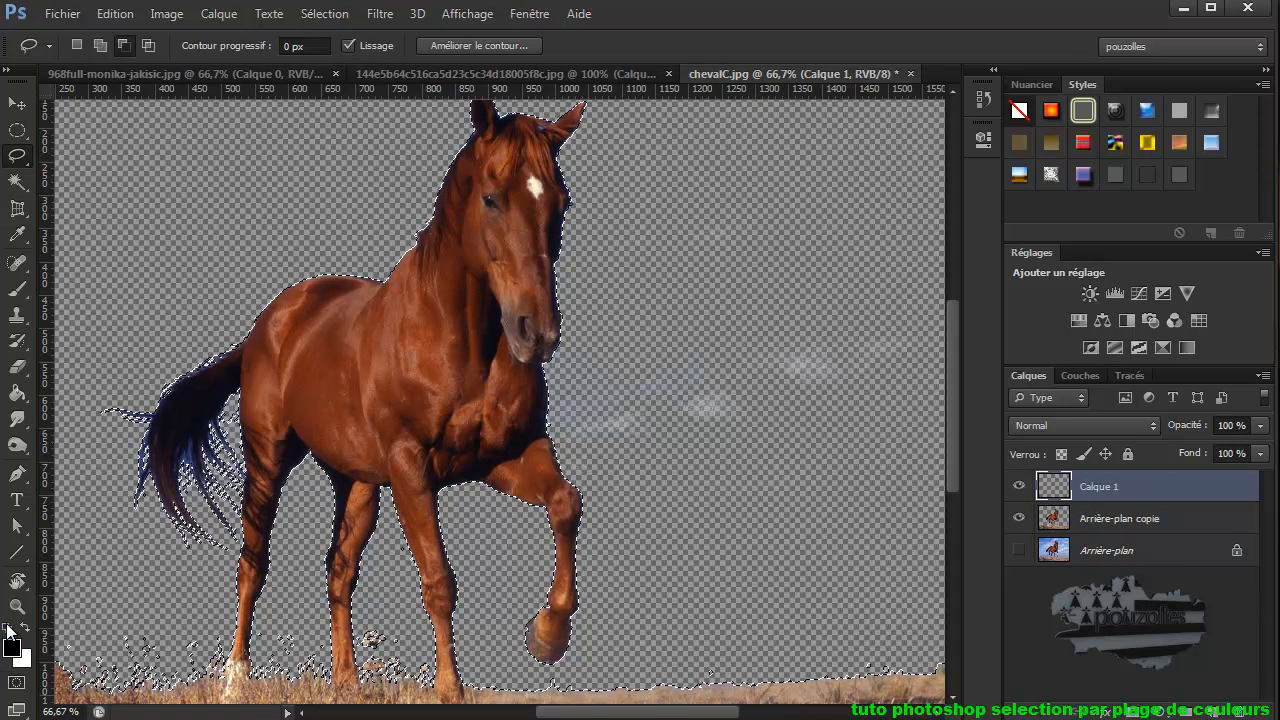
pyautogui.click(17, 393)
pyautogui.click(113, 327)
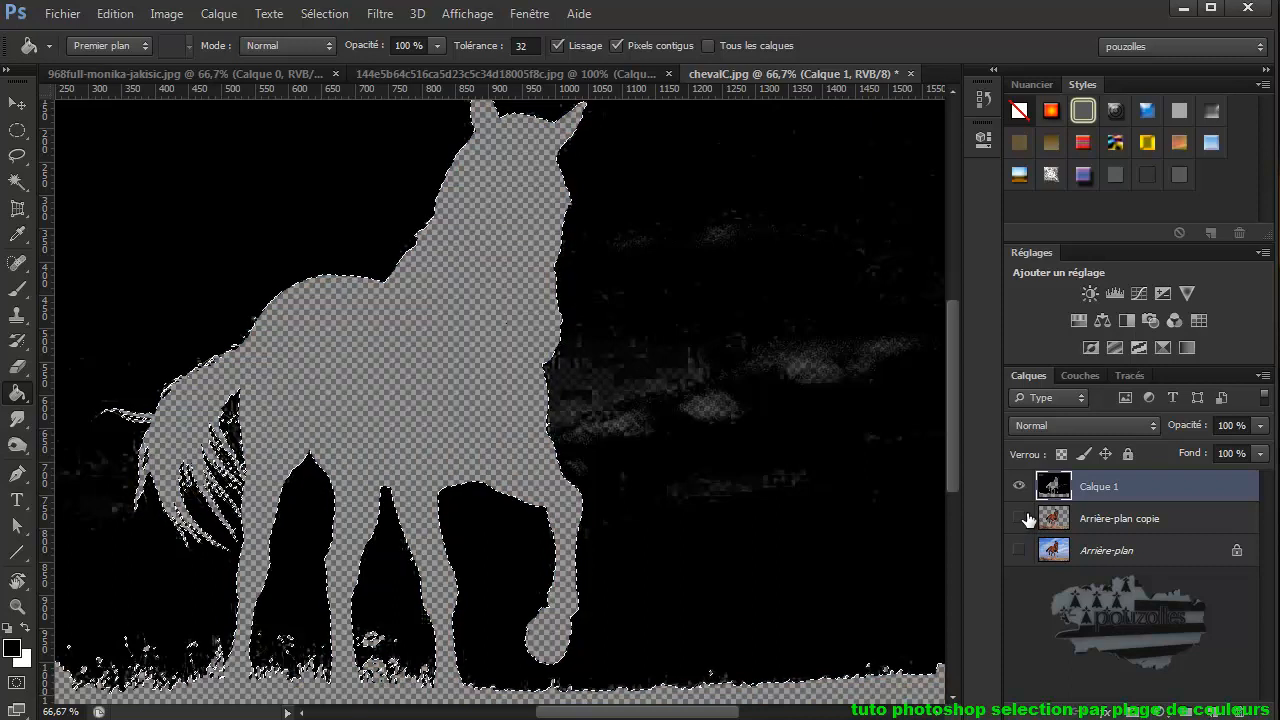
pyautogui.click(1019, 518)
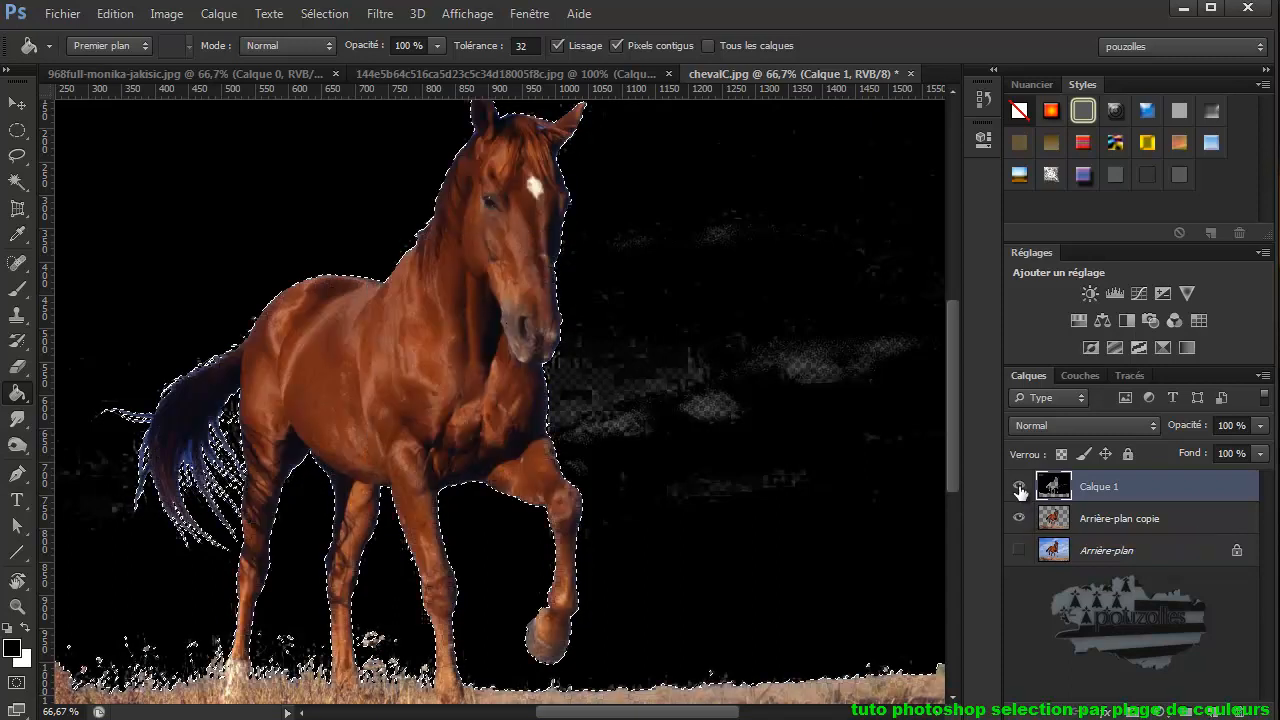
# - On the horse cutout layer, subtract a lassoed area around the leftover clouds from the selection, and deselect everything
pyautogui.click(1110, 520)
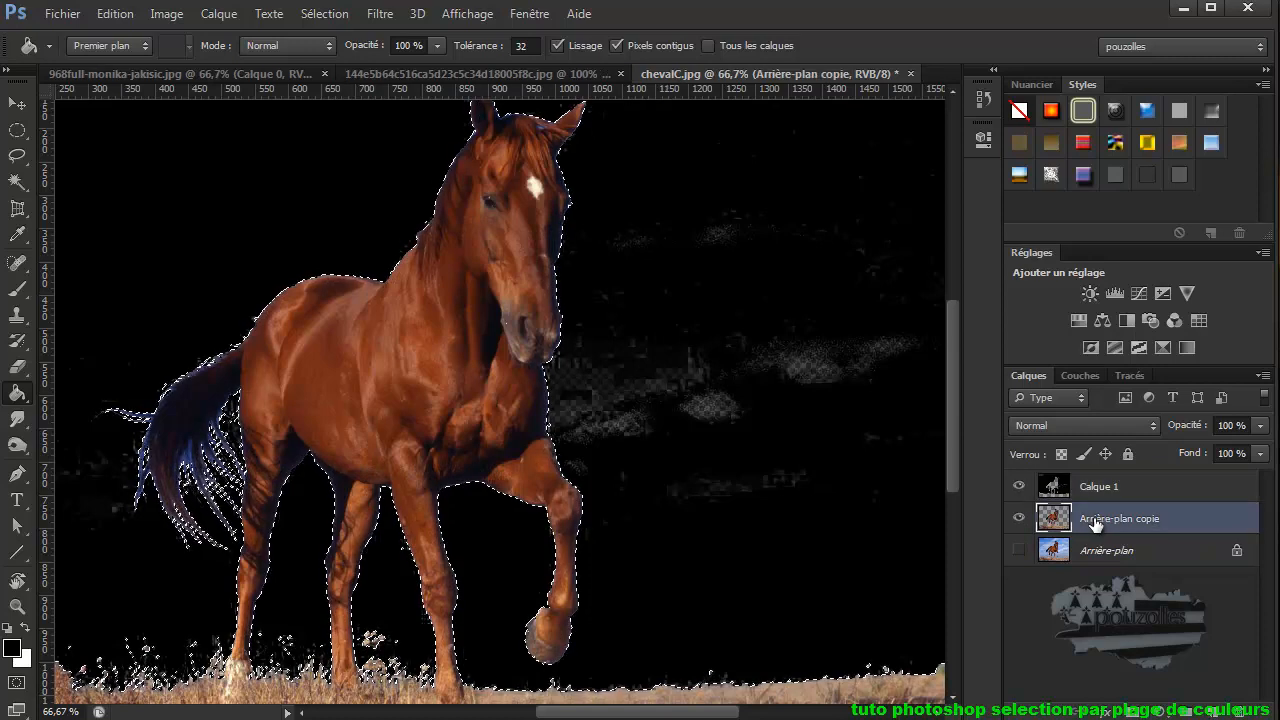
pyautogui.click(18, 157)
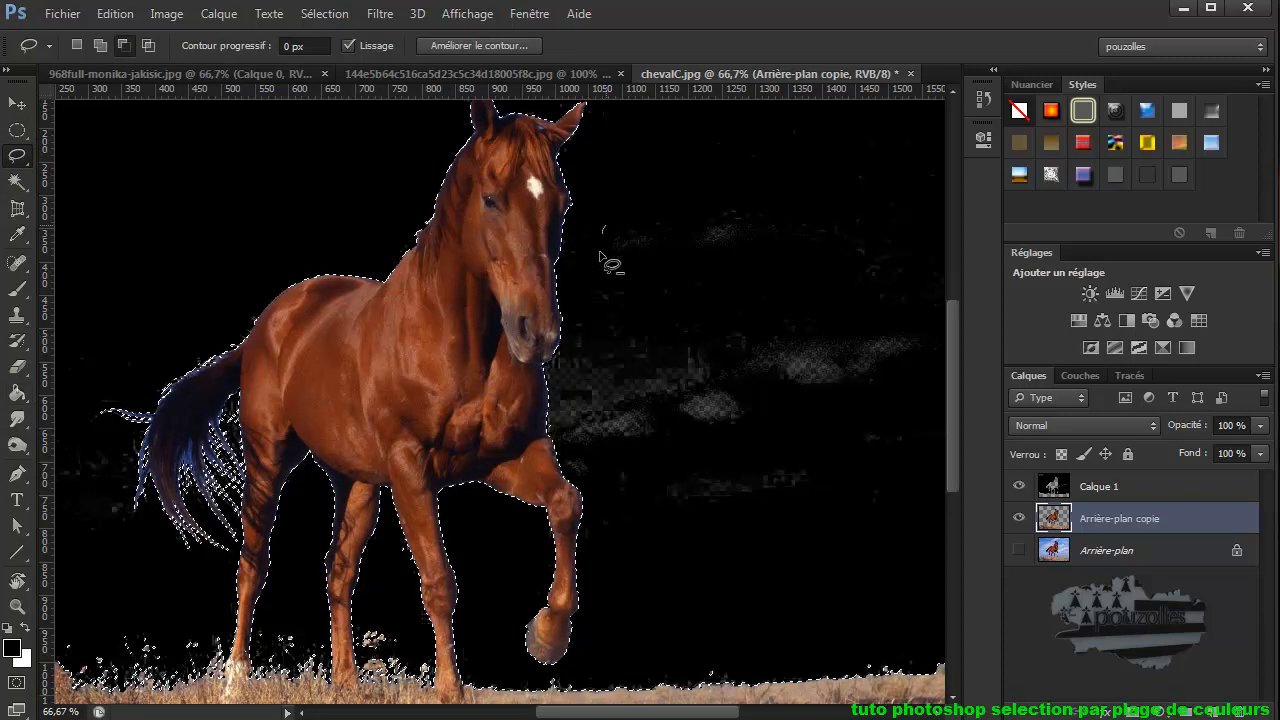
pyautogui.moveTo(639, 497)
pyautogui.mouseDown()
pyautogui.moveTo(771, 520)
pyautogui.moveTo(886, 438)
pyautogui.moveTo(928, 340)
pyautogui.moveTo(836, 273)
pyautogui.moveTo(705, 255)
pyautogui.mouseUp()
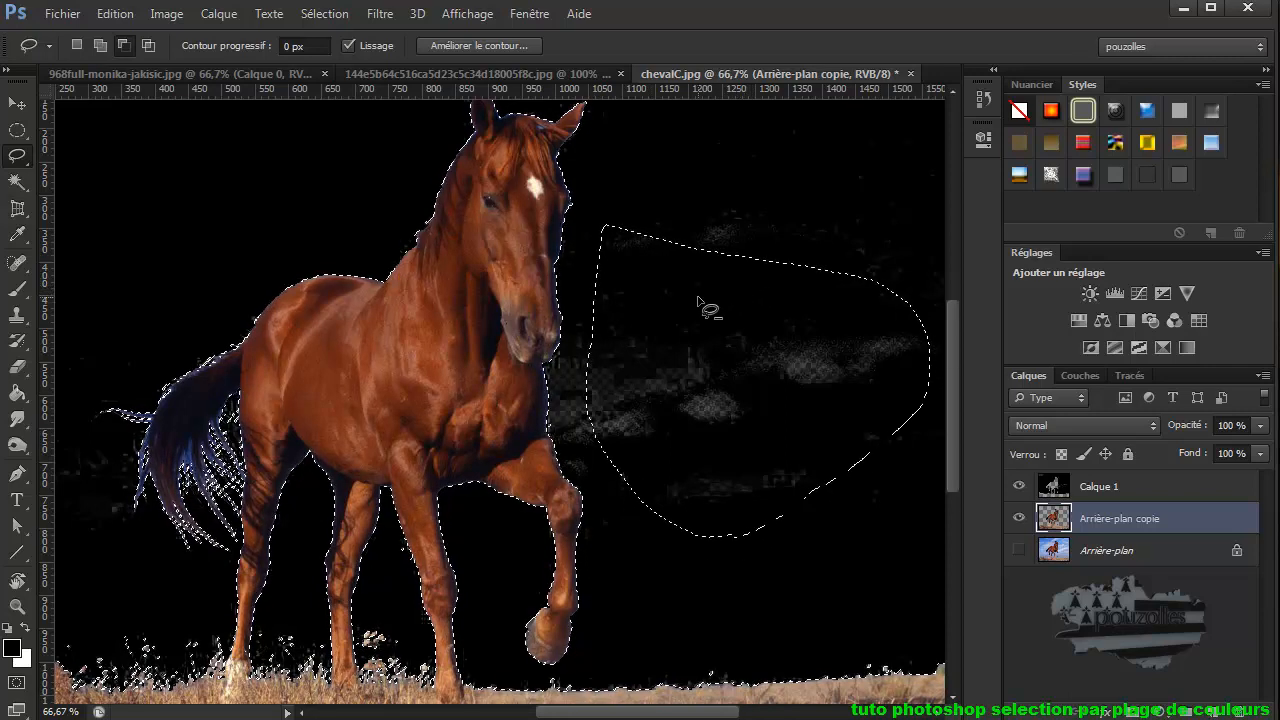
pyautogui.click(330, 14)
pyautogui.click(344, 58)
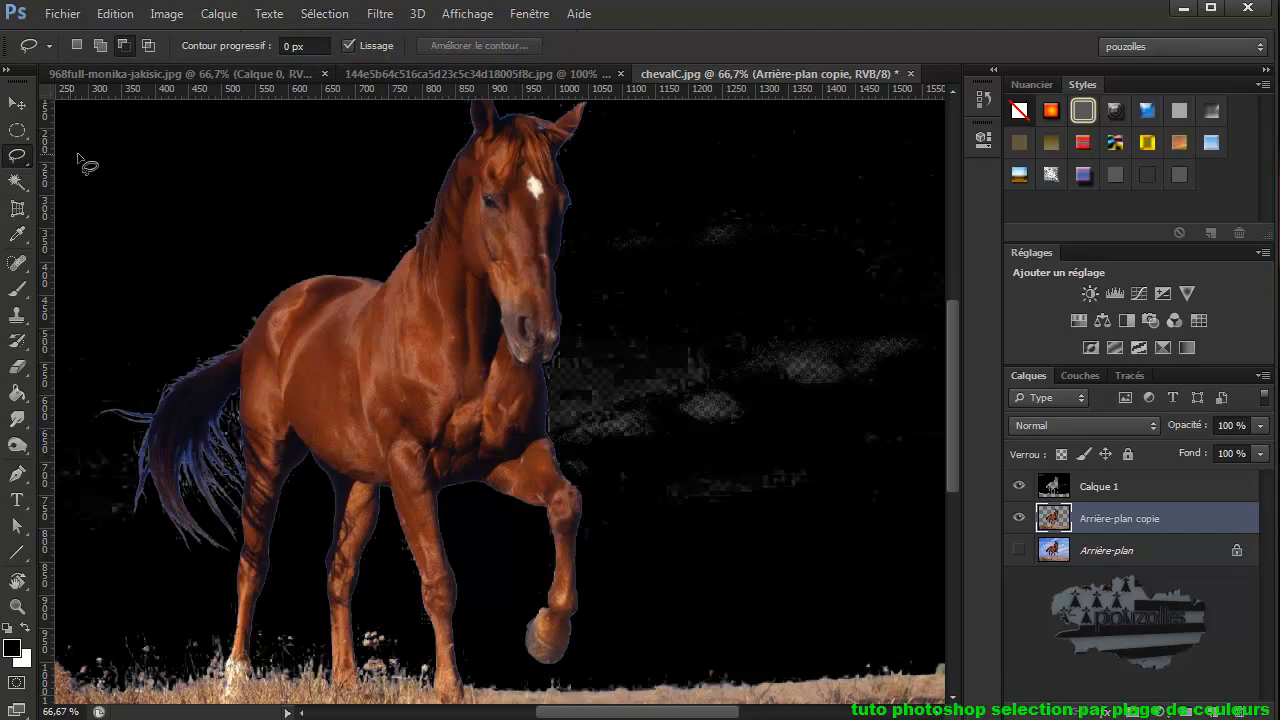
# - Lasso the leftover cloud patches in front of the horse, delete them from the cutout layer and hide the black layer
pyautogui.moveTo(633, 195); pyautogui.dragTo(599, 221)
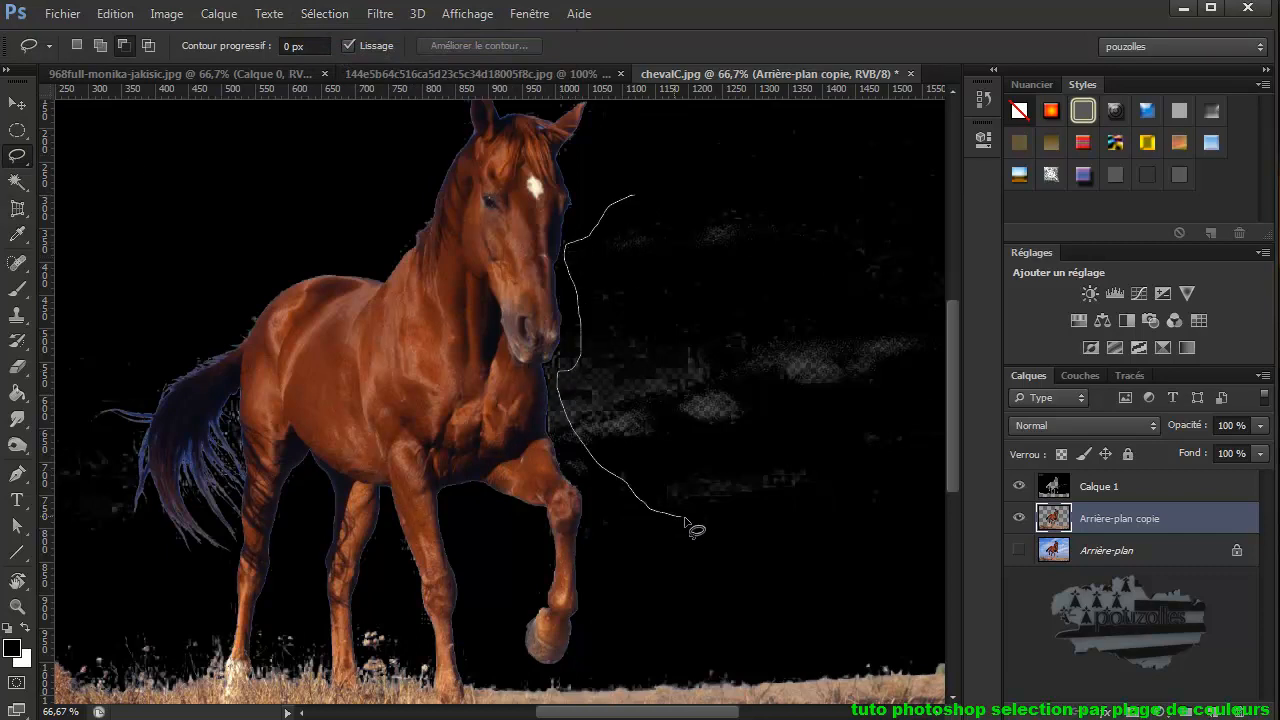
pyautogui.moveTo(760, 440)
pyautogui.mouseDown()
pyautogui.moveTo(906, 325)
pyautogui.moveTo(678, 220)
pyautogui.mouseUp()
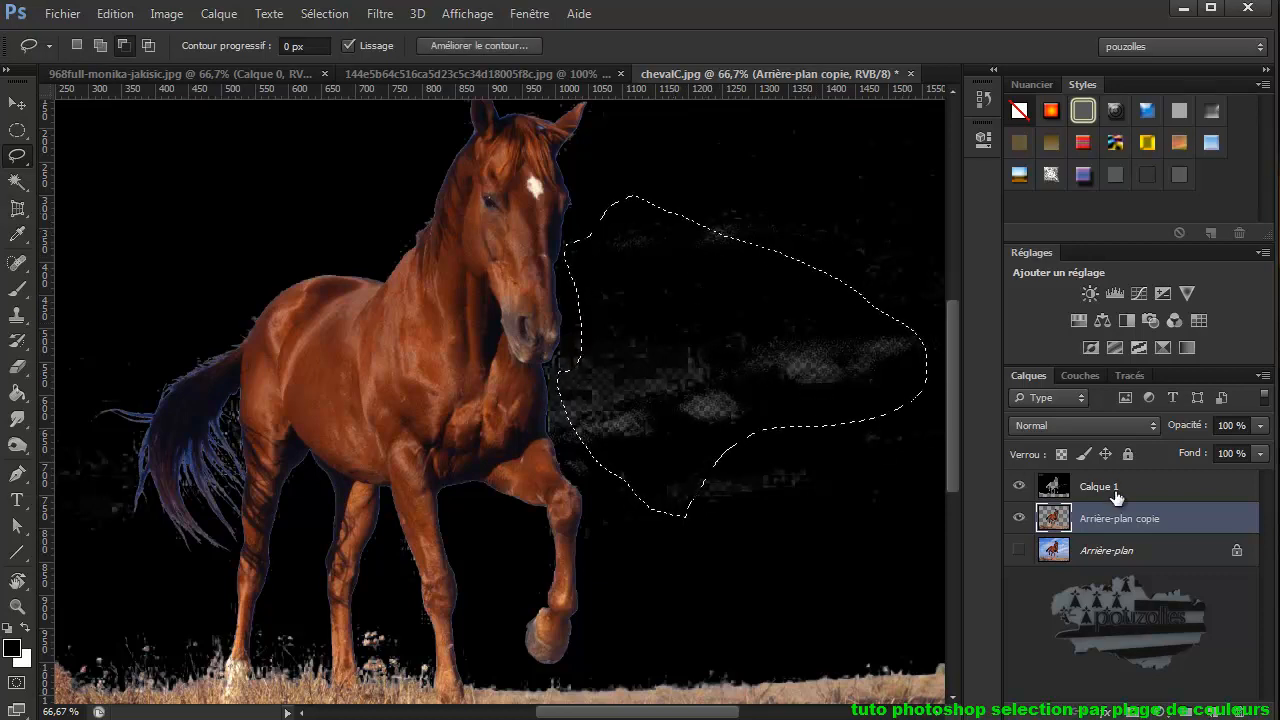
pyautogui.click(1018, 489)
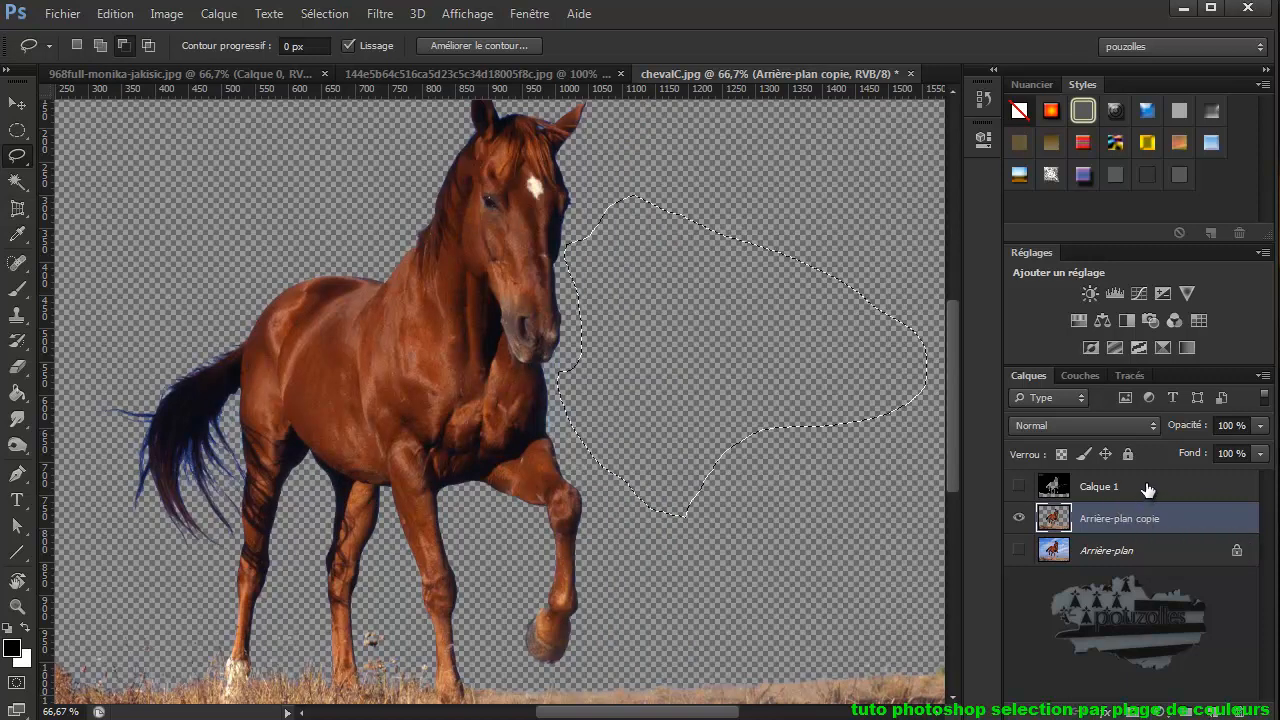
# - Delete the black-filled layer and clear the selection
pyautogui.moveTo(1147, 489); pyautogui.dragTo(1241, 710)
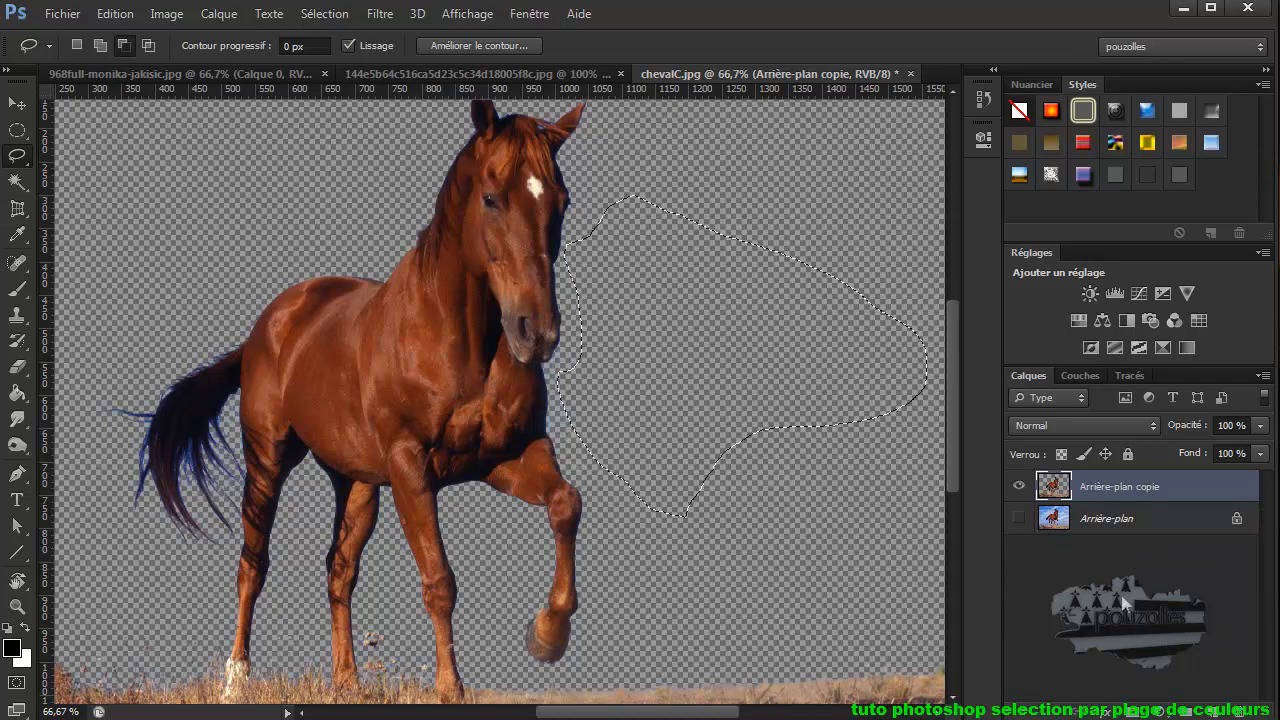
pyautogui.click(324, 13)
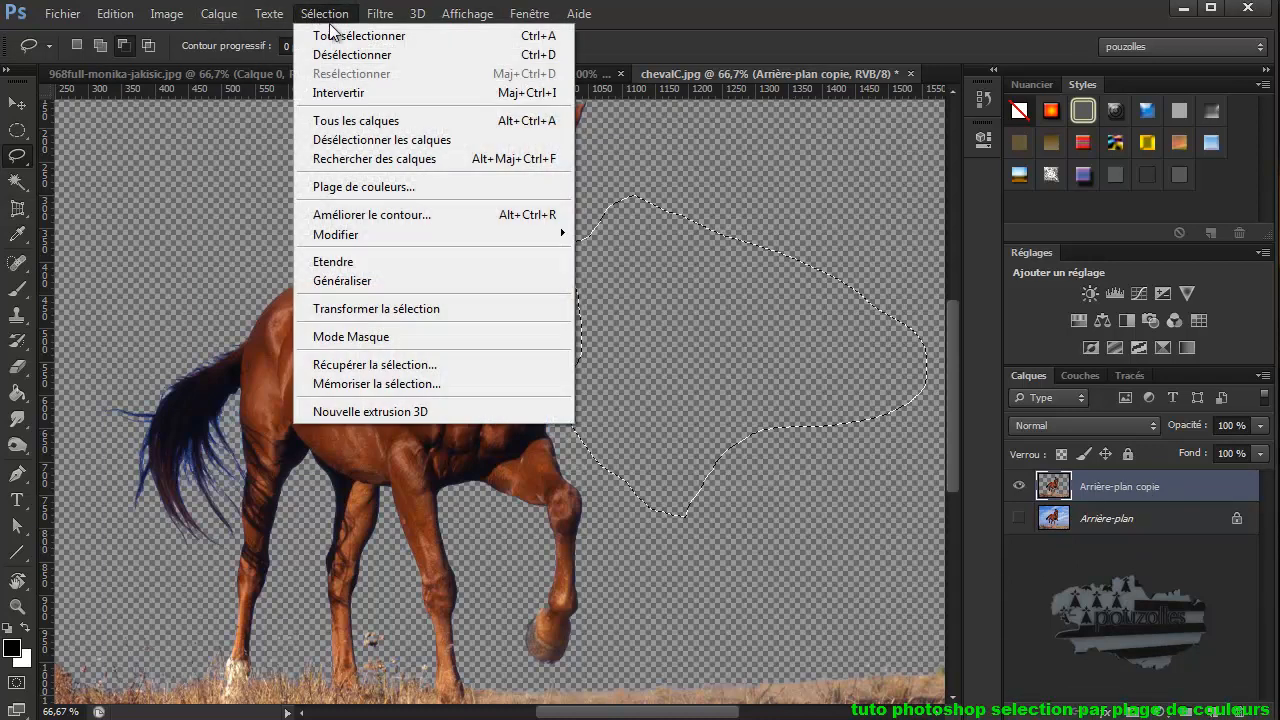
pyautogui.click(330, 54)
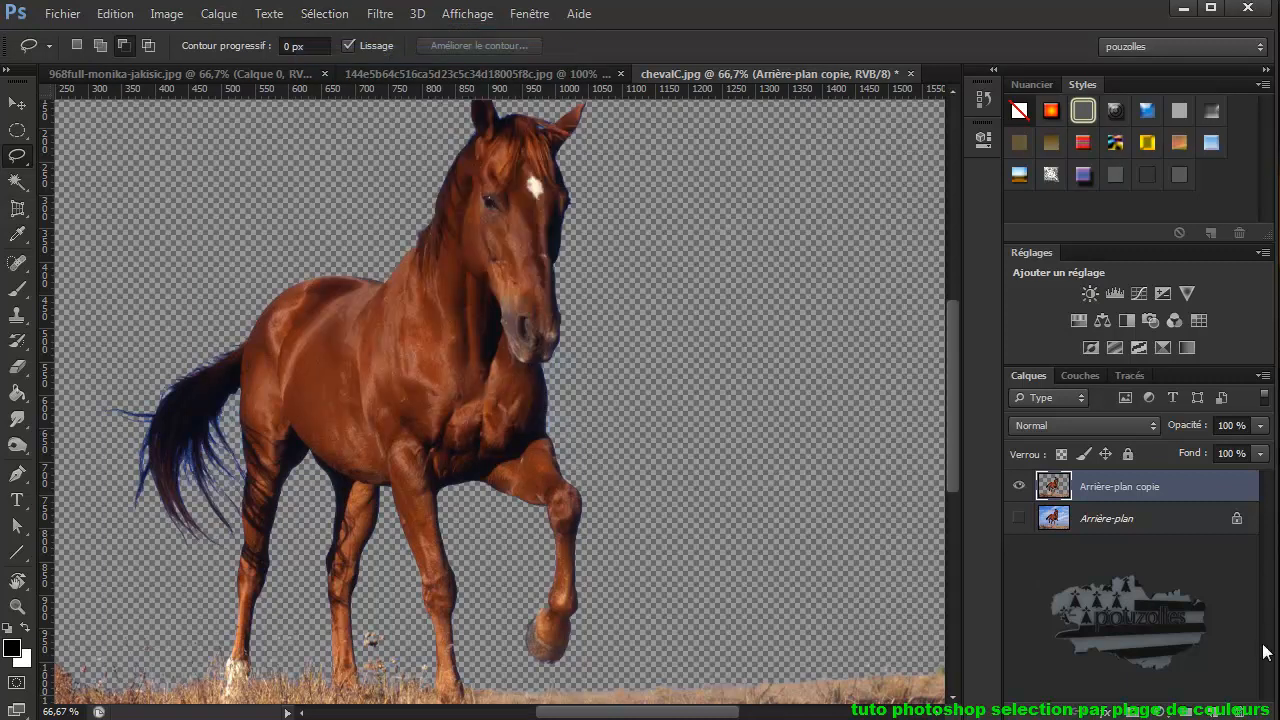
# - Add a new layer, fill it entirely with black and place it beneath the horse cutout layer
pyautogui.click(1220, 712)
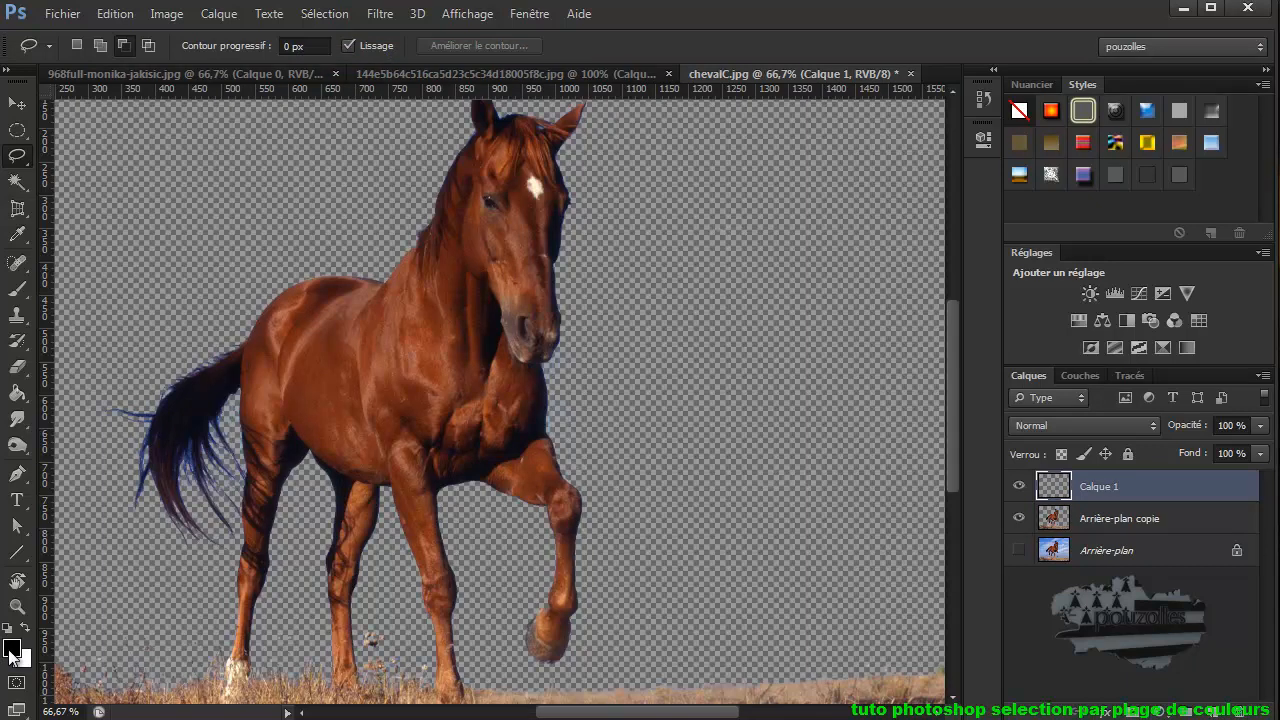
pyautogui.click(17, 393)
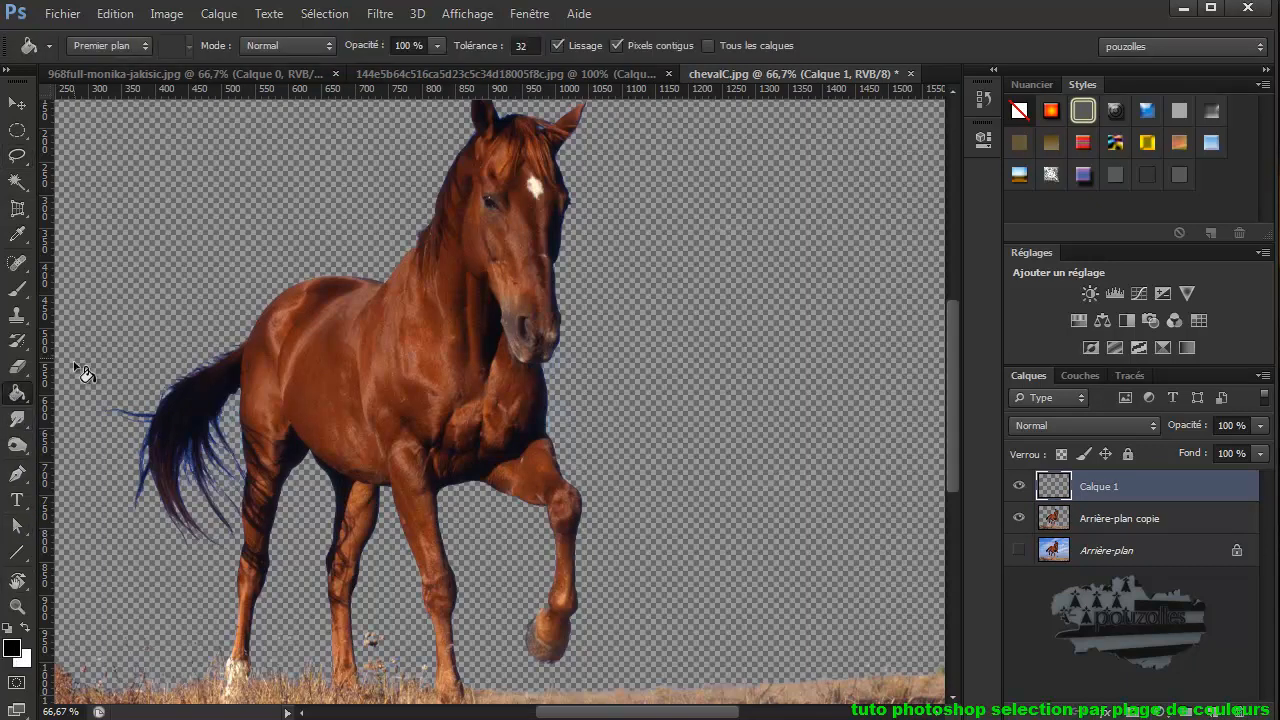
pyautogui.click(128, 322)
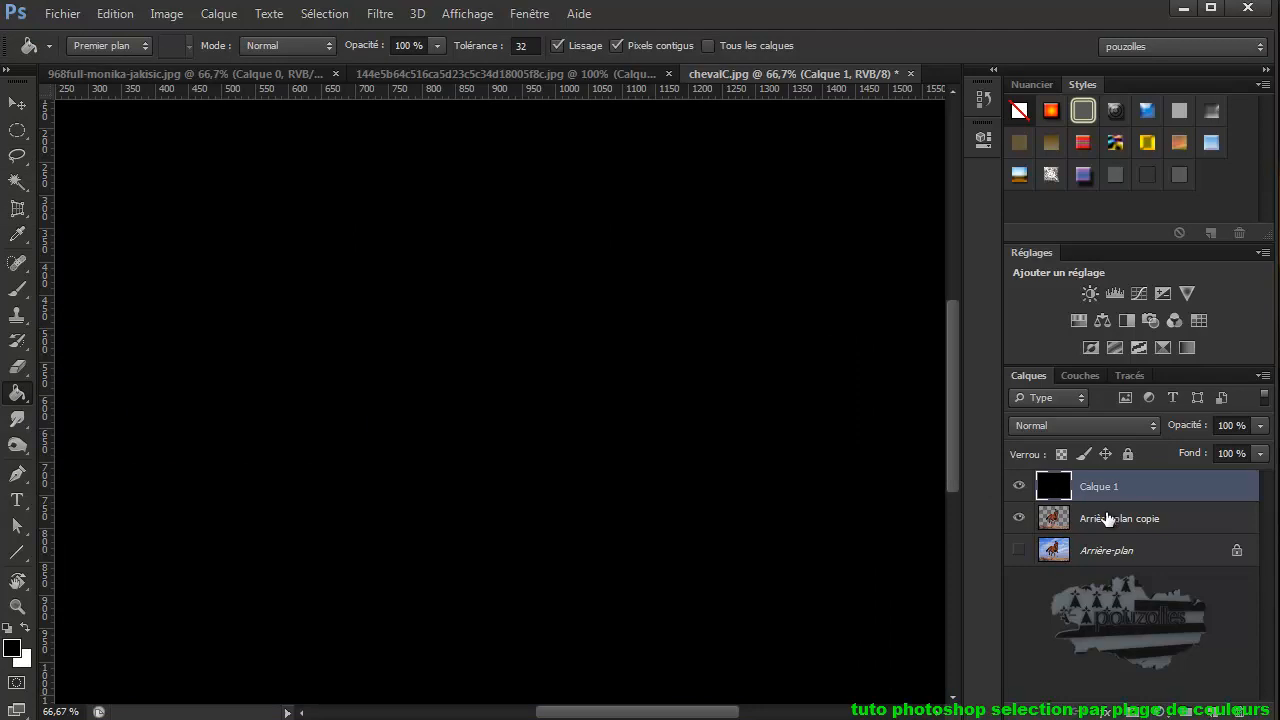
pyautogui.moveTo(1128, 490); pyautogui.dragTo(1133, 538)
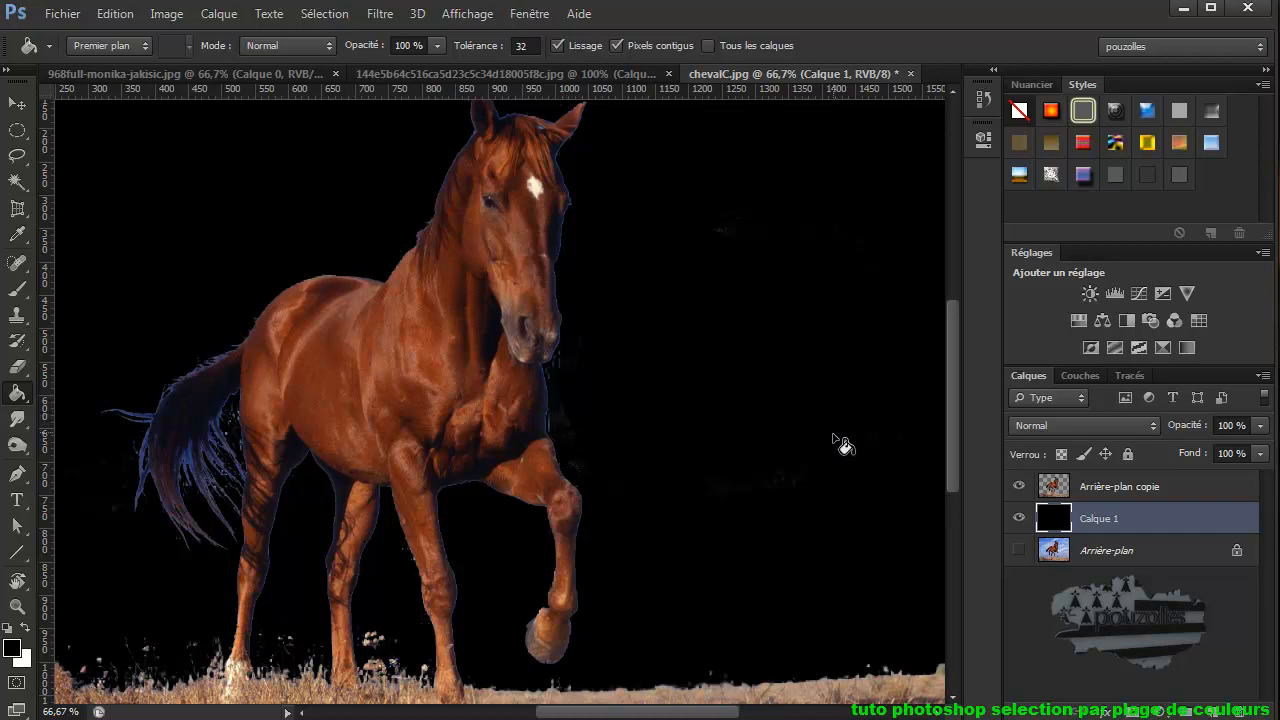
pyautogui.scroll(-1, 795, 471)
pyautogui.scroll(1, 805, 480)
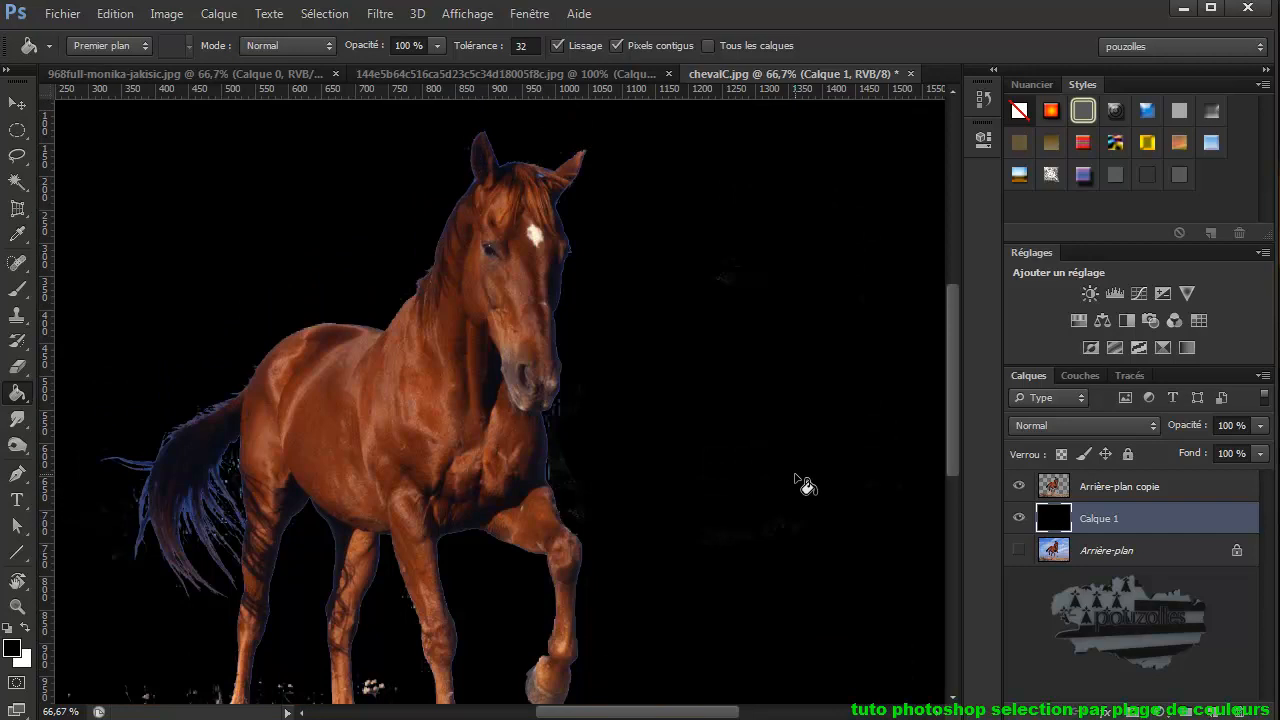
# - Delete the horse cutout layer and the black layer, and show the original background layer
pyautogui.click(1019, 518)
pyautogui.click(1019, 486)
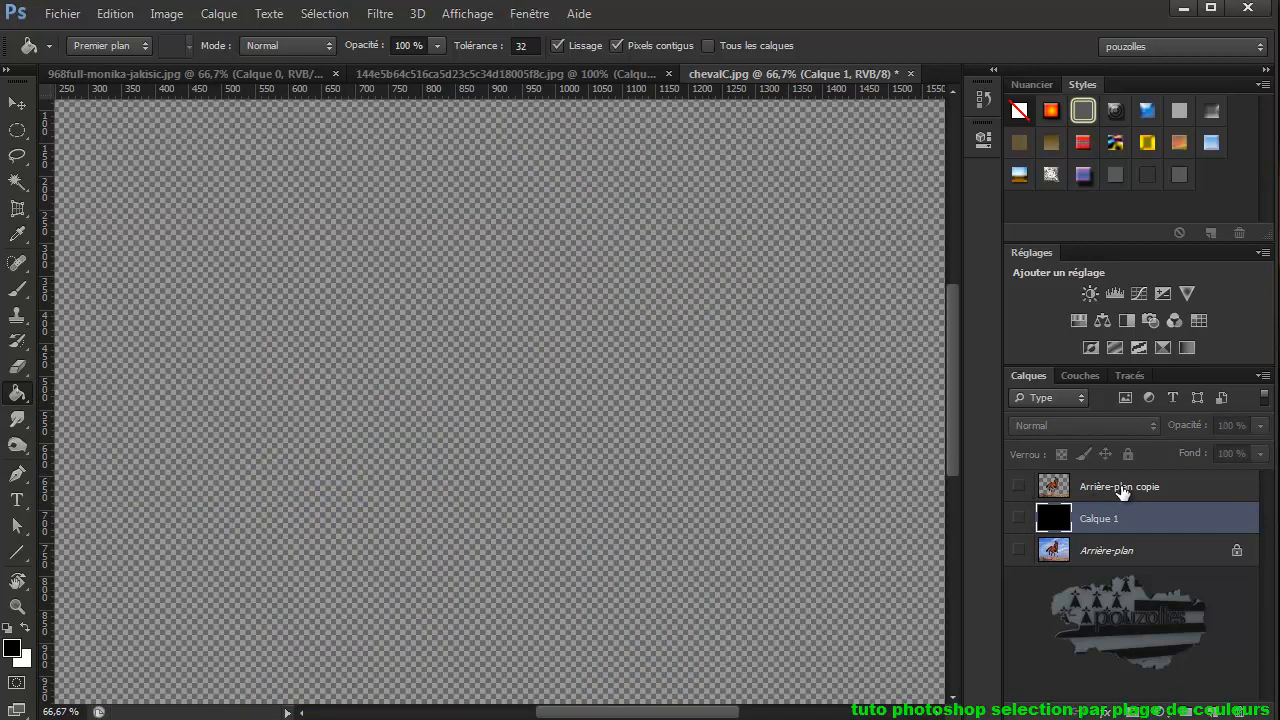
pyautogui.moveTo(1187, 606); pyautogui.dragTo(1240, 708)
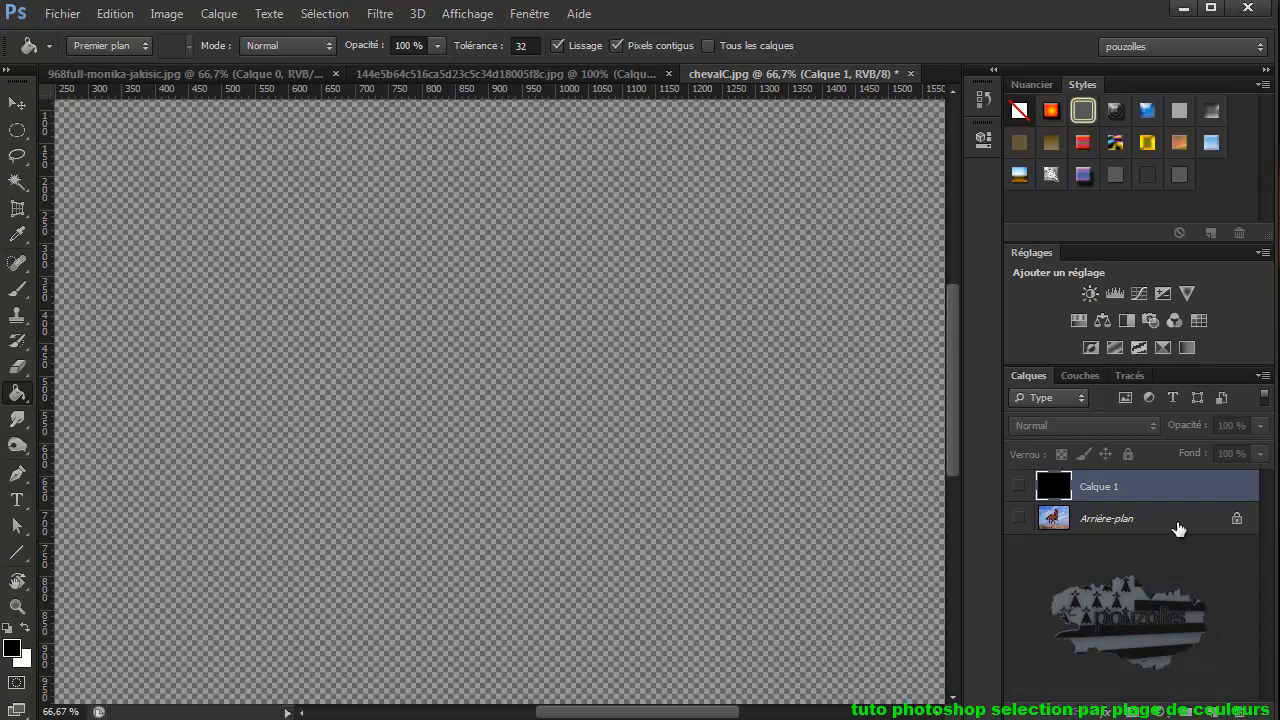
pyautogui.moveTo(1179, 487); pyautogui.dragTo(1240, 708)
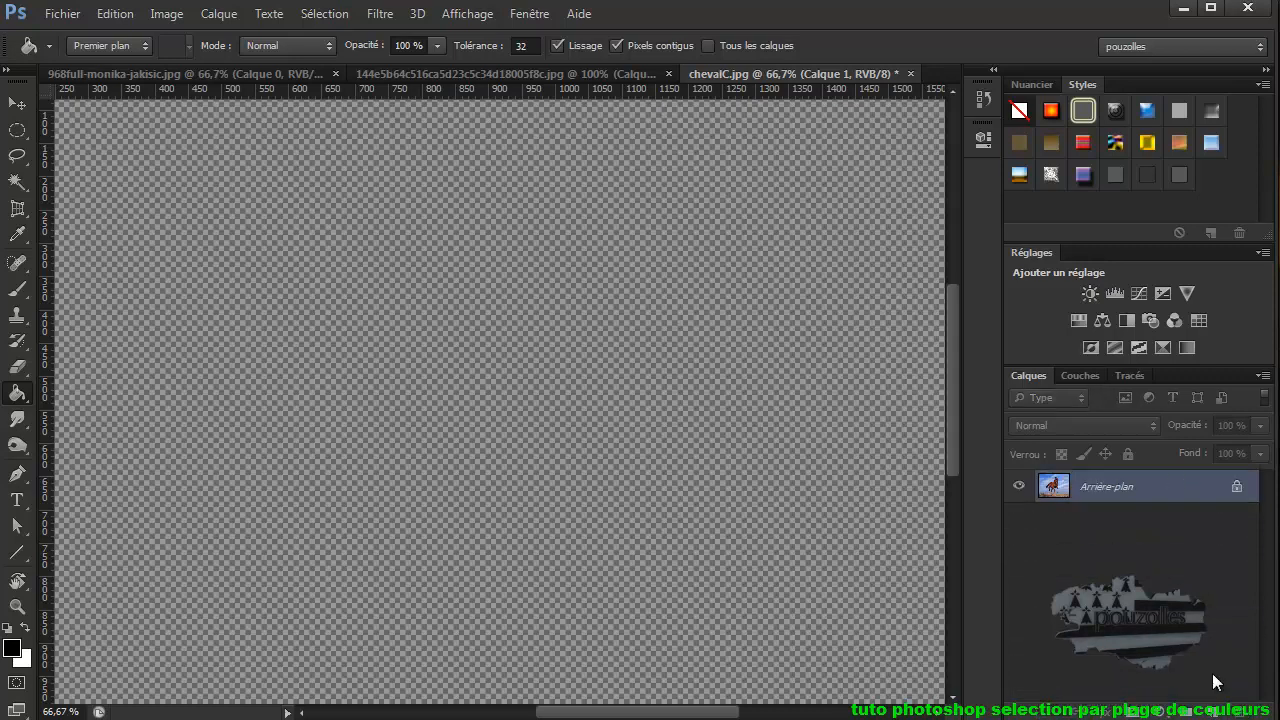
pyautogui.click(1019, 486)
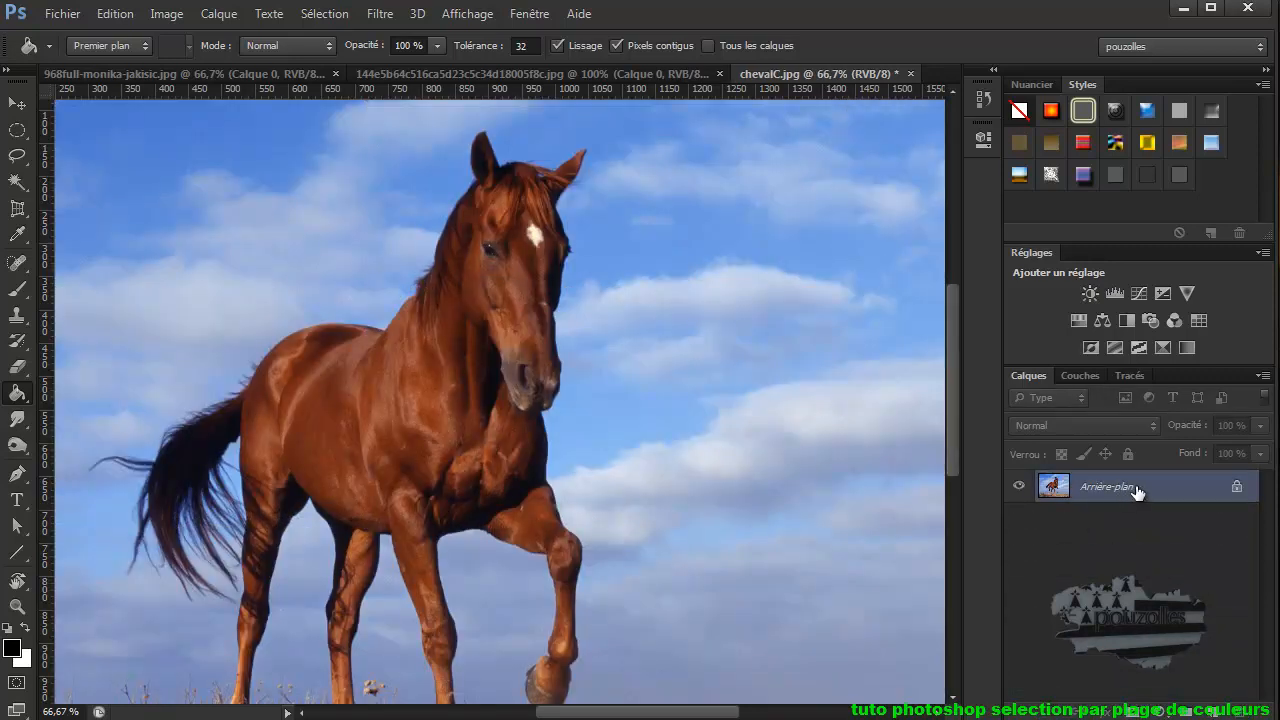
# - Open Color Range on the original horse photo and set the tolerance to 78
pyautogui.click(325, 16)
pyautogui.click(322, 15)
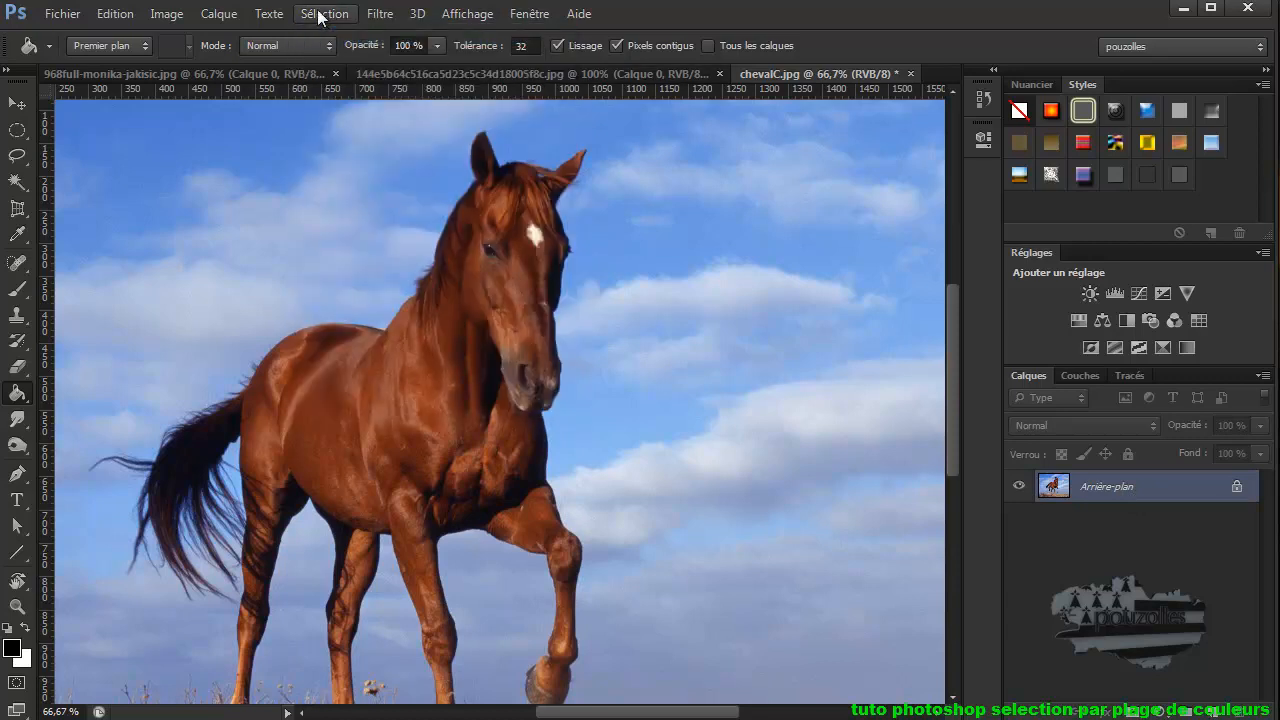
pyautogui.click(324, 15)
pyautogui.click(351, 189)
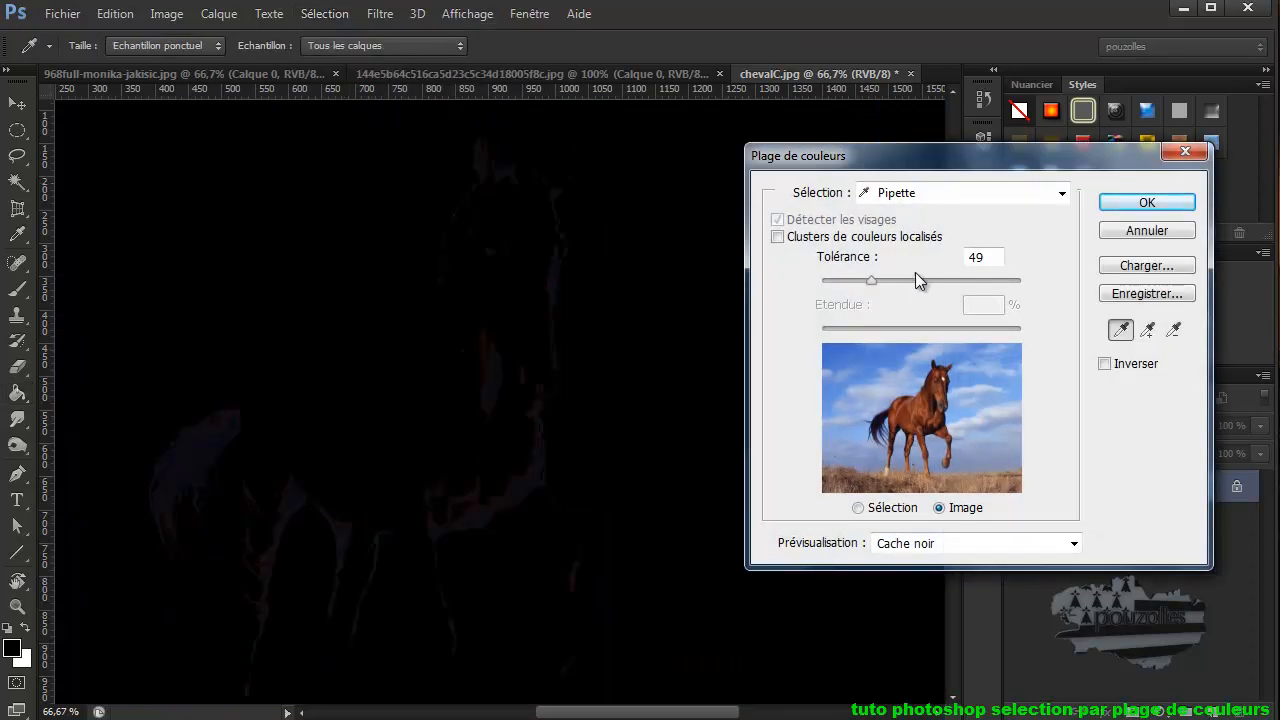
pyautogui.moveTo(874, 284); pyautogui.dragTo(900, 285)
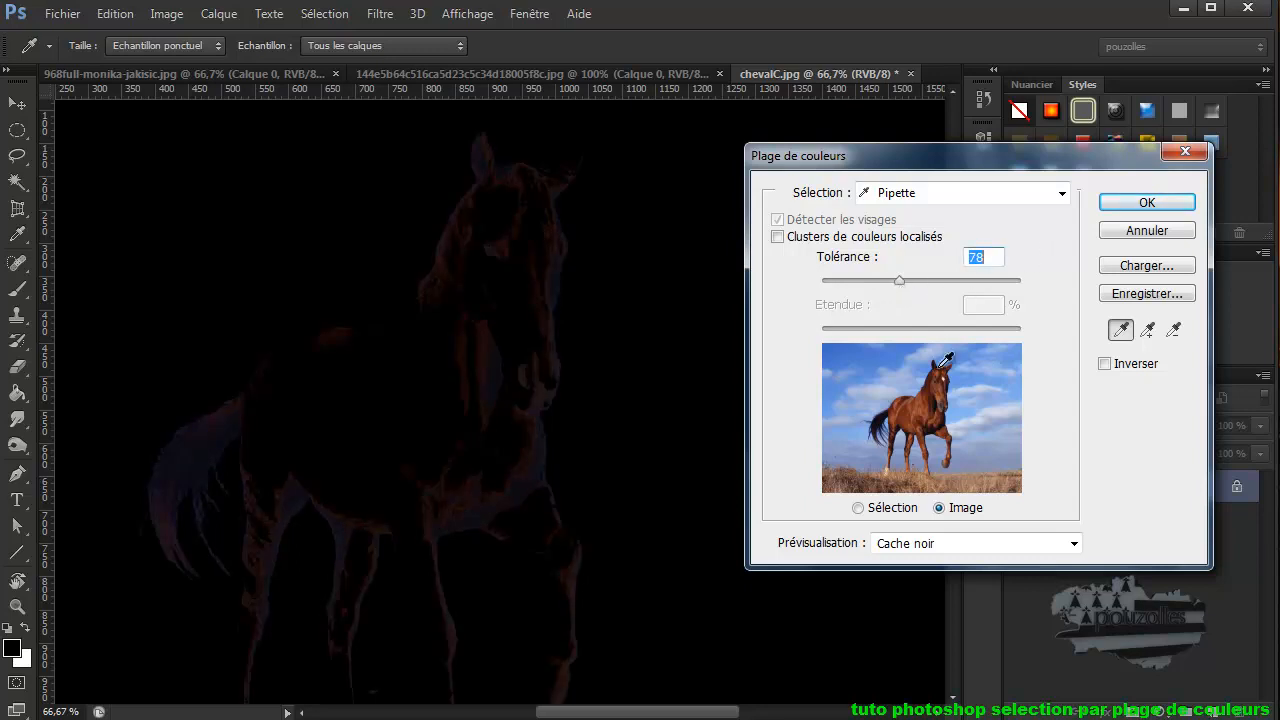
# - Add several blue and cloudy sky tones around the horse to the Color Range sample
pyautogui.click(1147, 330)
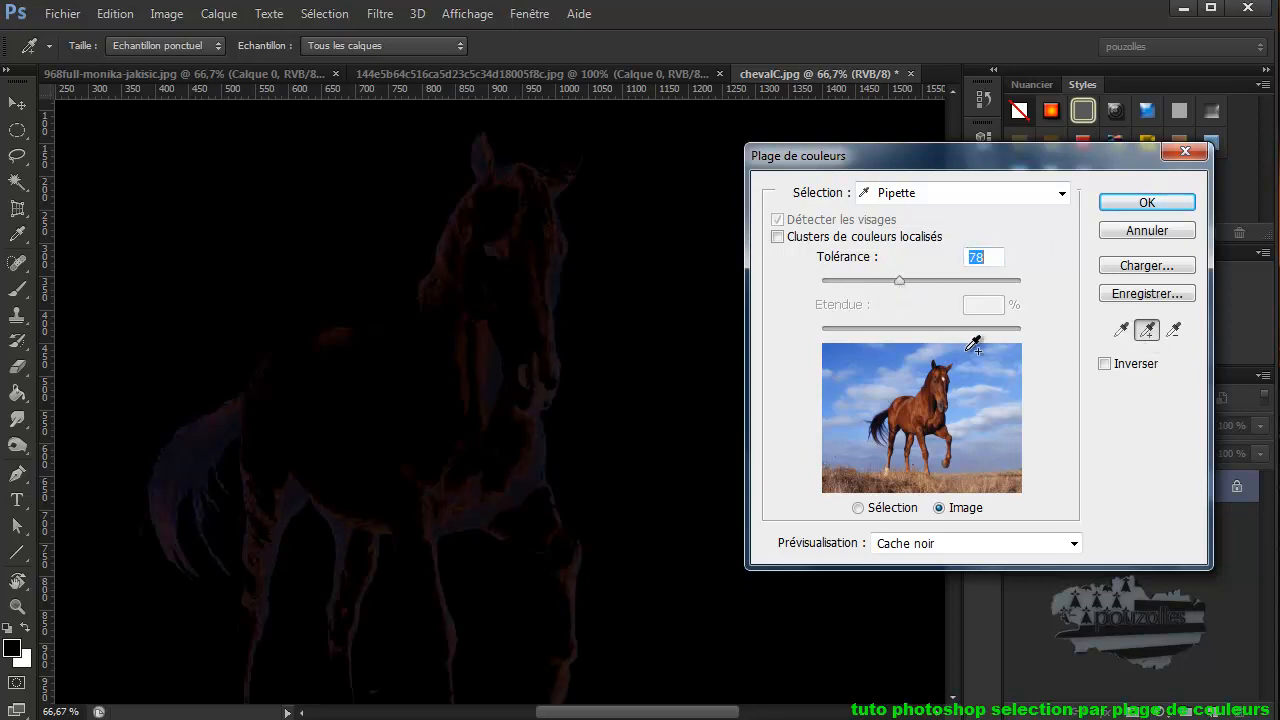
pyautogui.click(900, 373)
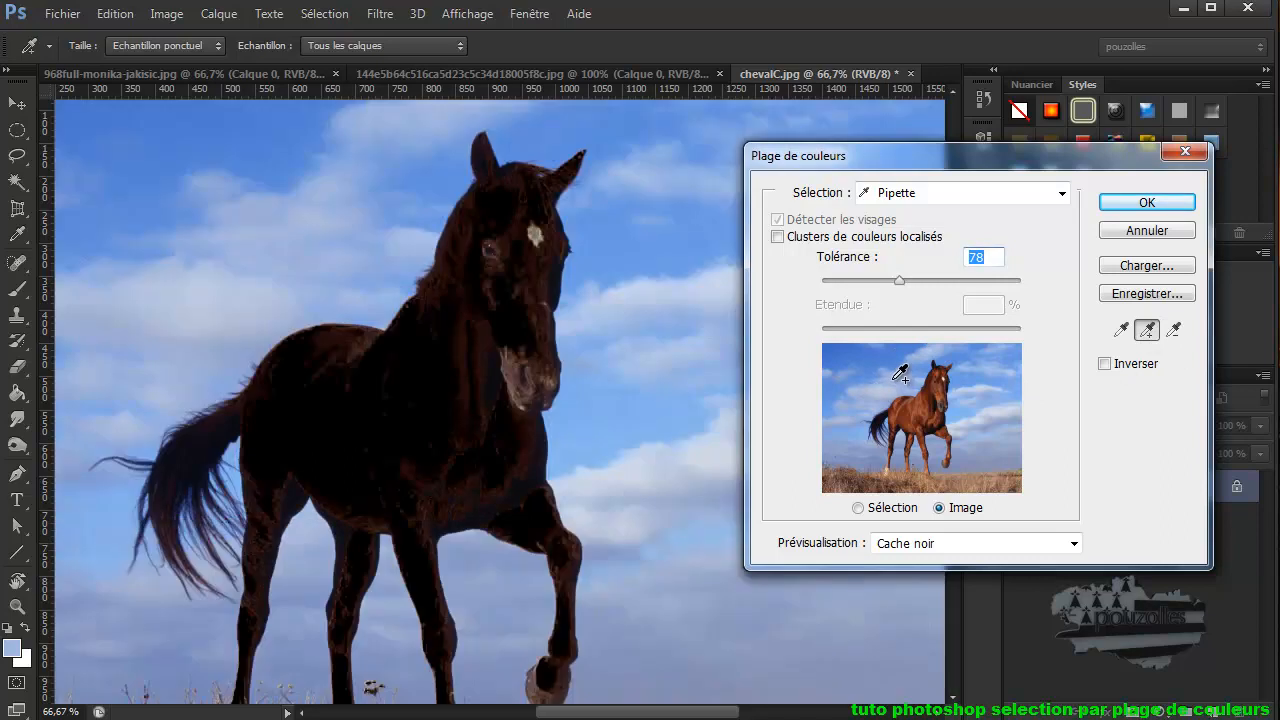
pyautogui.click(847, 362)
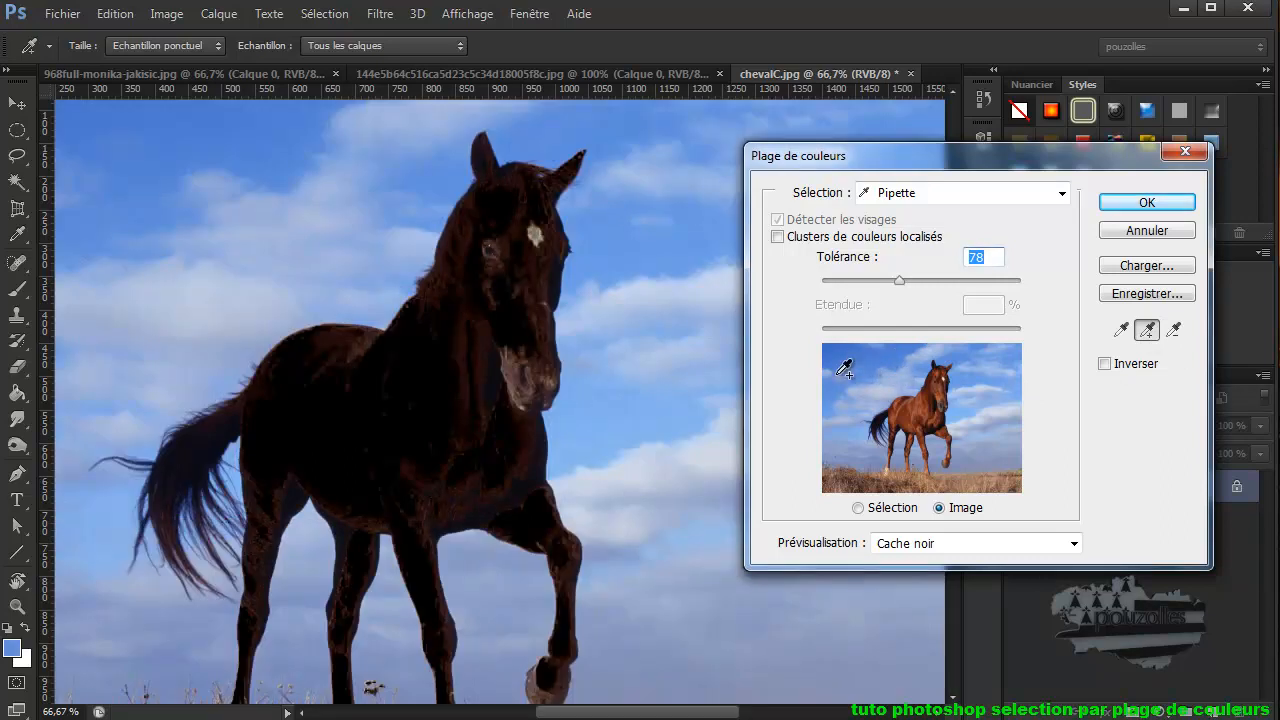
pyautogui.click(867, 453)
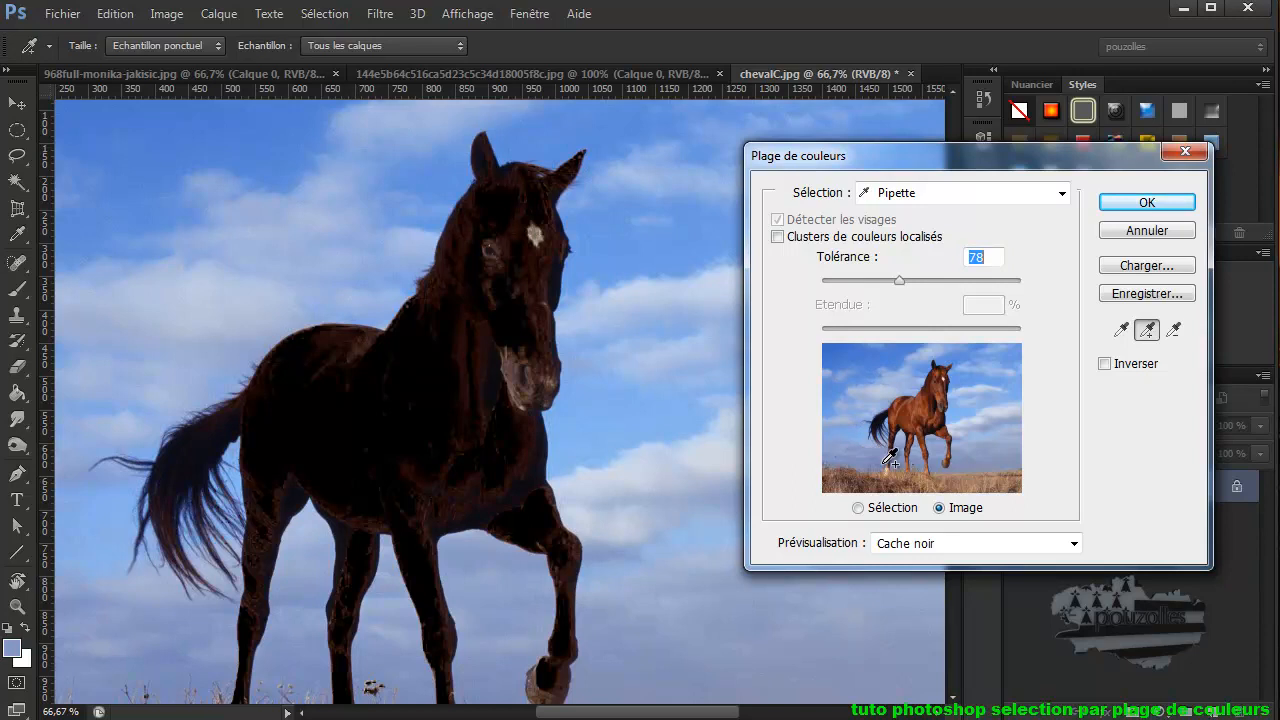
pyautogui.click(1000, 368)
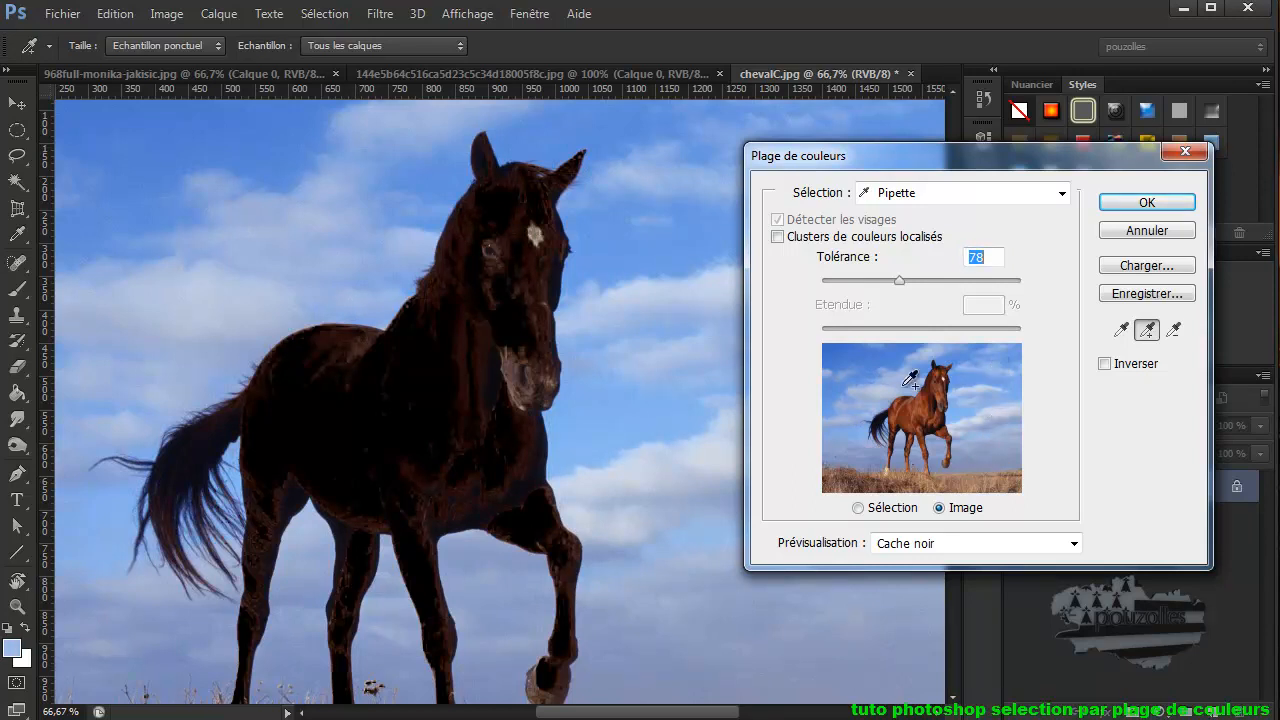
# - Try Color Range tolerances of 73, 56 and 43, and set the tolerance to 65
pyautogui.press('Down')
pyautogui.press('Down')
pyautogui.press('Down')
pyautogui.press('Down')
pyautogui.press('Down')
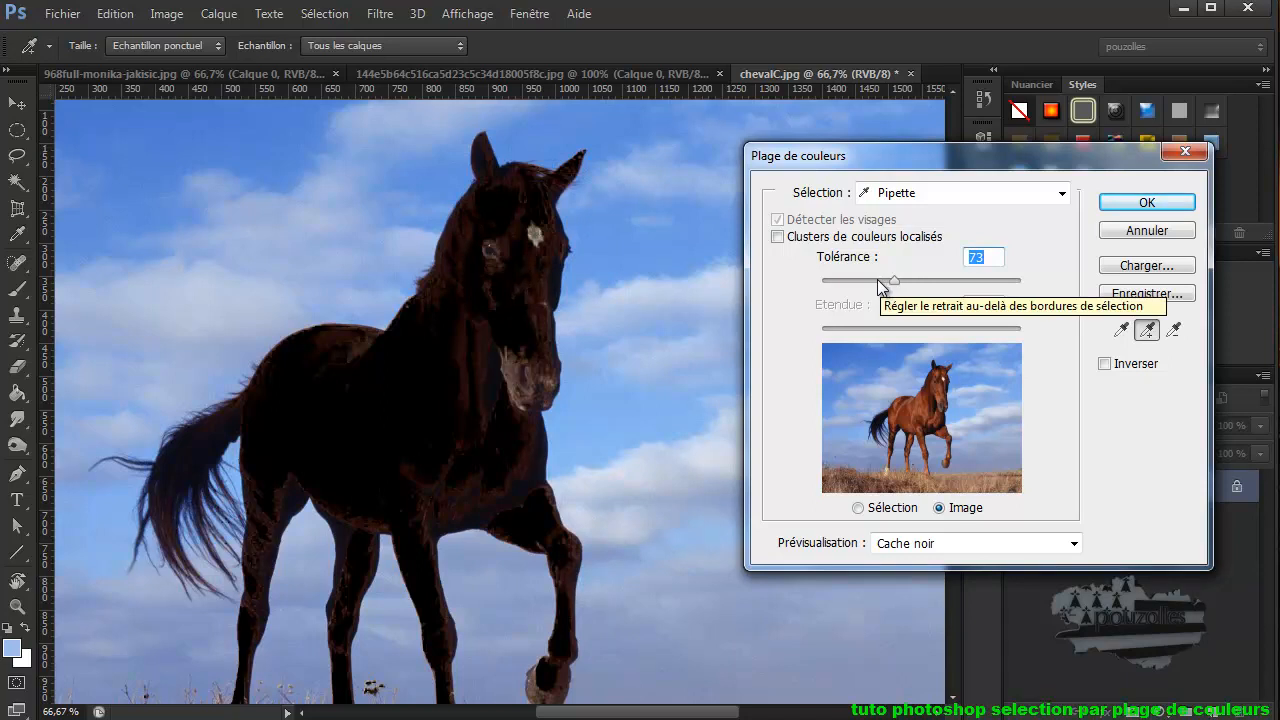
pyautogui.click(877, 279)
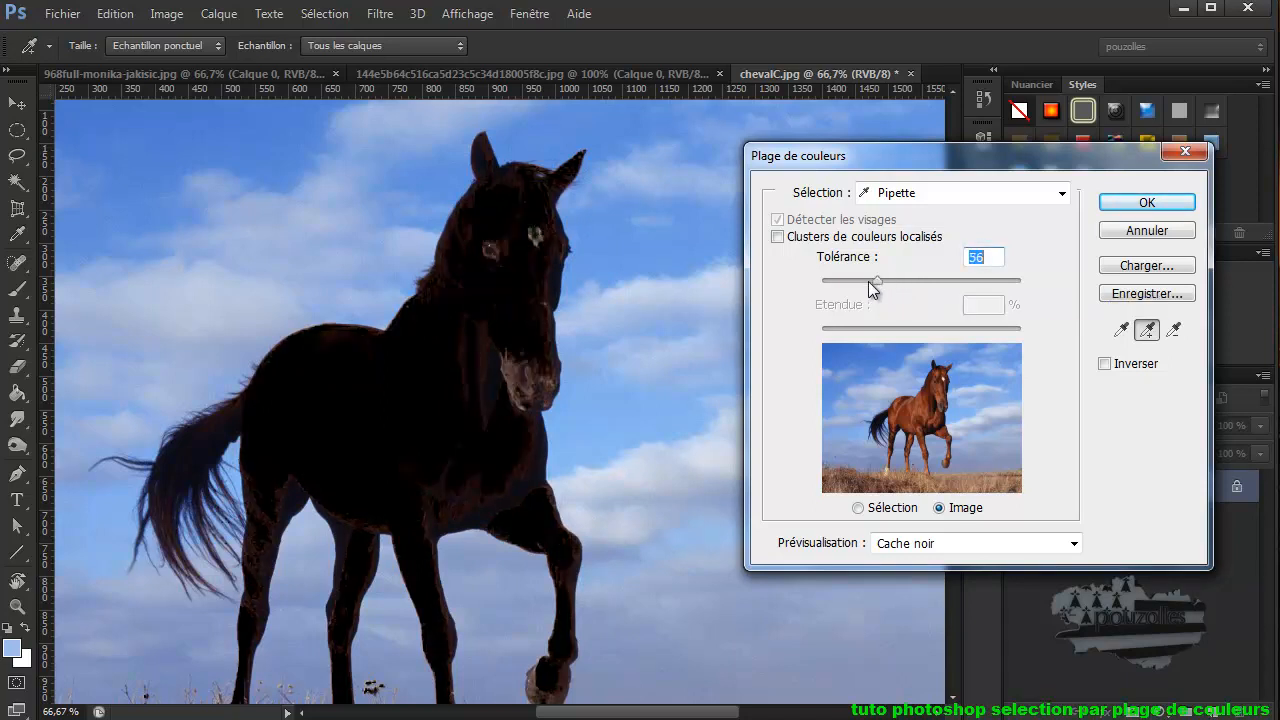
pyautogui.click(865, 279)
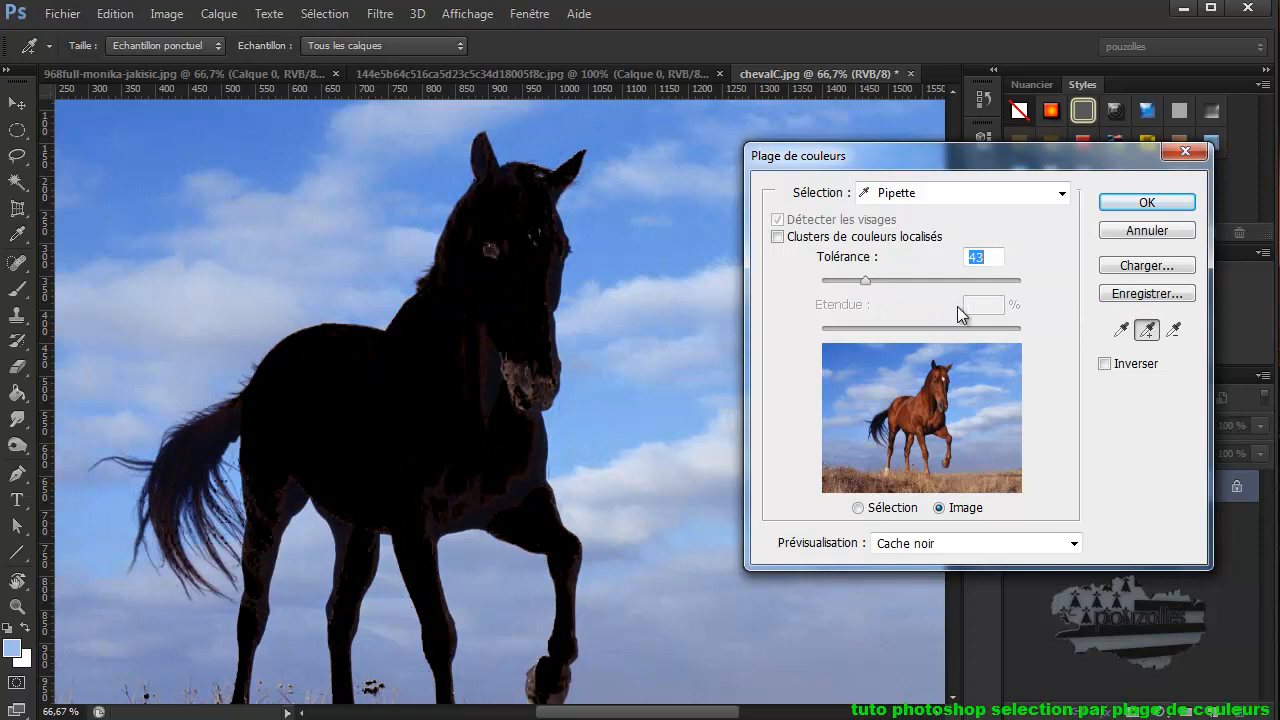
pyautogui.click(885, 281)
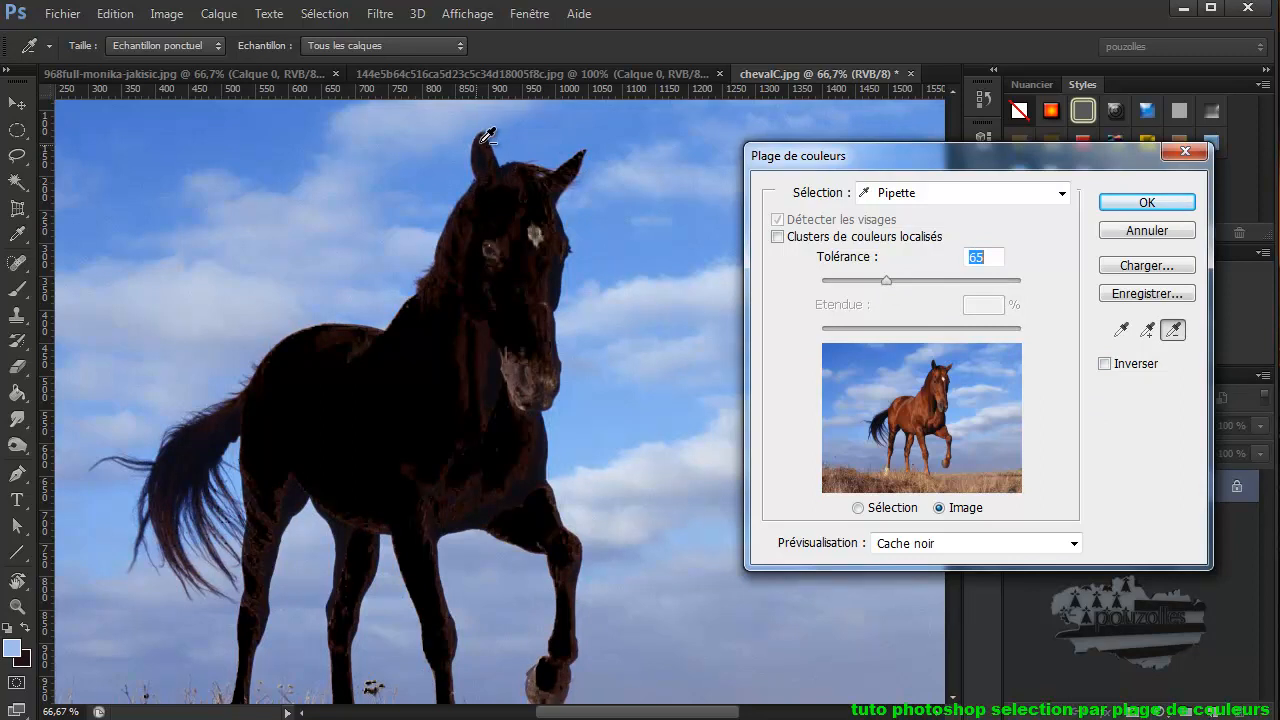
# - Subtract the dark tone at the horse's head from the Color Range sample and add a pale cloud tone back
pyautogui.click(503, 165)
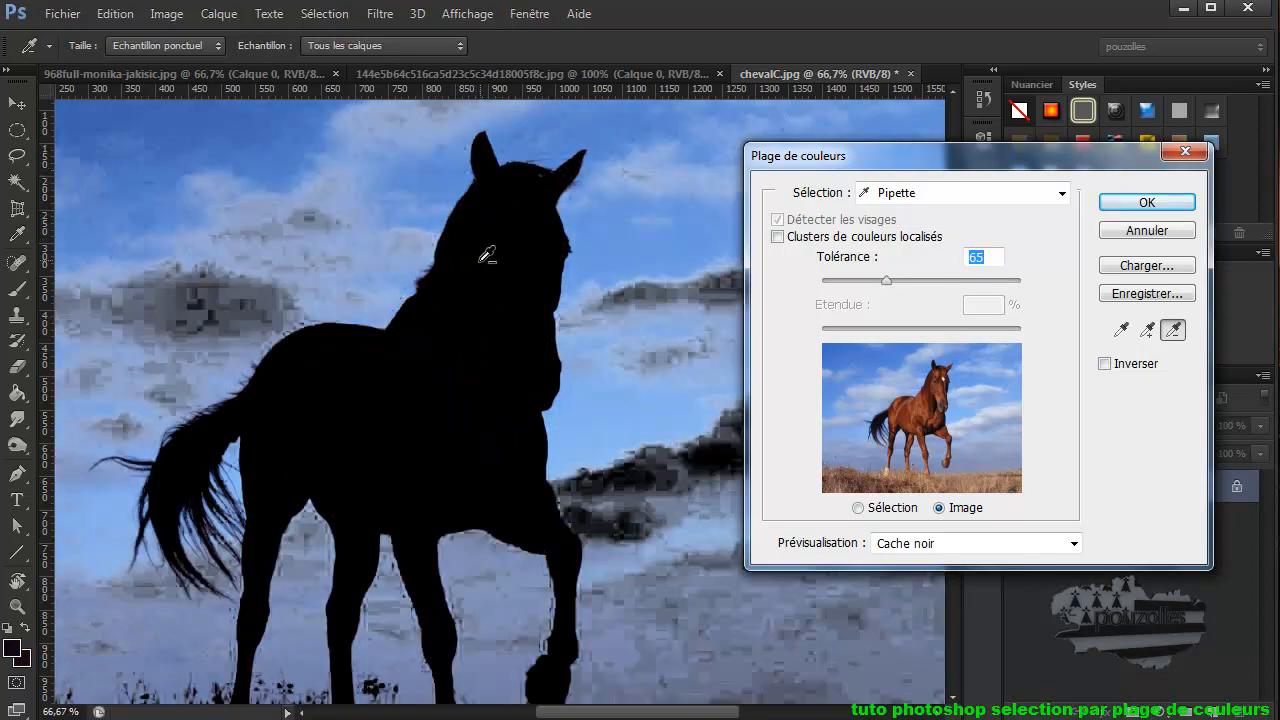
pyautogui.click(1148, 333)
pyautogui.click(722, 284)
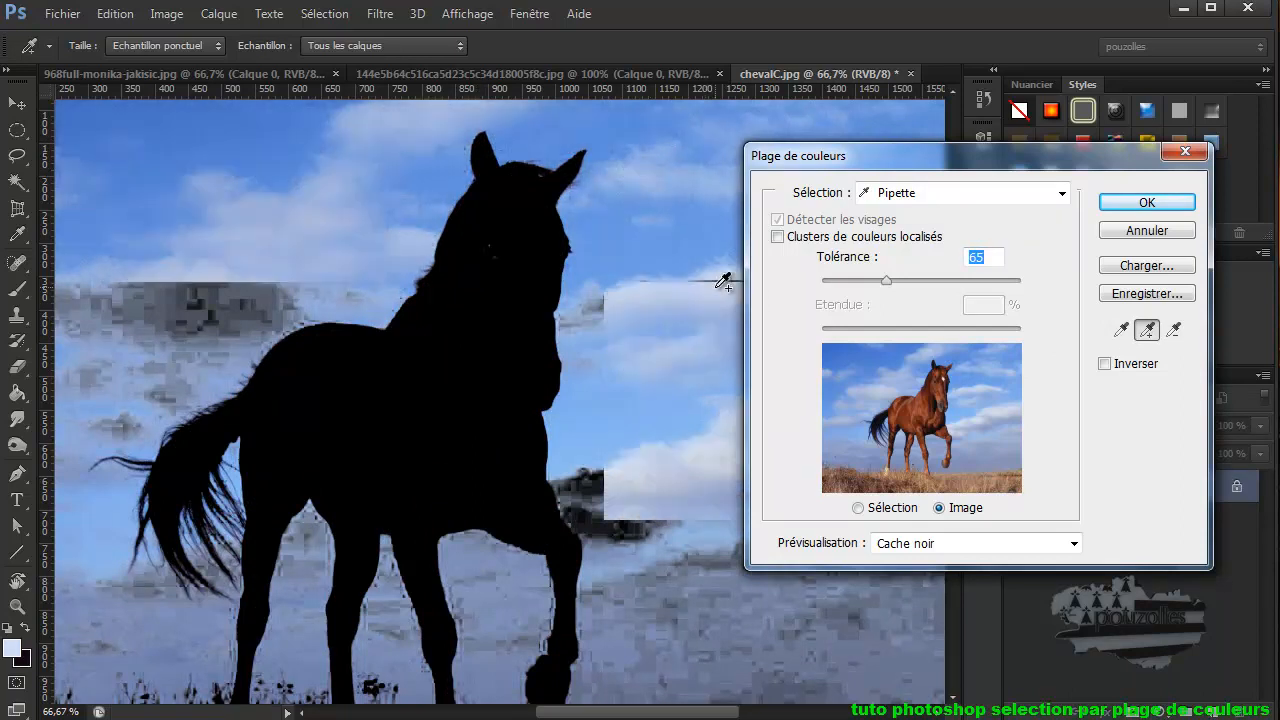
# - Add more cloud tones beside the horse to the Color Range sample and apply the selection at tolerance 65
pyautogui.moveTo(894, 166); pyautogui.dragTo(1108, 209)
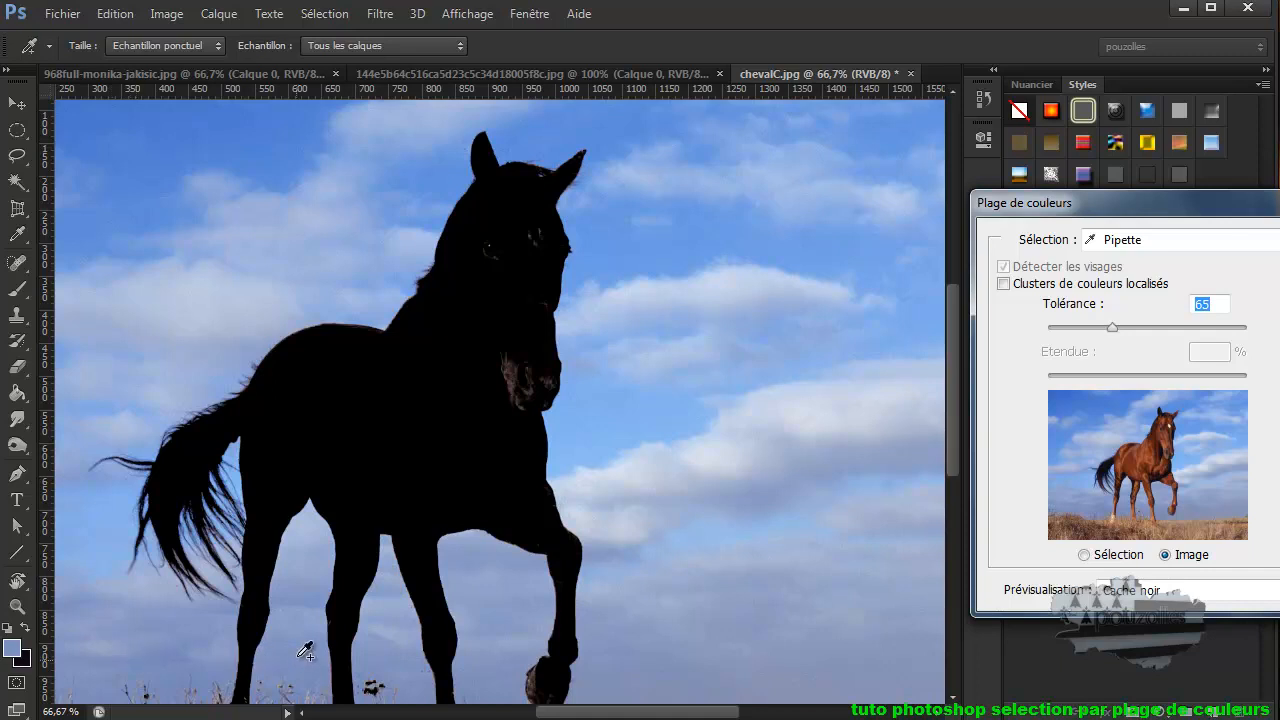
pyautogui.click(608, 444)
pyautogui.click(885, 390)
pyautogui.moveTo(1192, 201); pyautogui.dragTo(959, 209)
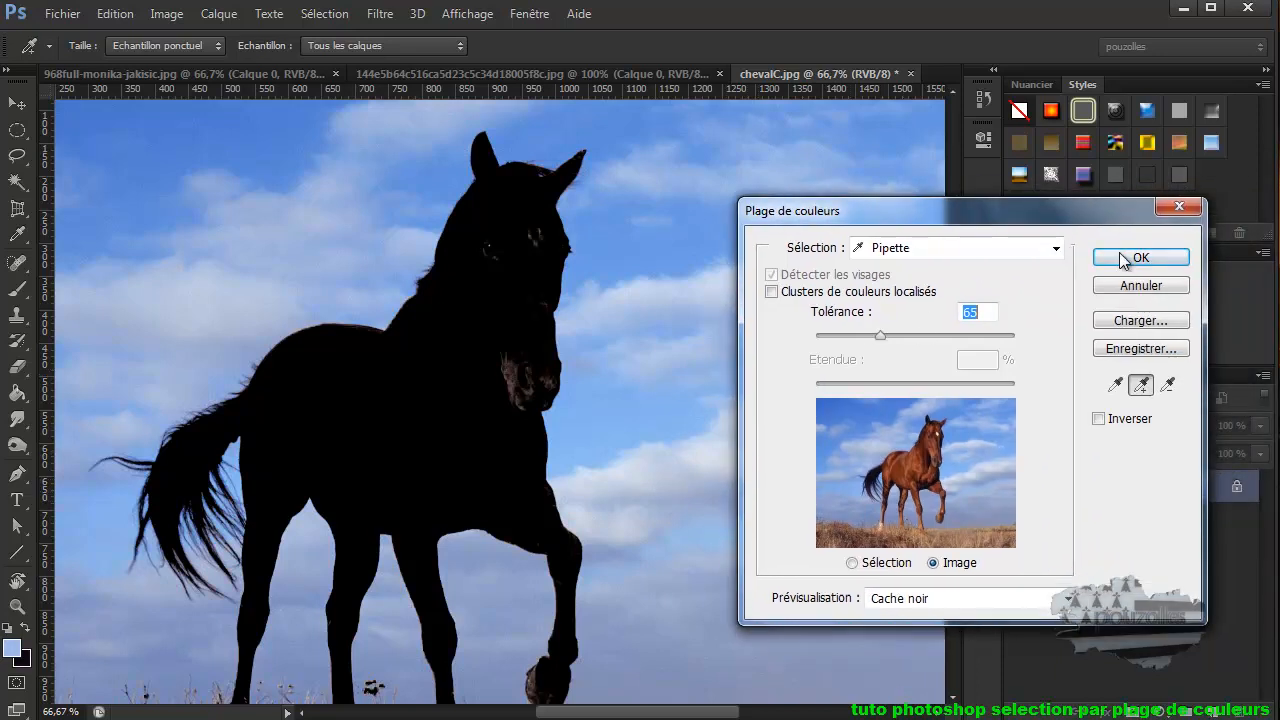
pyautogui.click(1123, 257)
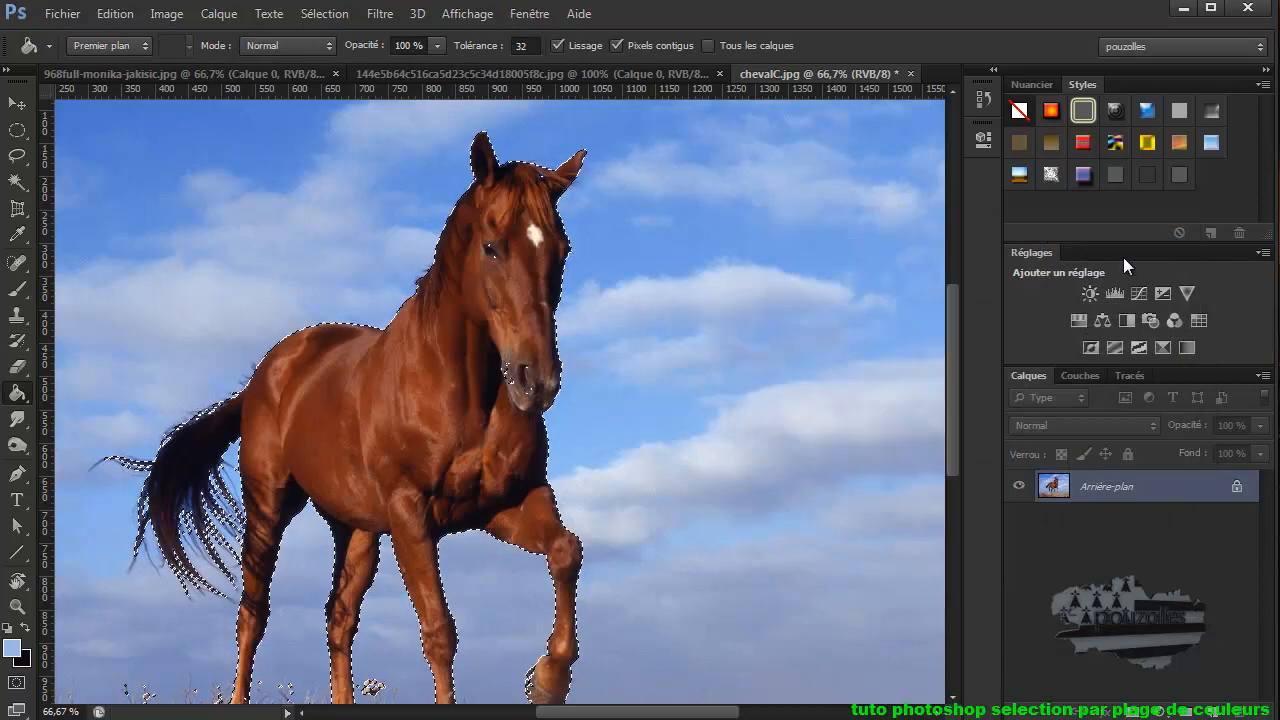
# - Subtract the stray selected patches on the horse's muzzle from the sky selection with the Lasso
pyautogui.scroll(-2, 553, 500)
pyautogui.scroll(-3, 553, 500)
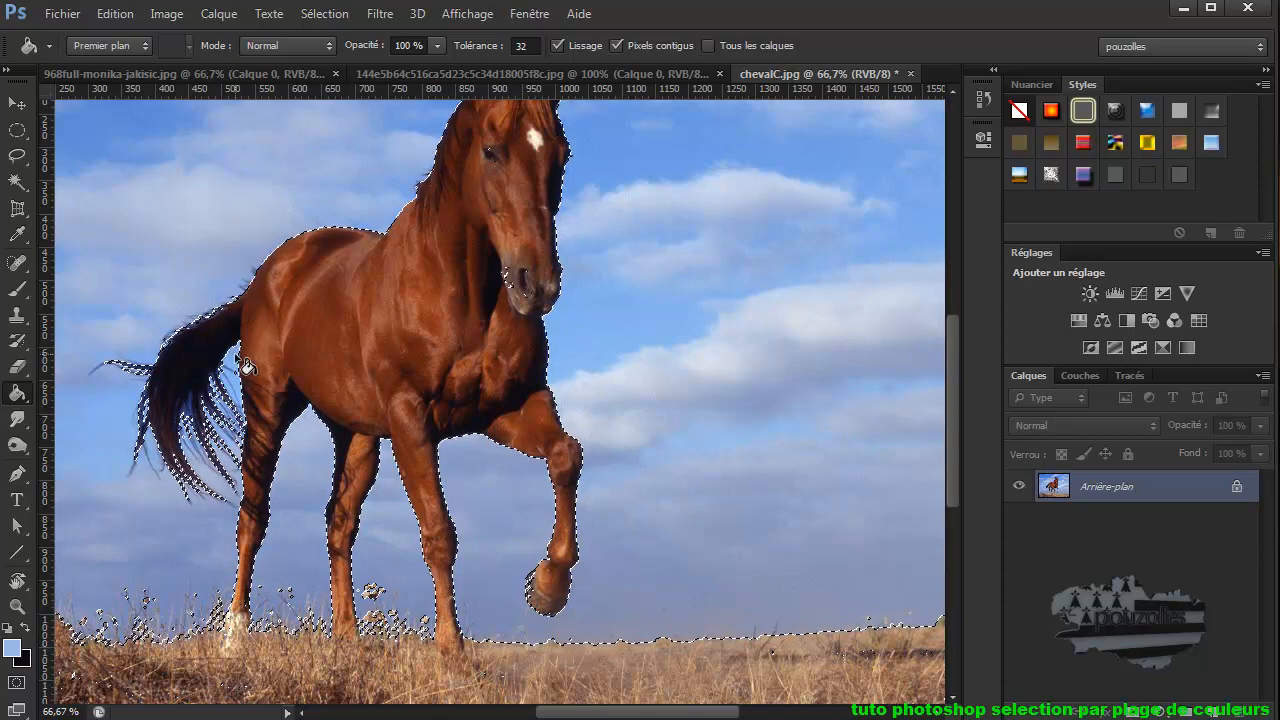
pyautogui.scroll(3, 443, 320)
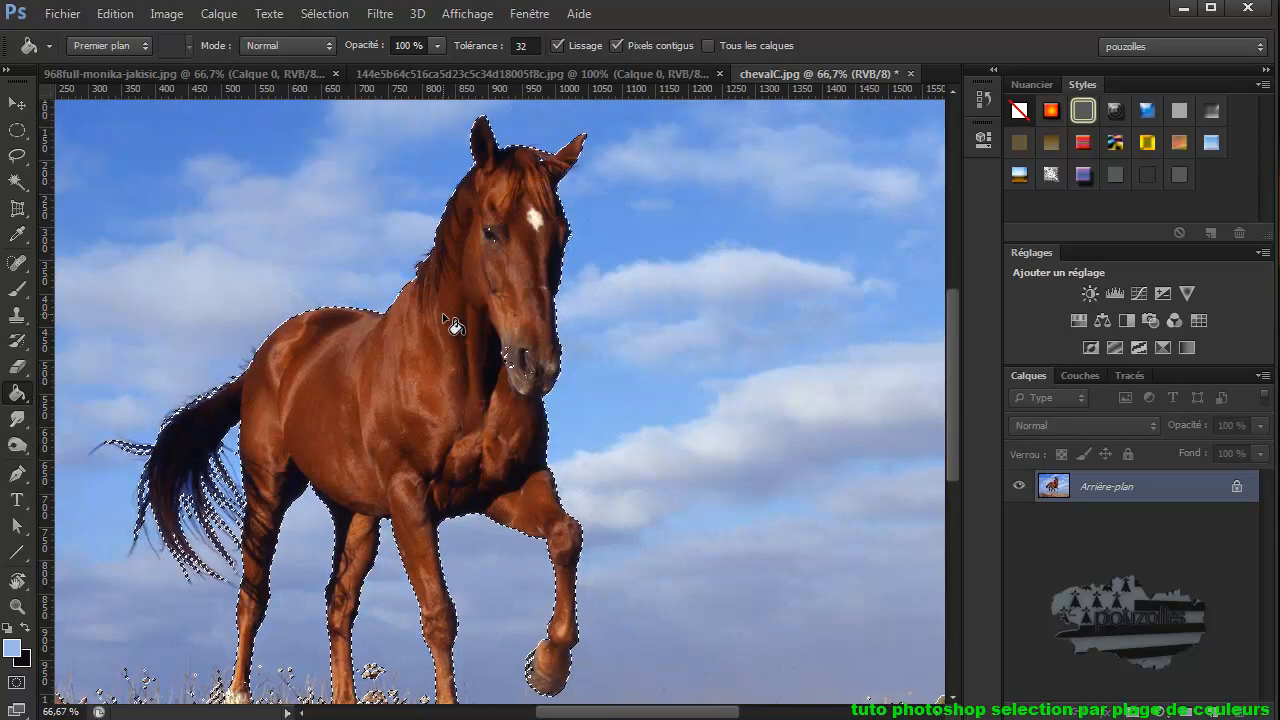
pyautogui.scroll(1, 450, 323)
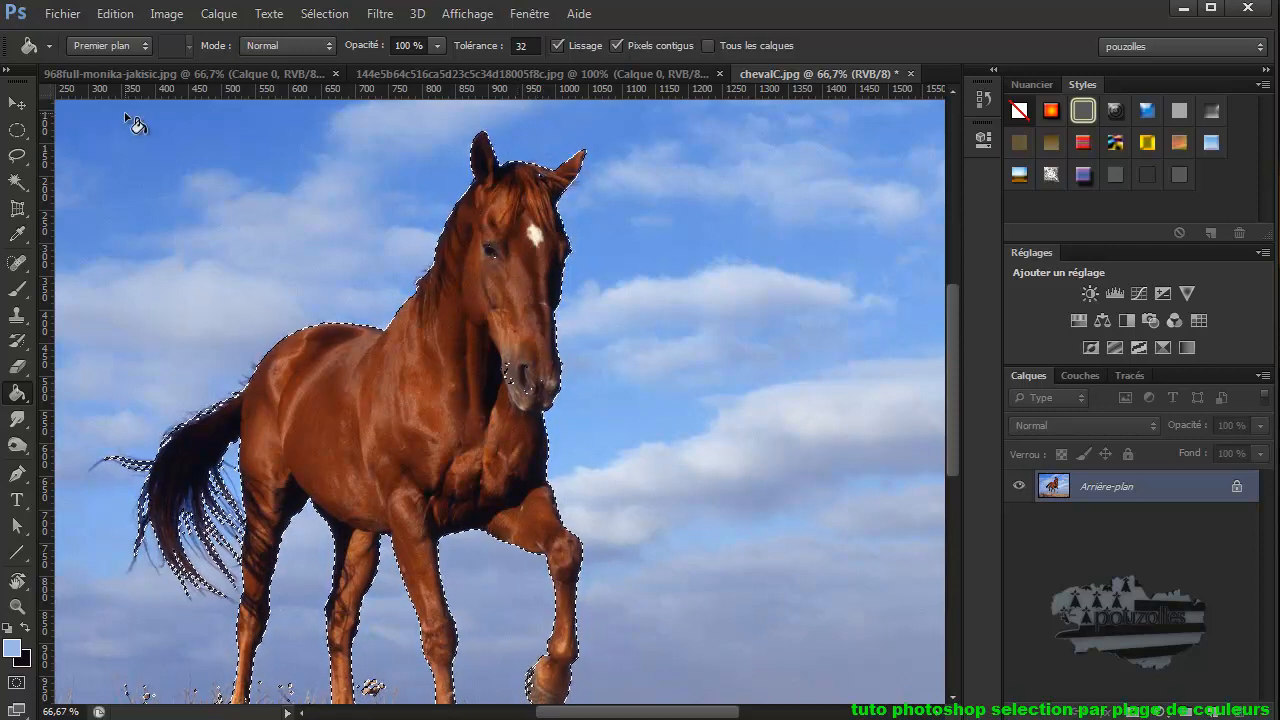
pyautogui.click(17, 156)
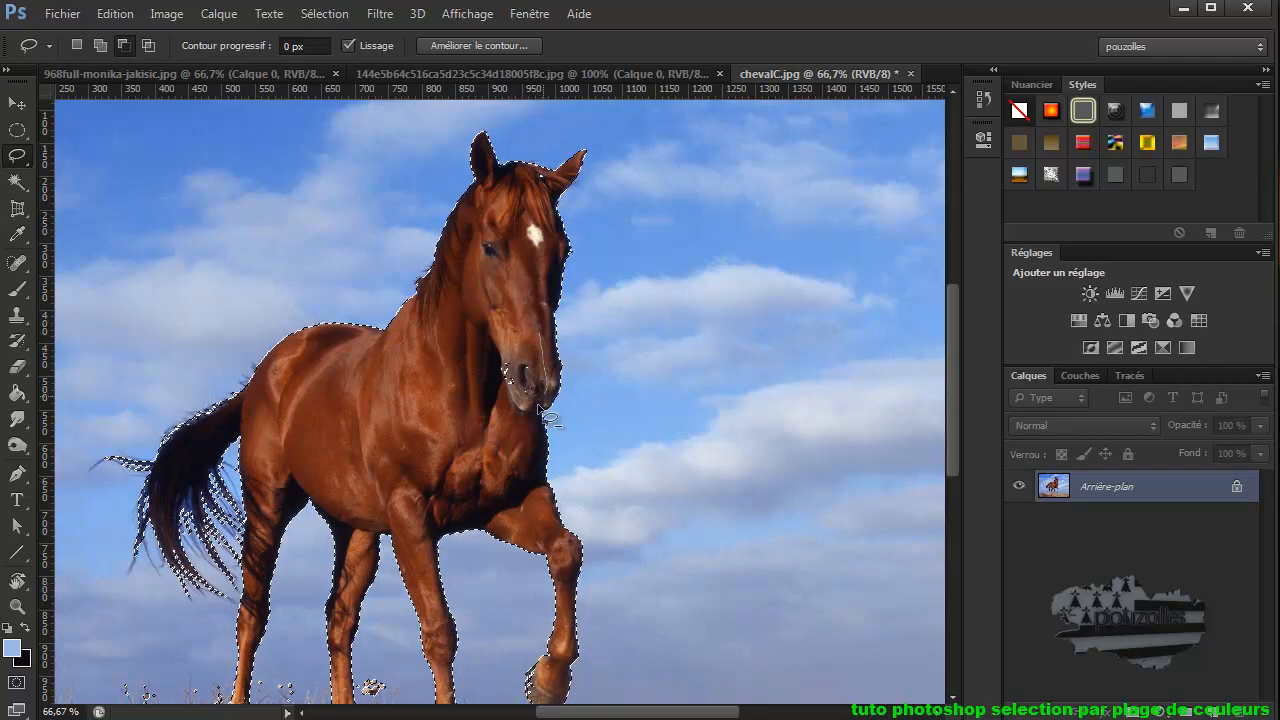
pyautogui.moveTo(482, 383); pyautogui.dragTo(518, 335)
# - Duplicate the background layer, delete the selected sky from the copy and clear the selection
pyautogui.scroll(-2, 463, 363)
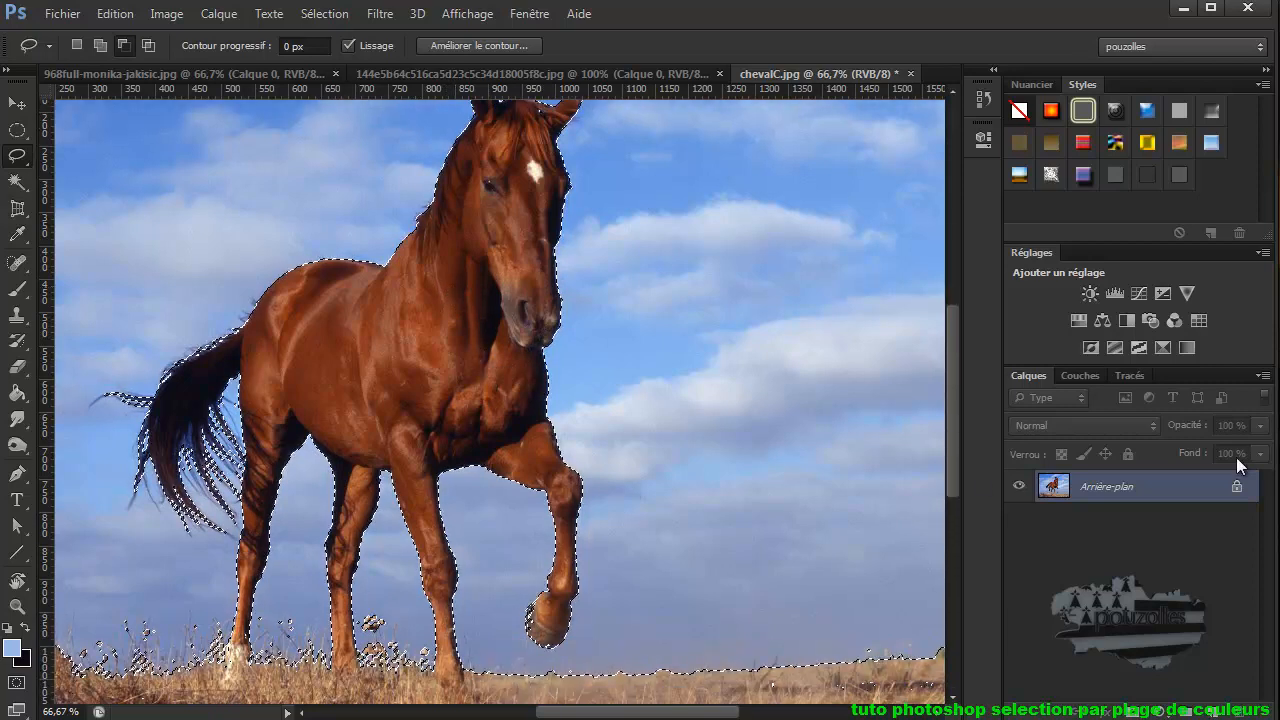
pyautogui.moveTo(1186, 491); pyautogui.dragTo(1213, 712)
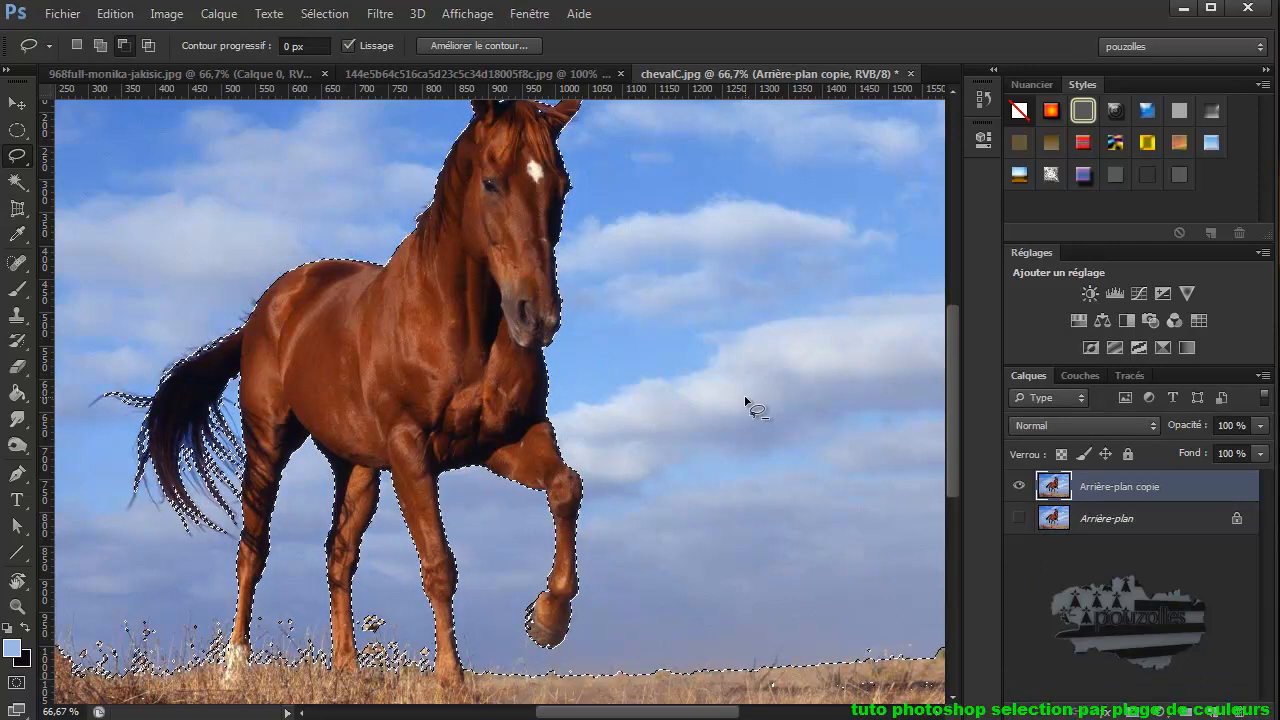
pyautogui.press('Delete')
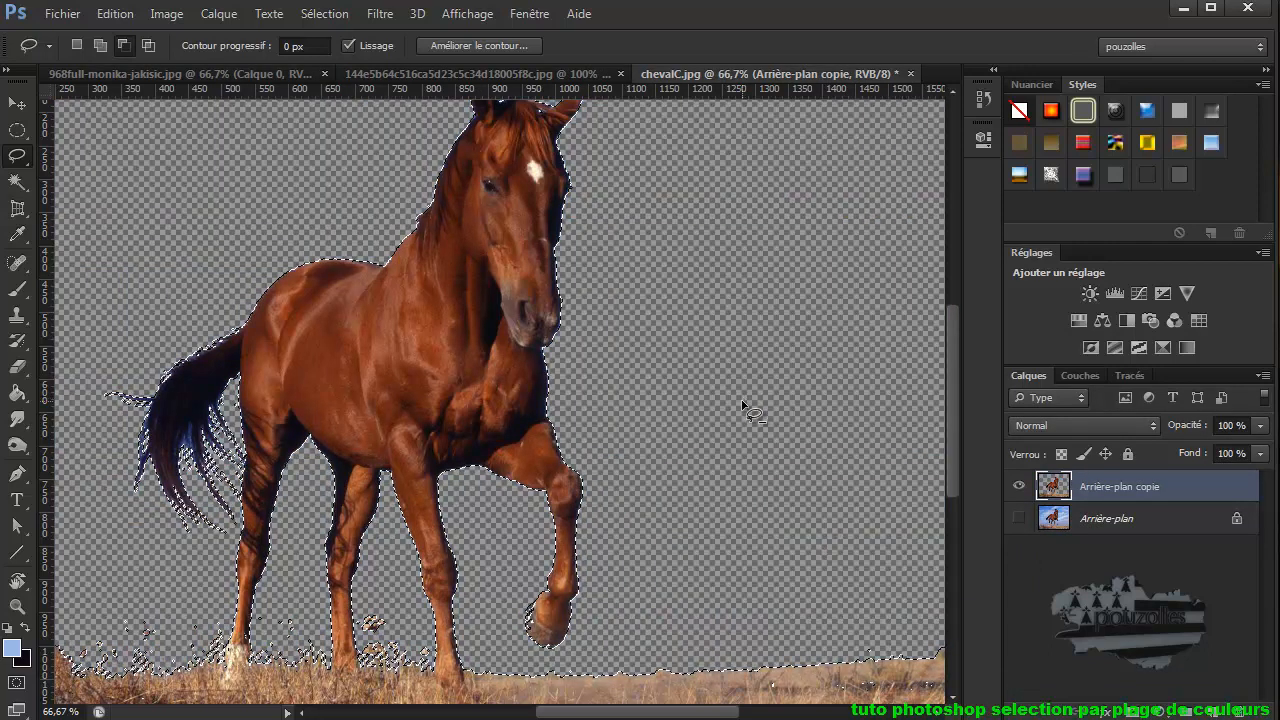
pyautogui.scroll(2, 743, 406)
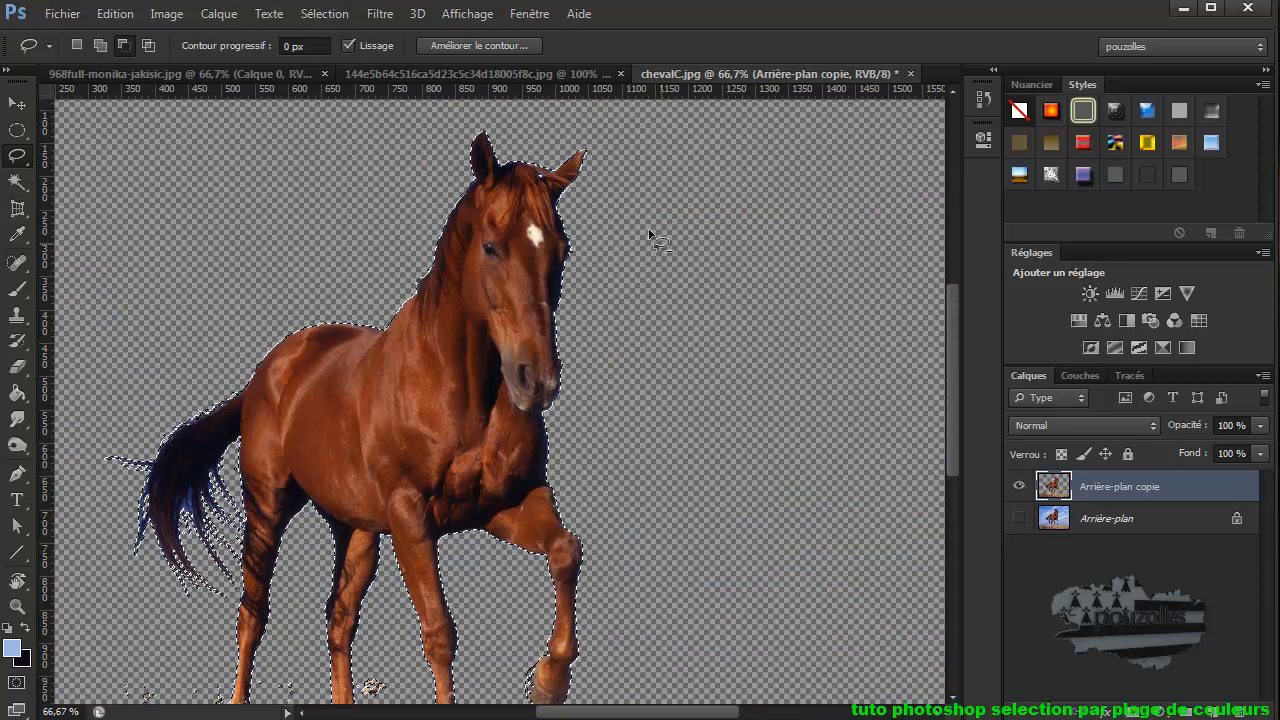
pyautogui.click(323, 14)
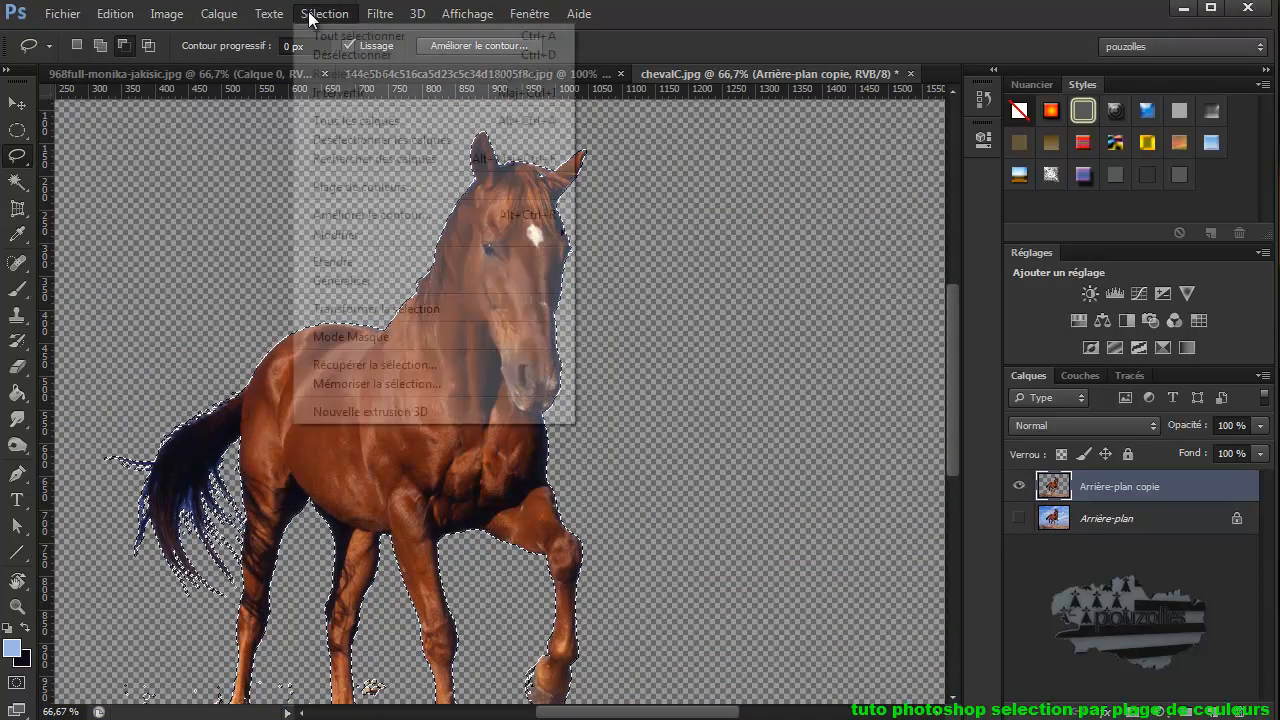
pyautogui.click(330, 51)
# - Examine the horse cutout's tail, legs and outline, and the whole image, for remaining traces of sky
pyautogui.scroll(-1, 700, 283)
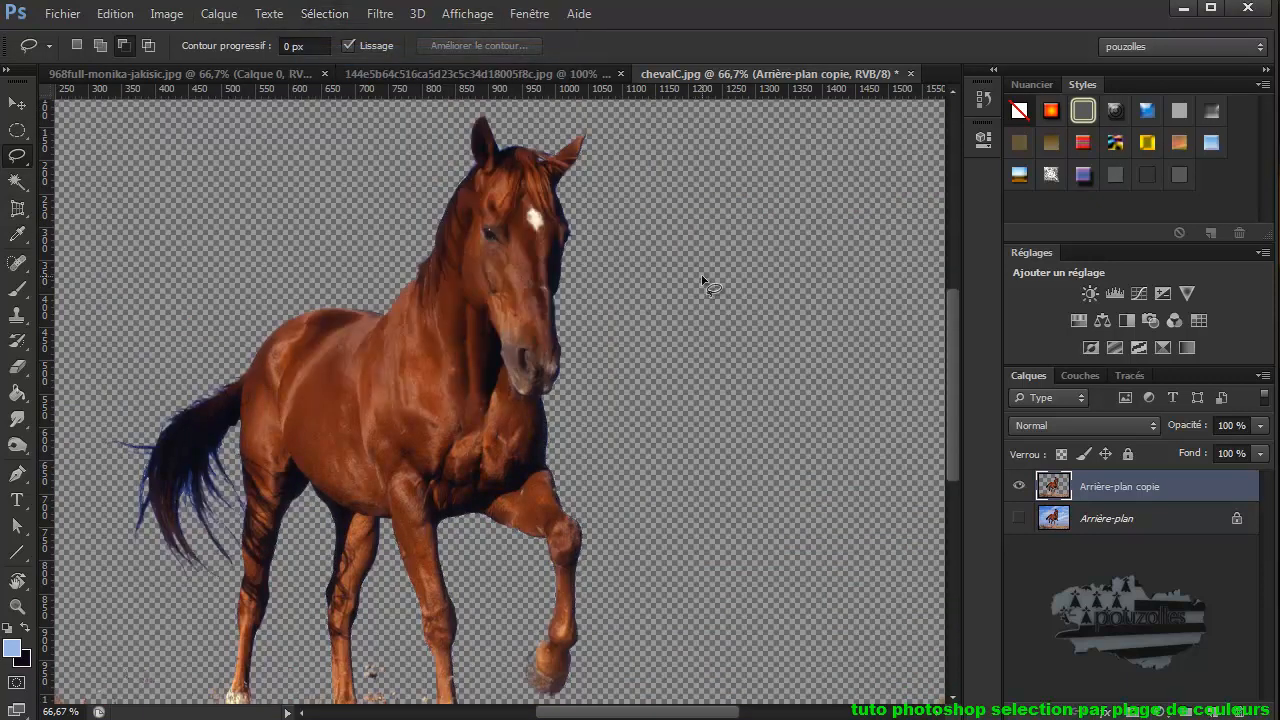
pyautogui.scroll(-1, 712, 285)
pyautogui.scroll(-1, 720, 286)
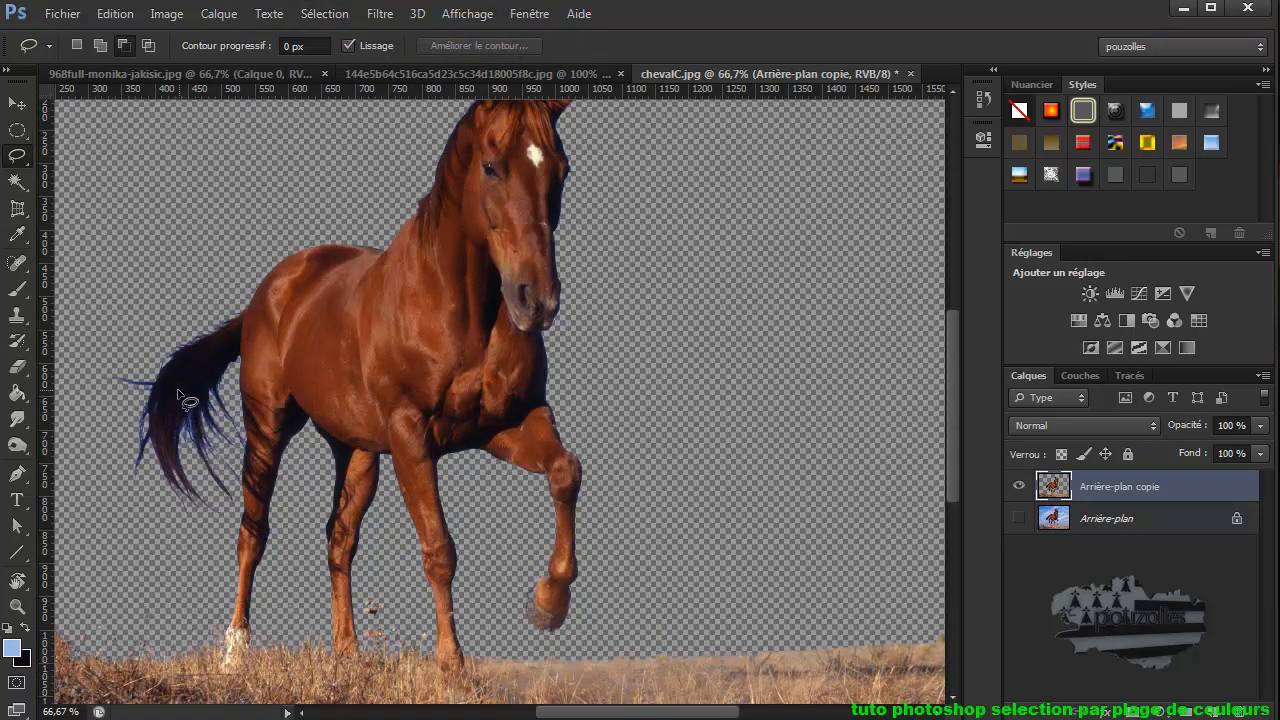
pyautogui.click(17, 366)
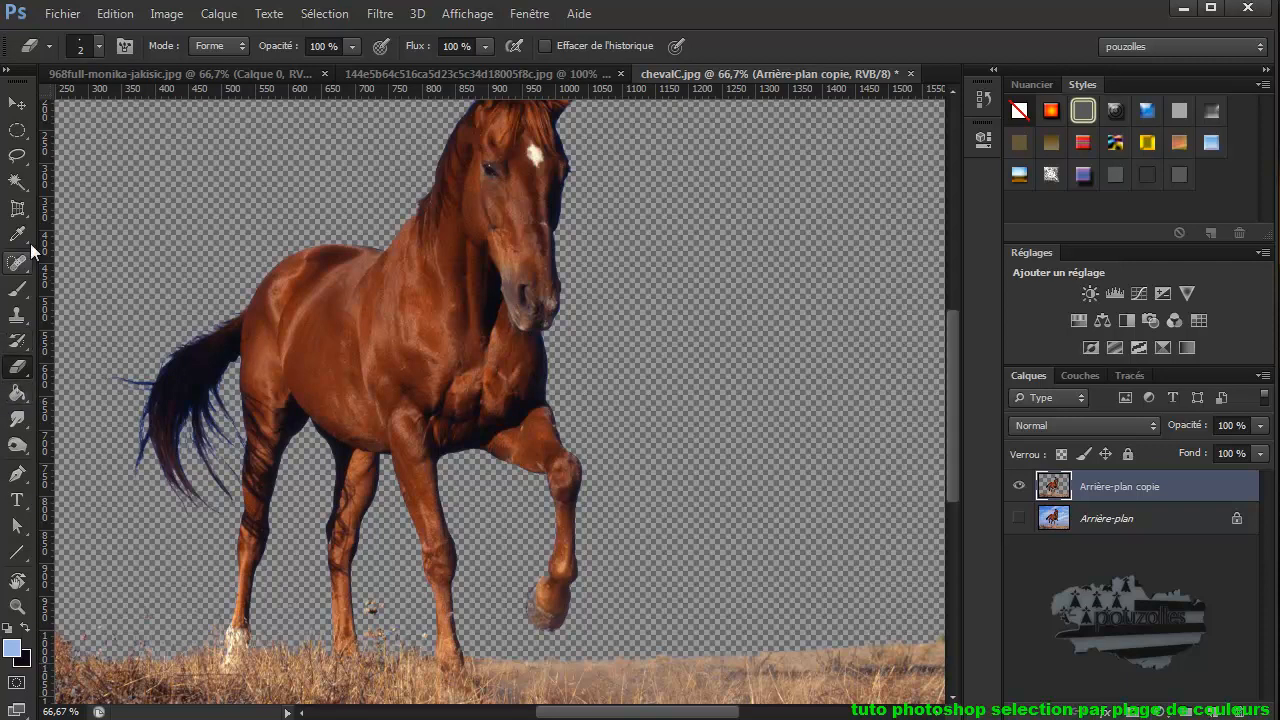
pyautogui.scroll(2, 650, 418)
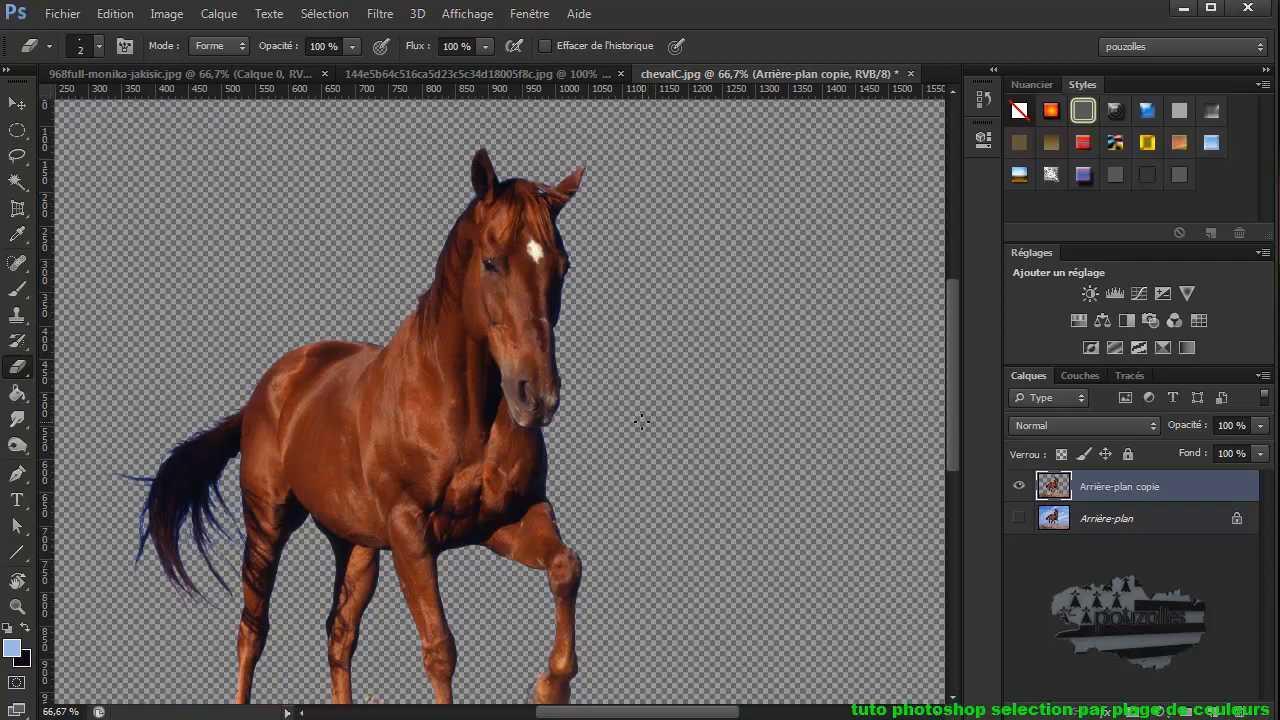
pyautogui.scroll(-1, 645, 420)
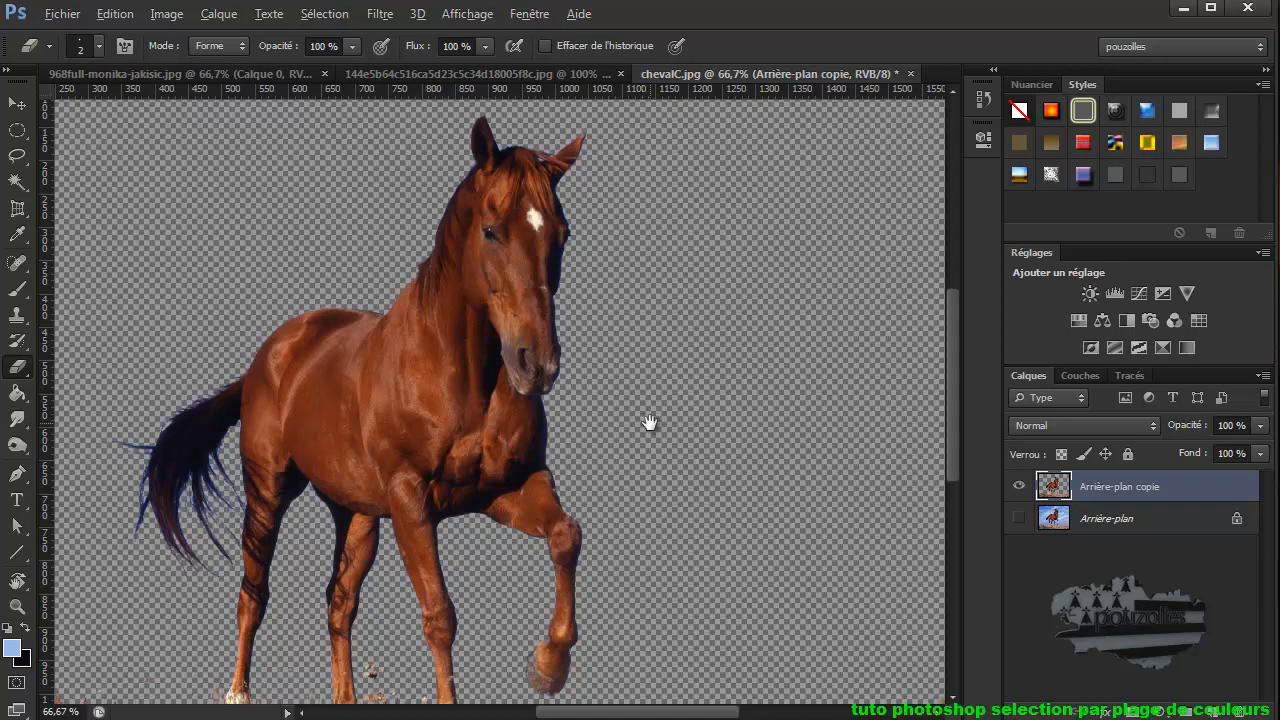
pyautogui.keyDown('ctrl'); pyautogui.keyDown('alt'); pyautogui.click(648, 435); pyautogui.keyUp('alt'); pyautogui.keyUp('ctrl')
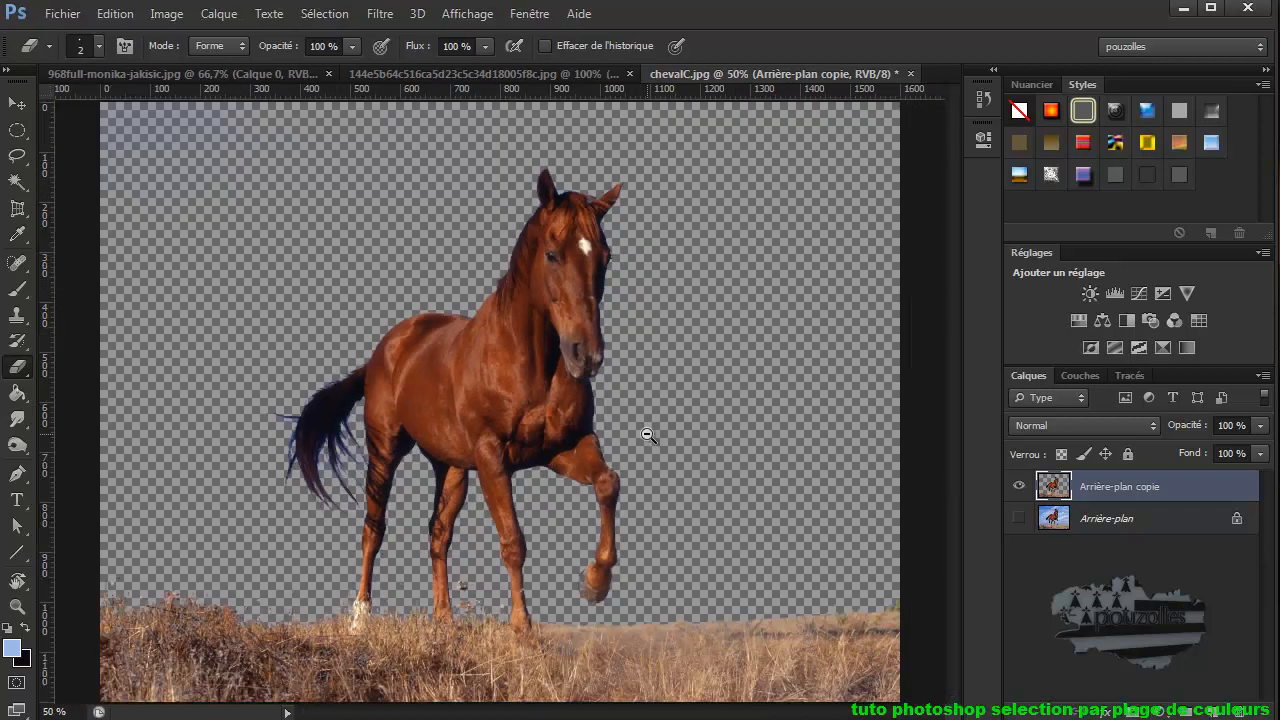
pyautogui.keyDown('ctrl'); pyautogui.keyDown('alt'); pyautogui.click(648, 435); pyautogui.keyUp('alt'); pyautogui.keyUp('ctrl')
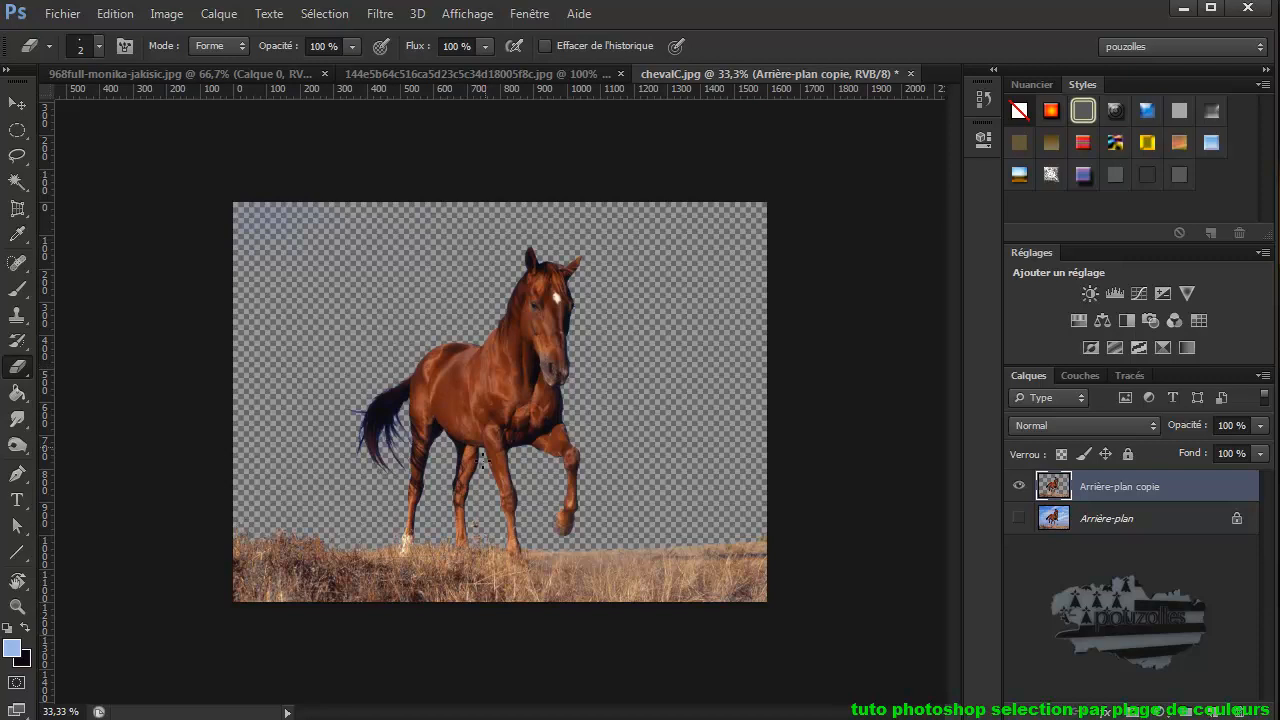
# - Add a new layer beneath the horse cutout and fill it with black
pyautogui.click(1213, 711)
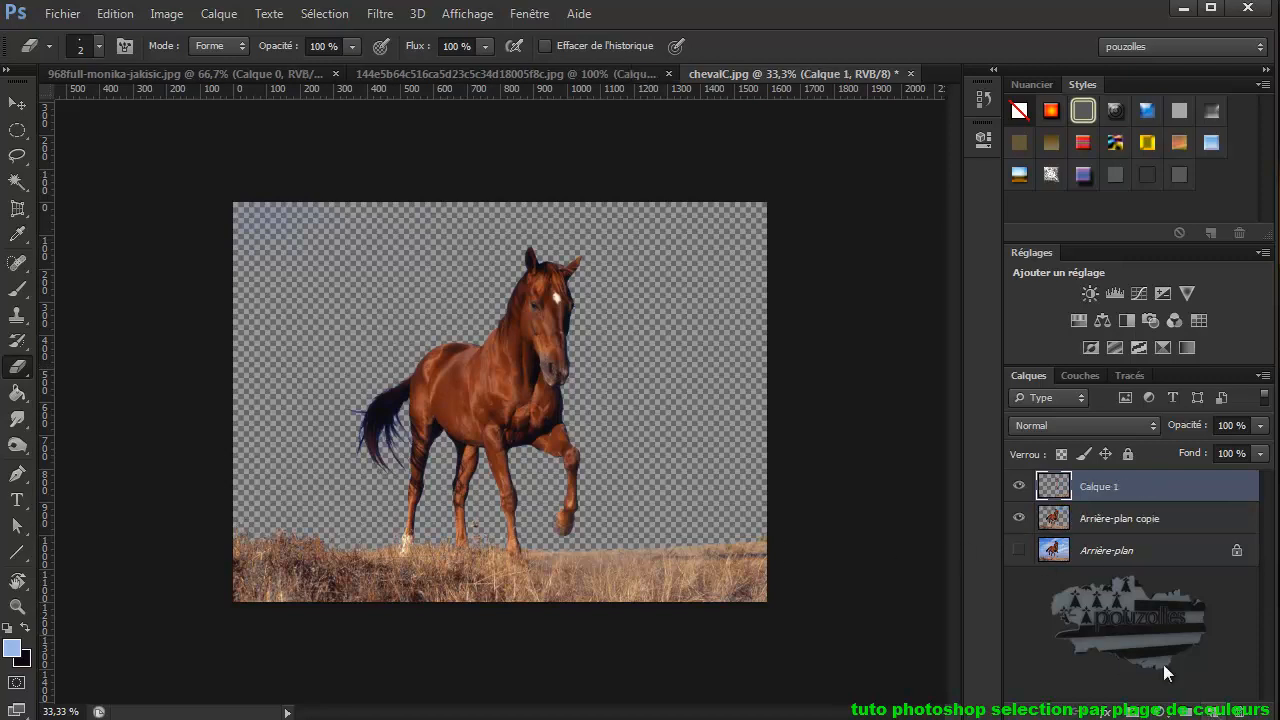
pyautogui.moveTo(1148, 491); pyautogui.dragTo(1157, 538)
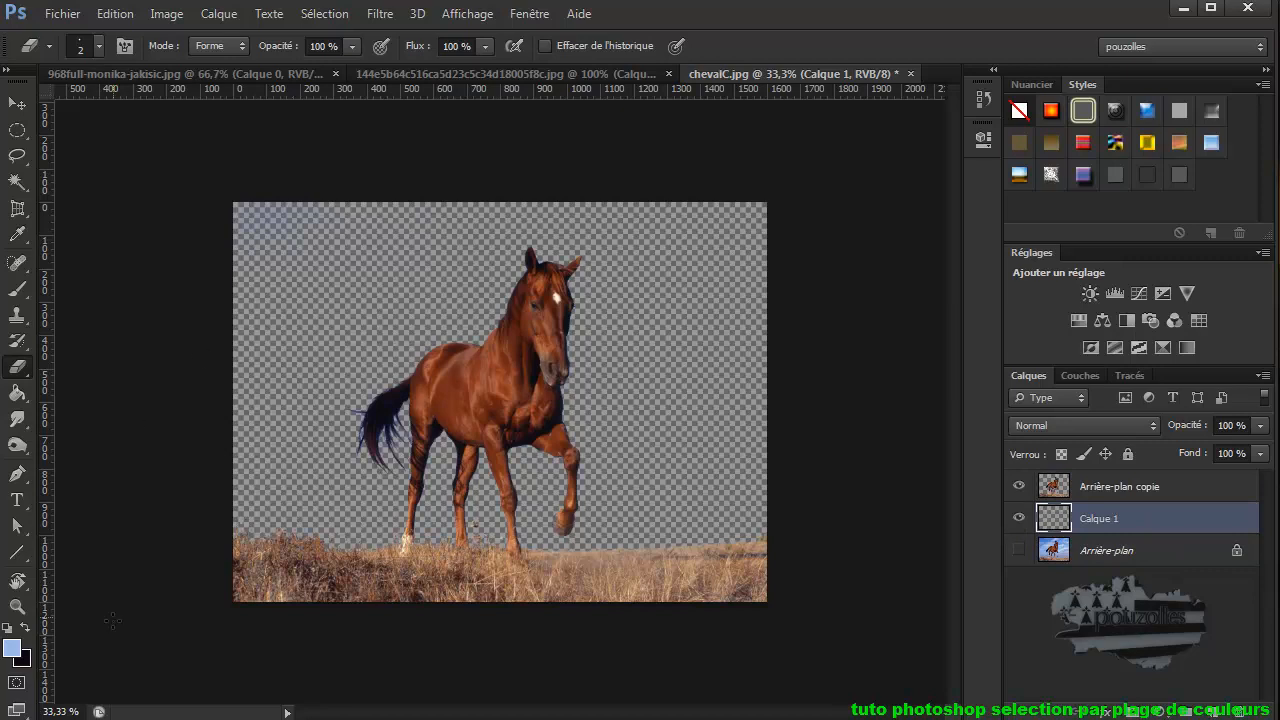
pyautogui.click(8, 632)
pyautogui.click(17, 393)
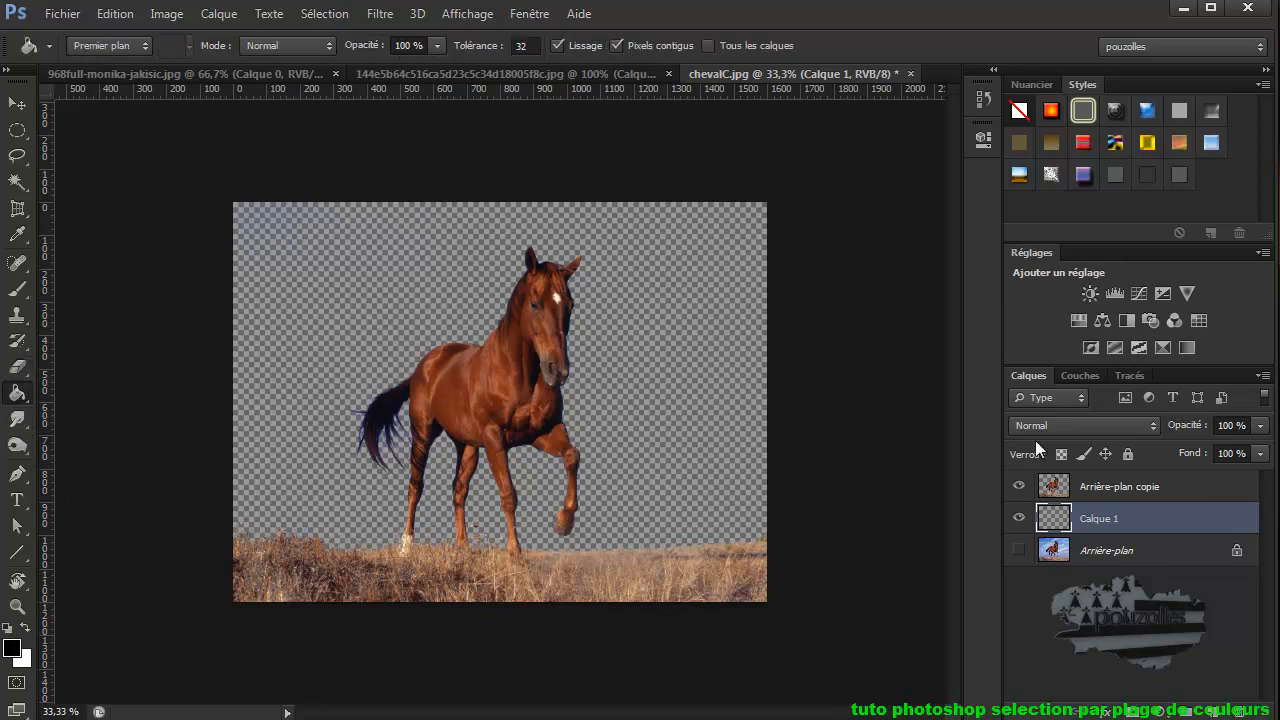
pyautogui.click(690, 410)
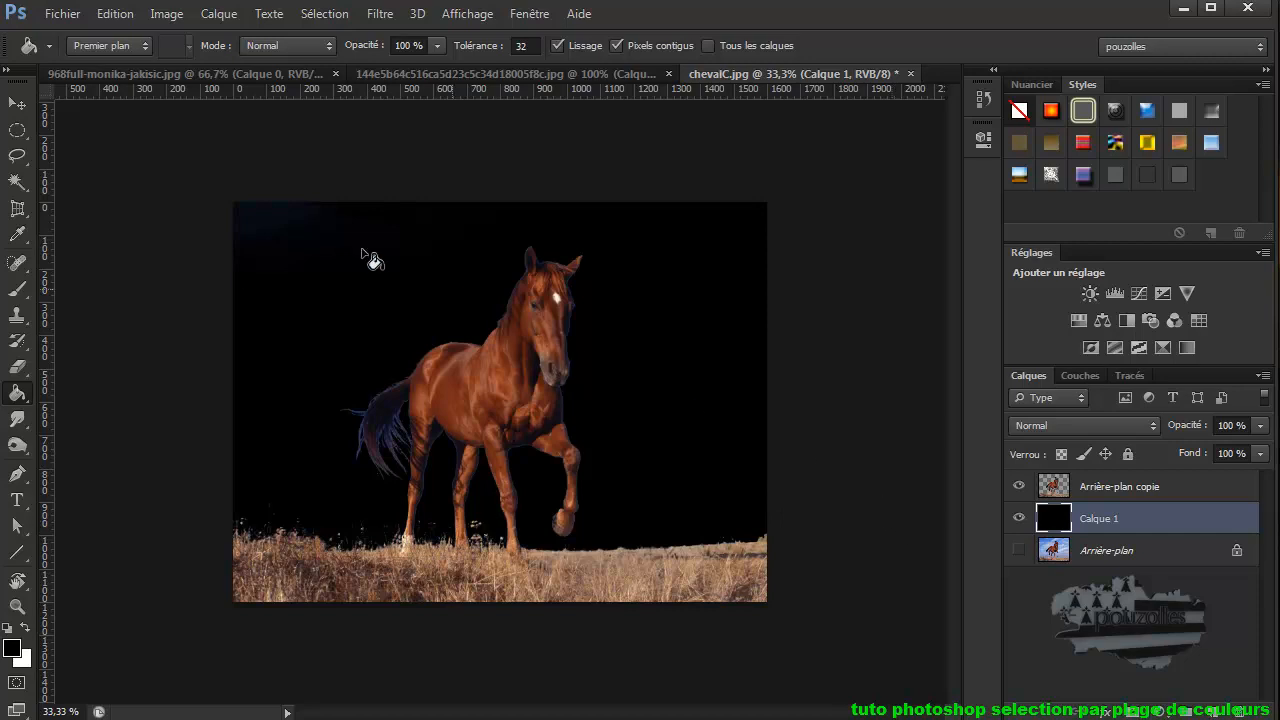
# - Activate the horse cutout layer for cleanup with the Eraser tool
pyautogui.click(1066, 488)
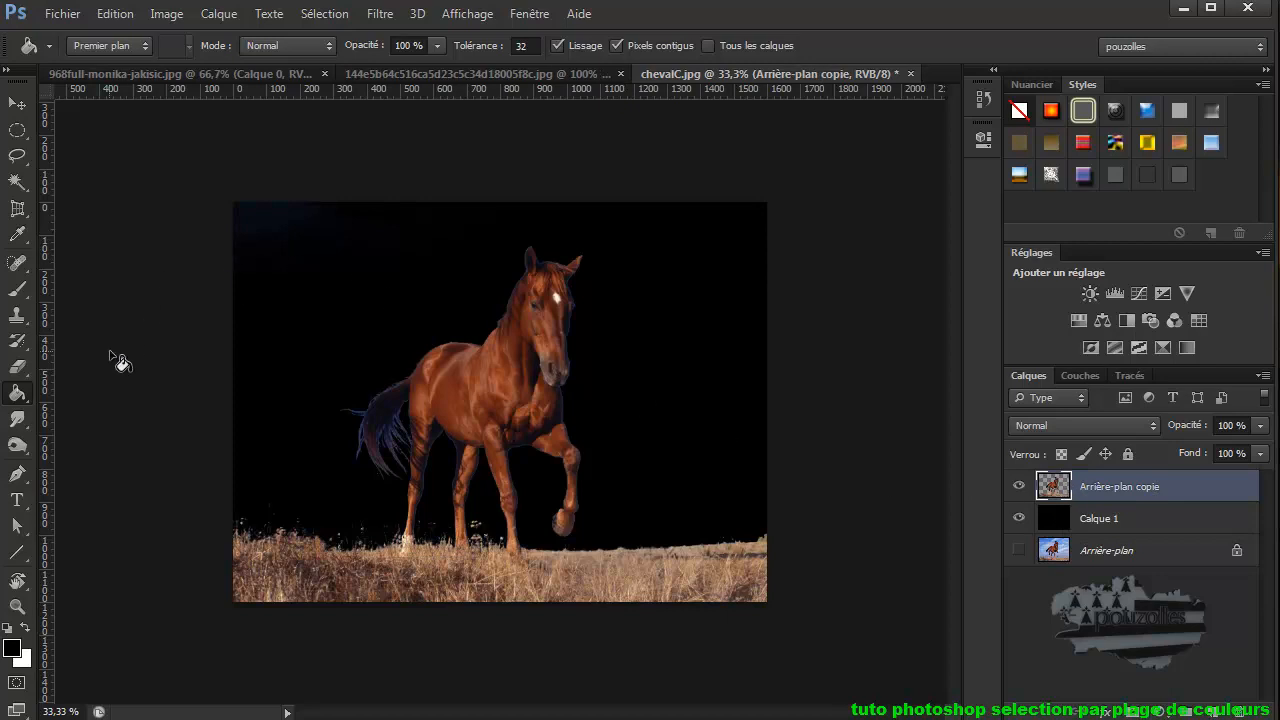
pyautogui.click(19, 369)
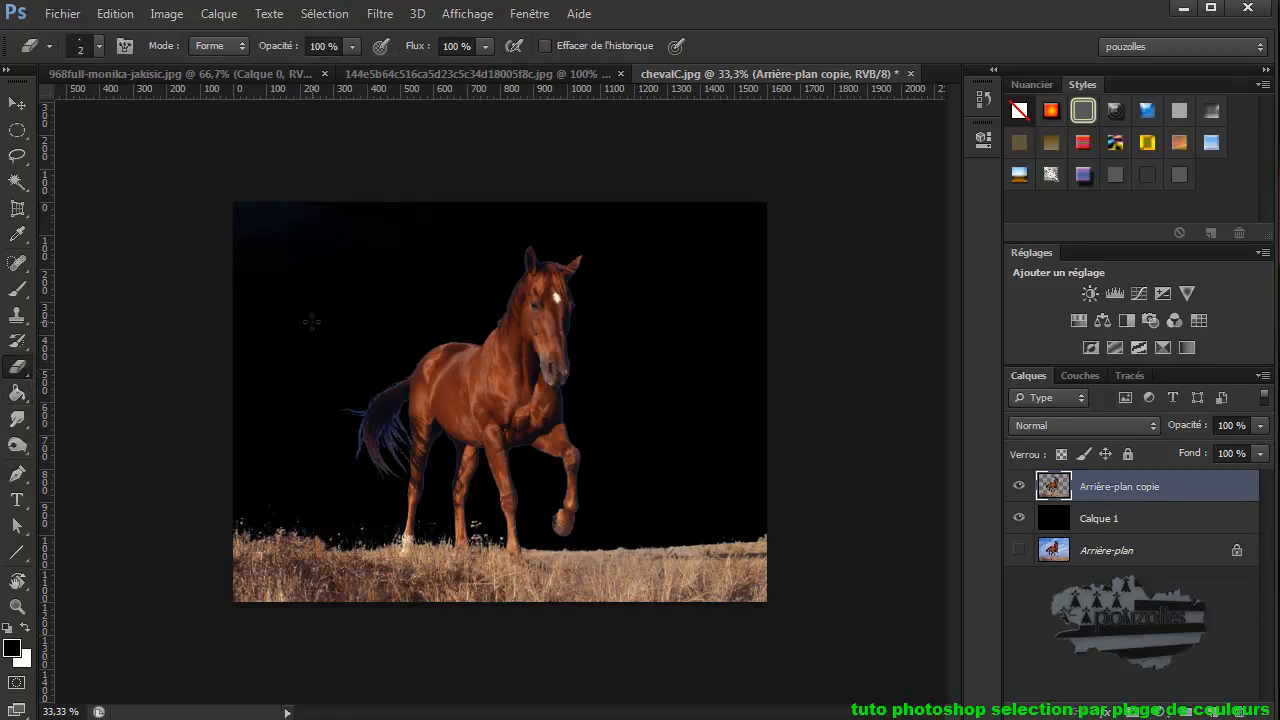
pyautogui.moveTo(316, 341); pyautogui.dragTo(356, 339)
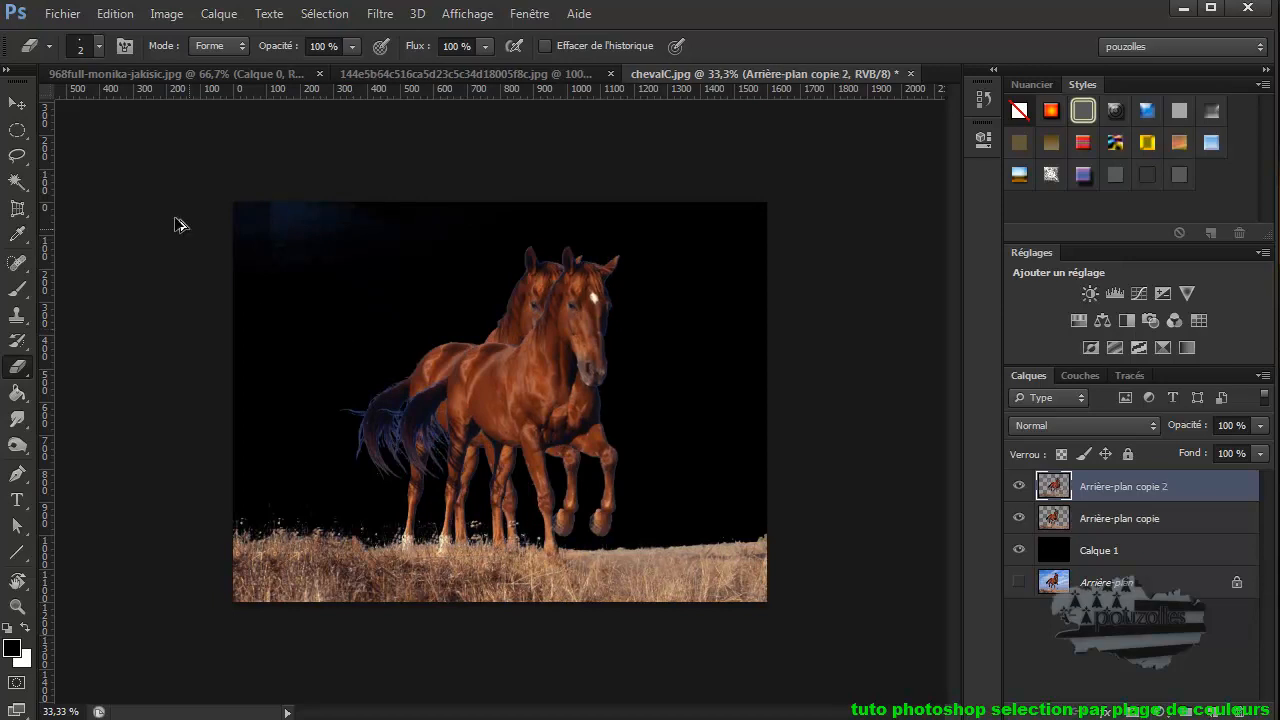
pyautogui.click(62, 14)
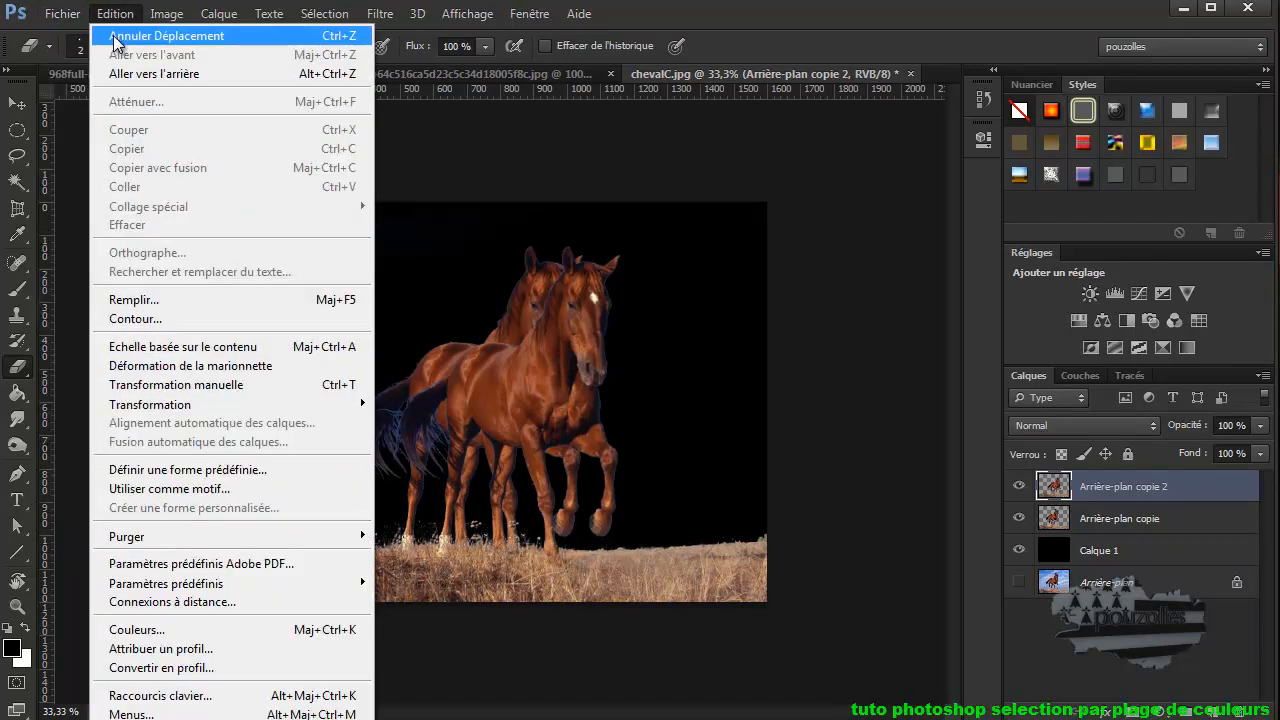
pyautogui.click(118, 38)
# - Set the eraser size to 152 px and erase the faint blue haze from the upper-left part of the sky area
pyautogui.moveTo(316, 328); pyautogui.dragTo(337, 320)
pyautogui.moveTo(352, 228)
pyautogui.mouseDown()
pyautogui.moveTo(223, 212)
pyautogui.moveTo(296, 236)
pyautogui.moveTo(246, 257)
pyautogui.mouseUp()
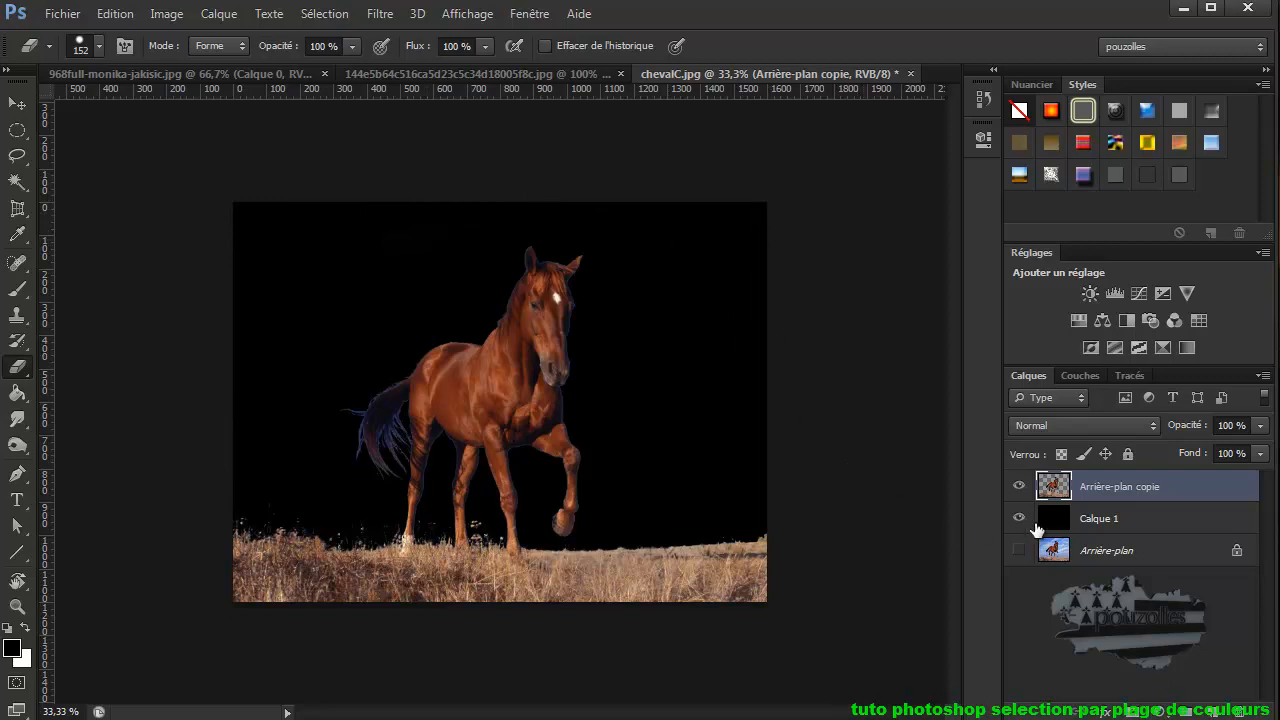
pyautogui.click(17, 104)
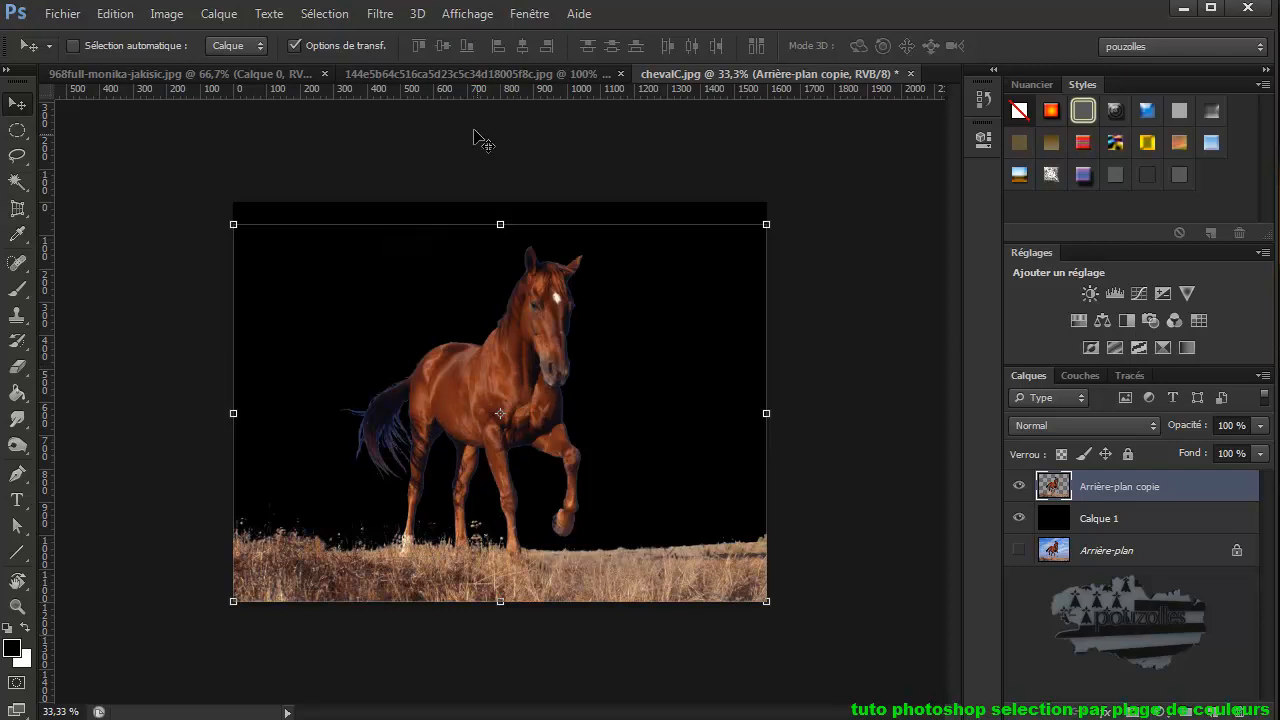
# - Switch to the couple's photo, select the entire image and open Color Range for it
pyautogui.click(452, 72)
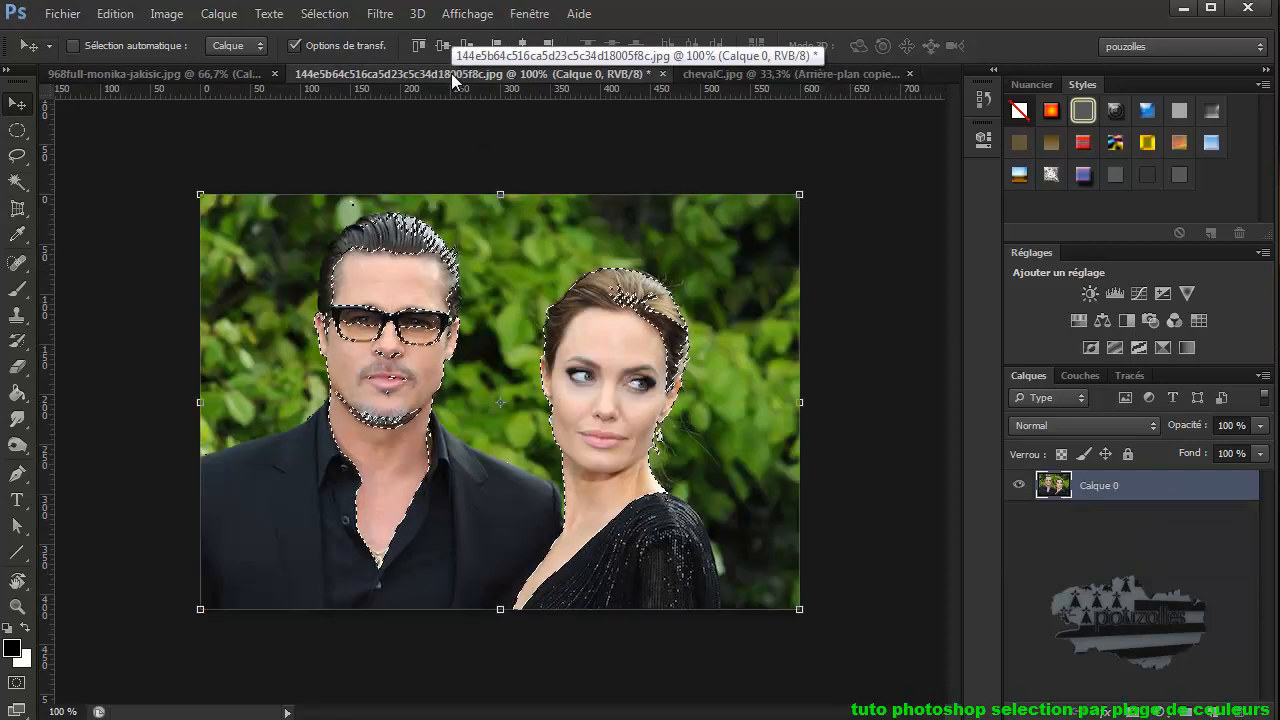
pyautogui.click(324, 14)
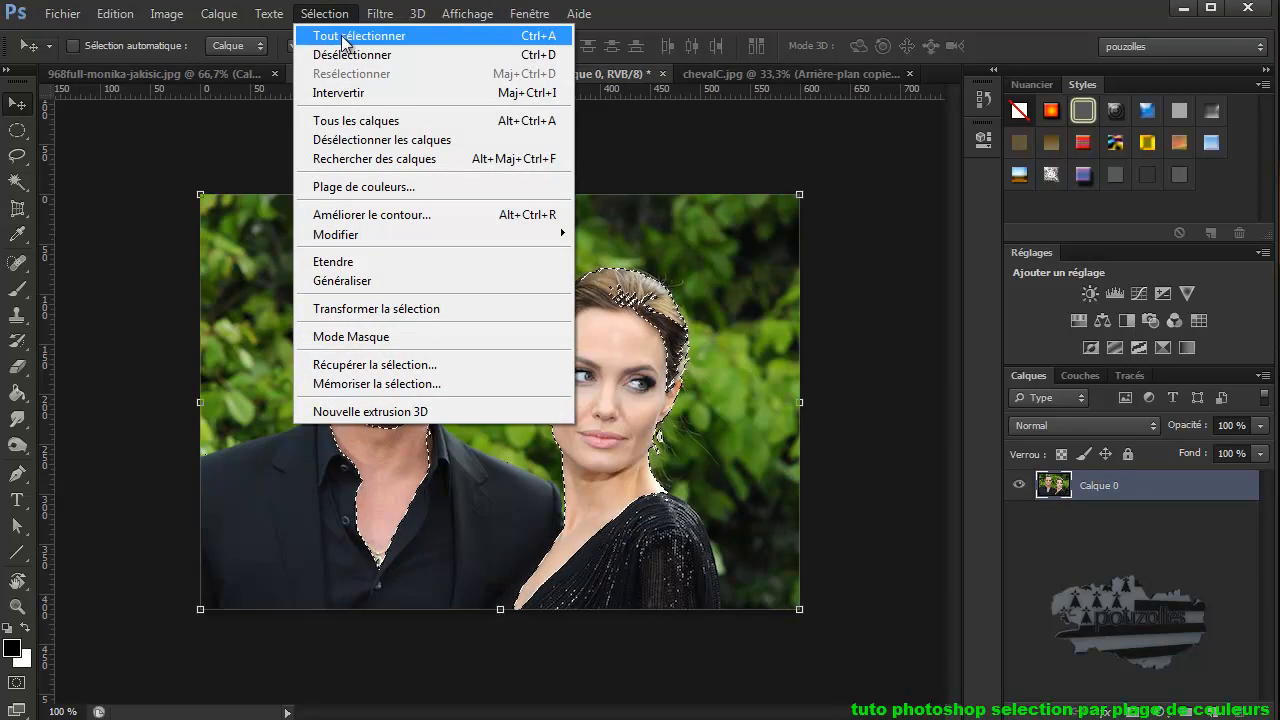
pyautogui.click(343, 36)
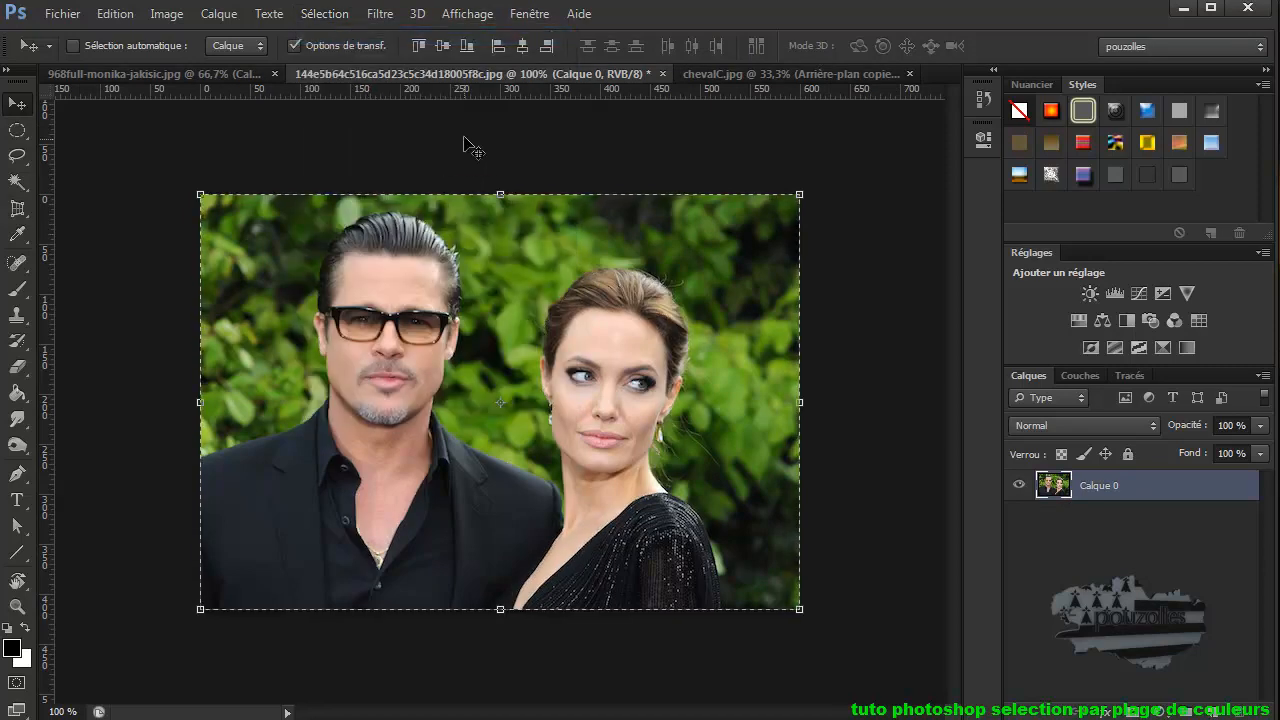
pyautogui.click(335, 18)
pyautogui.click(374, 185)
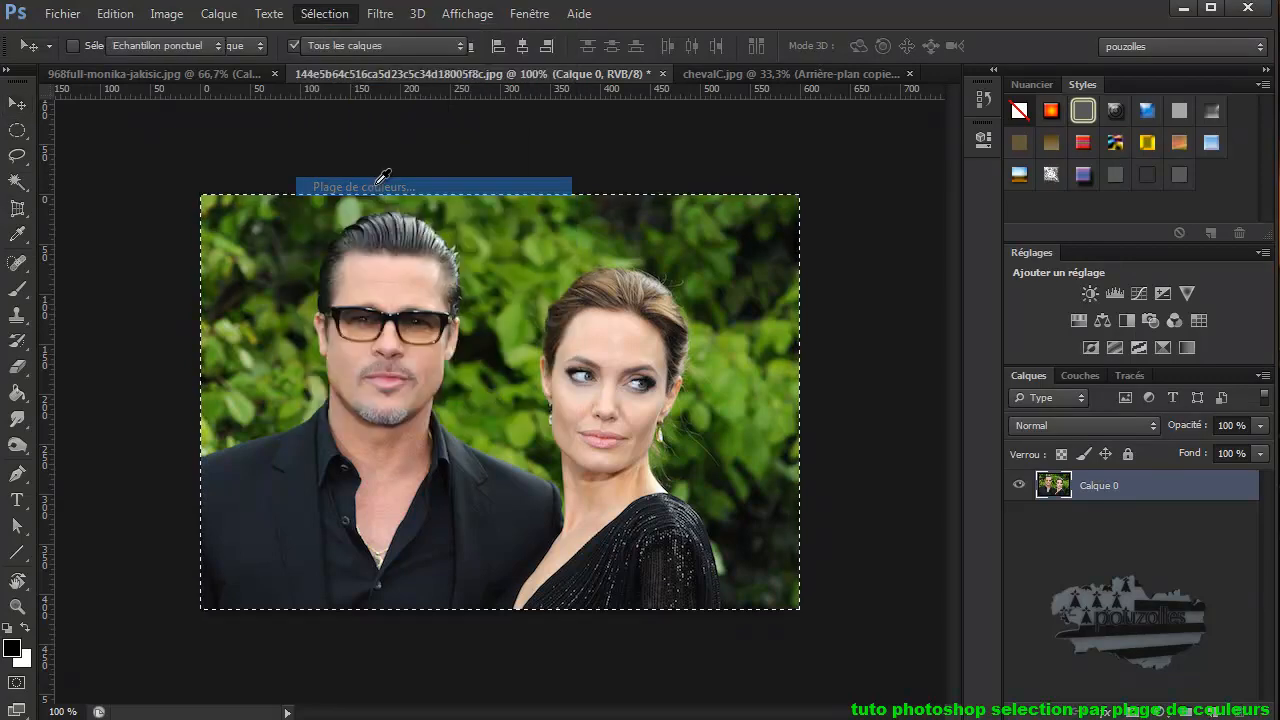
pyautogui.moveTo(977, 220); pyautogui.dragTo(1038, 170)
# - Add a sample of the green foliage behind the couple to the color range and set the tolerance to 45
pyautogui.click(1204, 337)
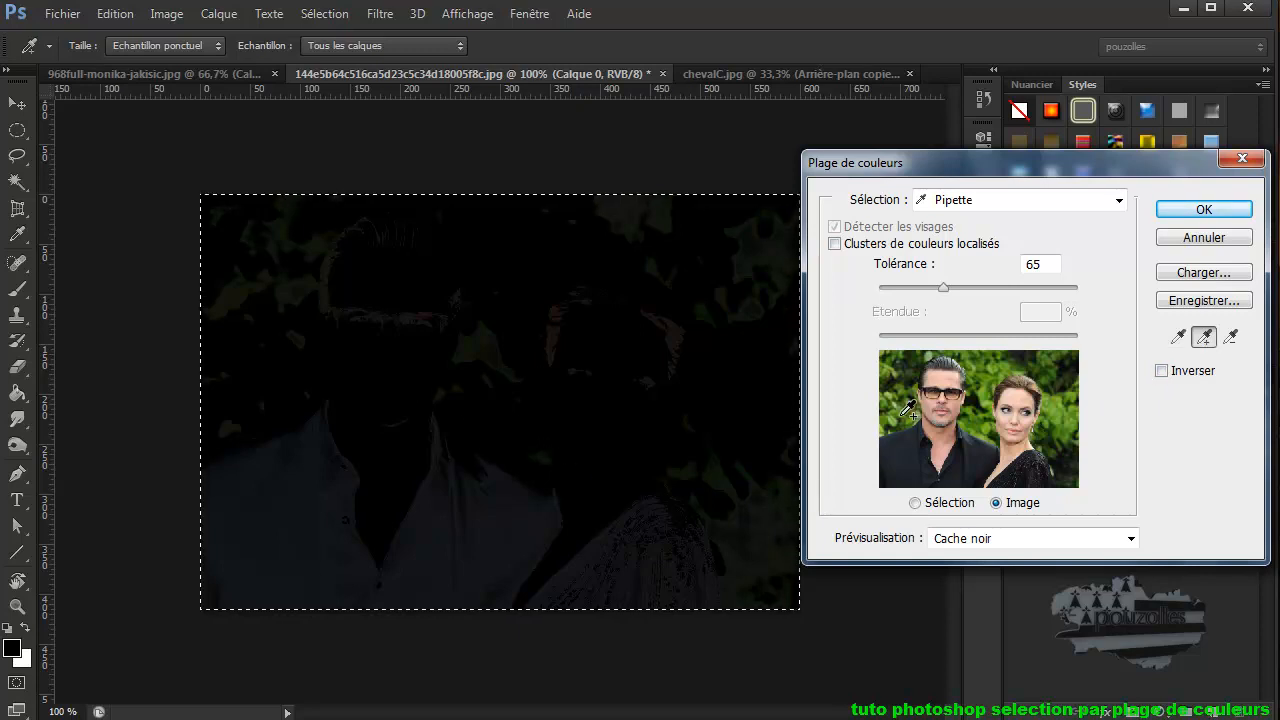
pyautogui.click(905, 369)
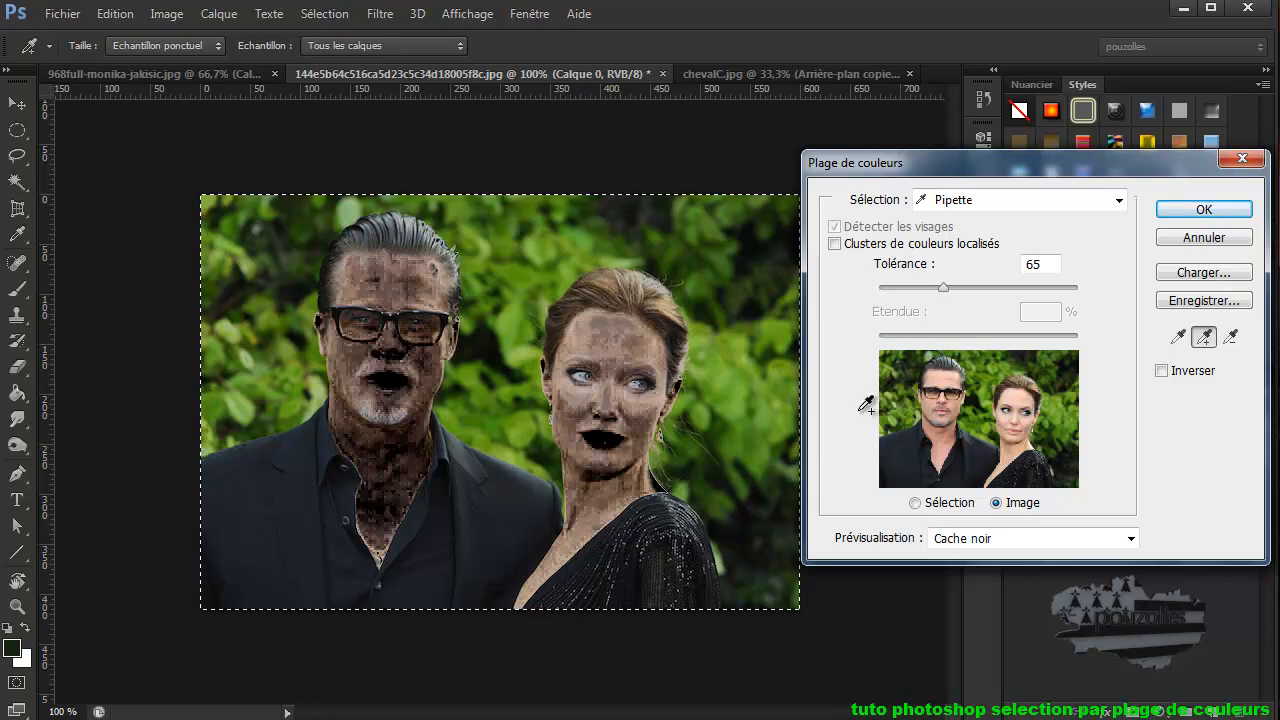
pyautogui.moveTo(946, 290); pyautogui.dragTo(923, 290)
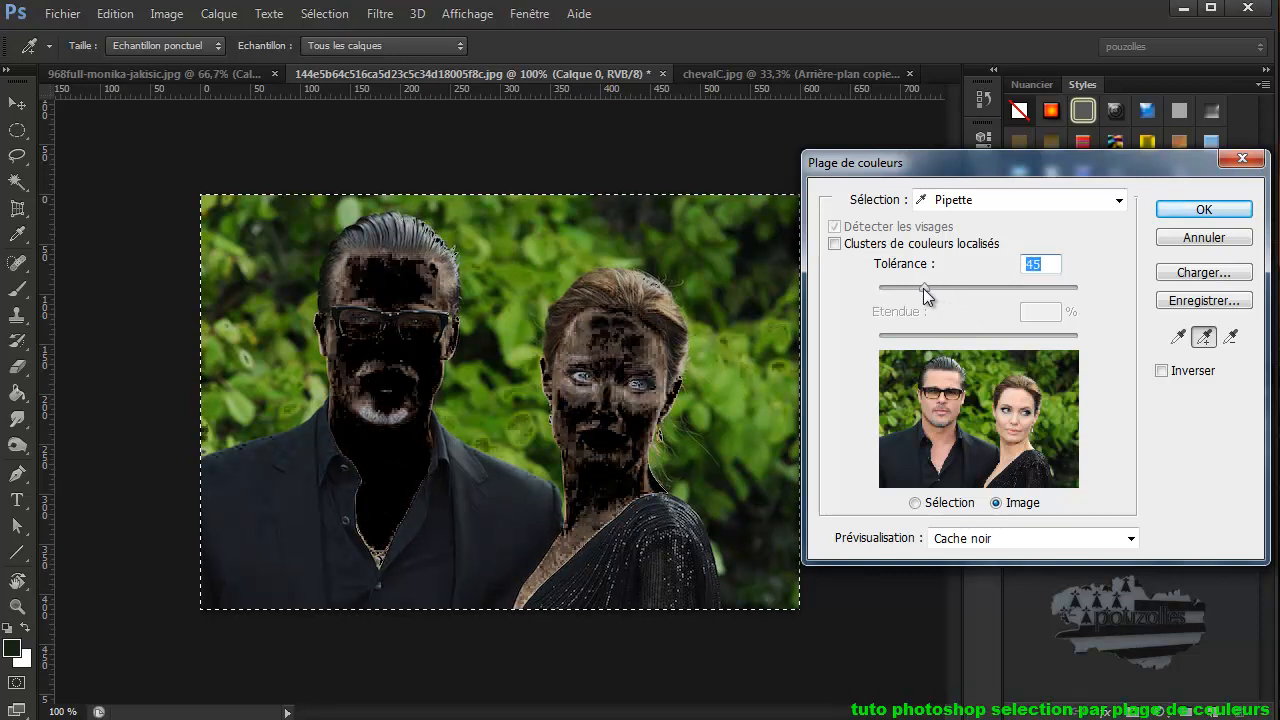
# - Resample the foliage from scratch, add two more background tones beside the man, and apply the color range as a selection
pyautogui.click(1178, 337)
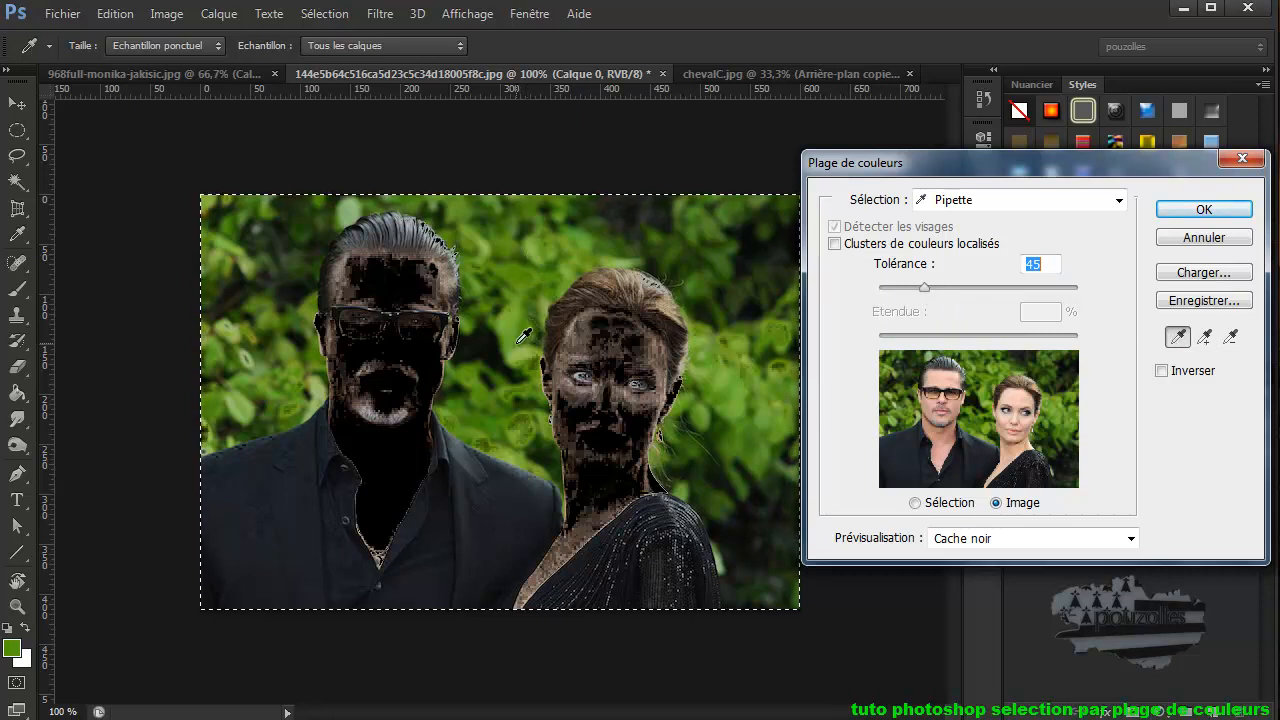
pyautogui.click(519, 341)
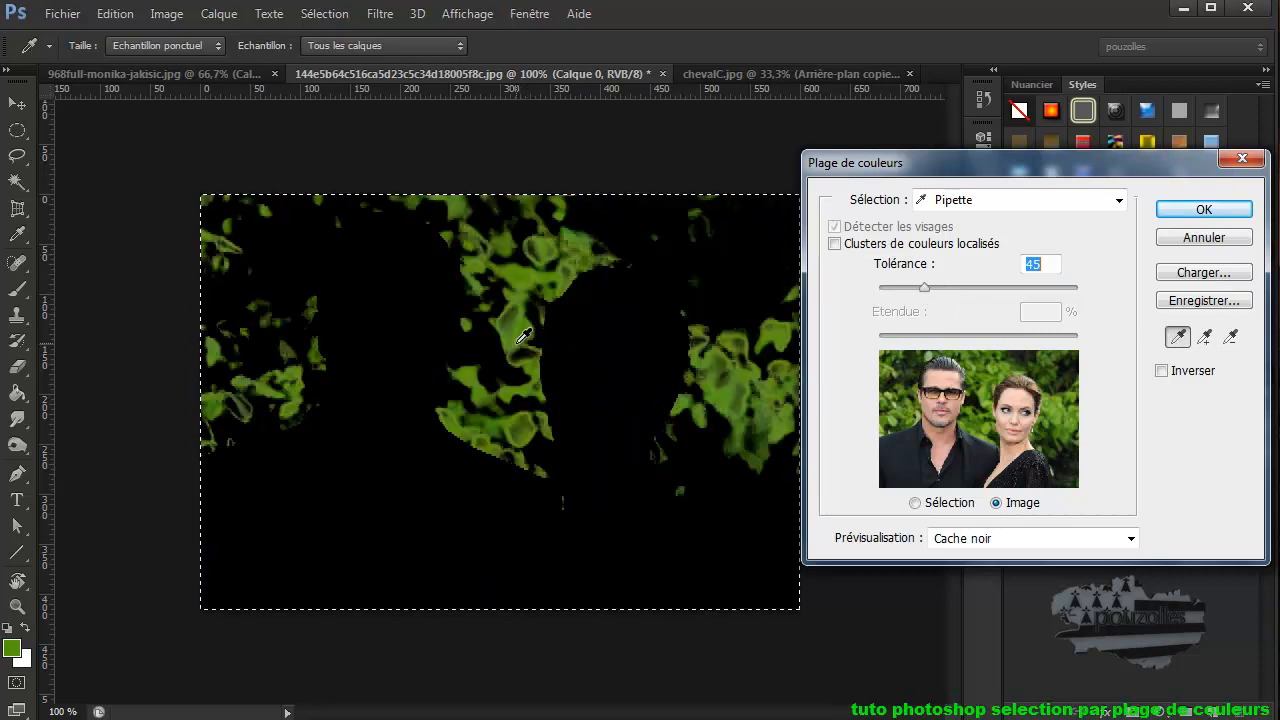
pyautogui.click(276, 277)
pyautogui.click(1199, 338)
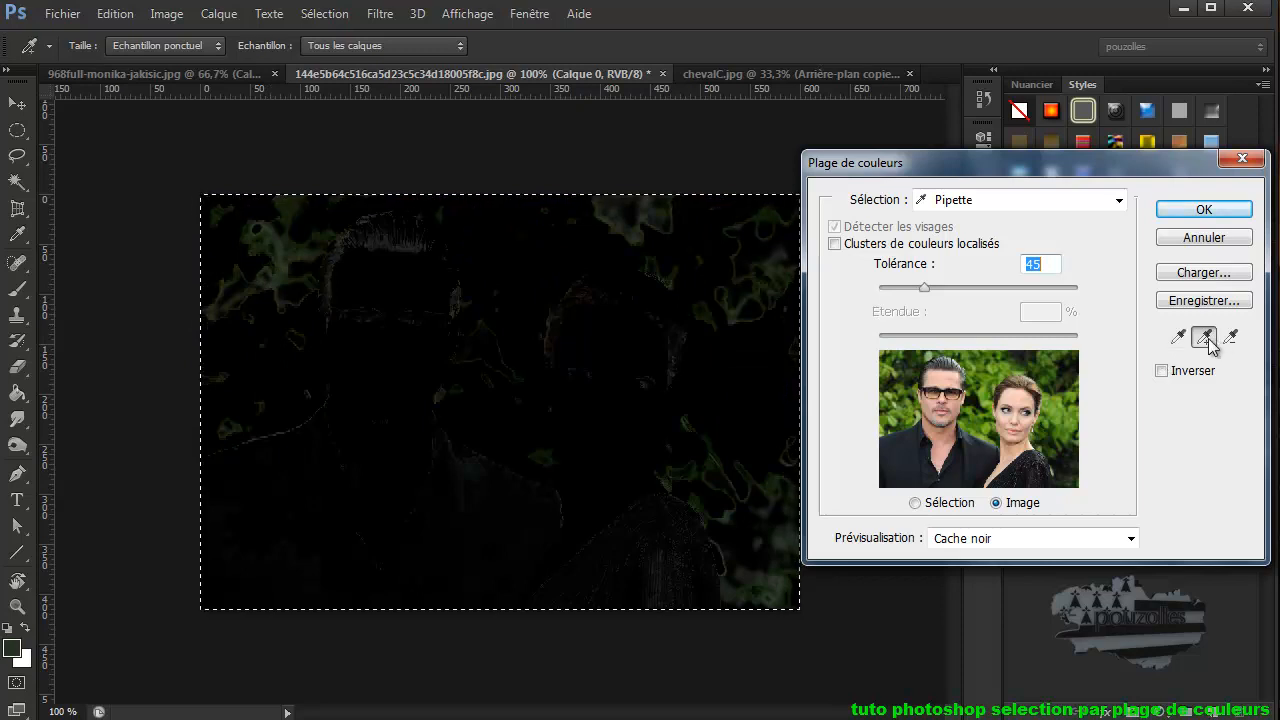
pyautogui.click(298, 344)
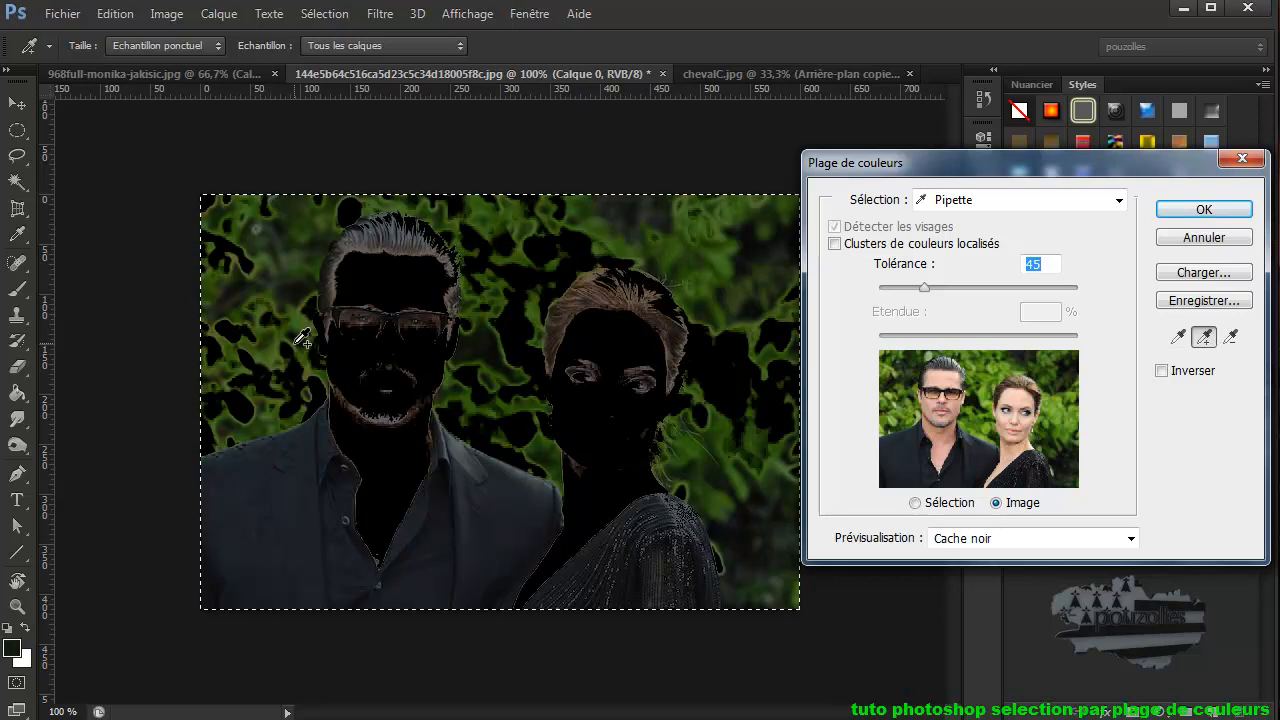
pyautogui.click(240, 255)
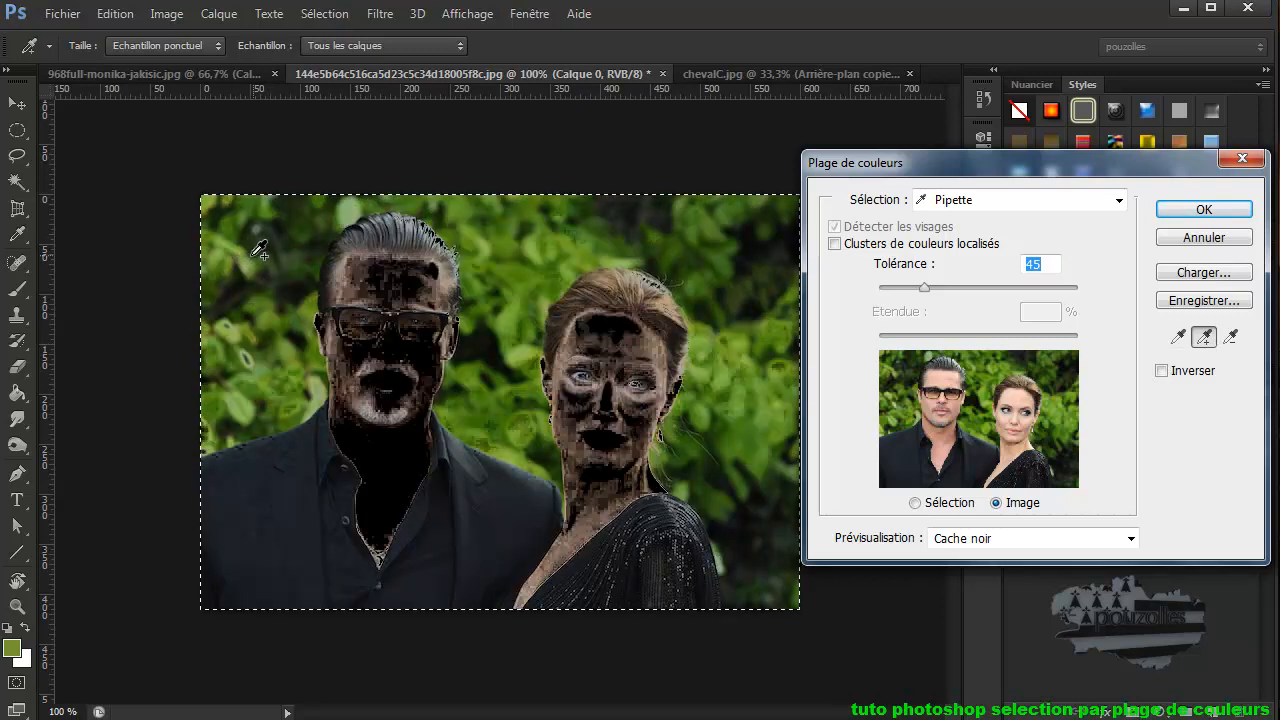
pyautogui.click(1218, 212)
pyautogui.press('v')
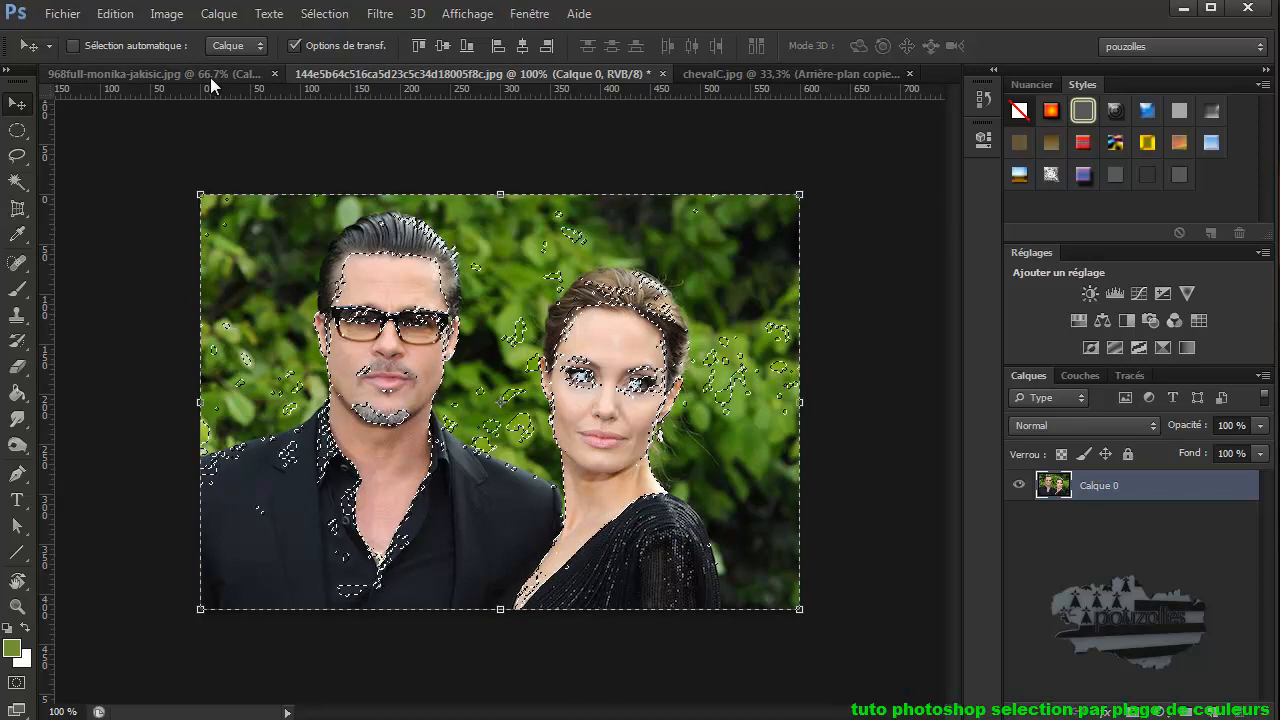
# - Switch to the photo of the woman against the wooden wall, select the entire image and open Color Range
pyautogui.click(178, 73)
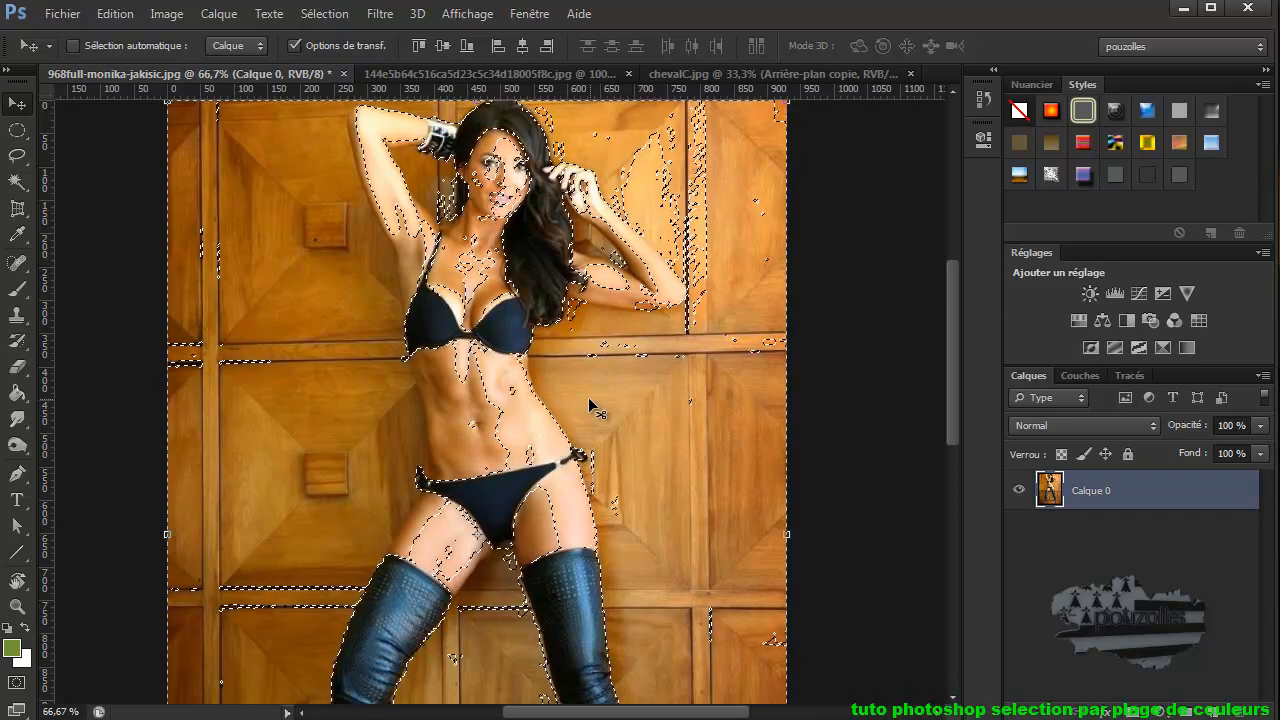
pyautogui.click(338, 16)
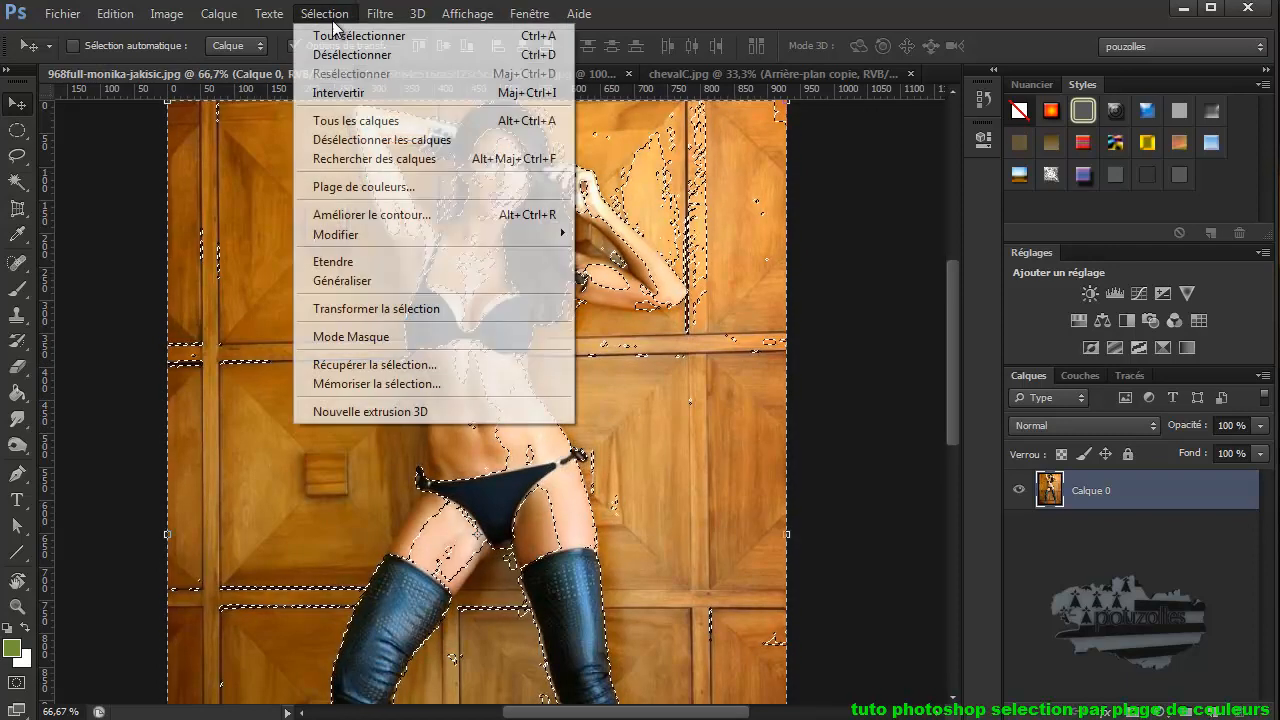
pyautogui.click(338, 40)
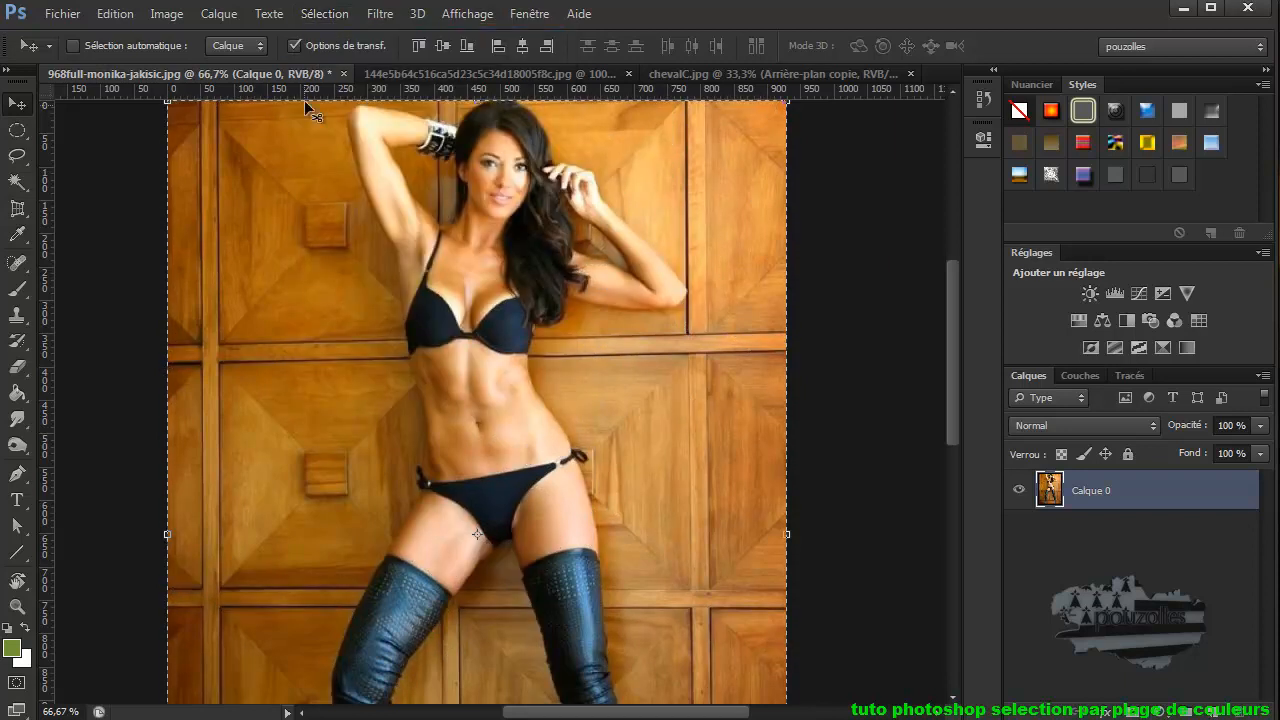
pyautogui.click(335, 18)
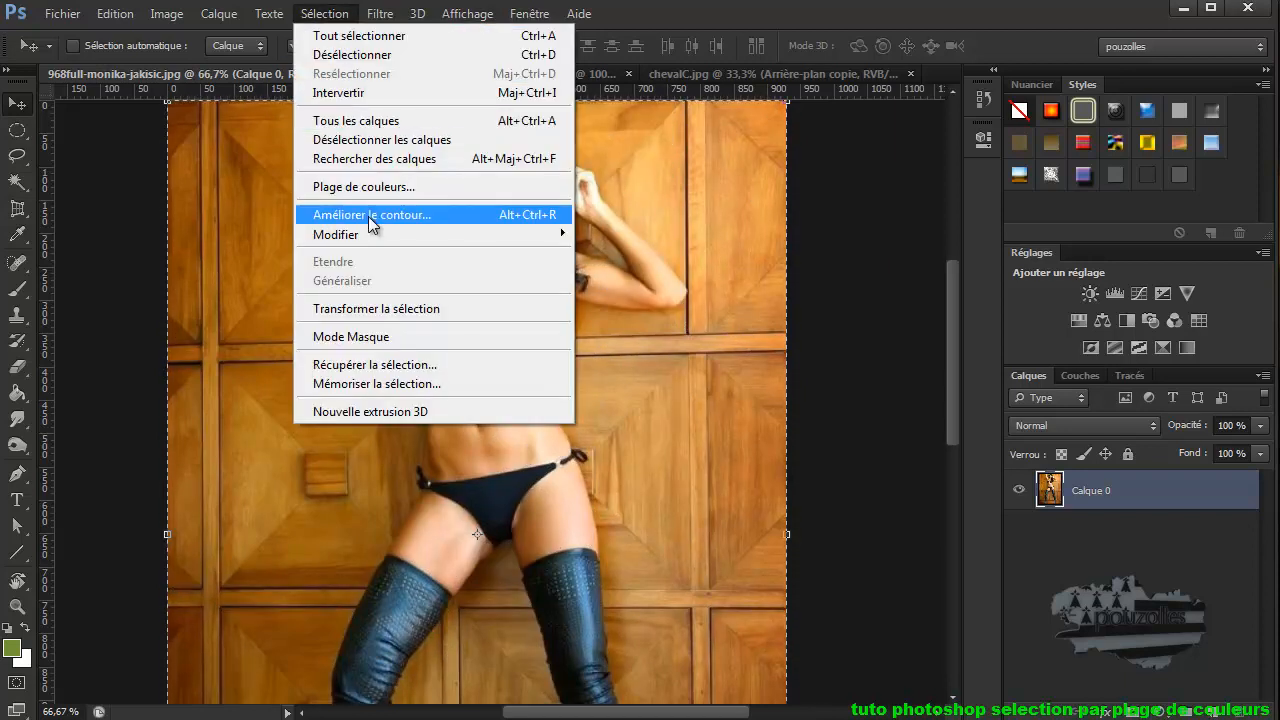
pyautogui.click(365, 187)
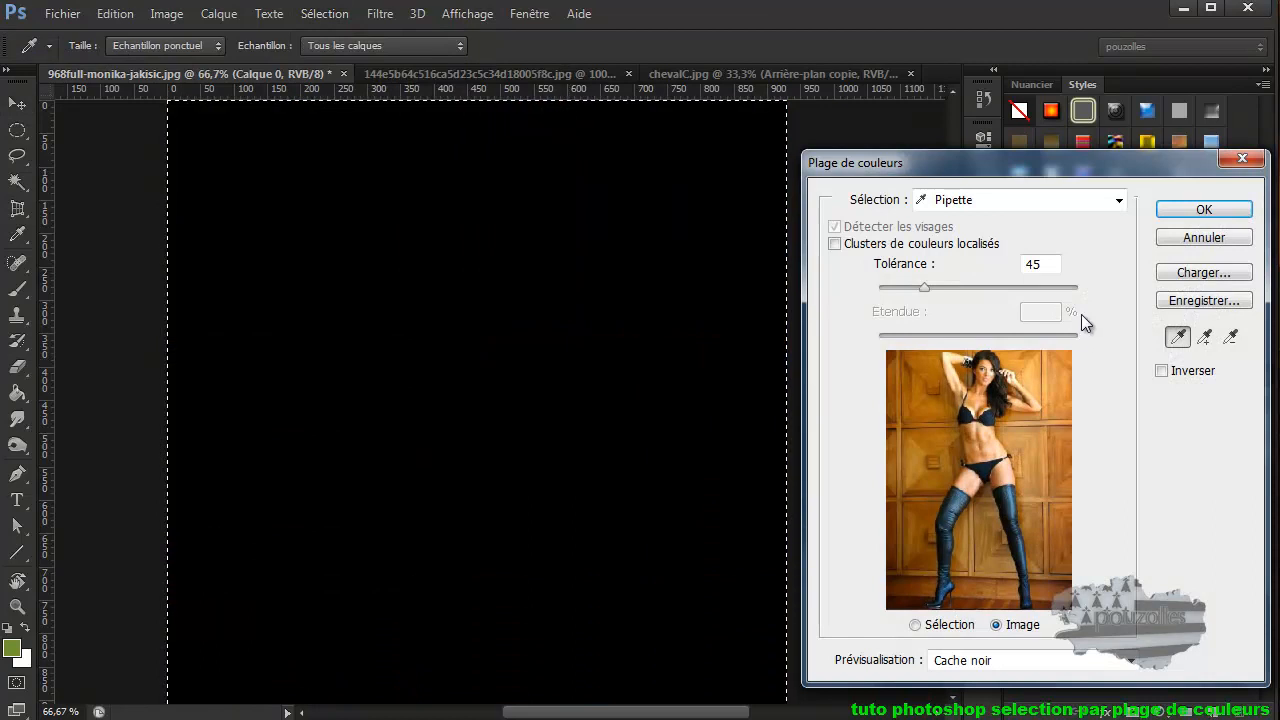
# - Try adding a sample of the wooden wall to the color range and set the tolerance to 19
pyautogui.click(1204, 337)
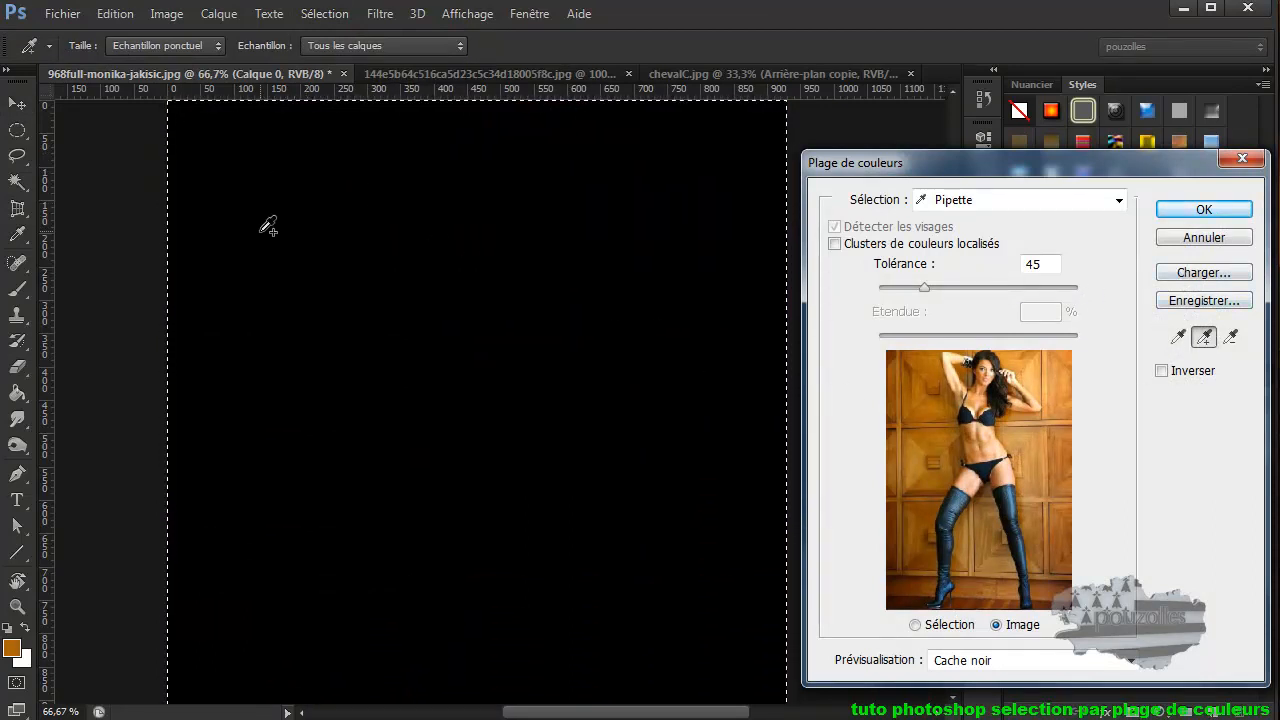
pyautogui.click(263, 233)
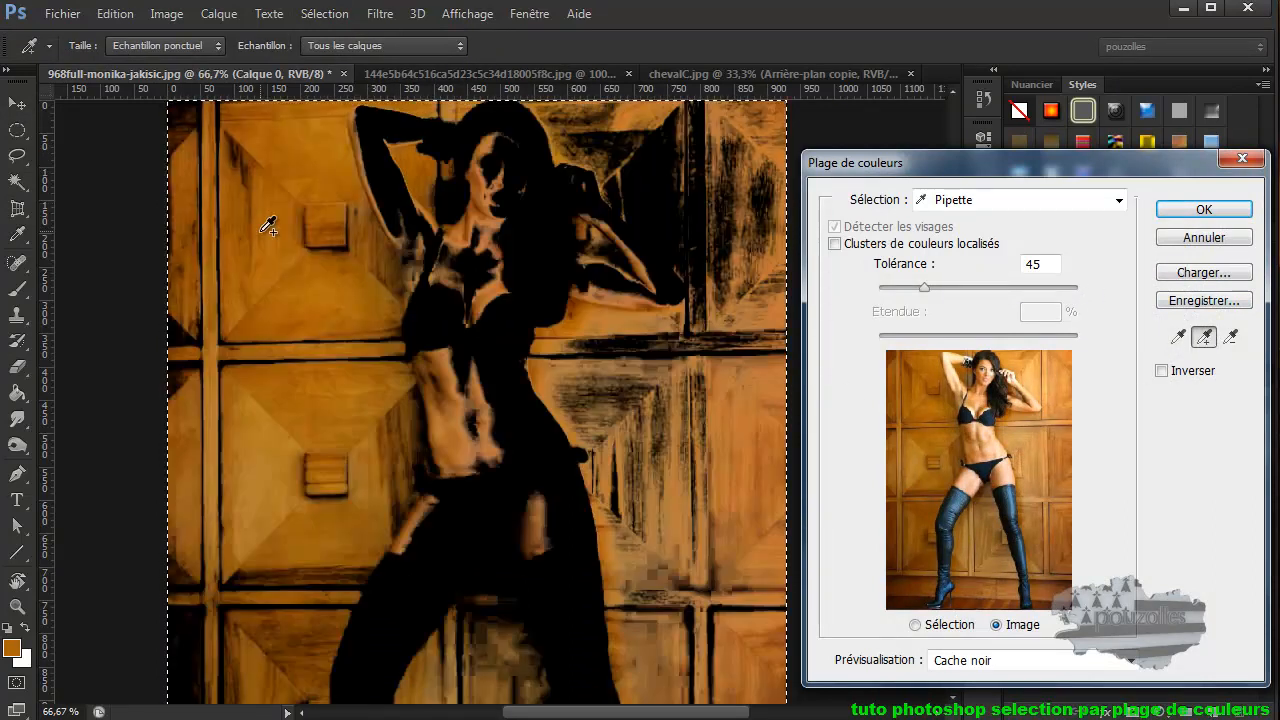
pyautogui.click(471, 450)
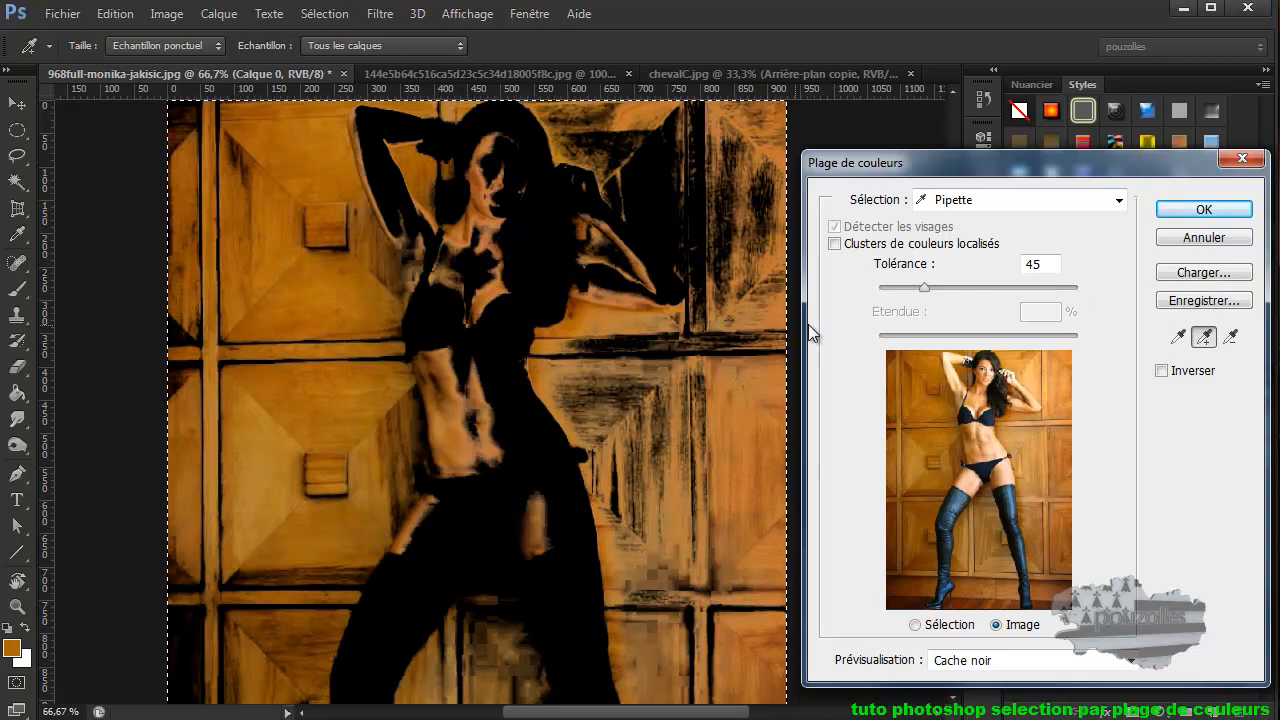
pyautogui.moveTo(927, 292); pyautogui.dragTo(900, 295)
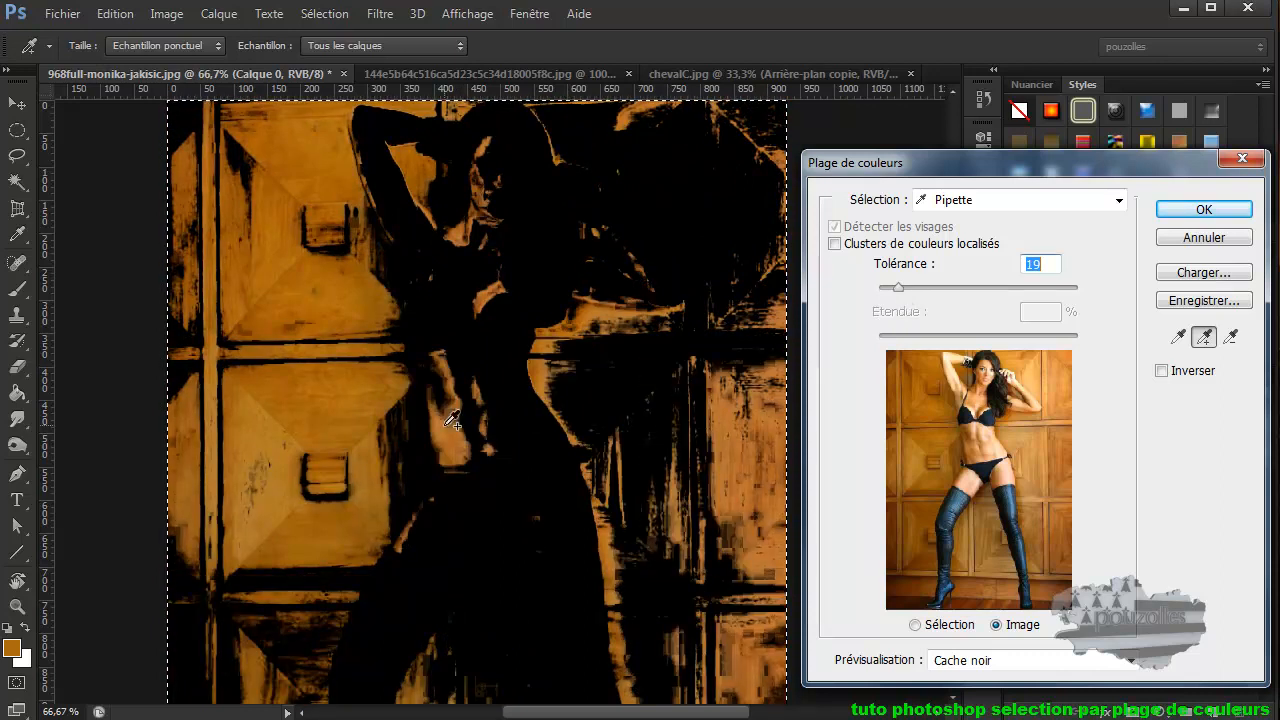
# - Try a fresh sample of the upper-left wood panel, adding a second panel tone and the dark joint between panels
pyautogui.click(1177, 338)
pyautogui.click(328, 297)
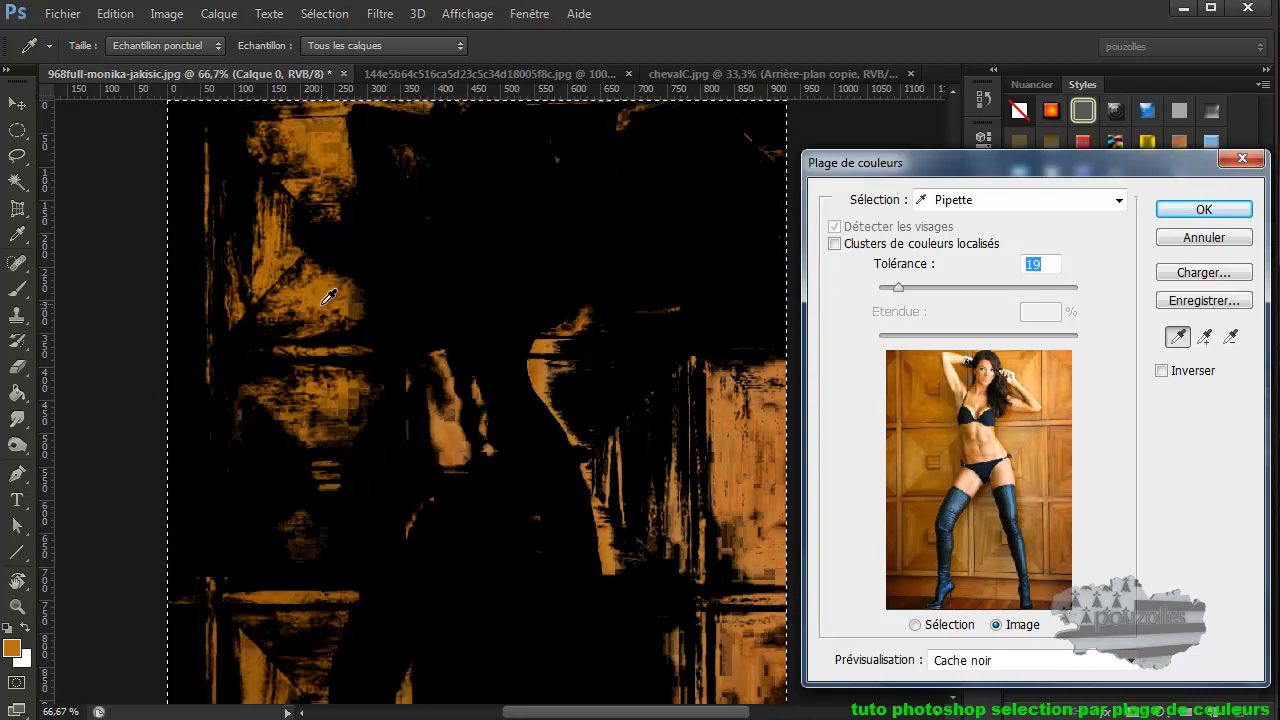
pyautogui.click(1205, 338)
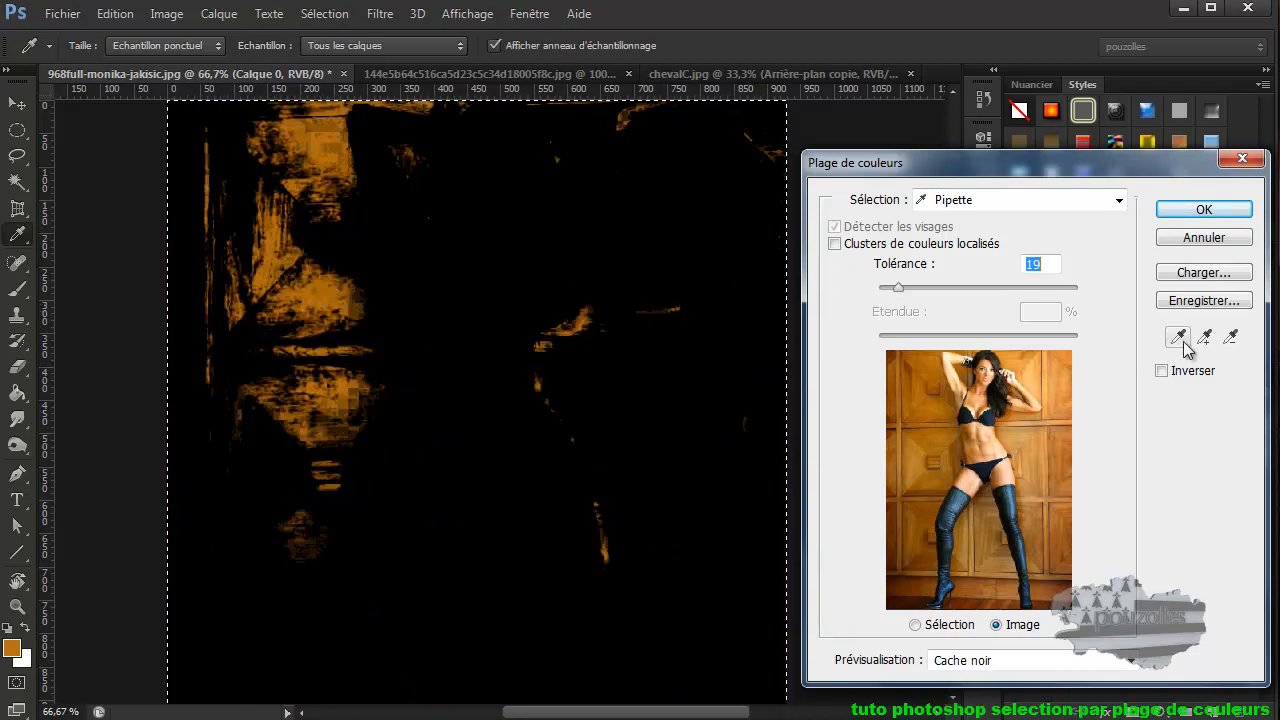
pyautogui.click(241, 206)
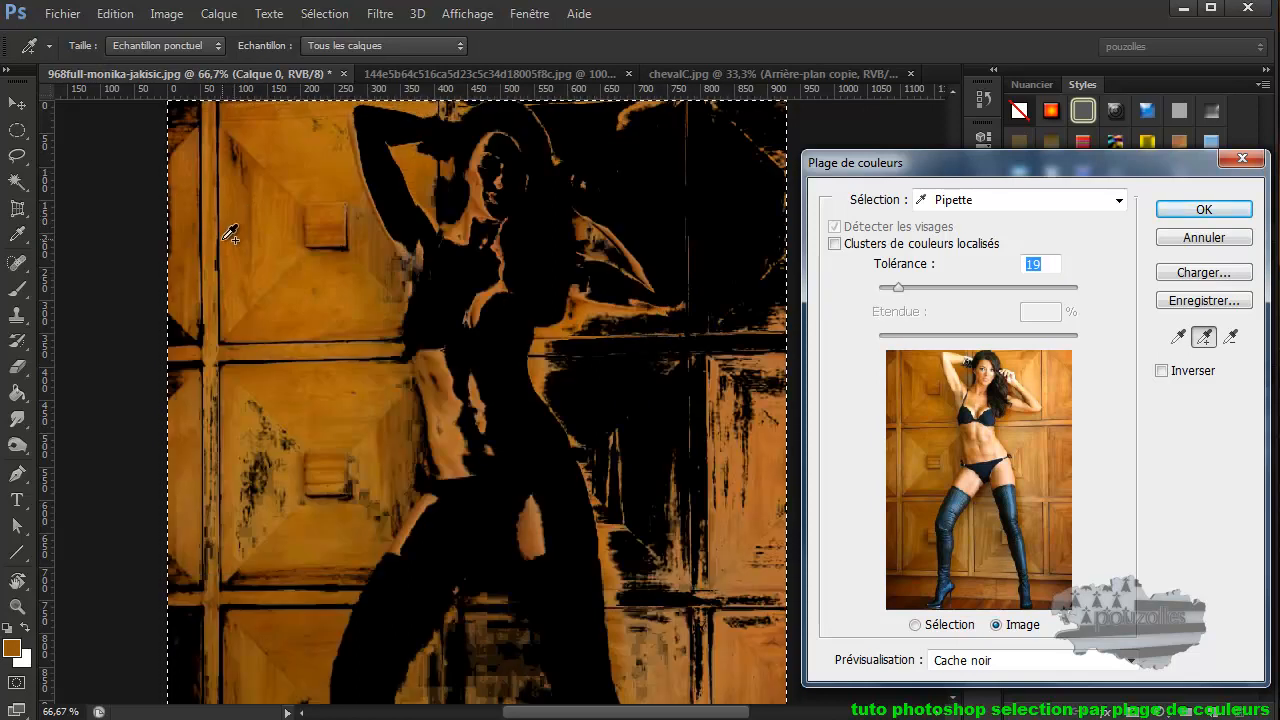
pyautogui.click(186, 358)
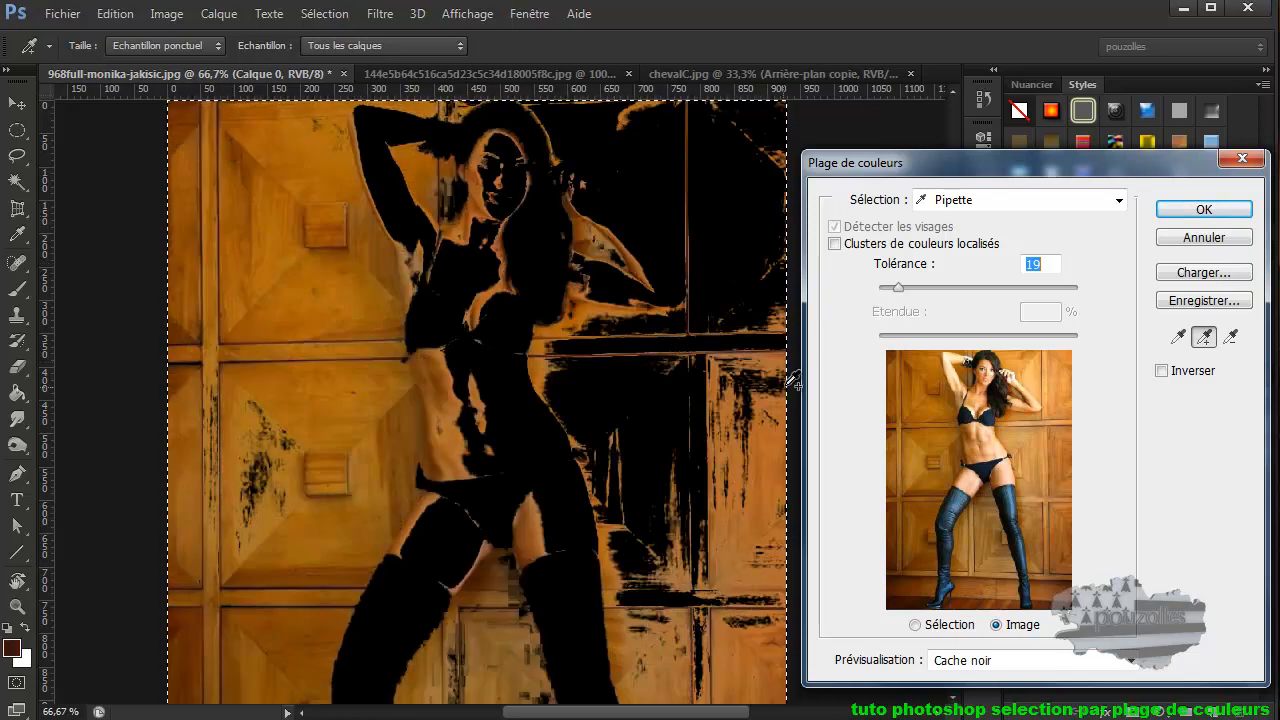
# - Set the tolerance to 9, resample the pale wood beside the woman's raised elbow, and add two more wall tones
pyautogui.moveTo(897, 289); pyautogui.dragTo(889, 288)
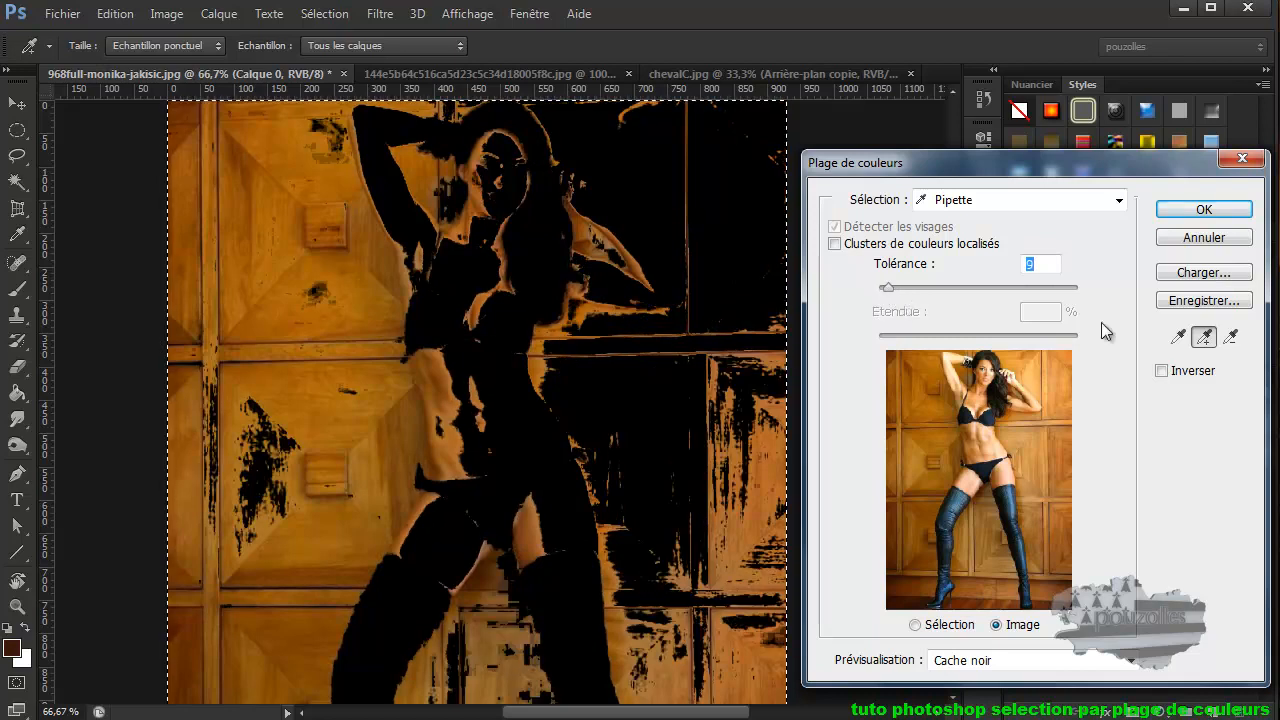
pyautogui.click(1178, 336)
pyautogui.click(720, 215)
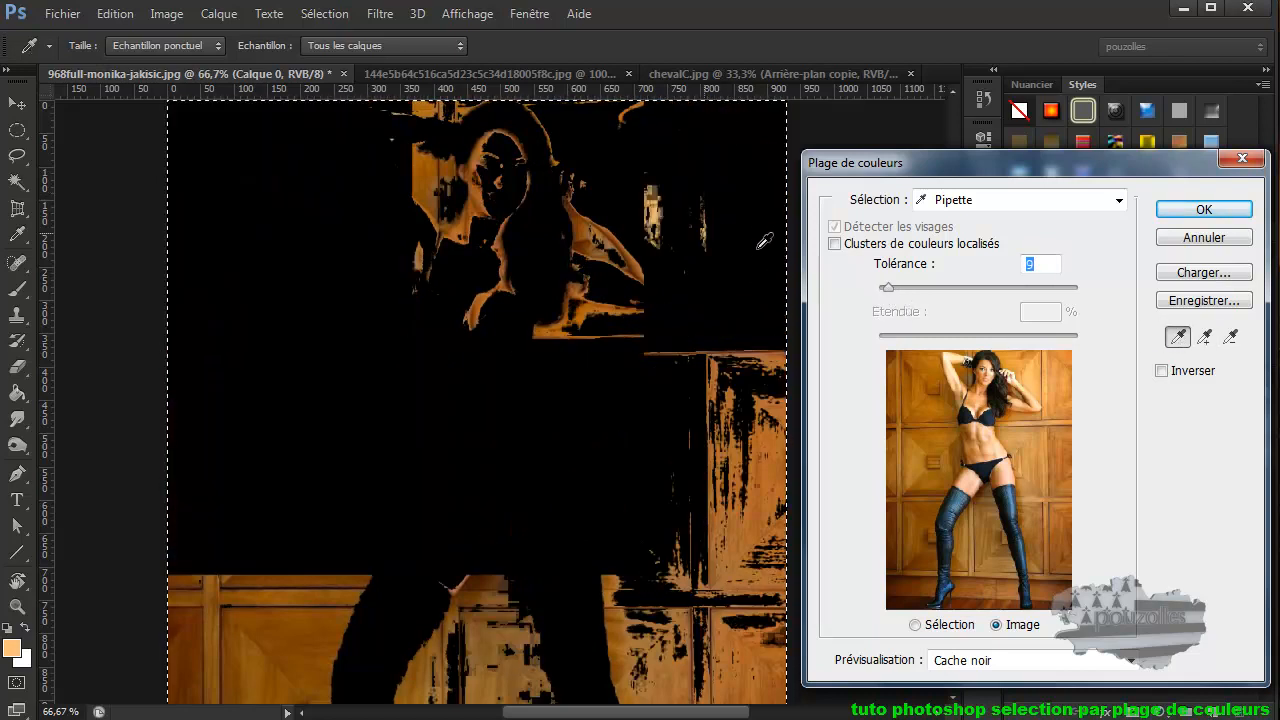
pyautogui.click(1204, 336)
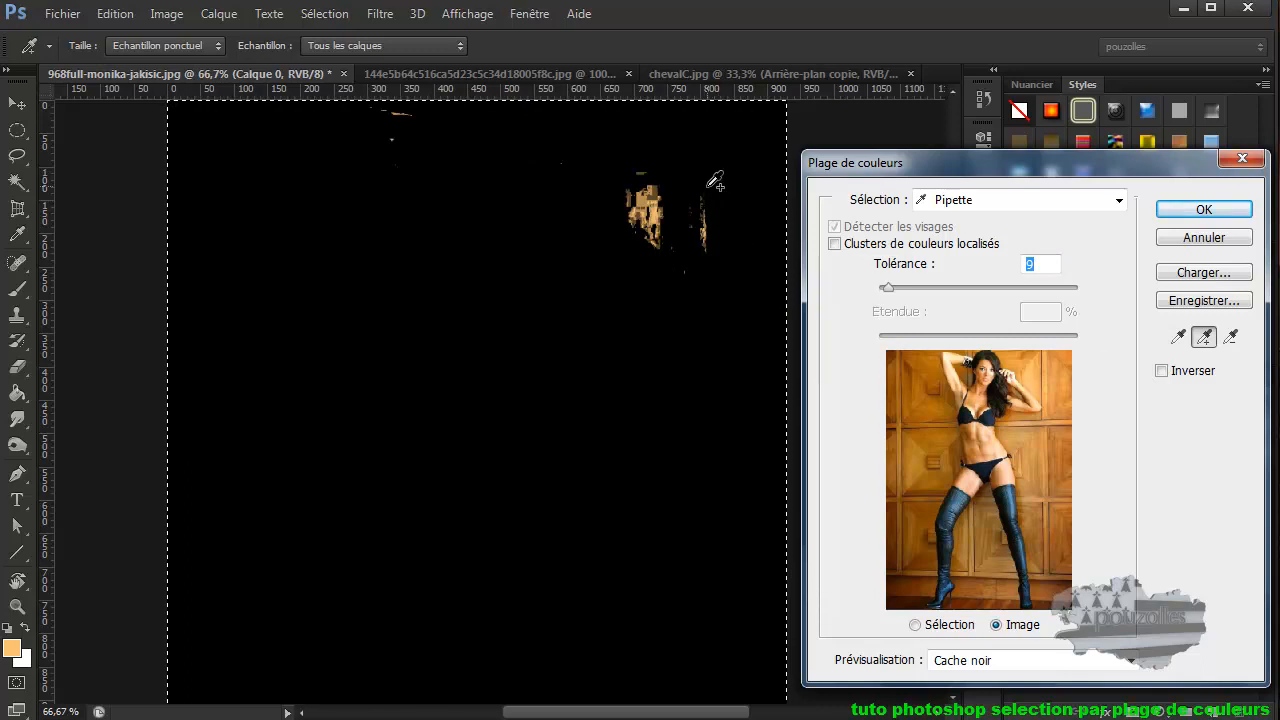
pyautogui.click(653, 267)
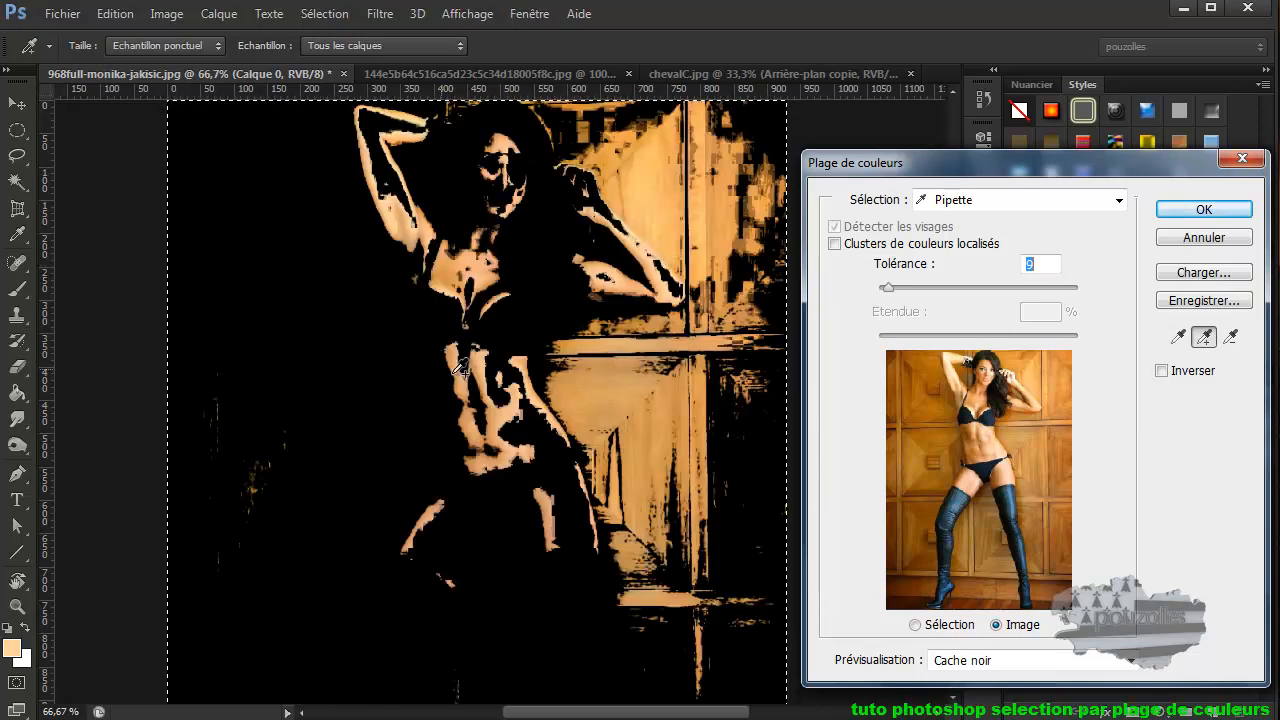
pyautogui.click(302, 281)
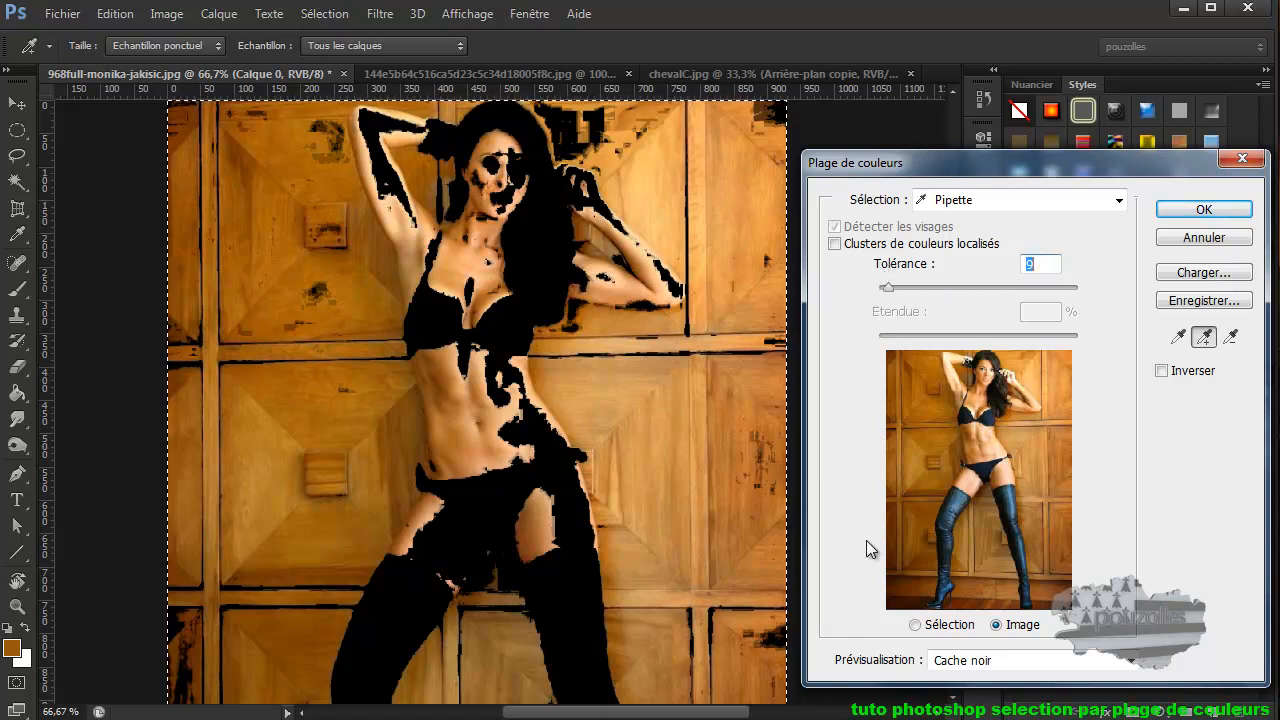
# - Show the dialog preview as the selection mask and apply the color range as a selection
pyautogui.click(915, 626)
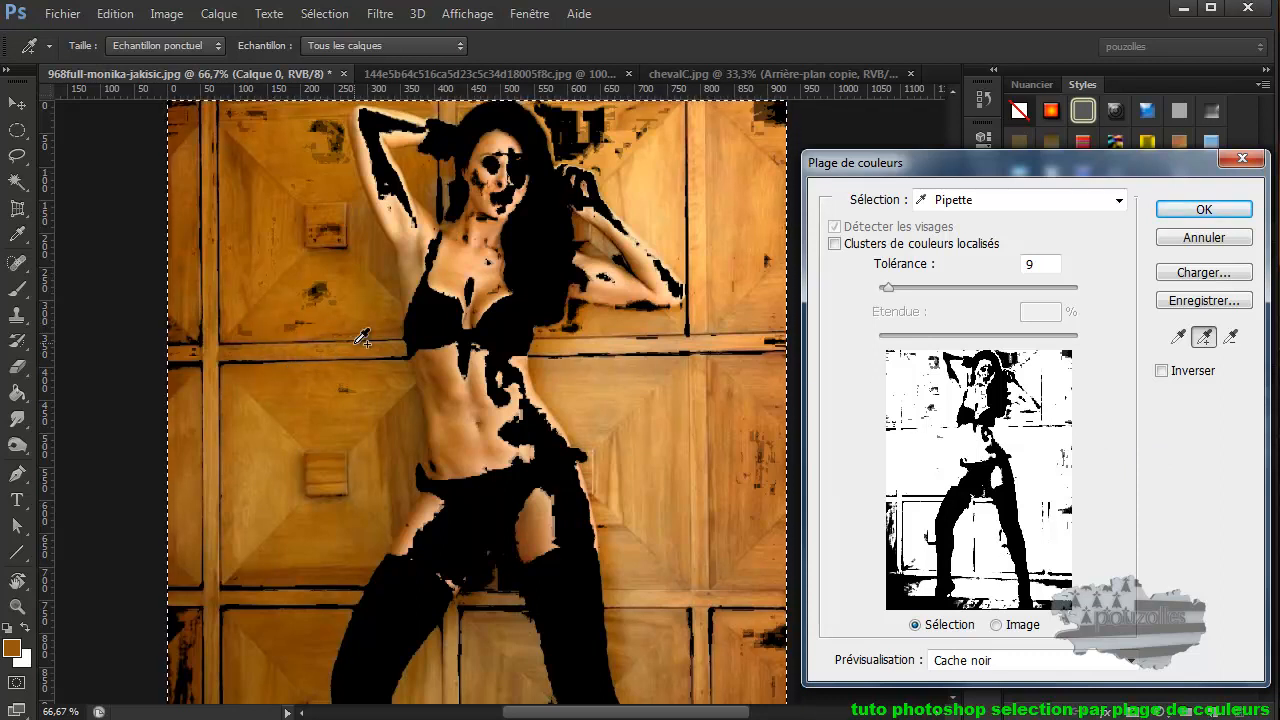
pyautogui.click(1204, 209)
pyautogui.press('v')
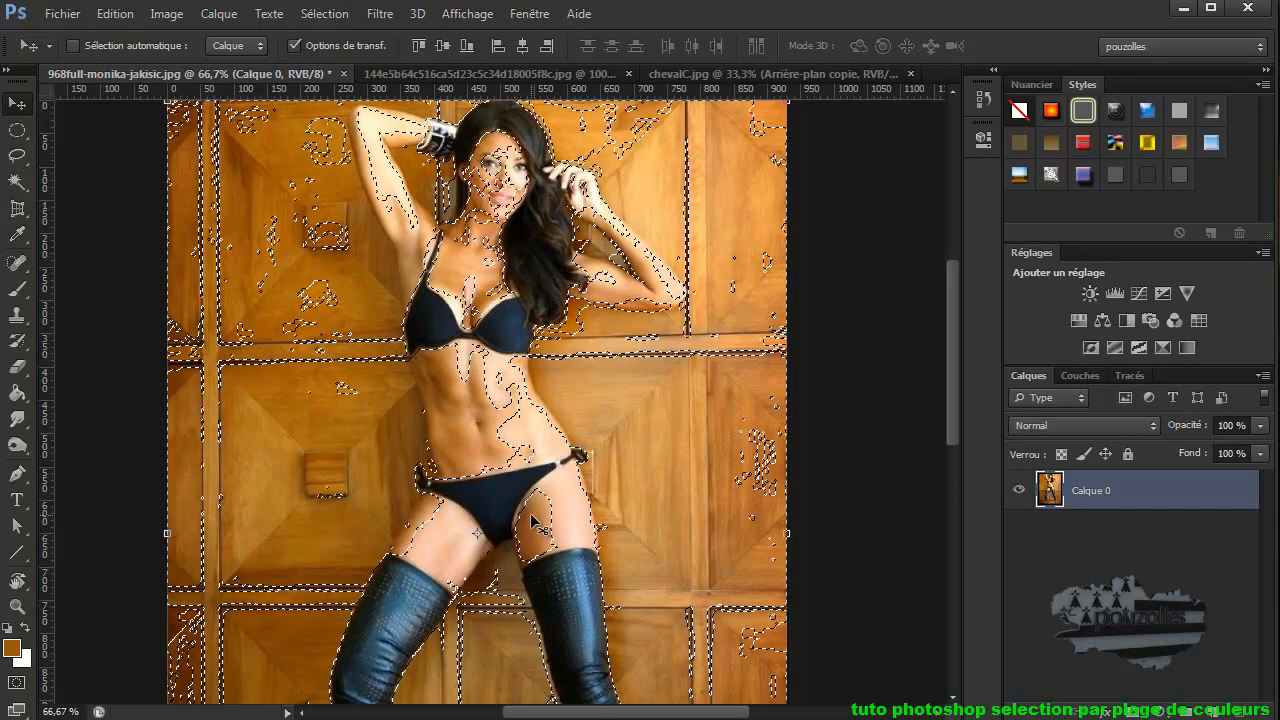